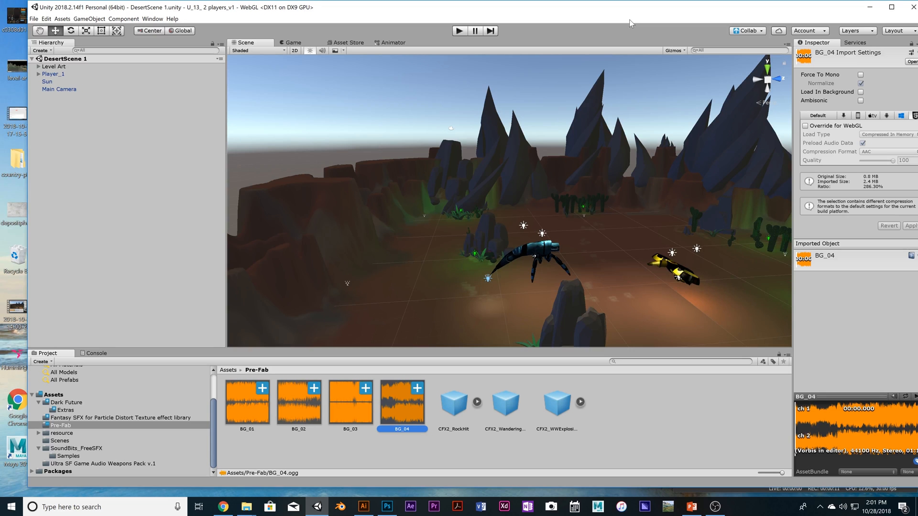
Examine the desert level's layout and both player robots in the scene from several angles and distances
scroll(369, 204, "down", 3)
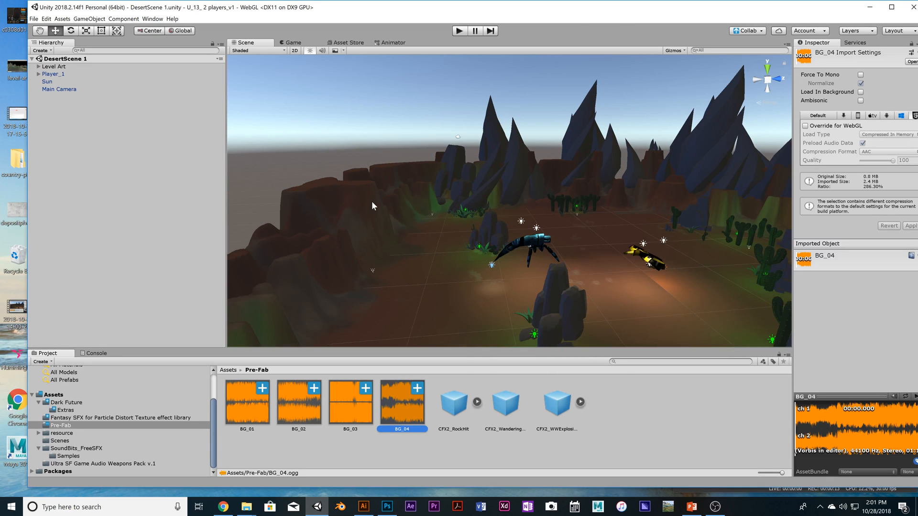
scroll(373, 202, "down", 3)
scroll(374, 203, "up", 3)
scroll(374, 202, "up", 1)
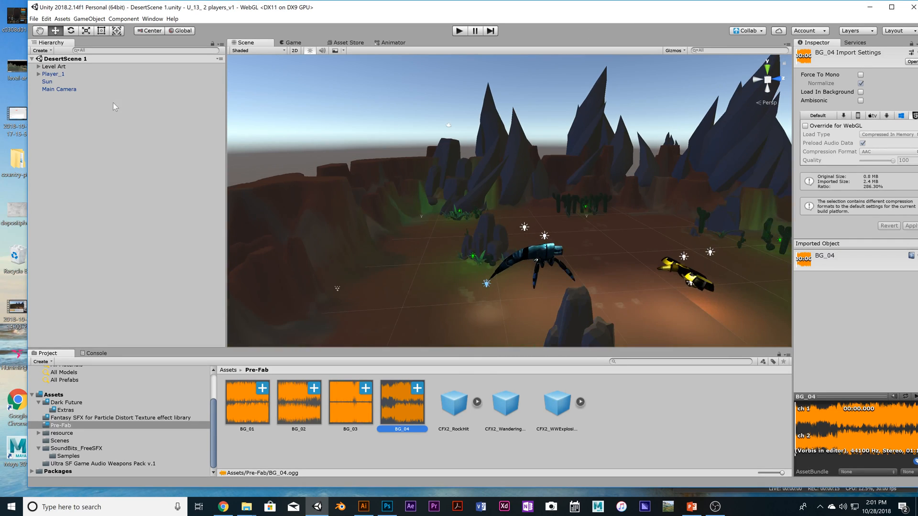
left_click(67, 60)
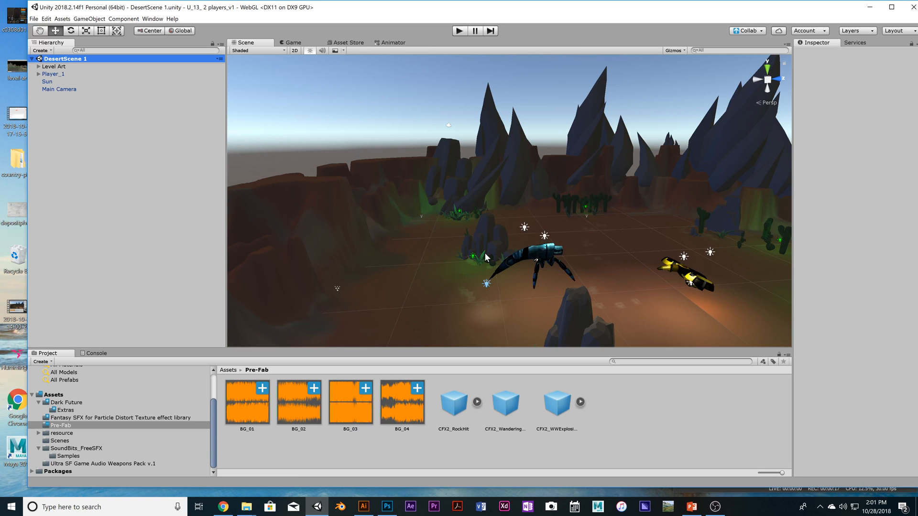
left_click_drag(485, 257, 371, 201, "alt")
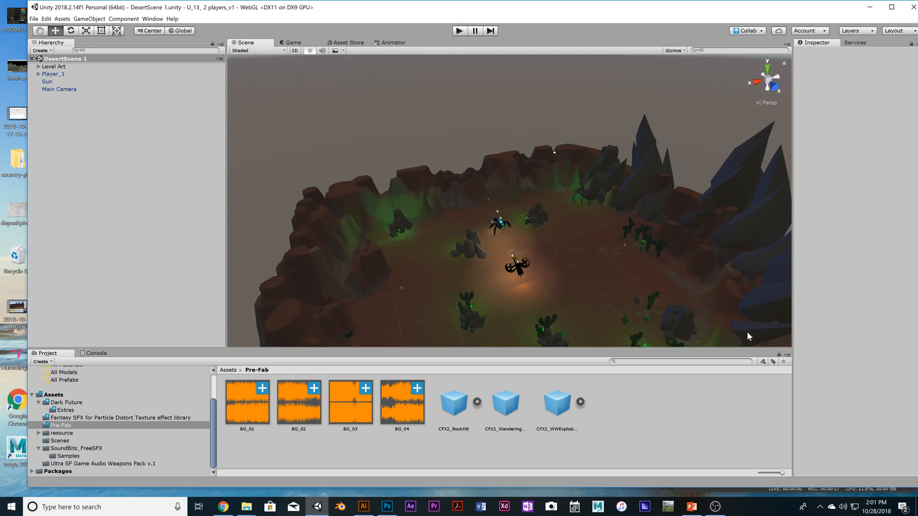
left_click_drag(450, 241, 386, 253, "alt")
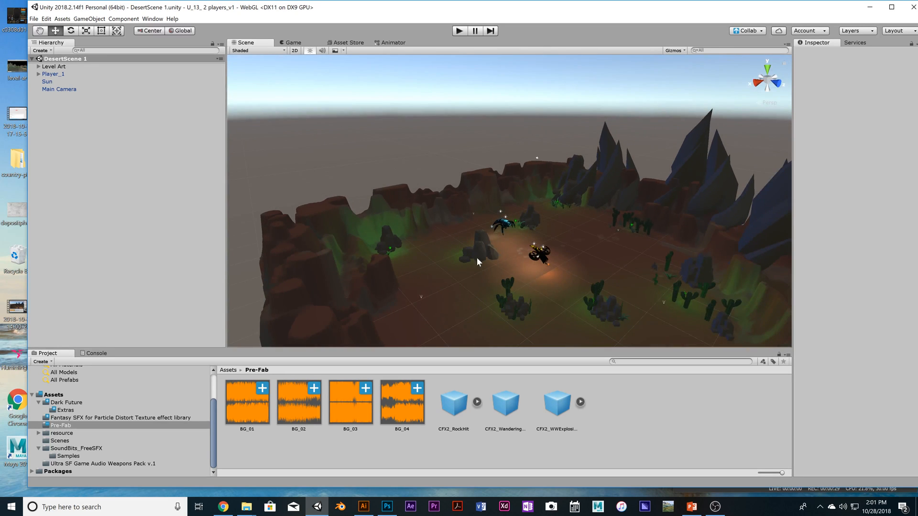
left_click_drag(580, 252, 504, 232, "alt")
scroll(594, 252, "up", 3)
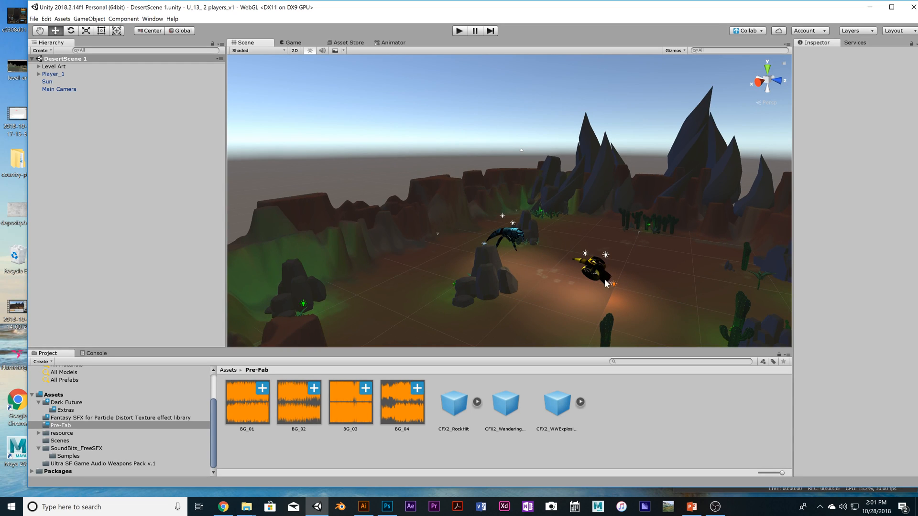
scroll(539, 245, "up", 3)
left_click_drag(539, 245, 621, 239, "alt")
scroll(635, 288, "down", 1)
scroll(635, 288, "down", 1)
left_click_drag(634, 287, 597, 280, "alt")
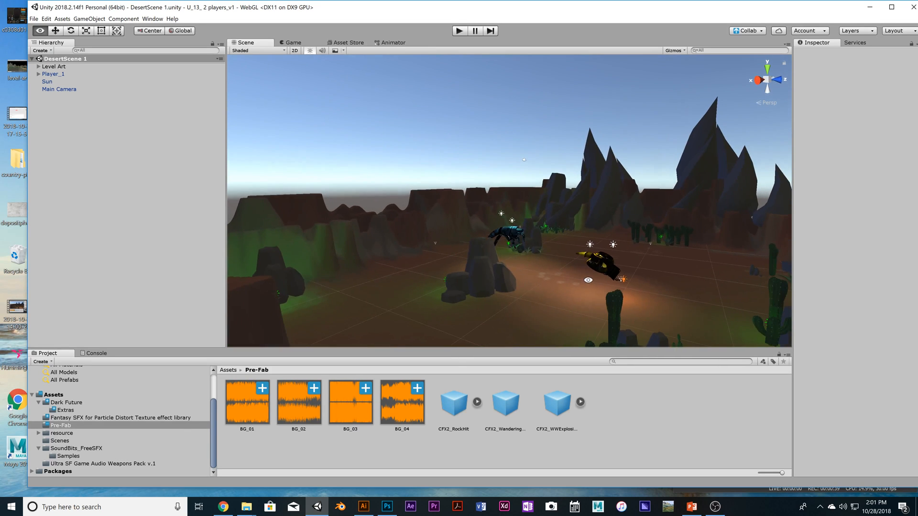
Switch to Chrome, open Unity Learn in a new tab, and browse the project list on its Tutorials page
left_click(219, 509)
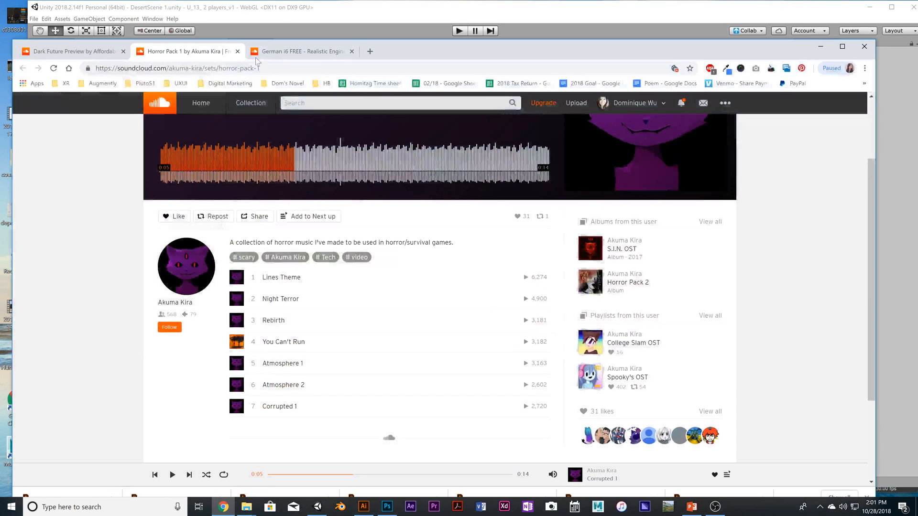
left_click(373, 50)
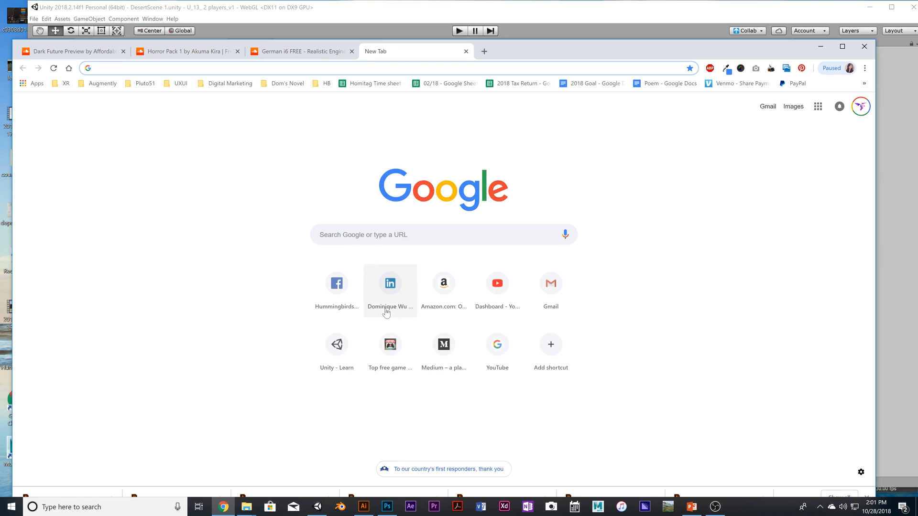
left_click(337, 353)
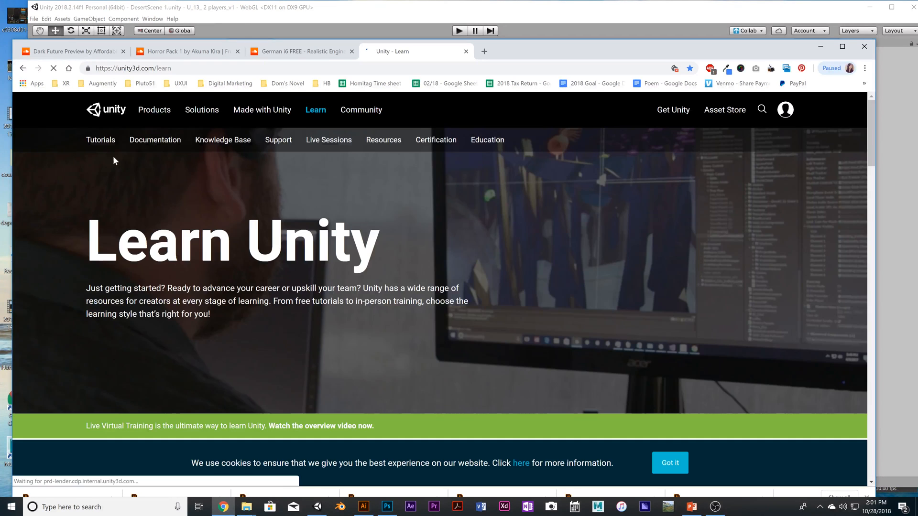
left_click(100, 142)
scroll(100, 144, "down", 3)
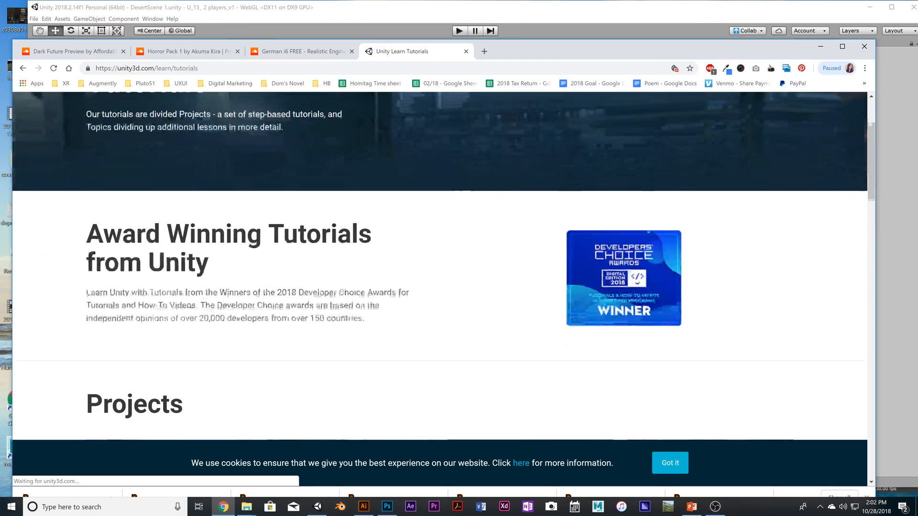
scroll(198, 318, "down", 8)
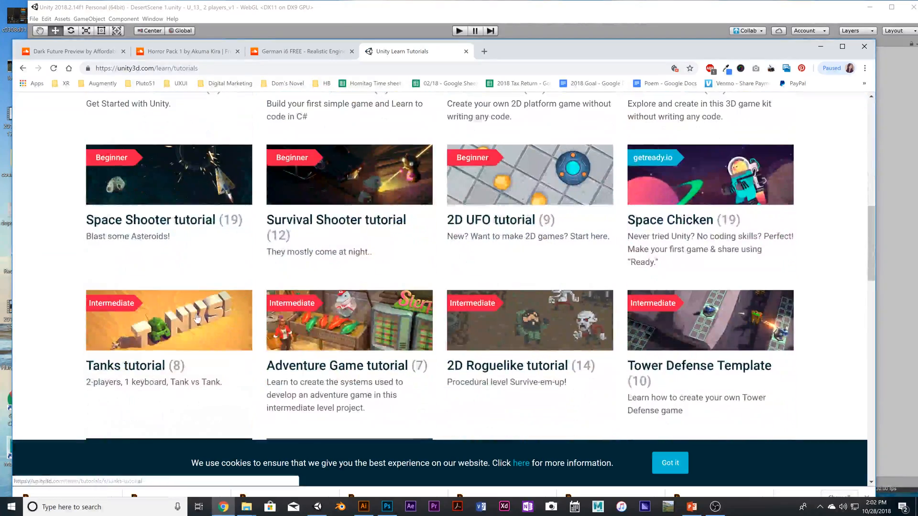
Open the Tanks tutorial and look through its overview page
left_click(197, 318)
scroll(255, 339, "down", 3)
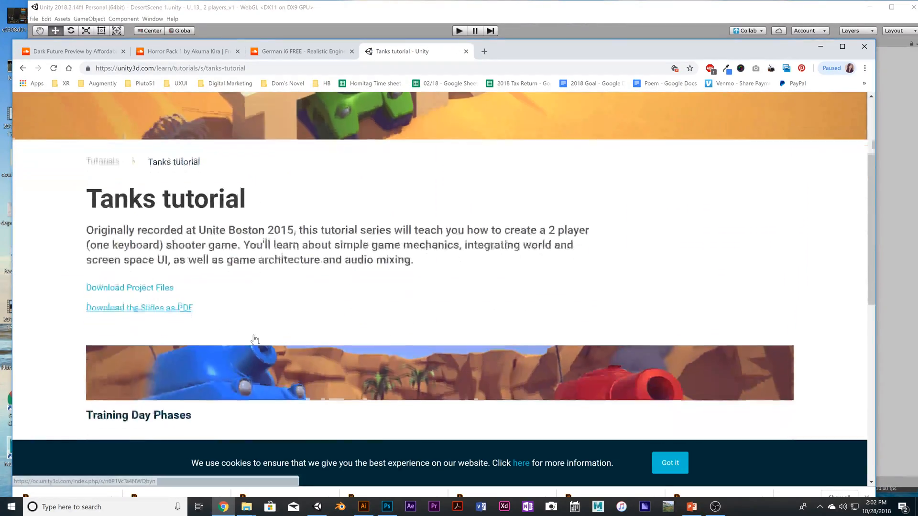
scroll(255, 337, "down", 5)
scroll(255, 333, "up", 6)
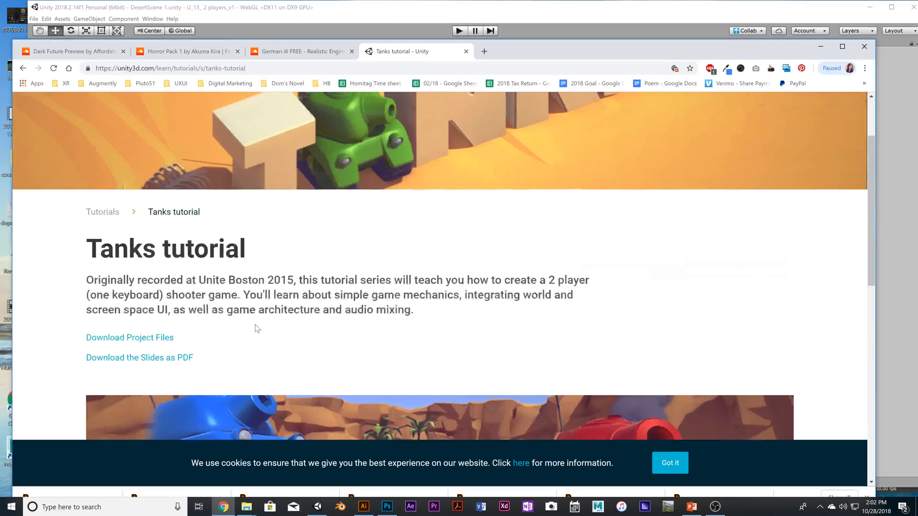
scroll(257, 328, "up", 2)
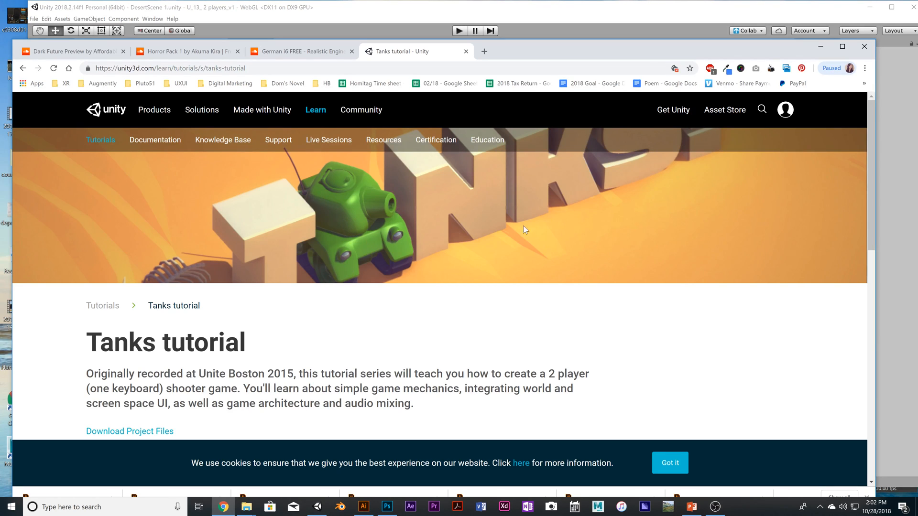
Switch back to Unity and examine the arena, its surrounding cliffs and the two player robots from different angles
left_click(823, 51)
left_click_drag(402, 274, 533, 232, "alt")
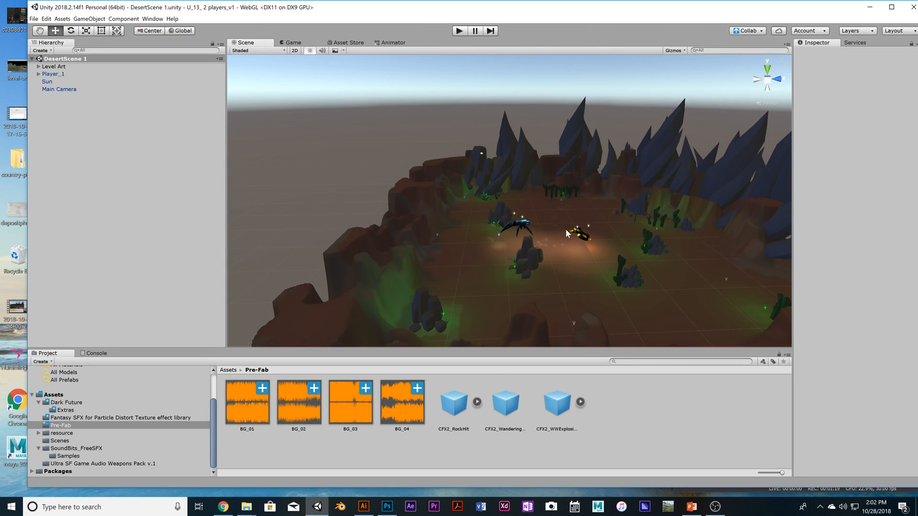
scroll(536, 239, "up", 4)
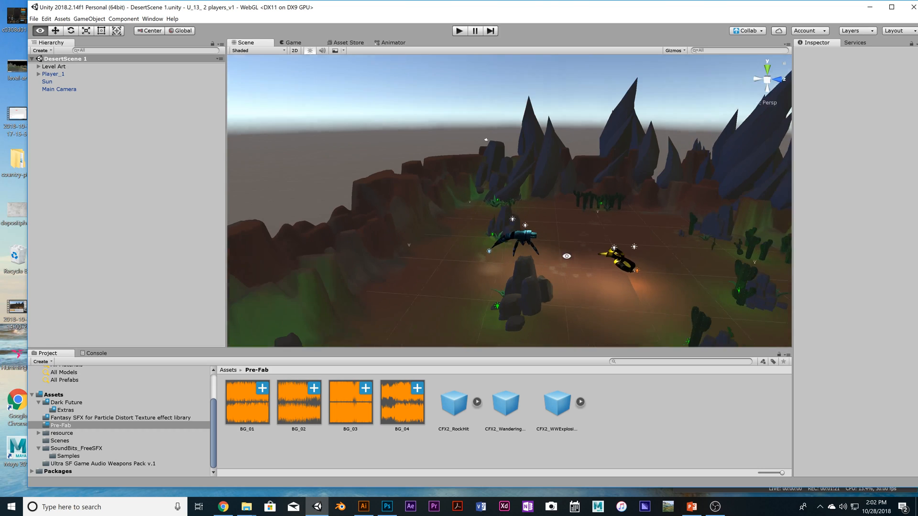
scroll(583, 282, "down", 3)
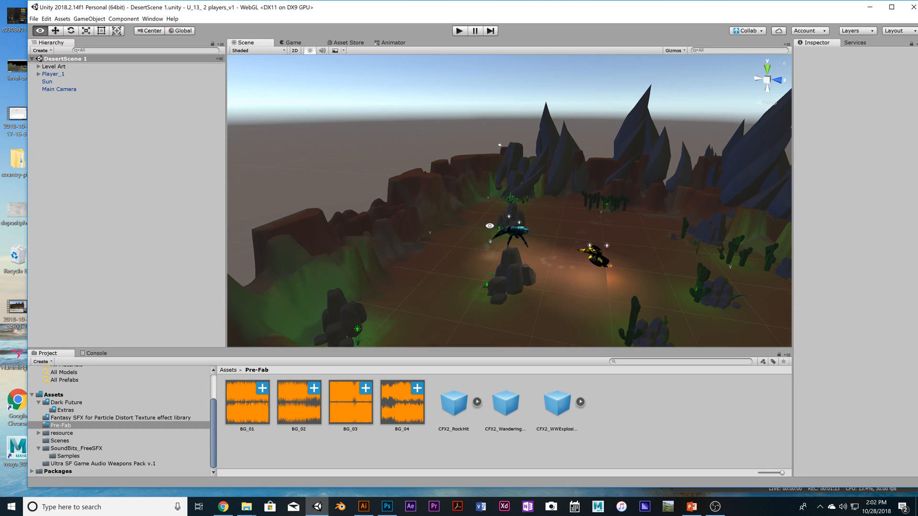
left_click_drag(513, 255, 630, 300, "alt")
scroll(572, 248, "up", 4)
scroll(582, 273, "down", 7)
scroll(590, 242, "up", 5)
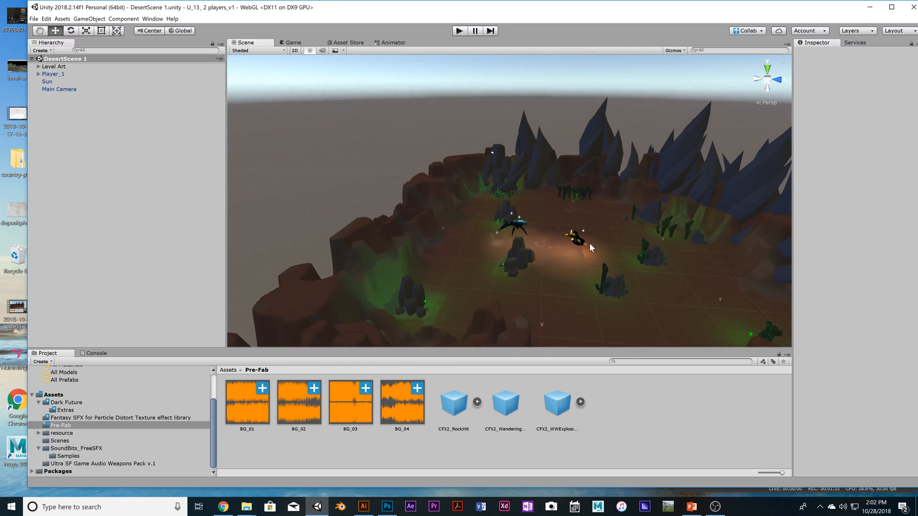
left_click_drag(589, 243, 558, 224, "alt")
scroll(586, 249, "up", 3)
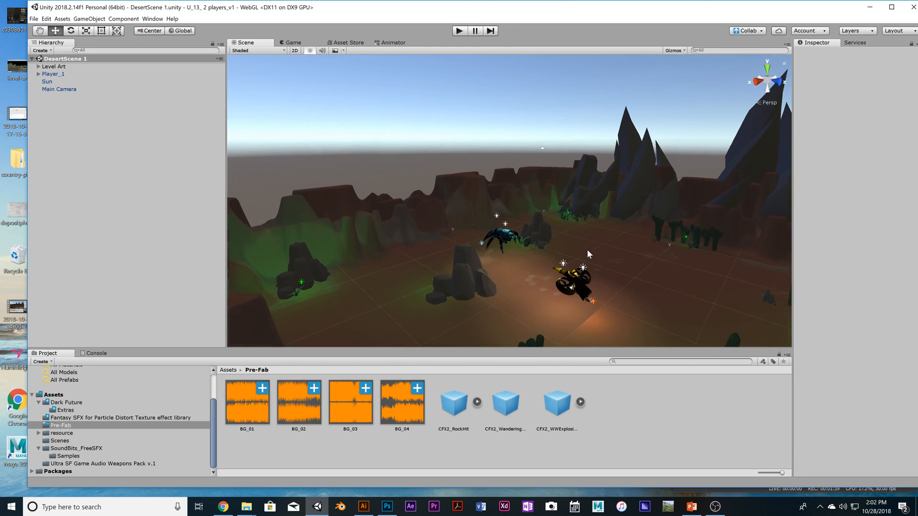
left_click_drag(600, 277, 650, 278, "alt")
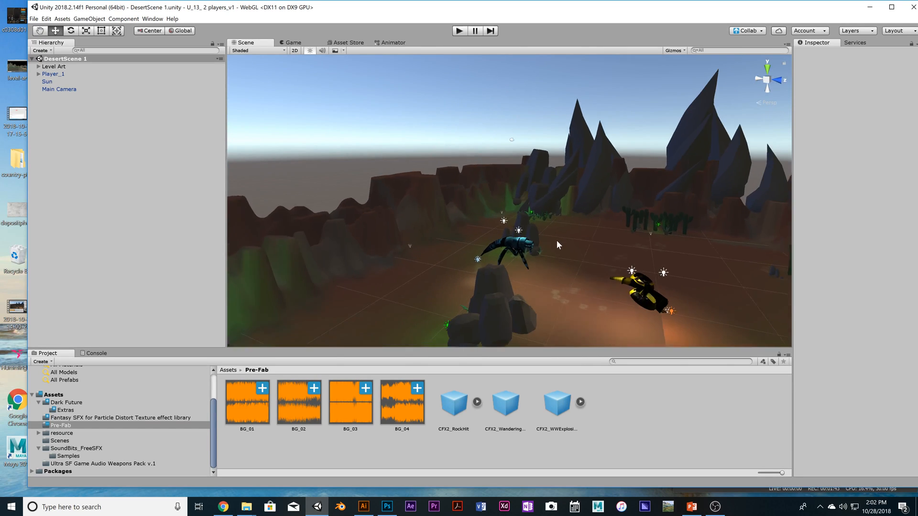
scroll(555, 240, "down", 5)
left_click_drag(421, 251, 469, 272, "alt")
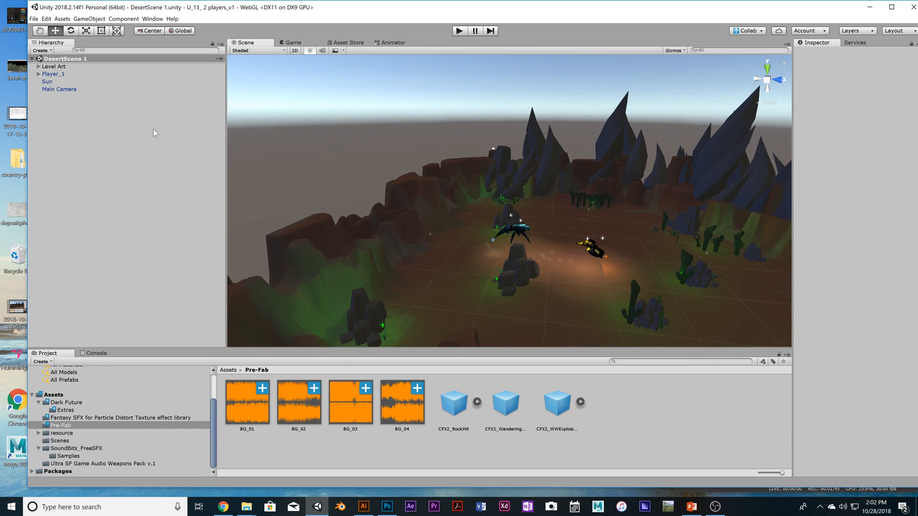
Select the Level Art object to inspect the colliders on its rocks and plants, then clear the selection
left_click(127, 127)
left_click(53, 67)
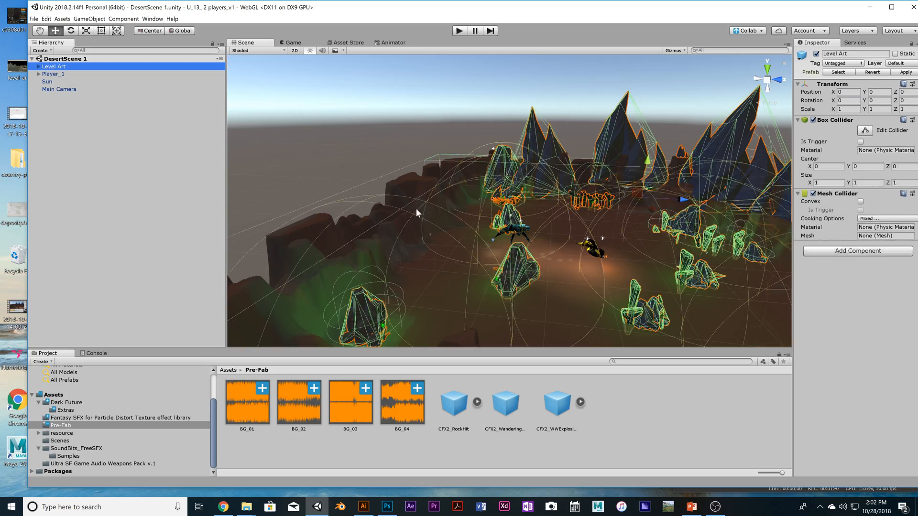
scroll(417, 184, "down", 6)
left_click_drag(409, 191, 568, 219, "alt")
scroll(569, 220, "up", 8)
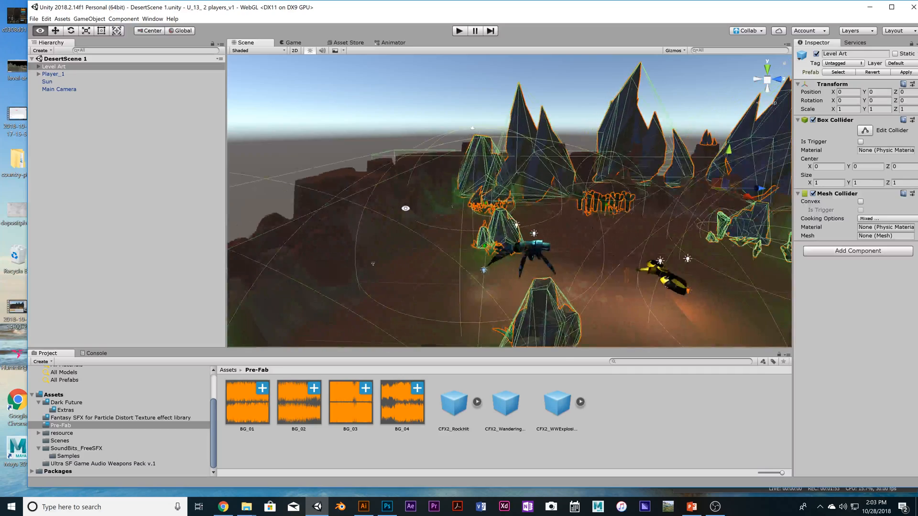
left_click_drag(406, 209, 349, 222, "alt")
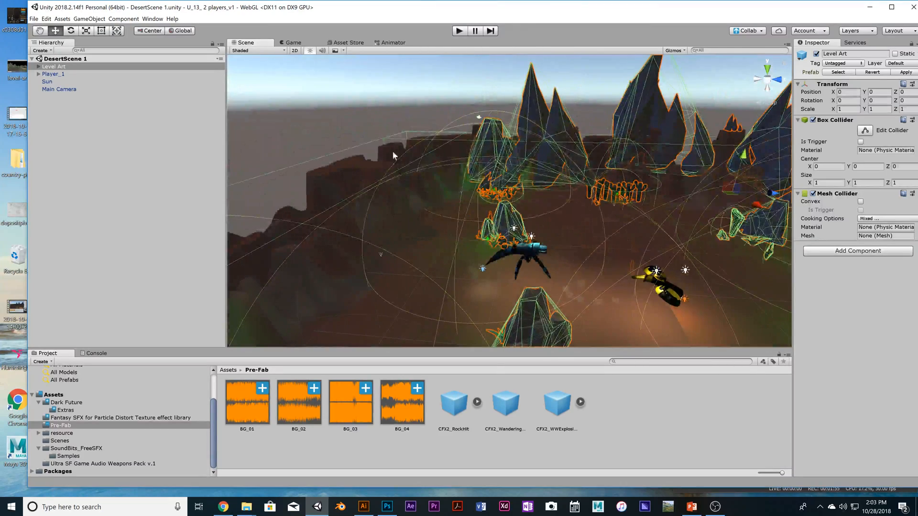
left_click(340, 110)
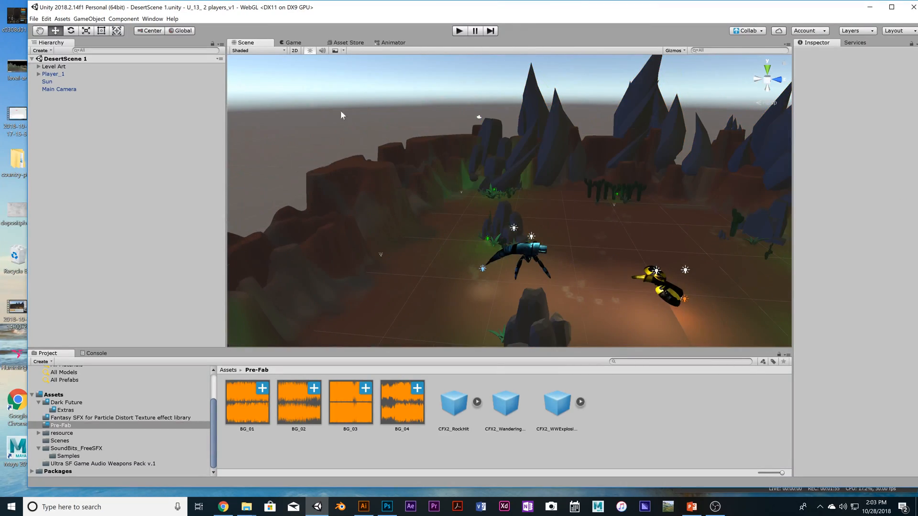
Select the tall rear rock, then the rock formation near the players, and inspect their mesh colliders up close
left_click(482, 184)
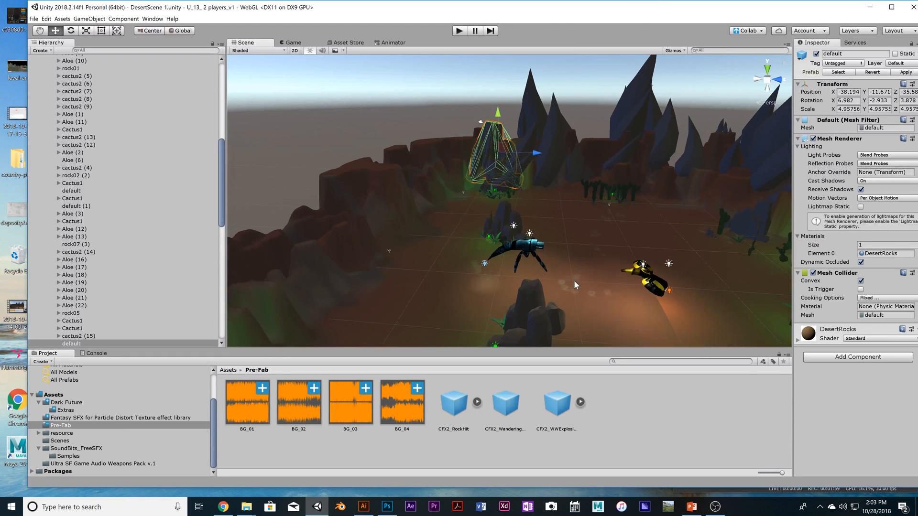
left_click(522, 300)
scroll(554, 290, "up", 3)
left_click_drag(554, 291, 531, 236, "alt")
left_click_drag(485, 269, 463, 280, "alt")
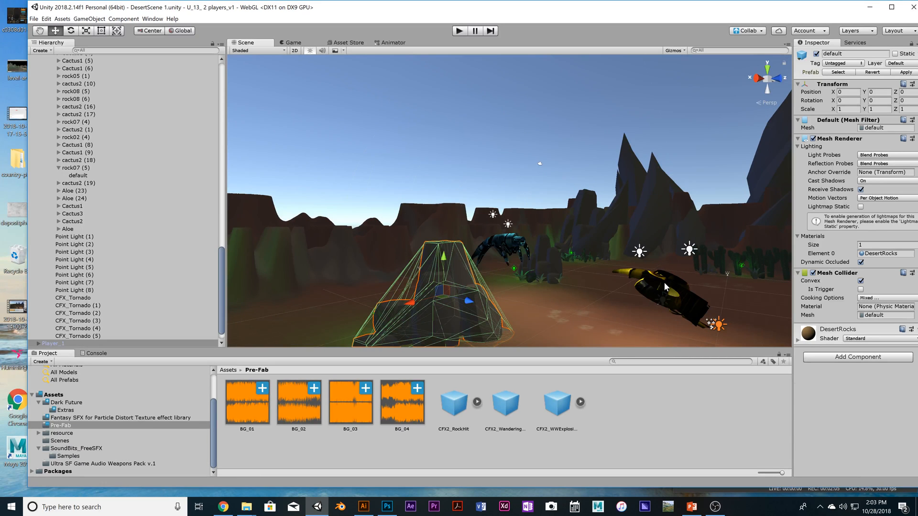
Select the Player_1 robots to inspect their Rigidbody and collider components, then deselect them
left_click(667, 287)
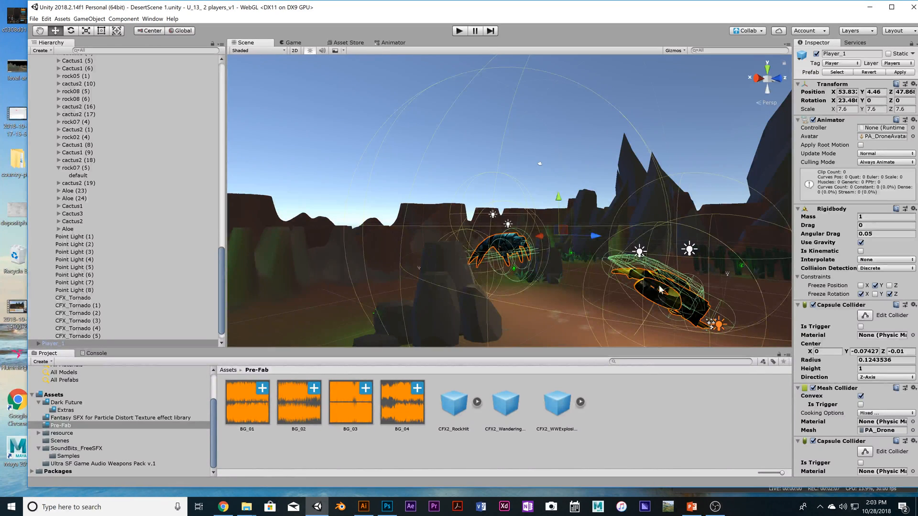
left_click(574, 252)
left_click(685, 296)
left_click(569, 280)
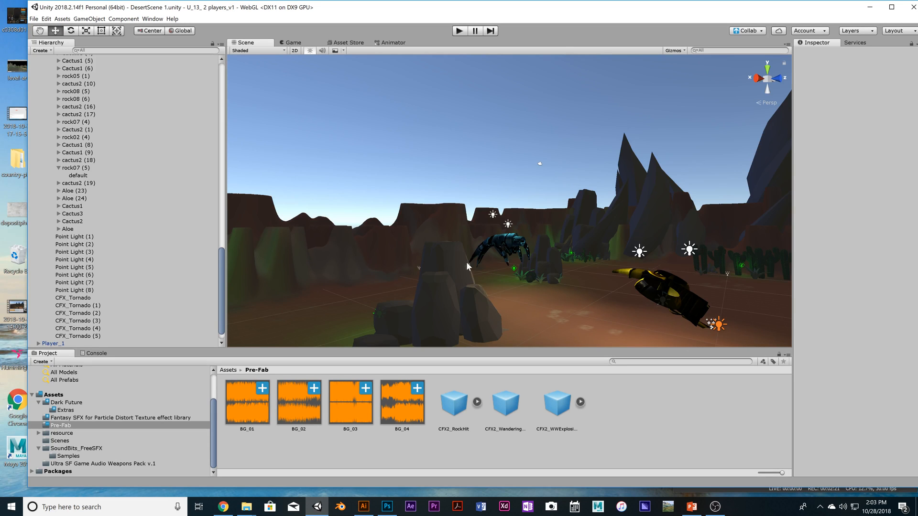
Select the Terrain and examine the box colliders enclosing the arena from outside and above
scroll(443, 273, "up", 3)
scroll(443, 273, "down", 5)
left_click_drag(442, 273, 397, 274, "alt")
scroll(567, 280, "down", 5)
left_click(381, 283)
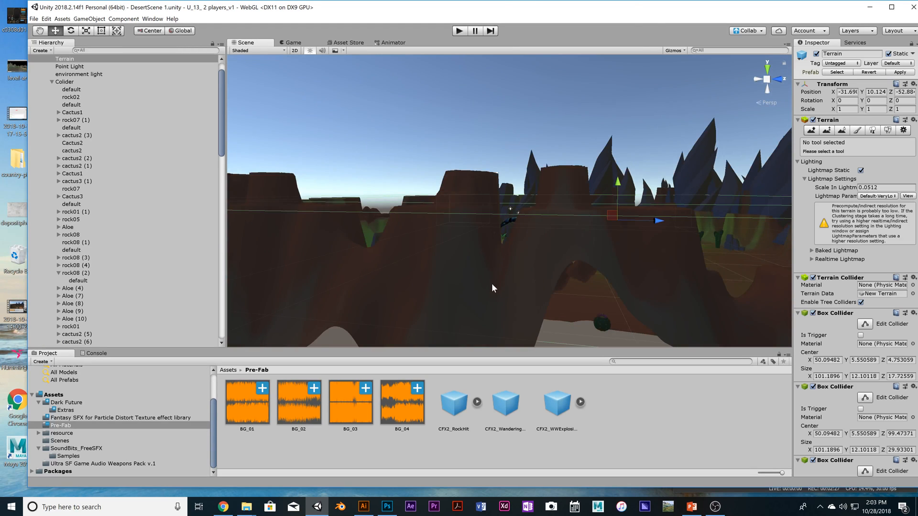
scroll(491, 282, "down", 3)
left_click_drag(490, 282, 559, 223, "alt")
scroll(478, 271, "up", 5)
mouse_move(545, 281)
left_mouse_down("alt")
mouse_move(563, 282)
mouse_move(548, 272)
left_mouse_up("alt")
scroll(548, 270, "down", 3)
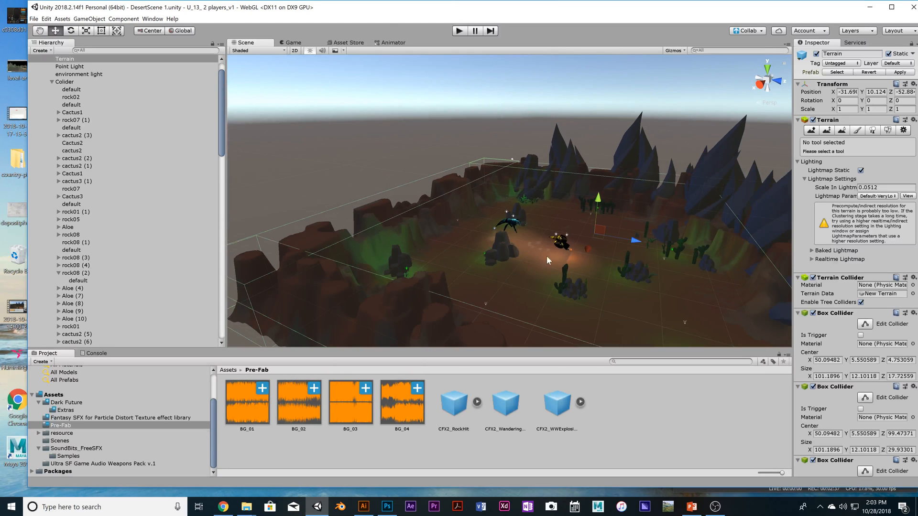
View the desert scene through the game camera, then open the Asset Store's 3D category
left_click(293, 42)
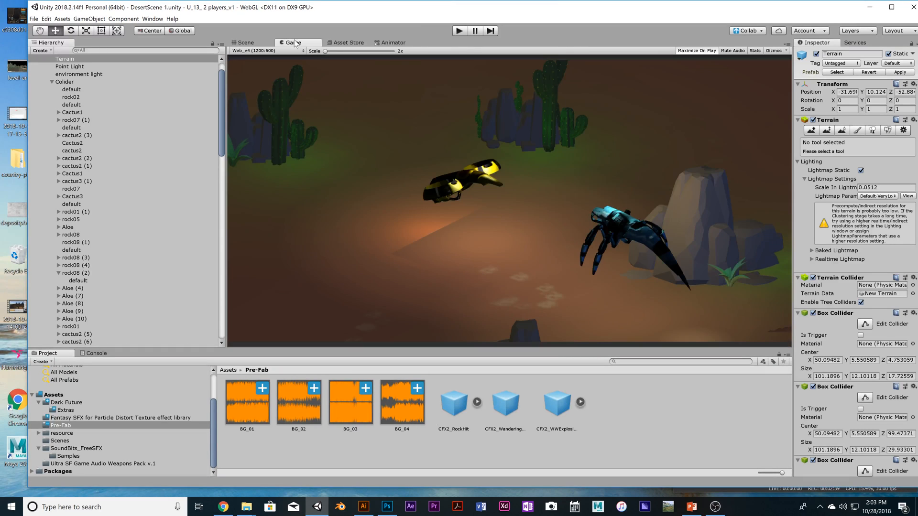
left_click(345, 43)
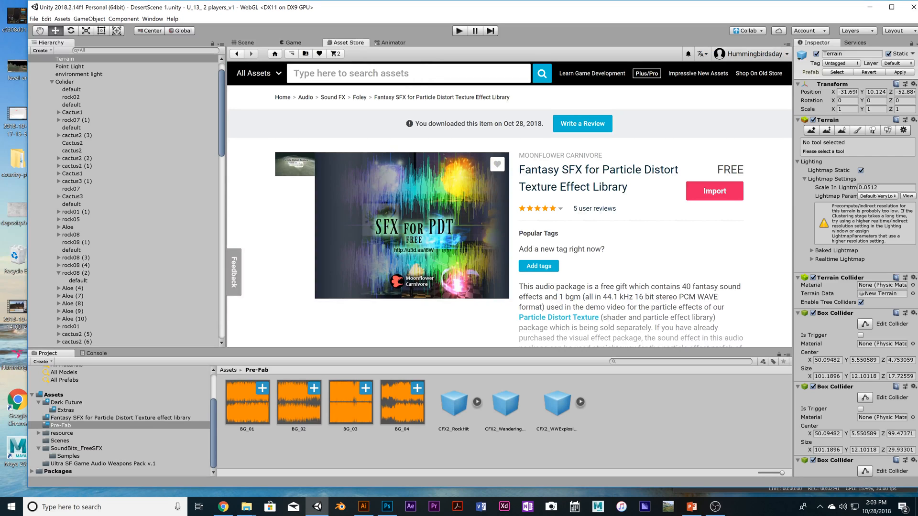
left_click(262, 79)
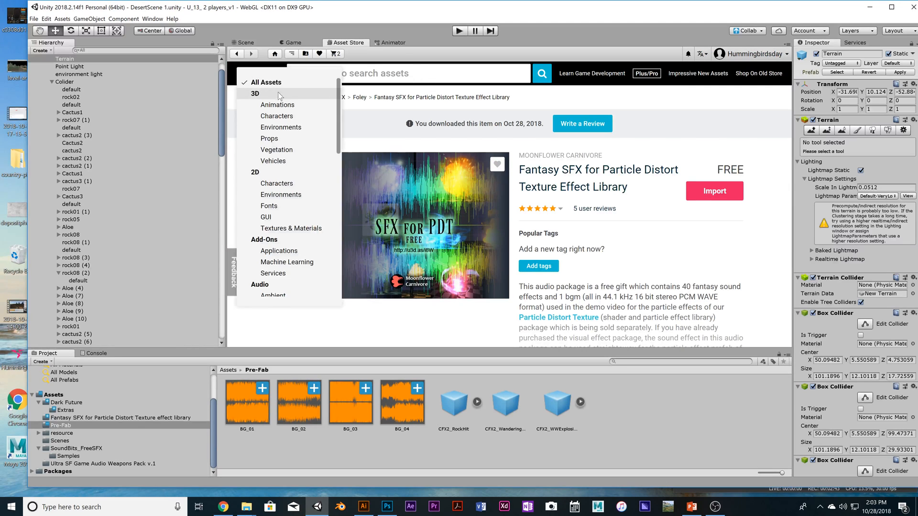
left_click(280, 94)
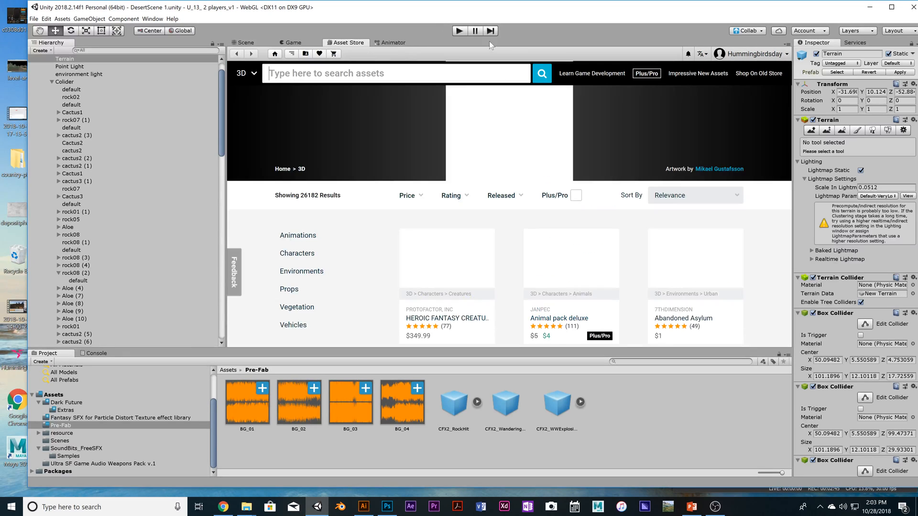
Shift the editor window slightly and collapse the Dark Future and SoundBits_FreeSFX folders in the project assets
left_click(244, 42)
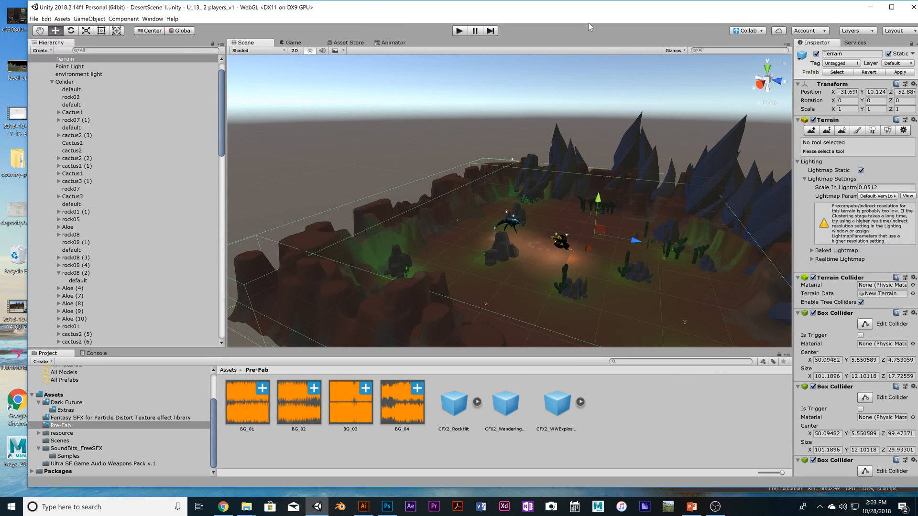
mouse_move(588, 23)
left_mouse_down()
mouse_move(568, 14)
mouse_move(575, 24)
left_mouse_up()
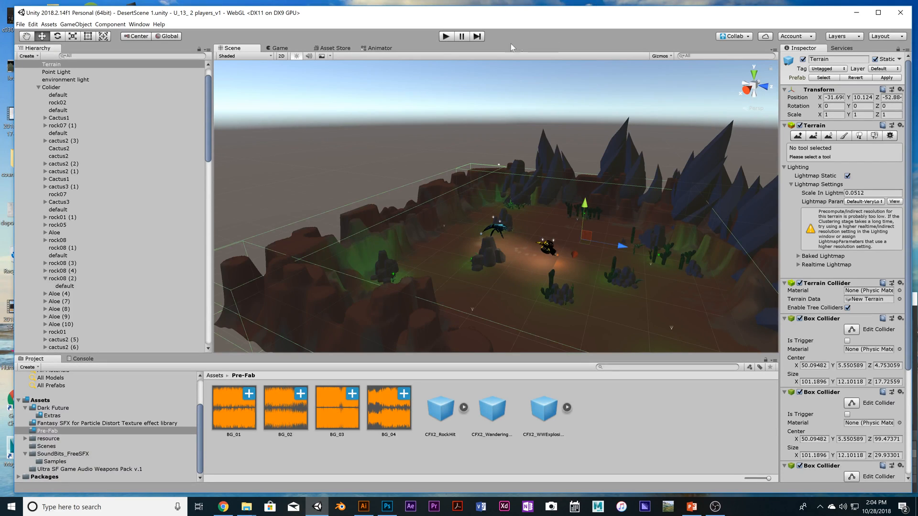
left_click(330, 48)
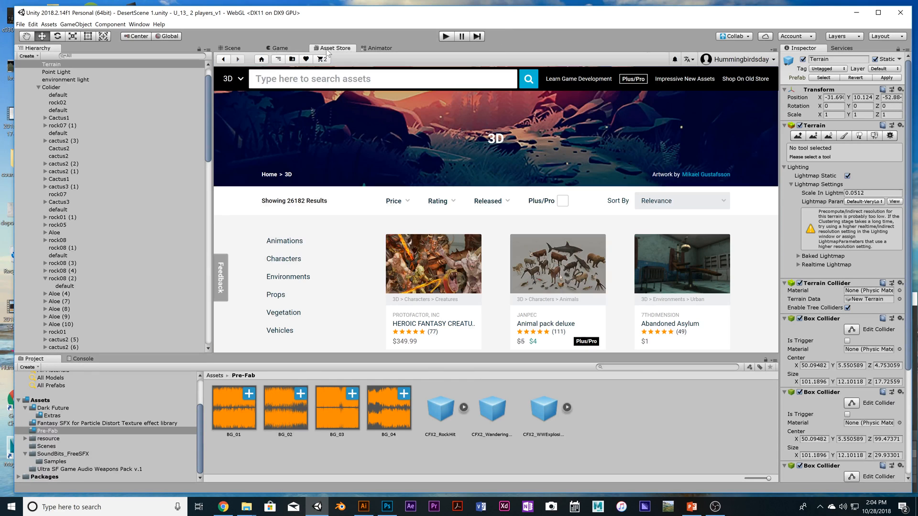
left_click(24, 409)
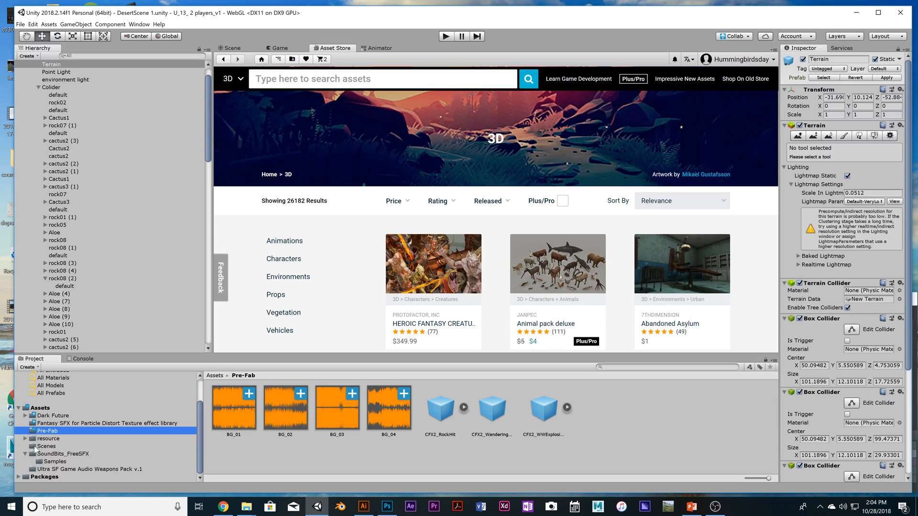
left_click(25, 453)
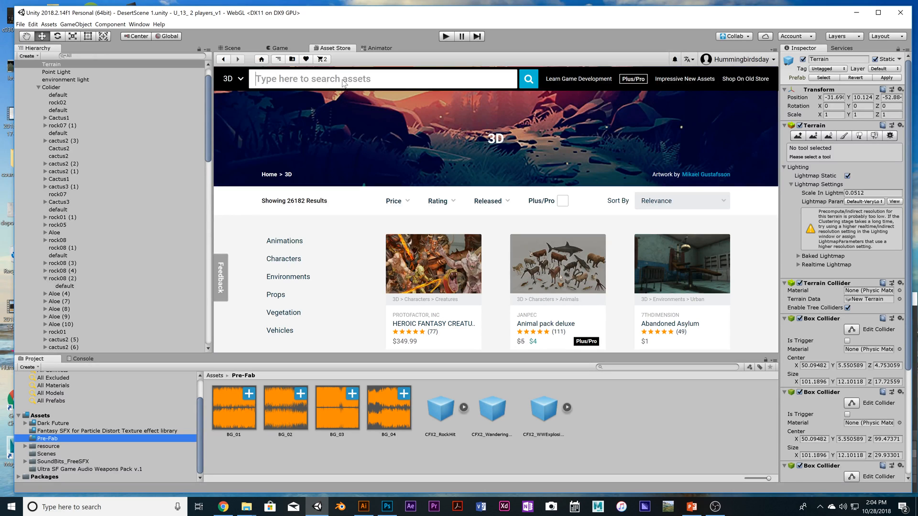
Return to the Asset Store and list the Environments assets under the 3D category
left_click(279, 48)
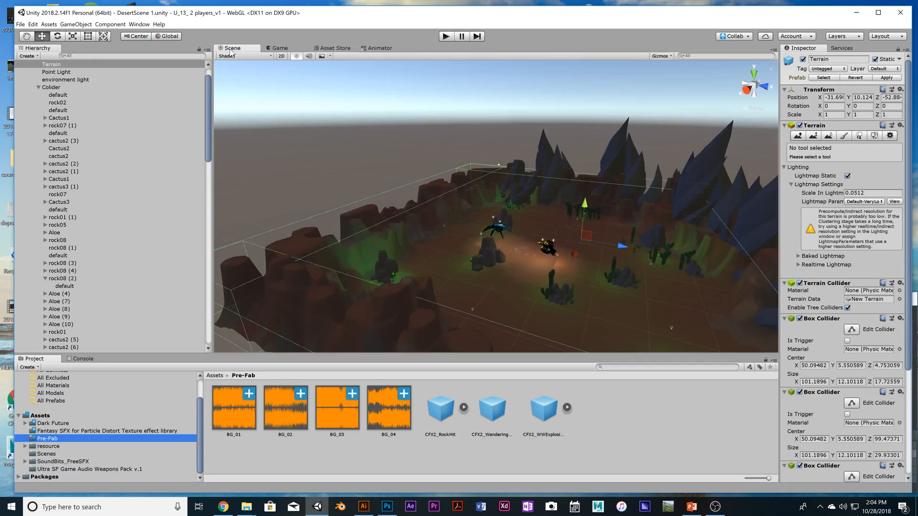
left_click(321, 48)
left_click(240, 88)
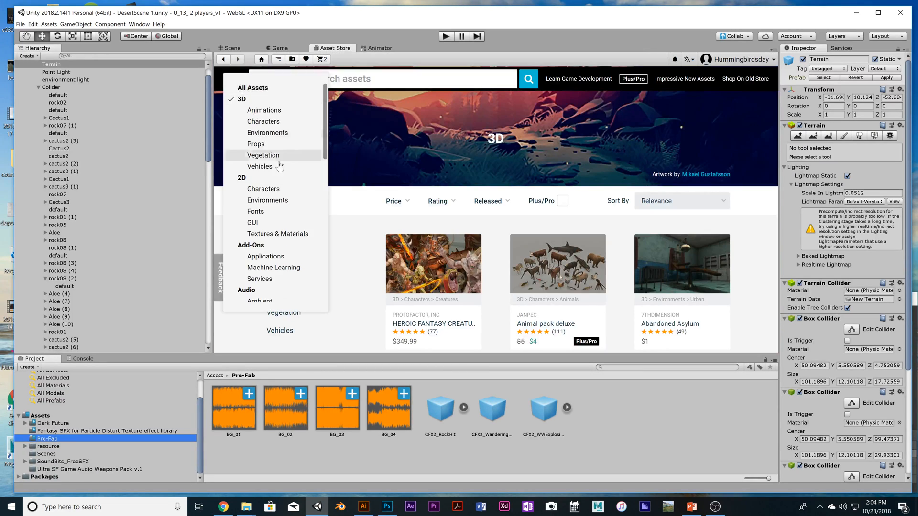
left_click(286, 134)
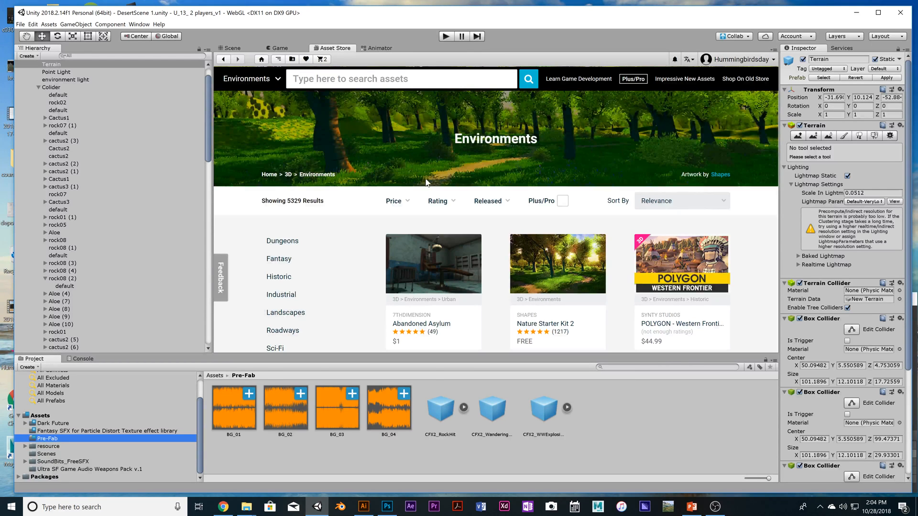
Filter the environment assets to a price range of $0 - $0
left_click(403, 204)
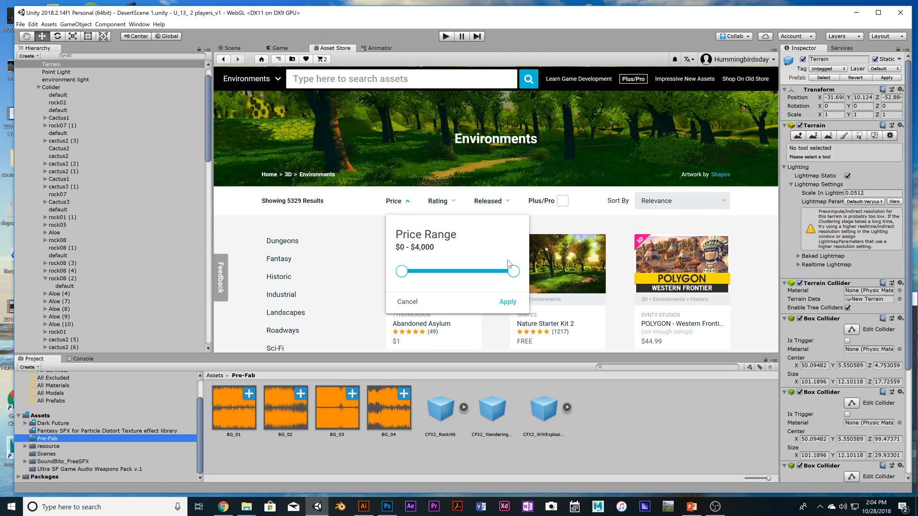
left_click_drag(513, 271, 398, 277)
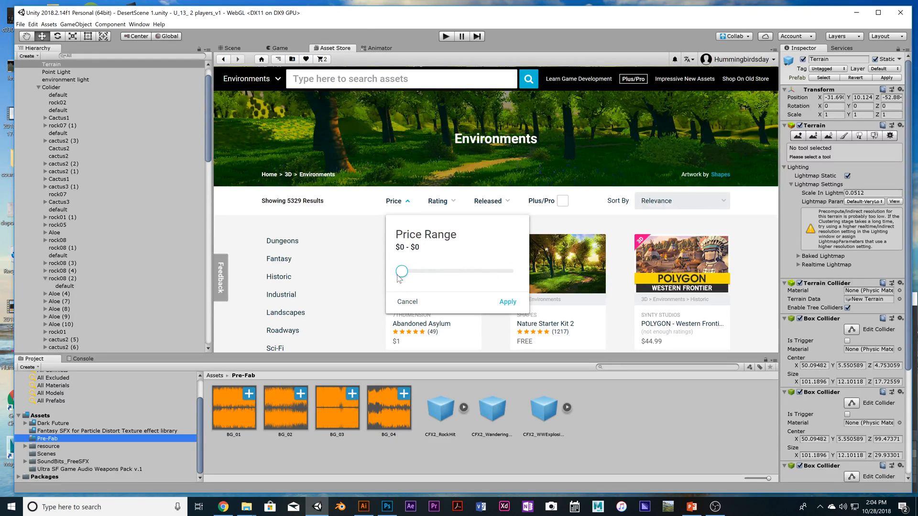
left_click(428, 268)
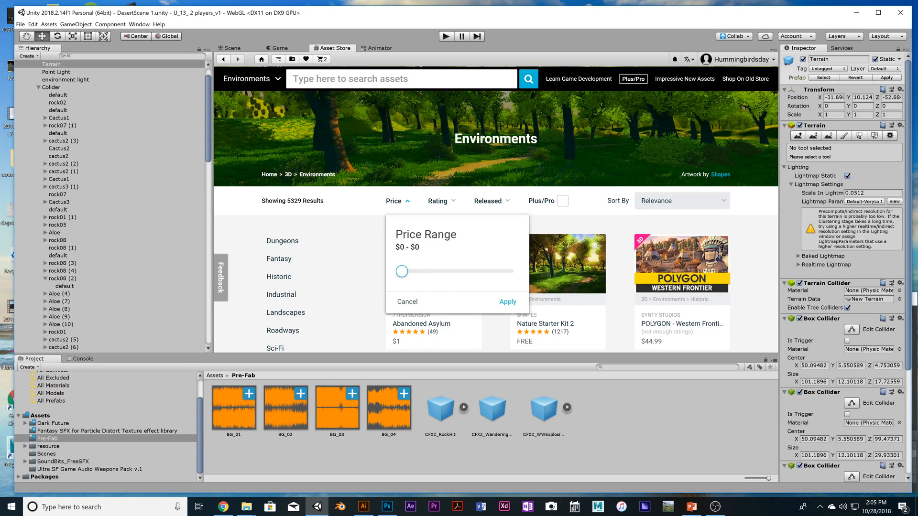
left_click(507, 301)
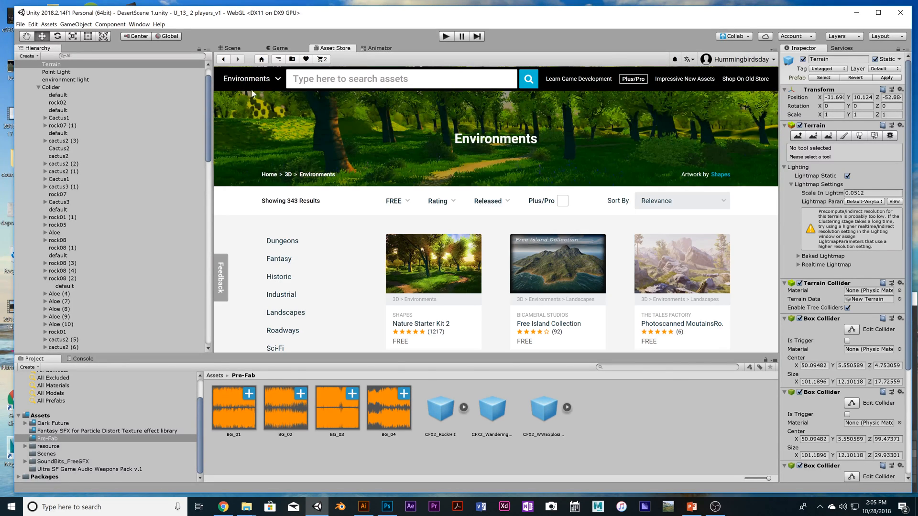
View the LowPoly Environment Pack's product page, then return to the free environments list
scroll(525, 257, "down", 4)
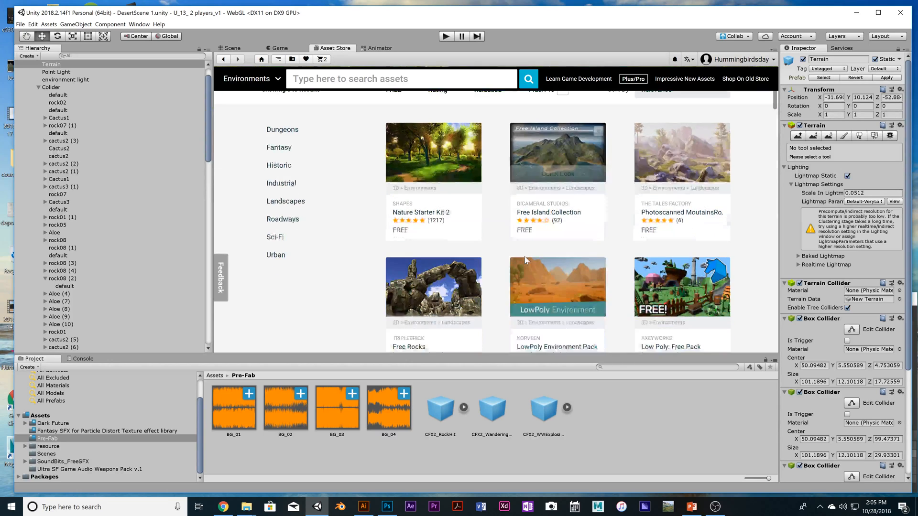
left_click(554, 226)
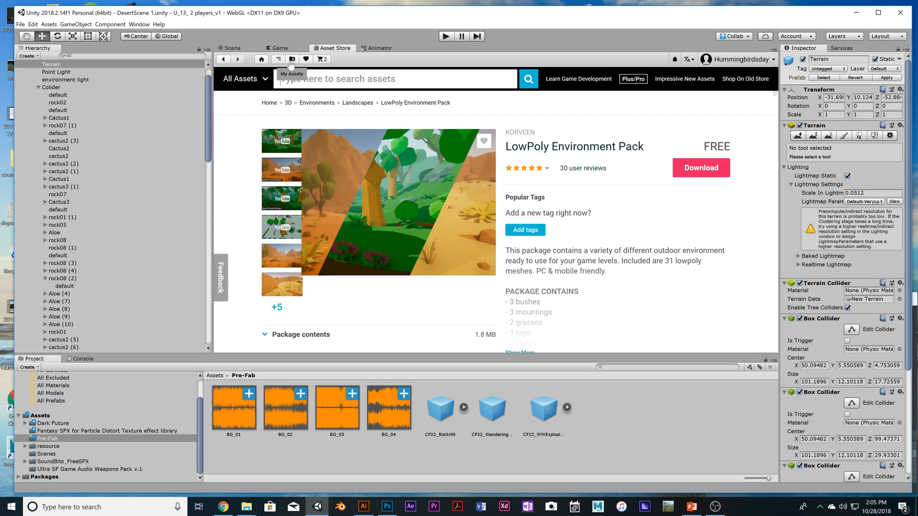
left_click(223, 59)
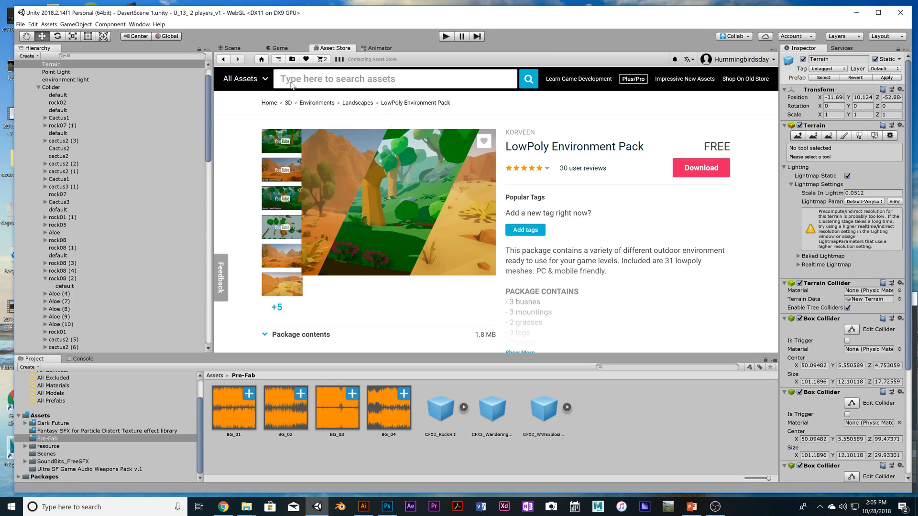
Browse the free environments for the Low Poly Pack, review its product page, and return to the results
scroll(450, 204, "down", 4)
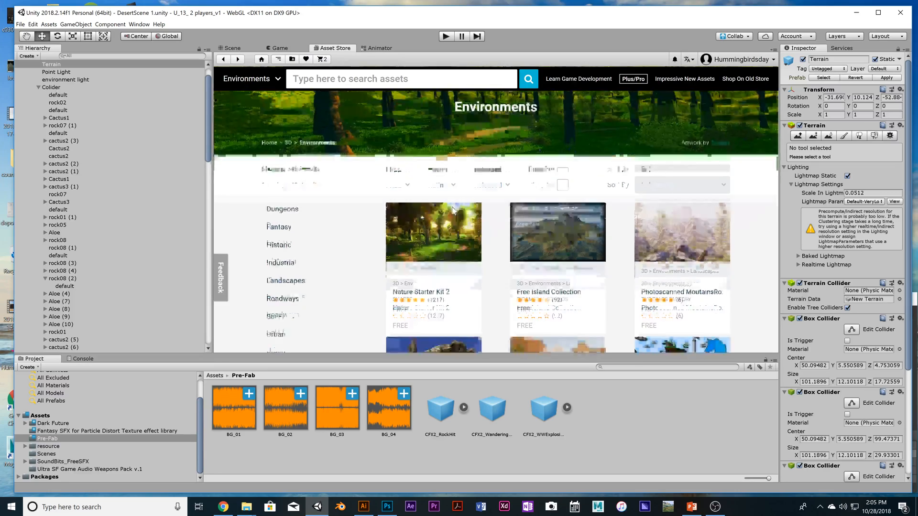
scroll(453, 207, "down", 6)
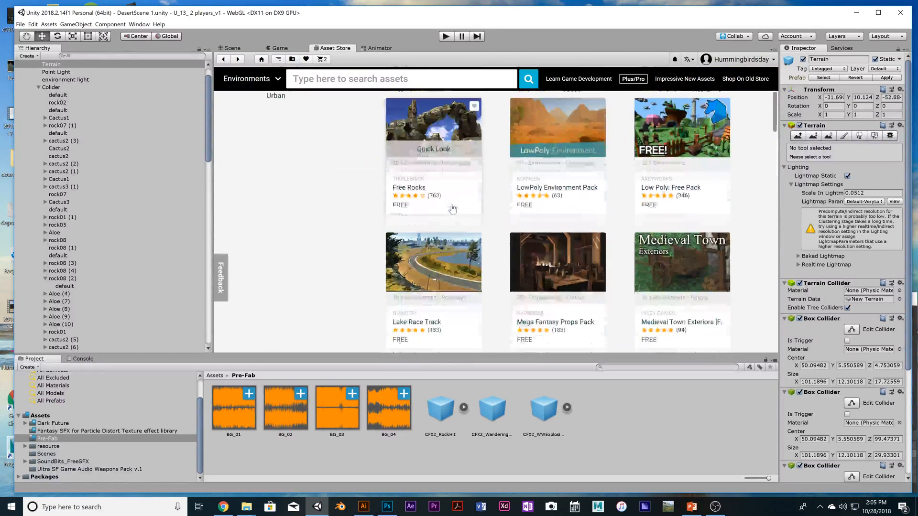
scroll(451, 212, "down", 7)
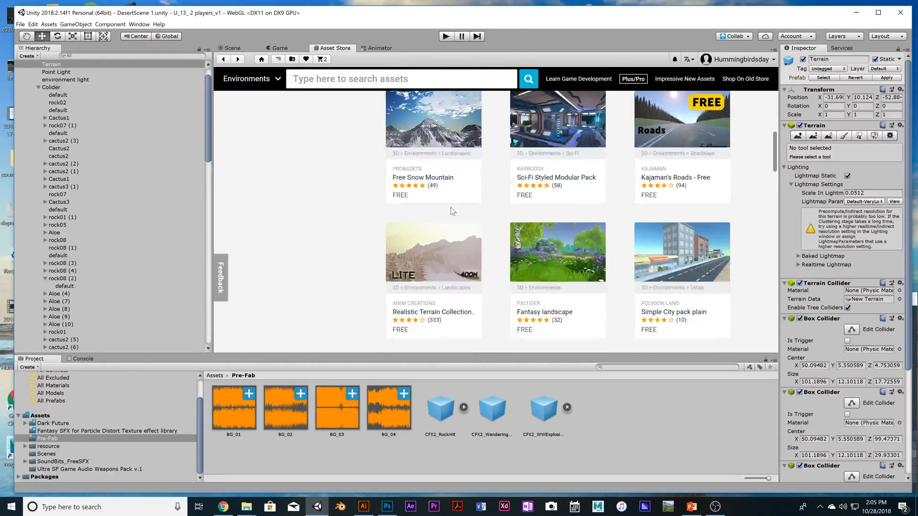
scroll(452, 209, "down", 5)
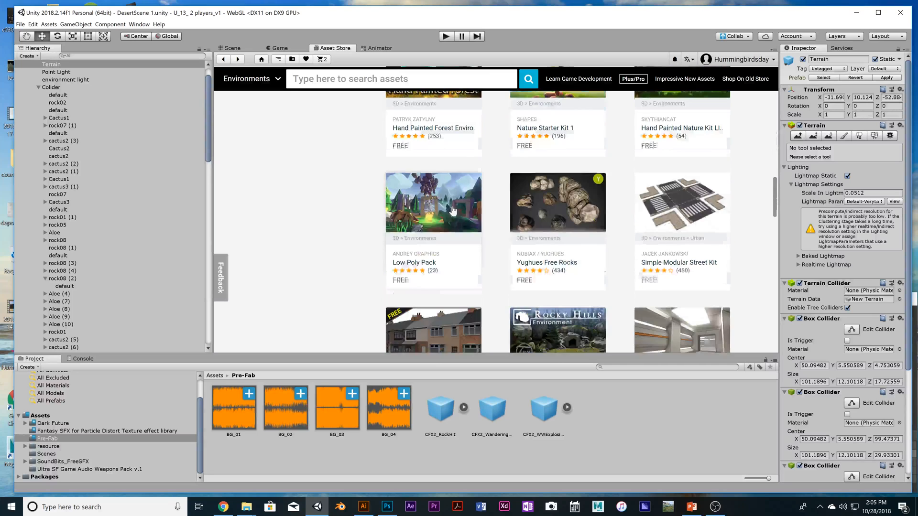
left_click(450, 212)
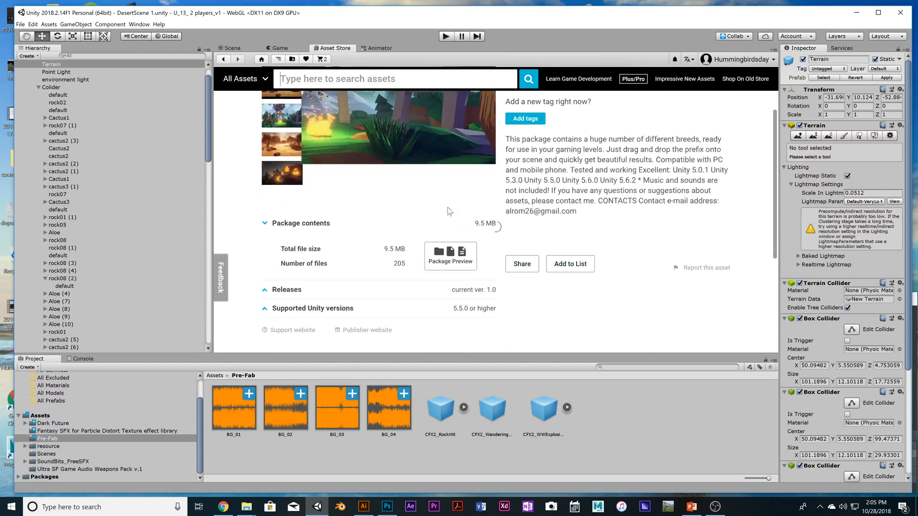
scroll(357, 179, "up", 4)
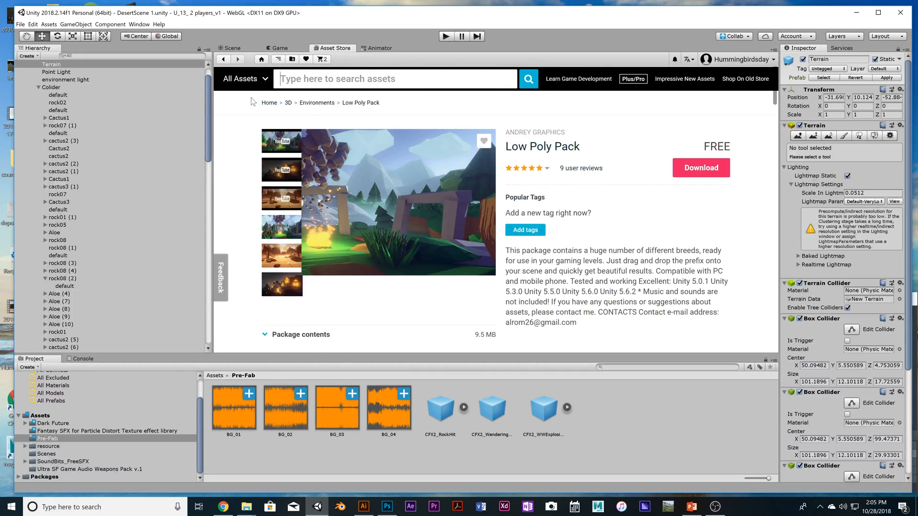
left_click(222, 59)
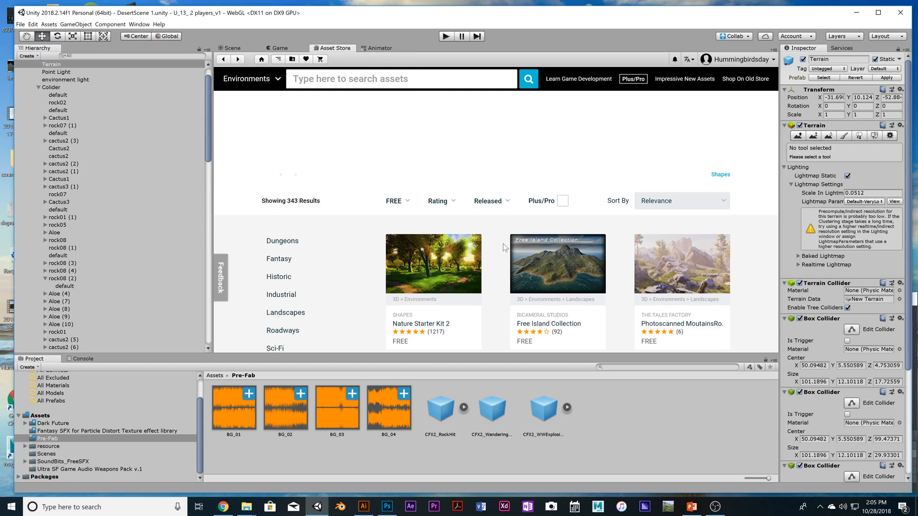
Browse to the end of the first page of free environments and open page 2
scroll(504, 247, "down", 4)
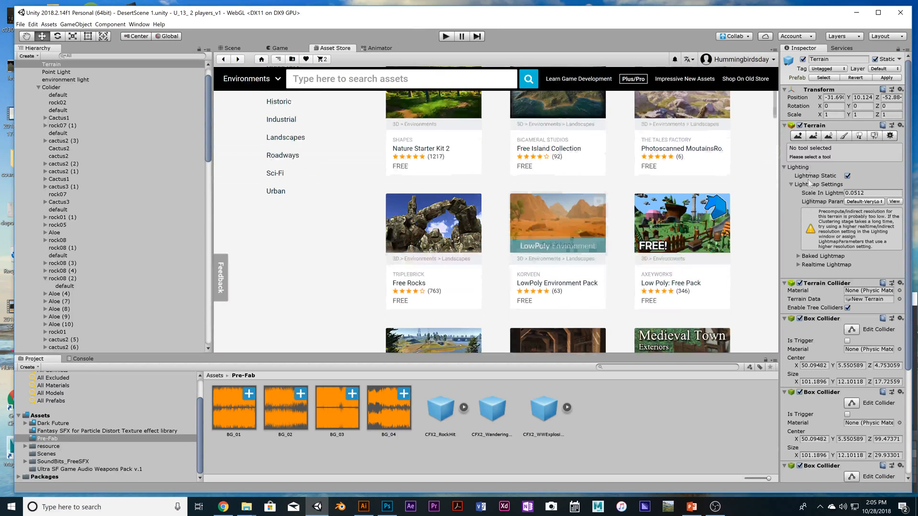
left_click_drag(774, 112, 773, 343)
left_click(761, 206)
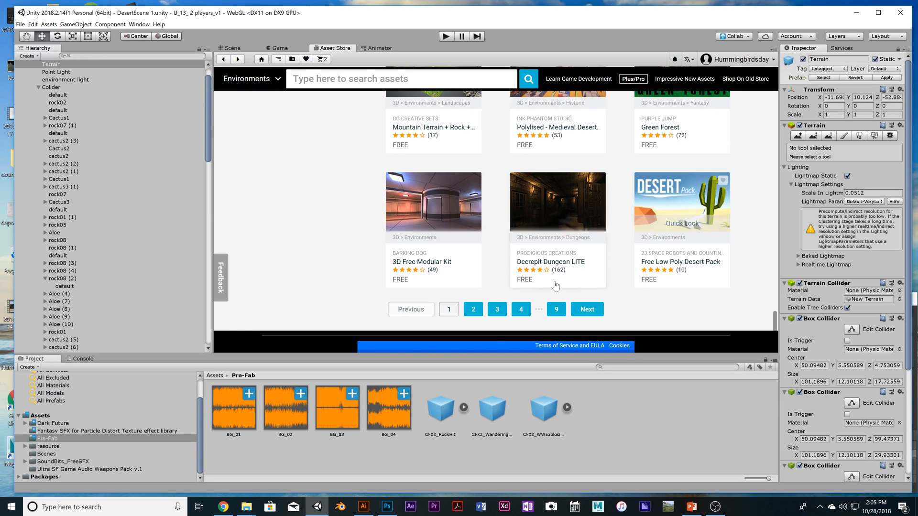
left_click(473, 309)
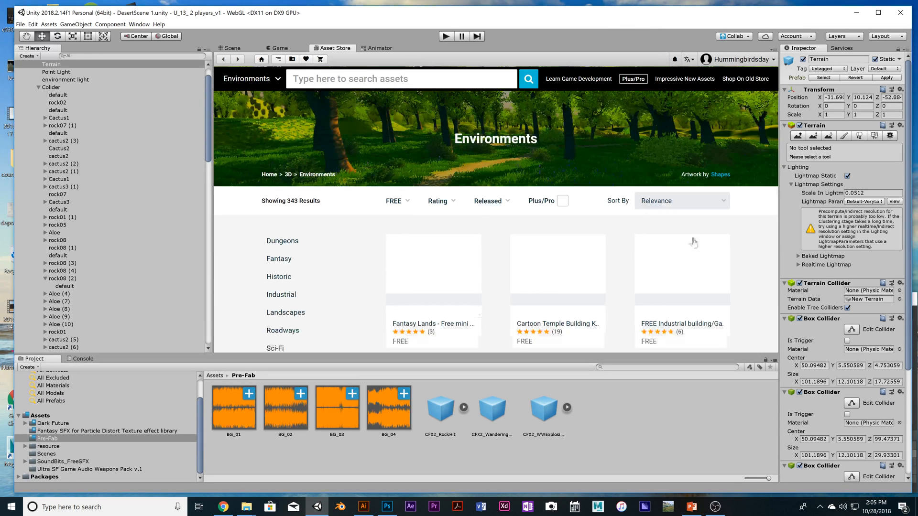
Browse the second page of free environment assets down to the Polygon Desert Pack
scroll(718, 220, "down", 3)
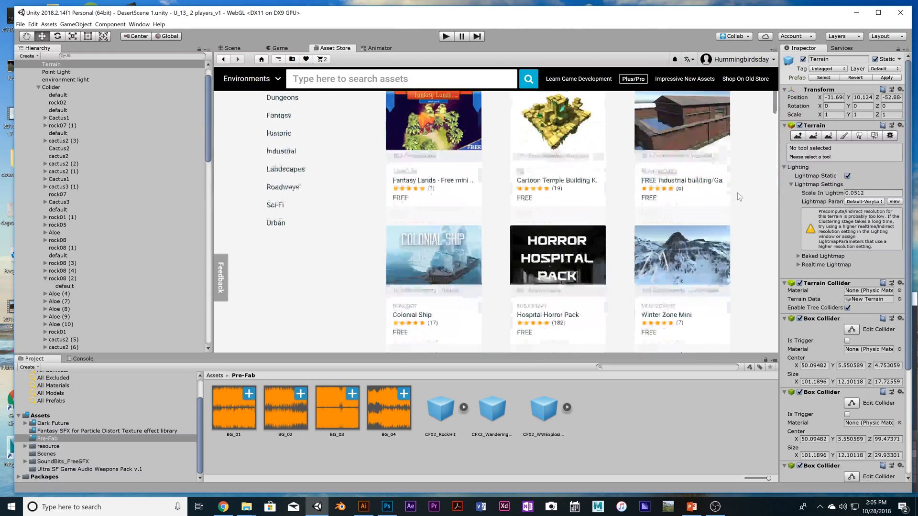
scroll(736, 197, "down", 6)
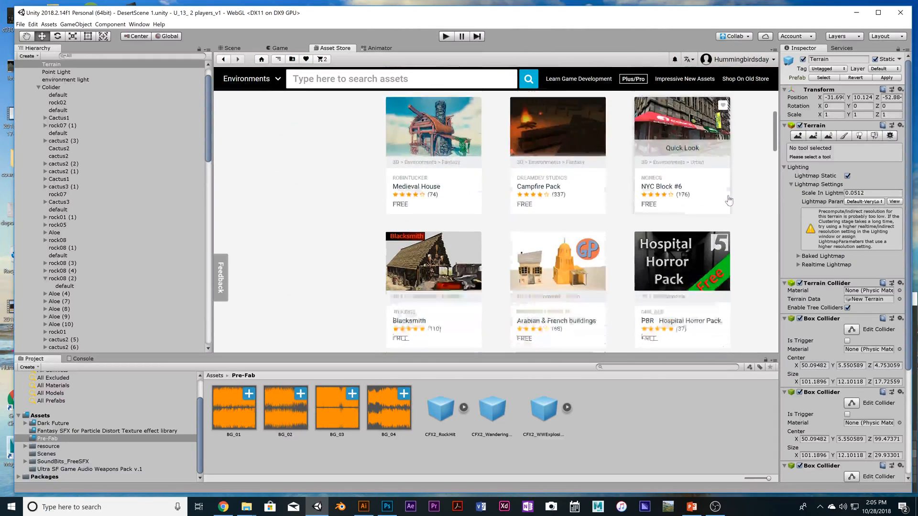
scroll(729, 200, "down", 6)
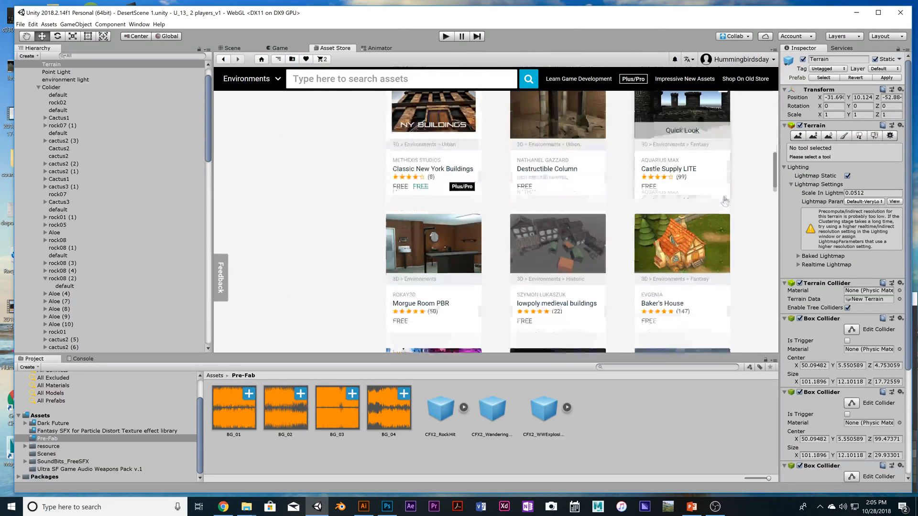
scroll(724, 201, "down", 5)
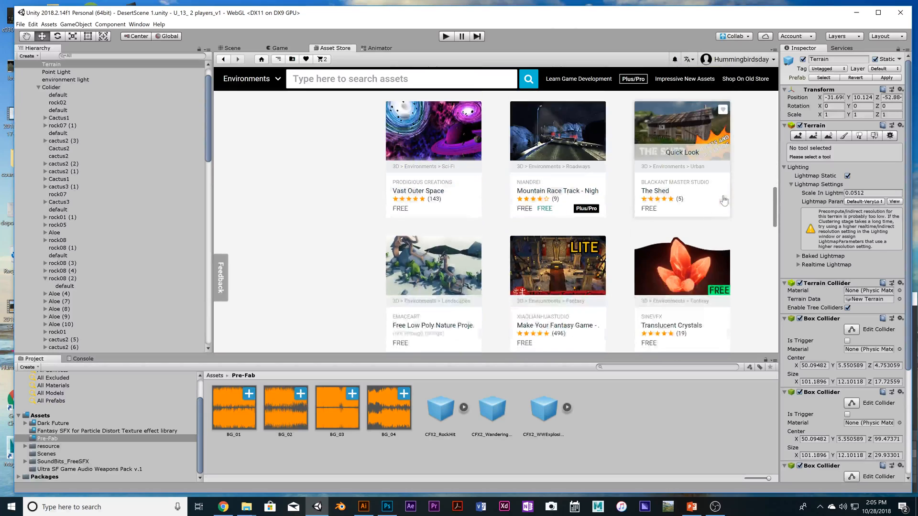
scroll(724, 201, "down", 6)
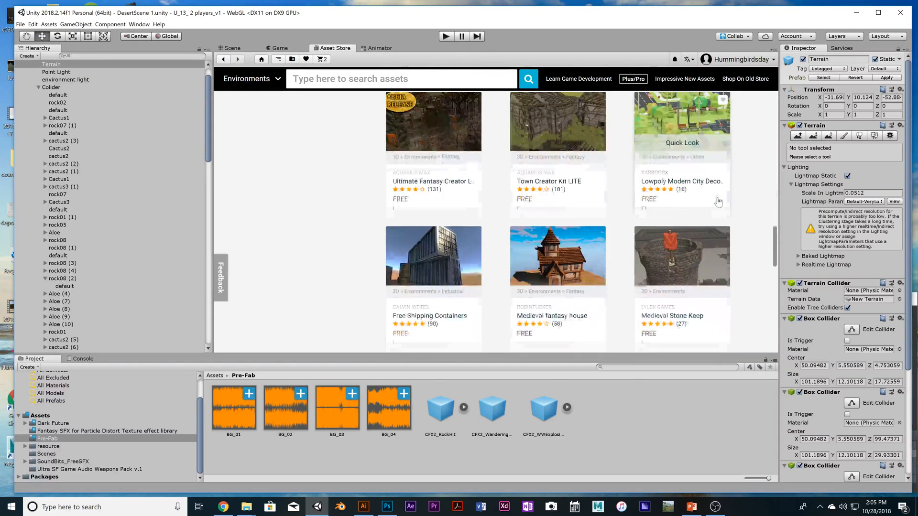
scroll(719, 203, "down", 5)
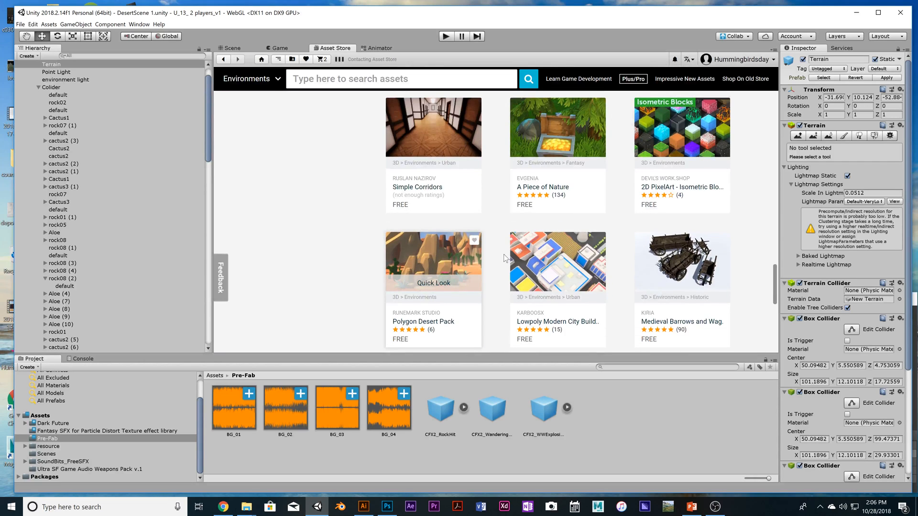
View the Polygon Desert Pack's product page and its enlarged preview image of the plants and rocks
left_click(417, 260)
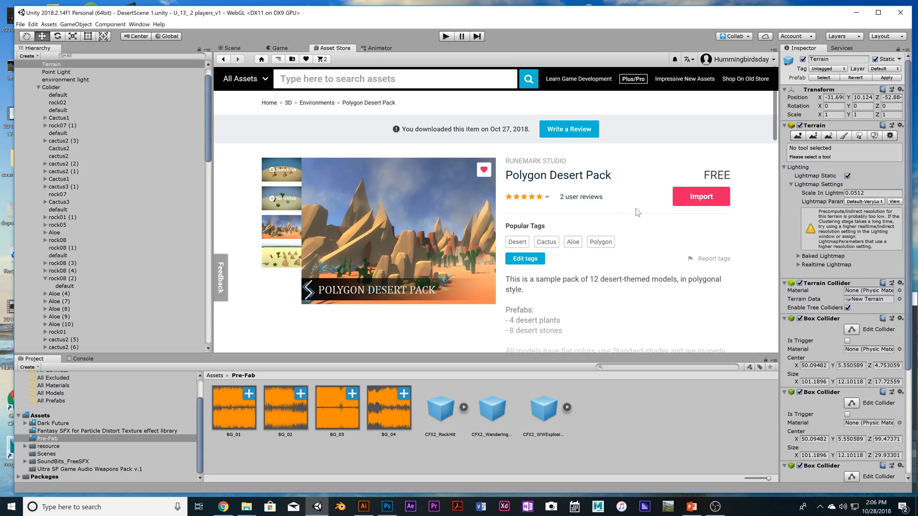
left_click(286, 234)
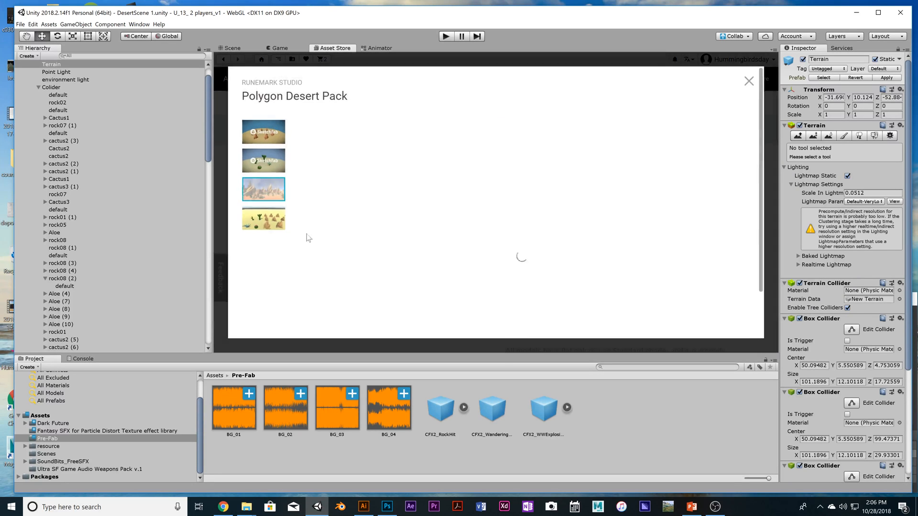
left_click(262, 222)
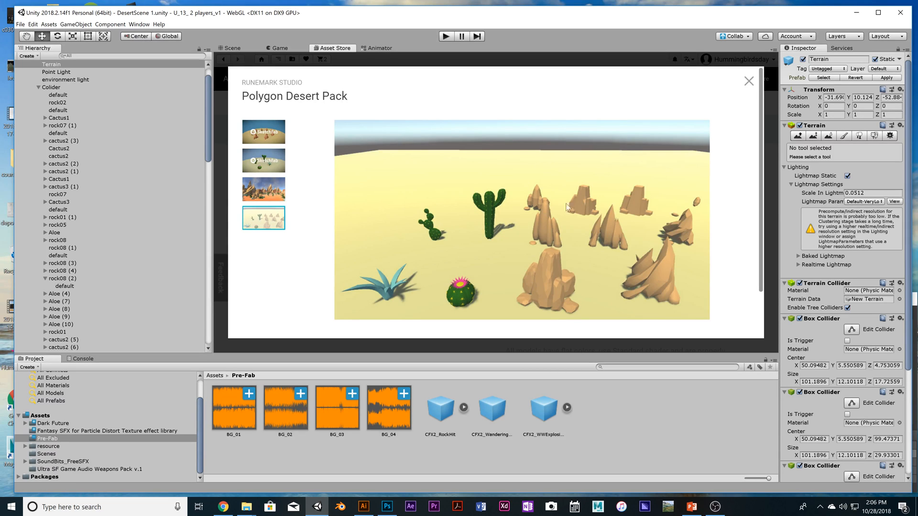
left_click(748, 81)
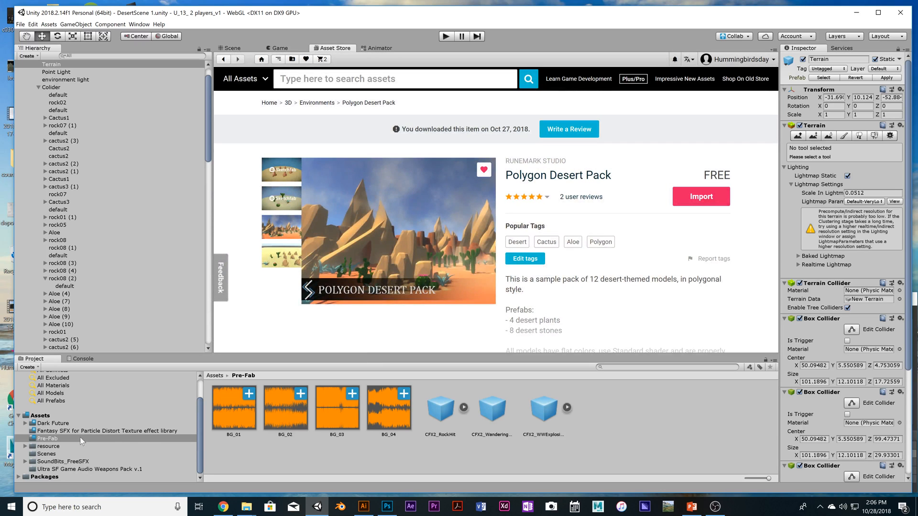
Check the project's Dark Future and Scenes asset folders, and view the desert level through the game camera
left_click(53, 424)
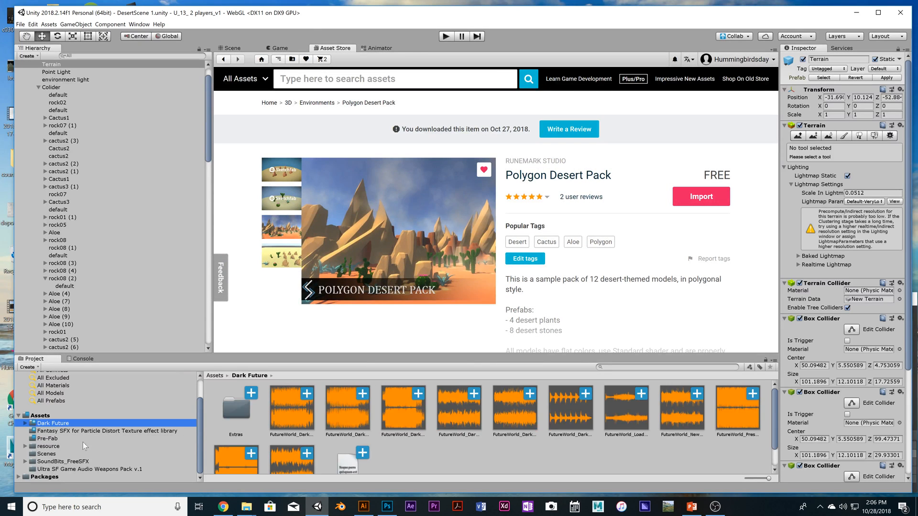
left_click(103, 453)
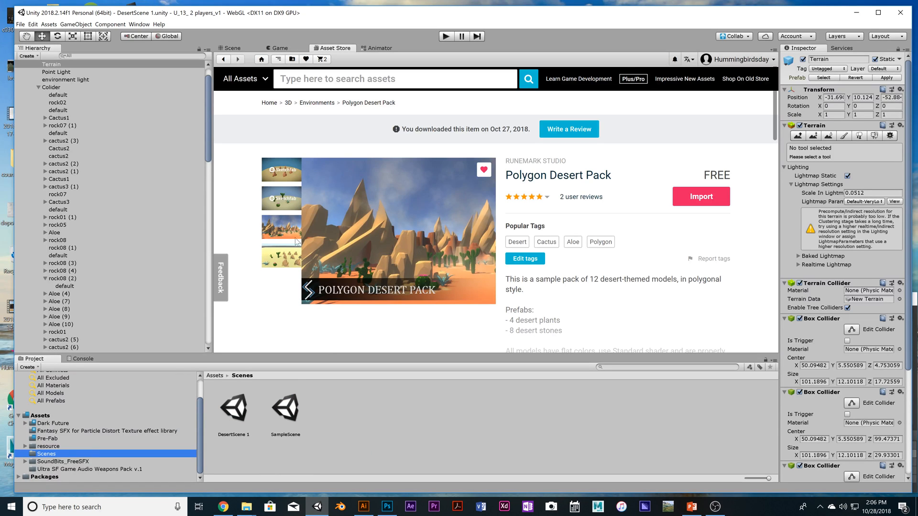
left_click(277, 49)
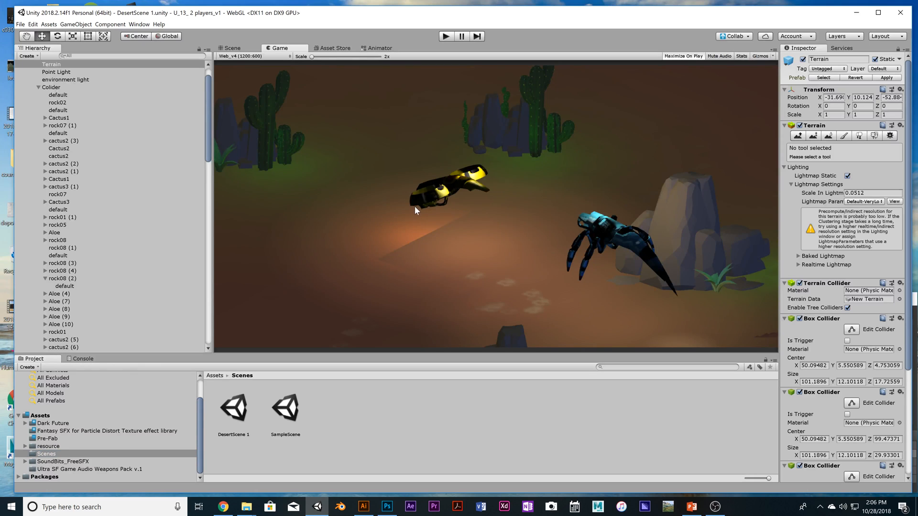
Examine the desert level's rock walls, plants and characters in the scene view from several angles and distances
left_click(233, 48)
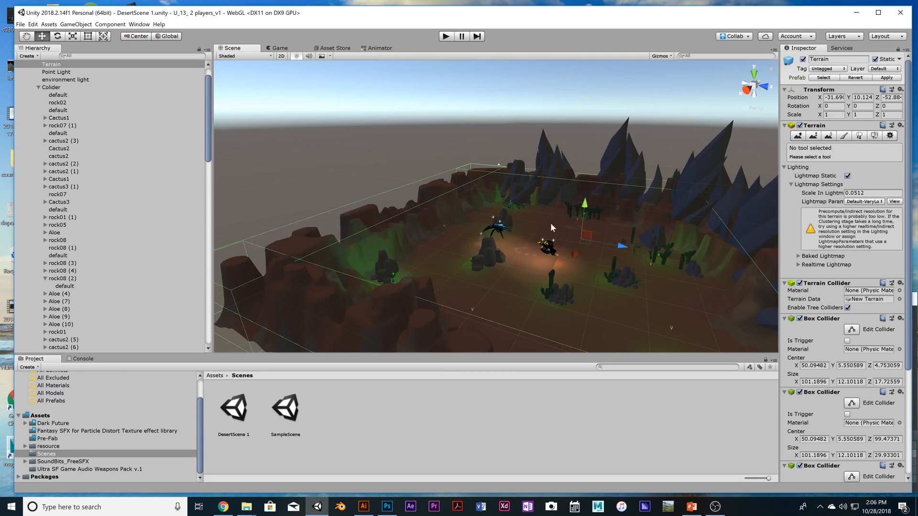
left_click_drag(508, 239, 564, 249, "alt")
left_click(303, 207)
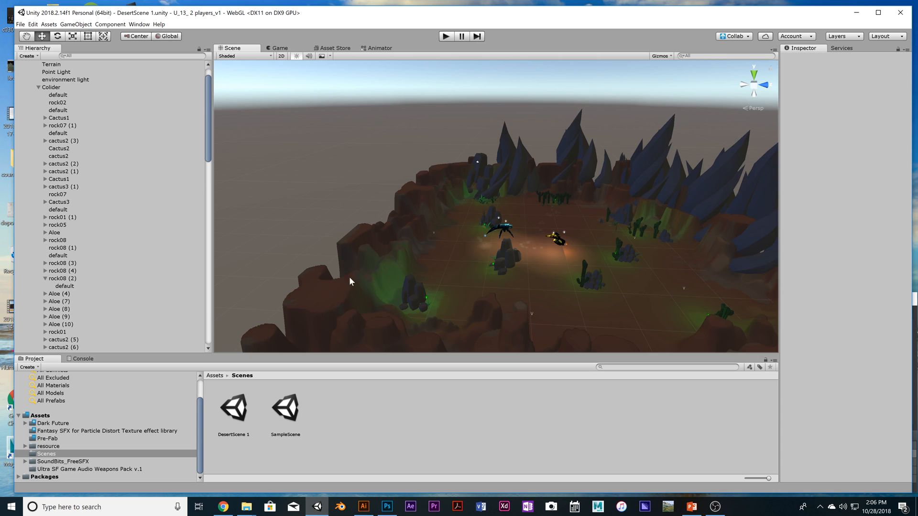
scroll(429, 262, "up", 5)
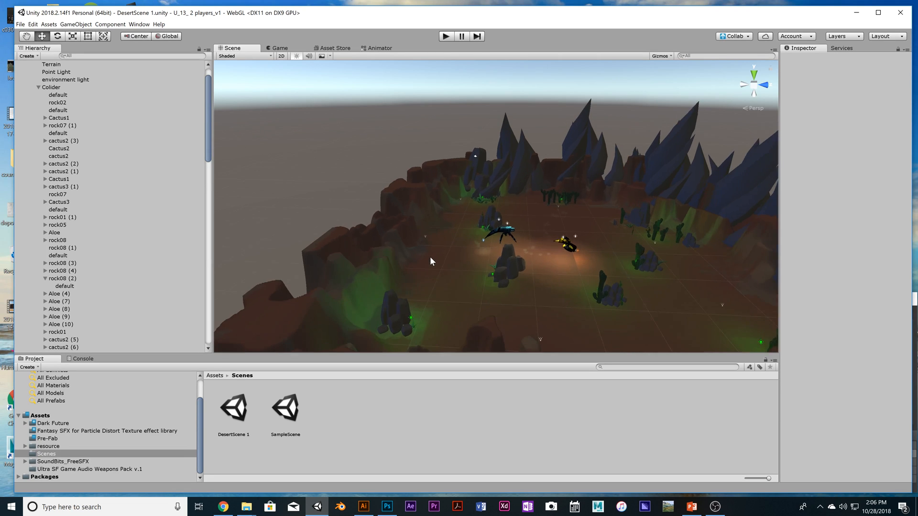
scroll(429, 256, "down", 5)
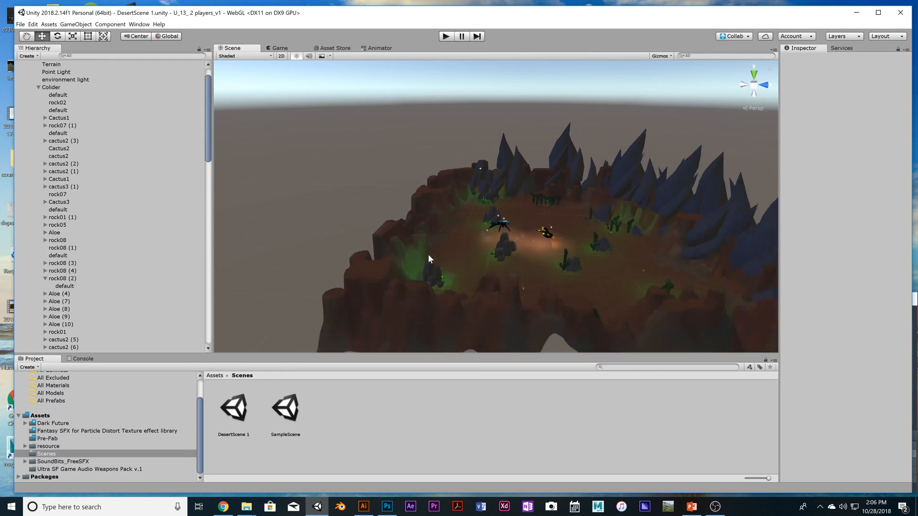
scroll(645, 267, "down", 5)
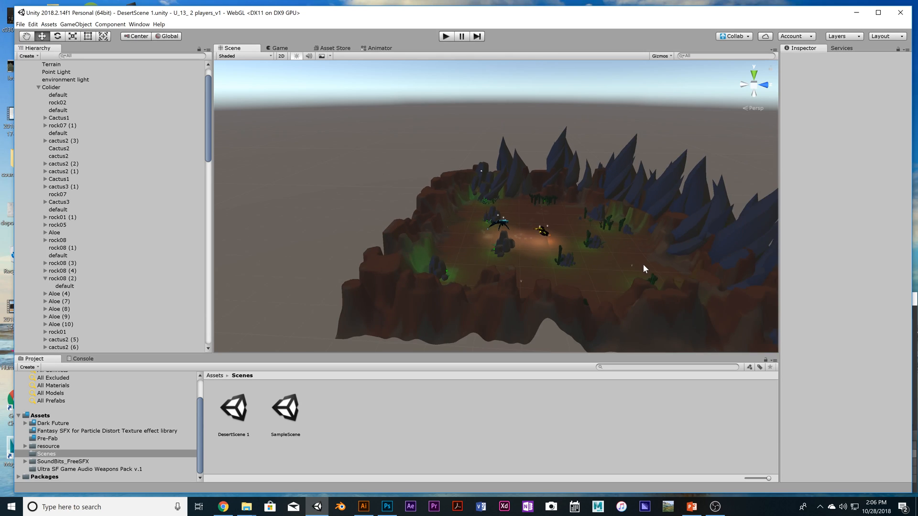
scroll(642, 267, "up", 4)
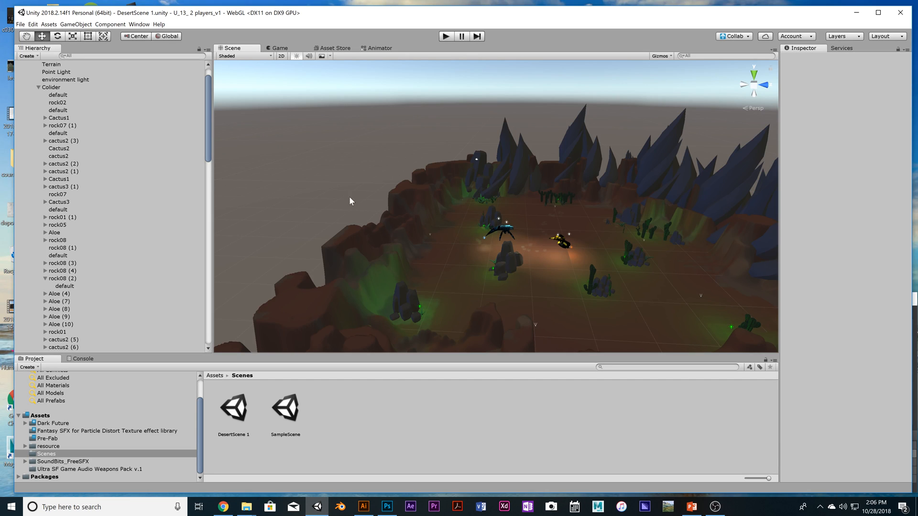
scroll(107, 141, "up", 2)
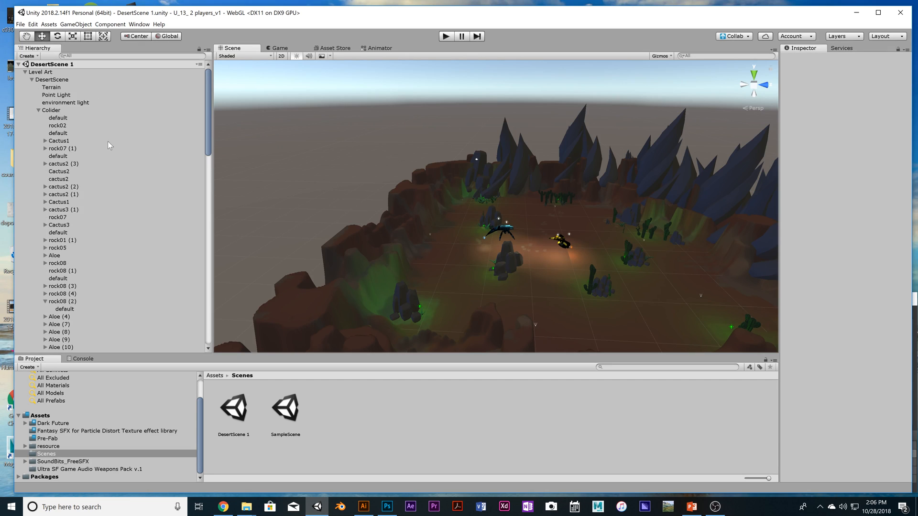
scroll(413, 252, "up", 8)
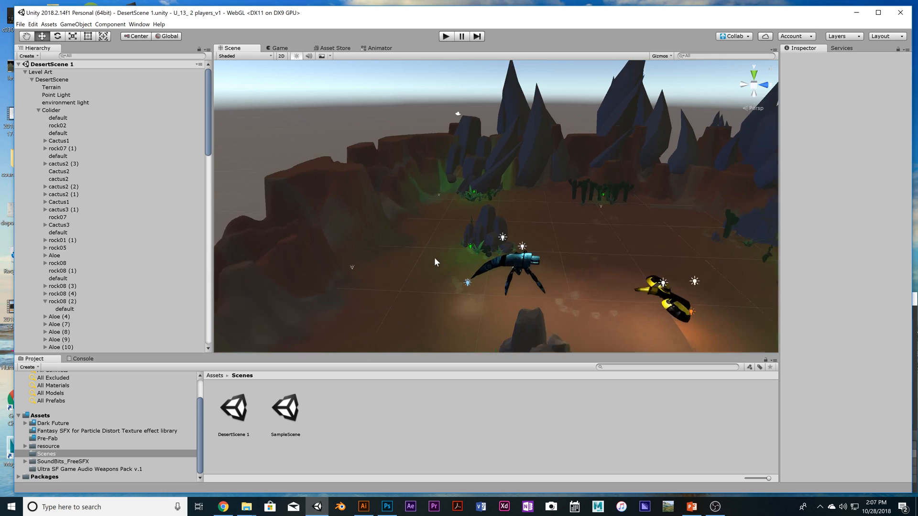
Select the green point light beside the rock group and move it to about X 10.1, Y 11.12, Z -25.25
left_click(458, 264)
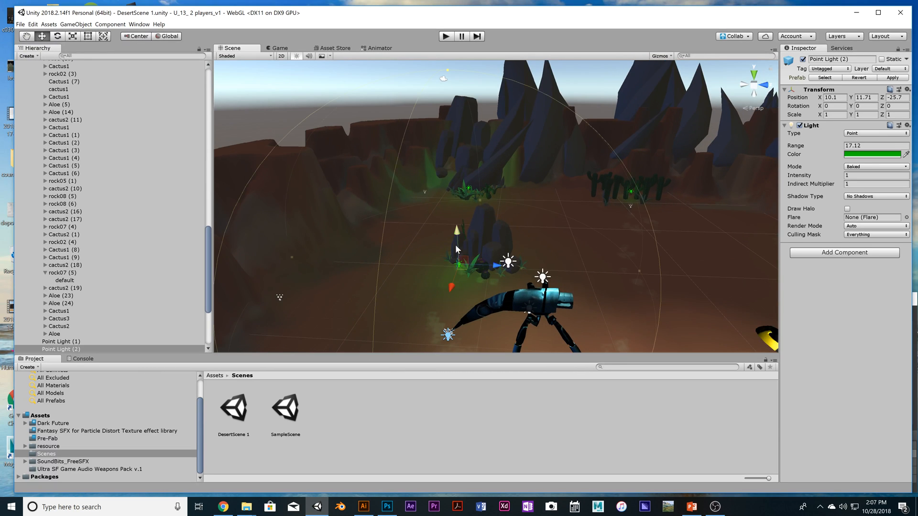
left_click_drag(492, 265, 453, 270)
key("ctrl+z")
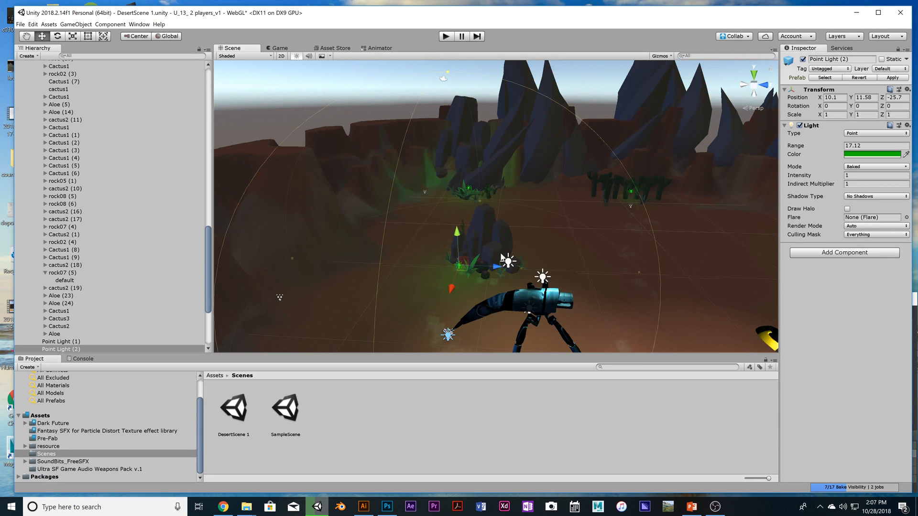
right_click_drag(500, 257, 486, 305)
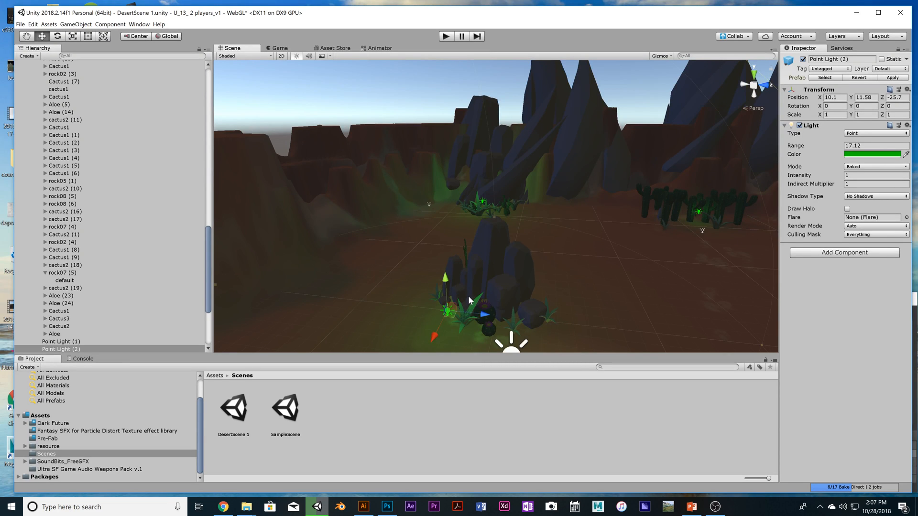
scroll(469, 296, "down", 3)
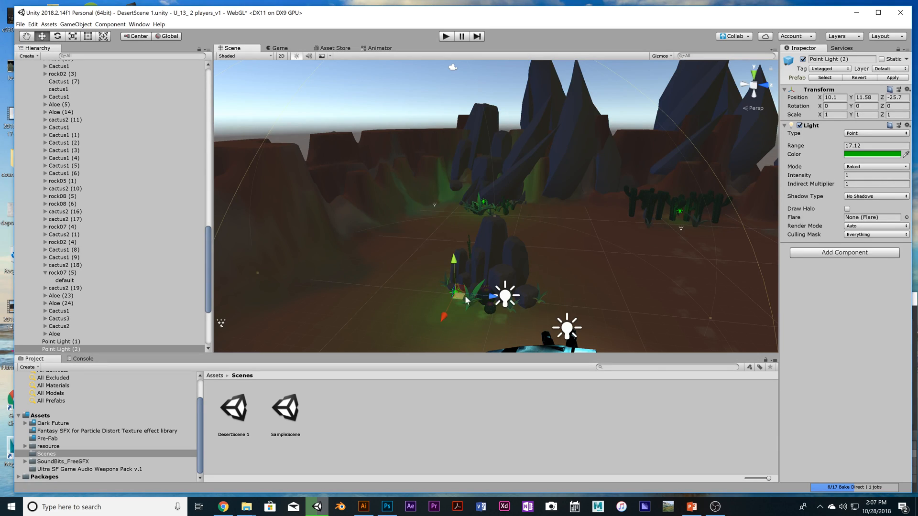
left_click_drag(457, 292, 450, 216)
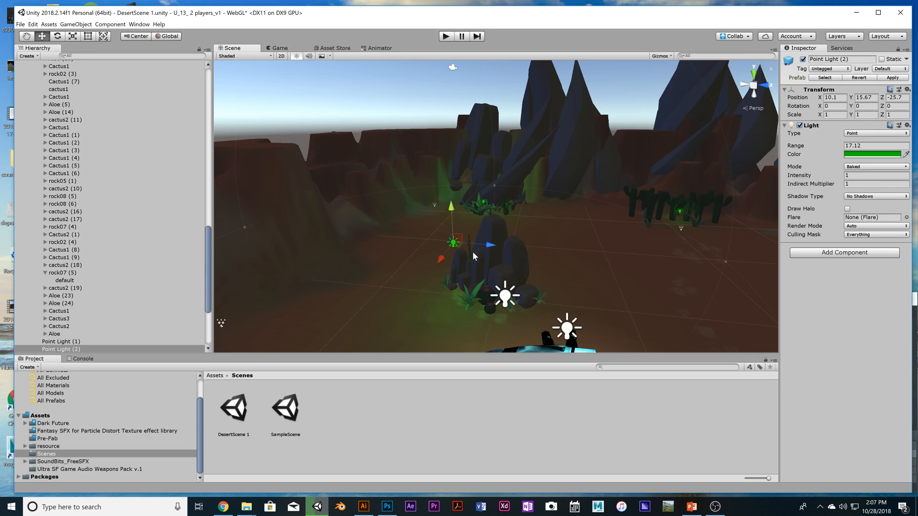
left_click_drag(488, 247, 421, 270)
left_click_drag(448, 300, 499, 303)
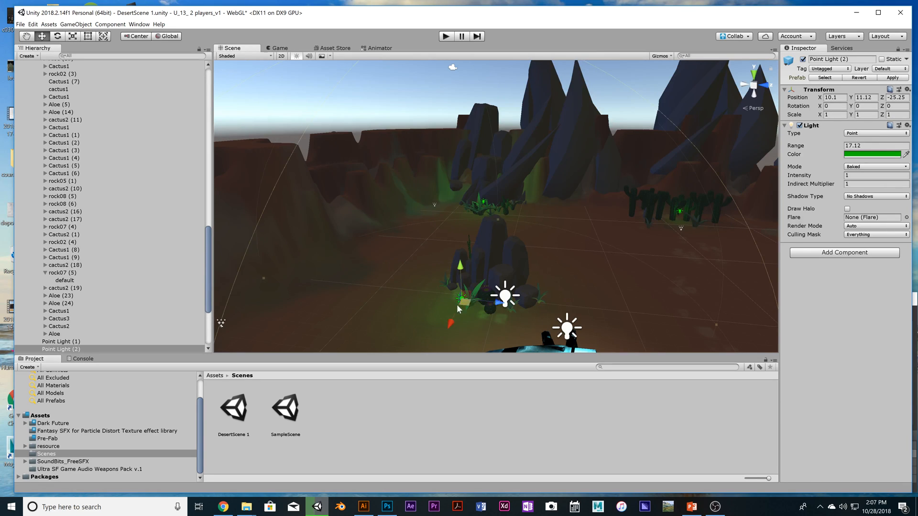
Set the green point light's mode to Realtime and shift it along Z to about -25.22
left_click(872, 167)
left_click(870, 176)
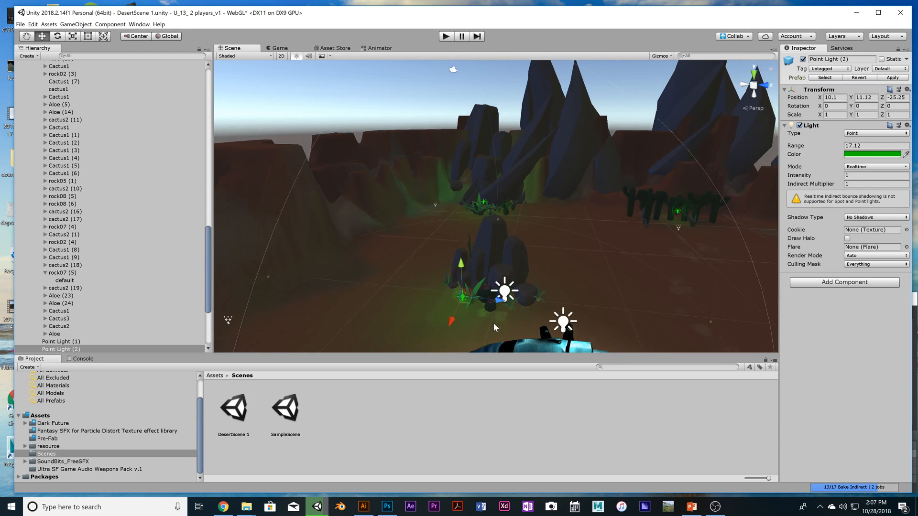
left_click_drag(493, 323, 442, 327, "alt")
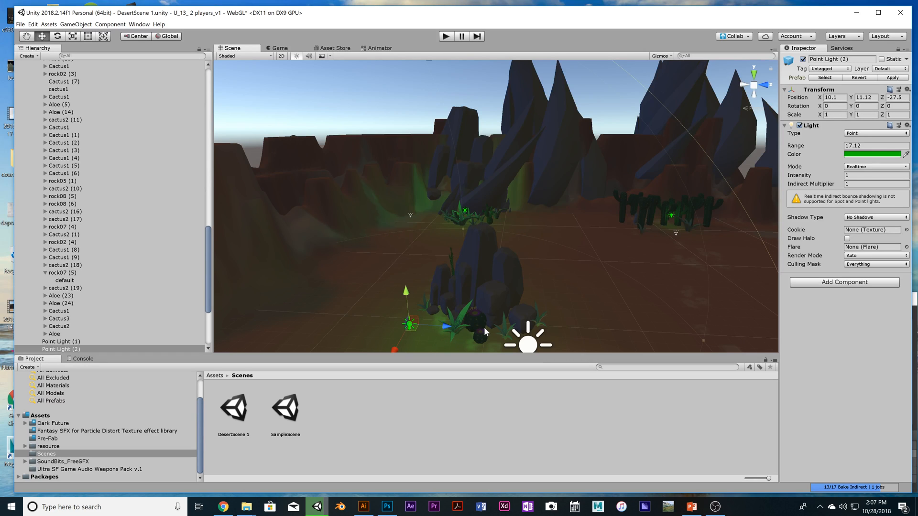
left_click_drag(446, 327, 483, 327)
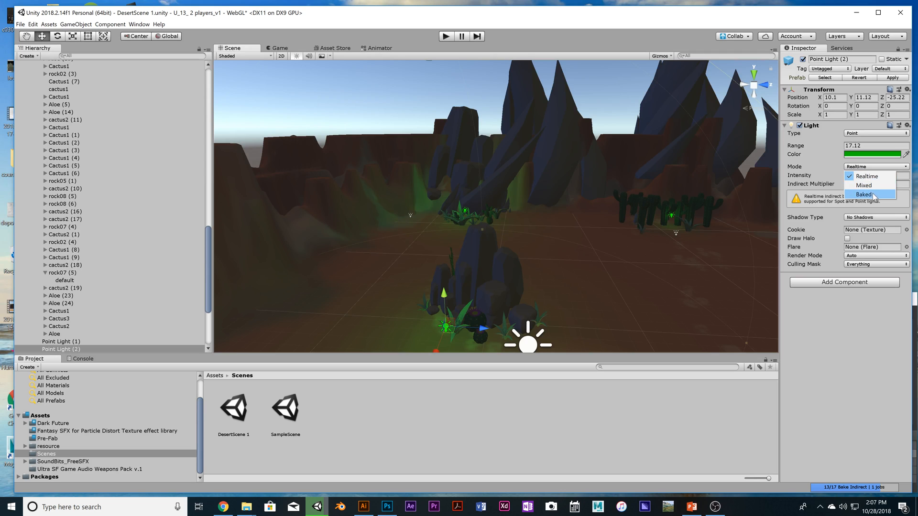
Set the green point light's mode to Baked and view its glow around the rocks
left_click(863, 194)
scroll(455, 283, "down", 2)
mouse_move(491, 305)
left_mouse_down("alt")
mouse_move(501, 274)
mouse_move(494, 308)
left_mouse_up("alt")
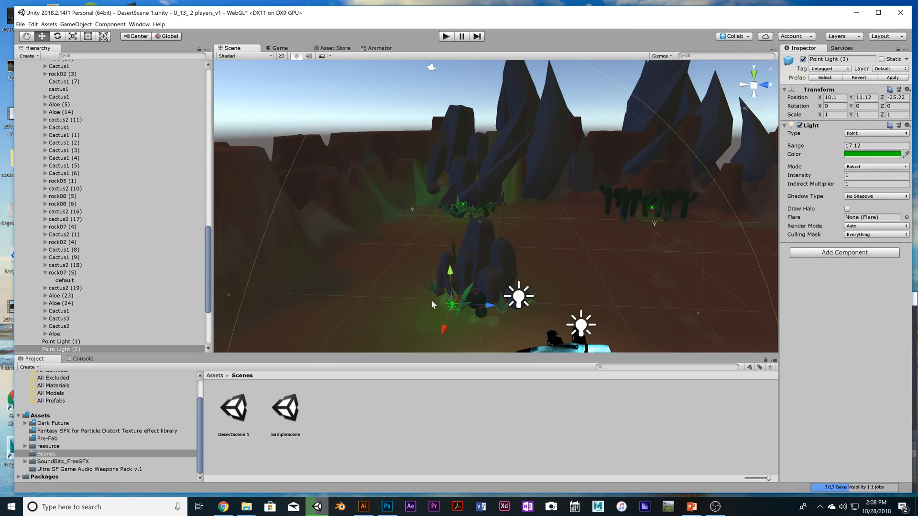
left_click_drag(458, 302, 494, 339, "alt")
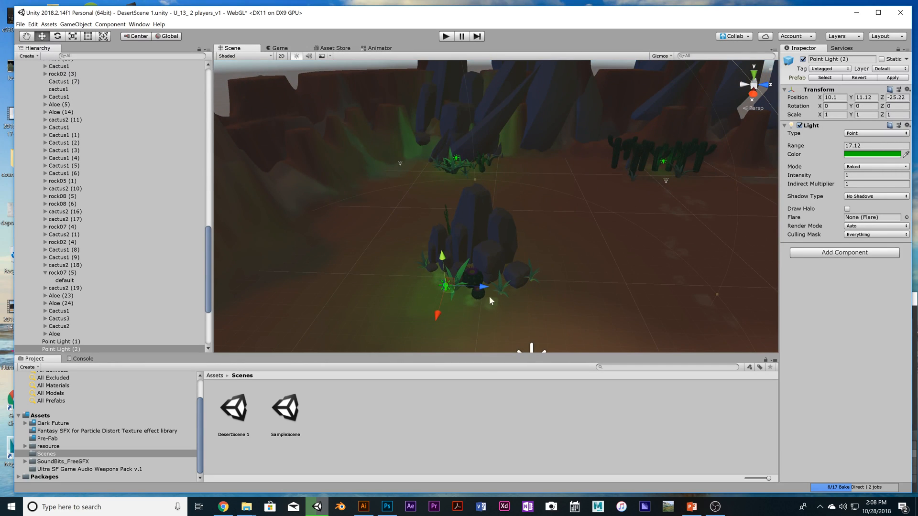
Open the Lighting settings, place the window over the scene view, and review the Global Maps and Object Maps
left_click(139, 24)
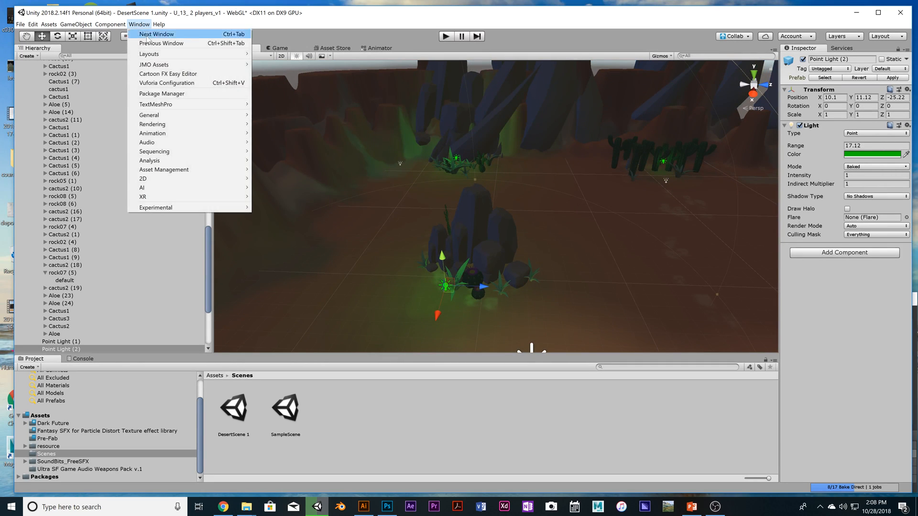
mouse_move(220, 124)
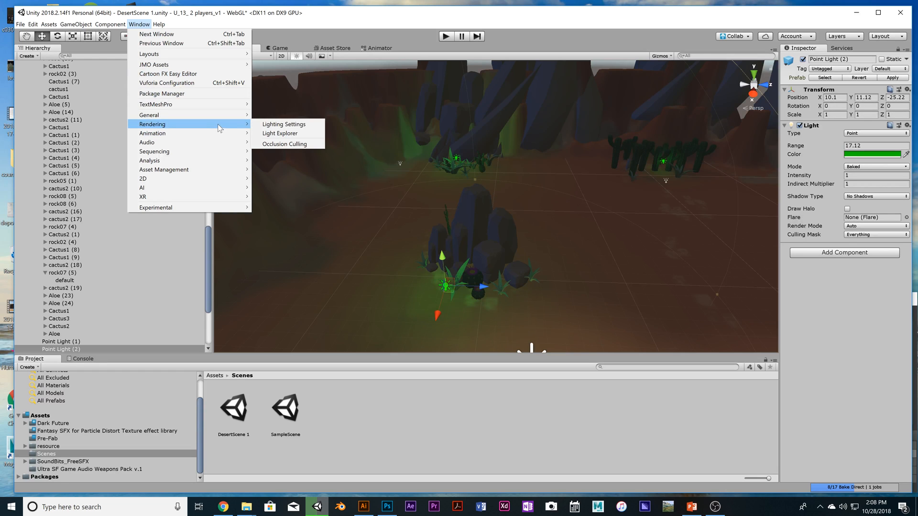
left_click(284, 124)
left_click_drag(773, 108, 646, 70)
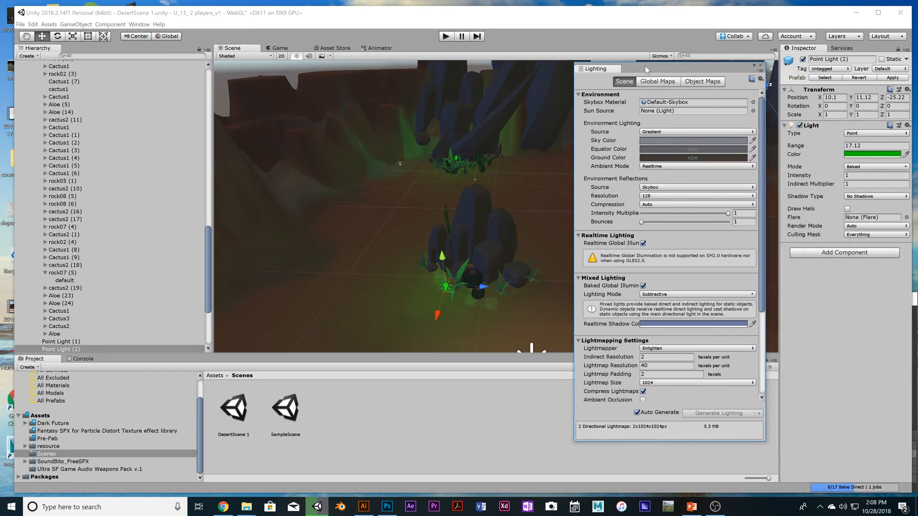
left_click(658, 82)
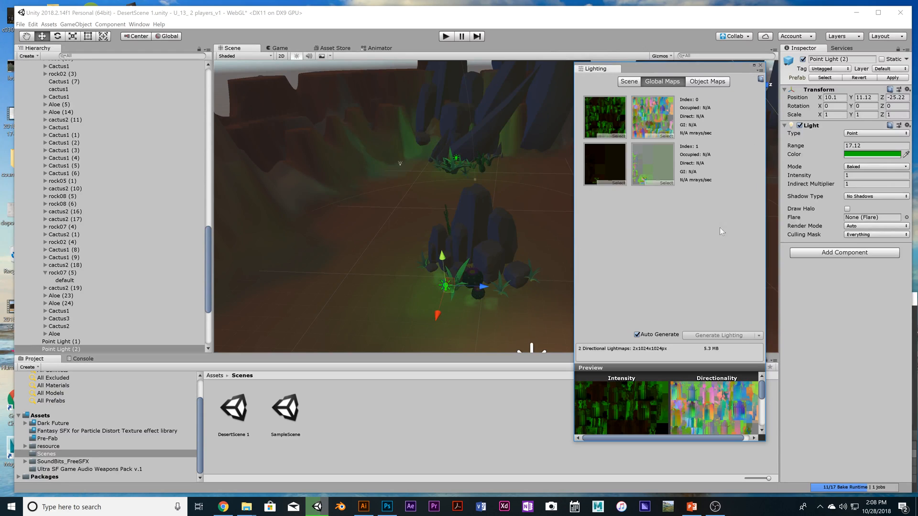
left_click(708, 82)
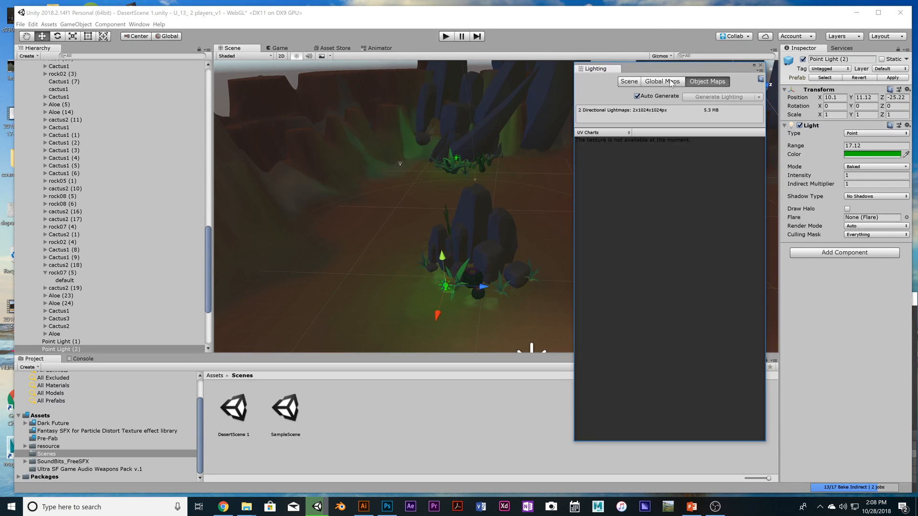
left_click(667, 82)
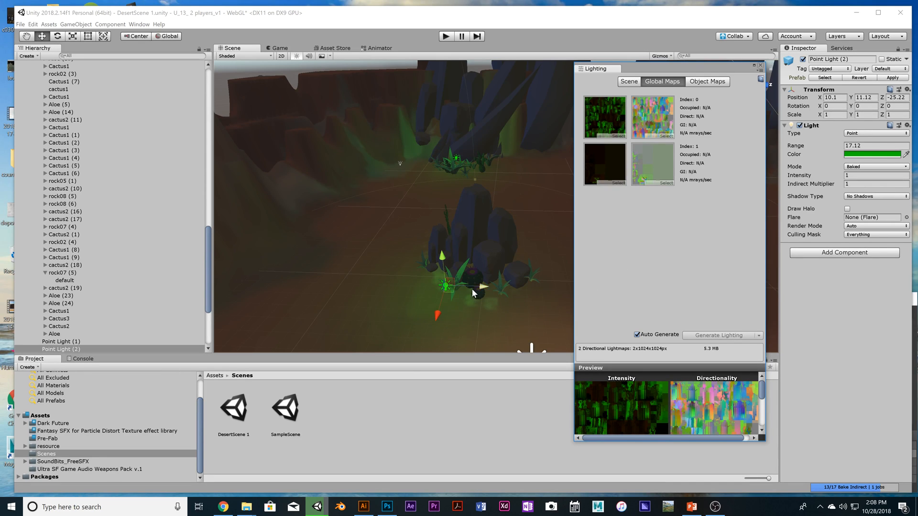
scroll(471, 288, "down", 5)
scroll(474, 280, "down", 6)
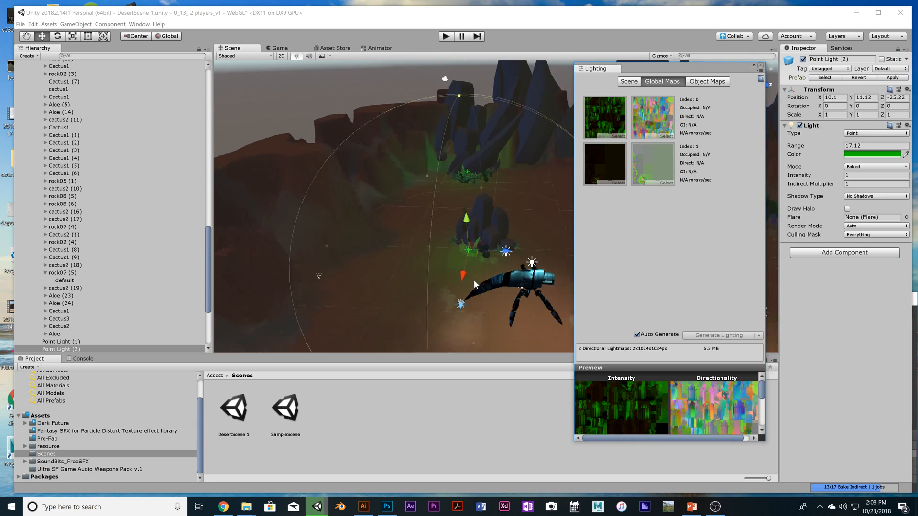
left_click_drag(482, 282, 561, 325, "alt")
scroll(486, 274, "up", 10)
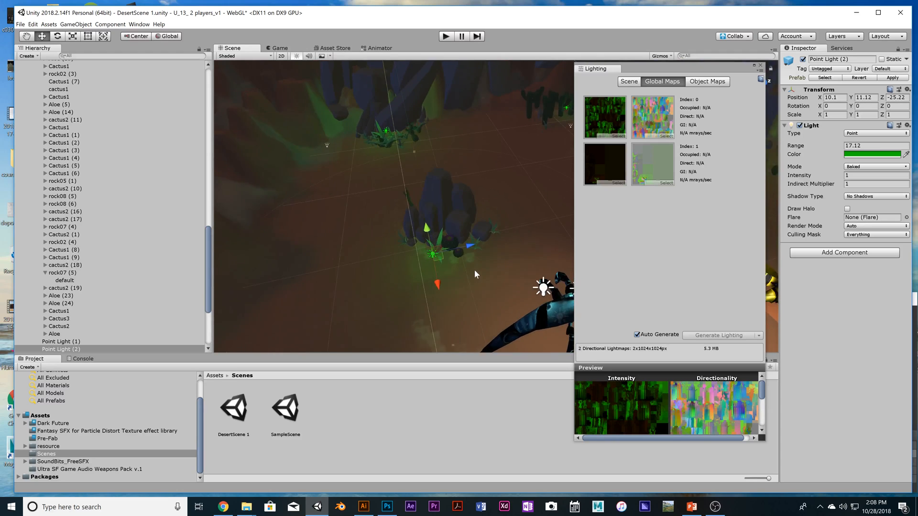
scroll(474, 269, "down", 8)
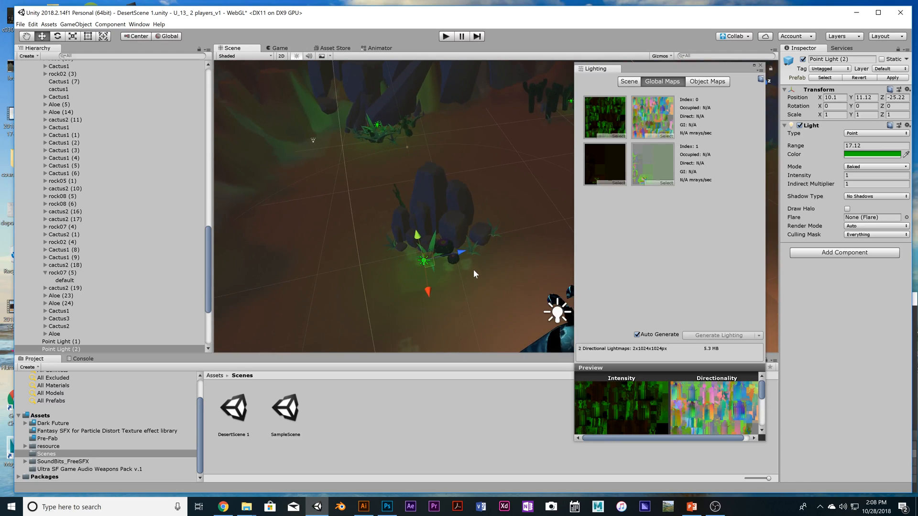
Examine the green point light's baked glow on the rocks and ground, and close the Lighting window
scroll(475, 269, "down", 5)
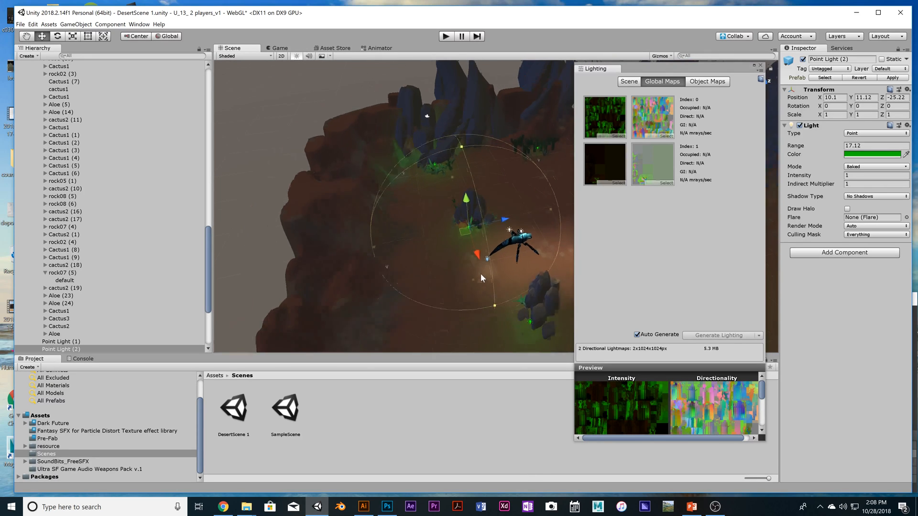
scroll(487, 272, "up", 6)
scroll(486, 271, "up", 4)
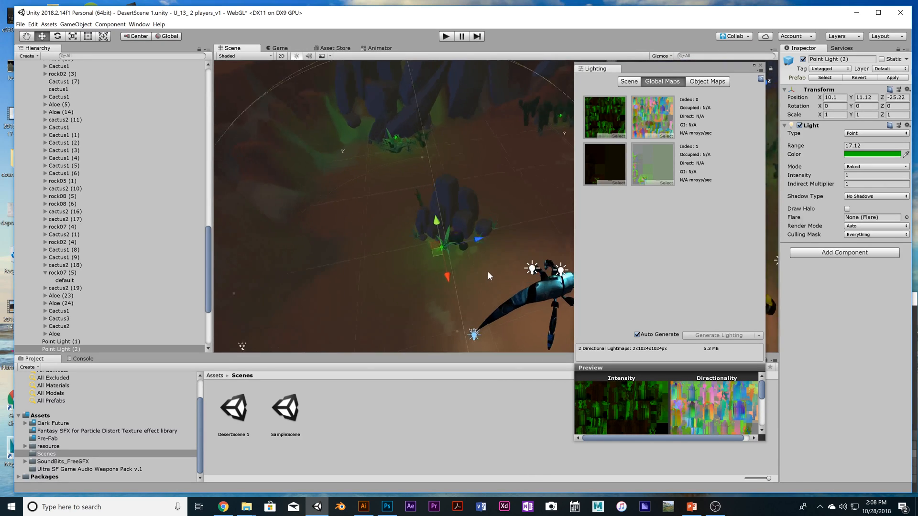
scroll(434, 220, "up", 2)
scroll(433, 218, "down", 6)
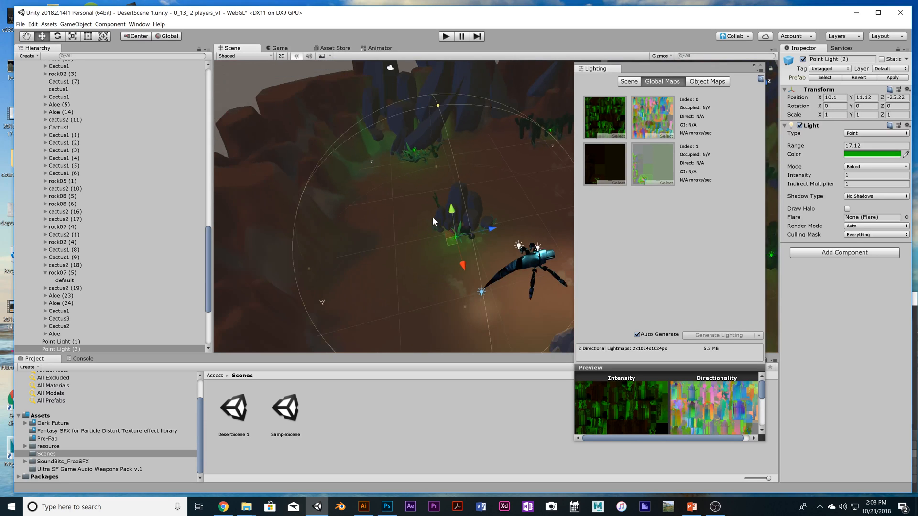
left_click(760, 67)
scroll(576, 203, "up", 5)
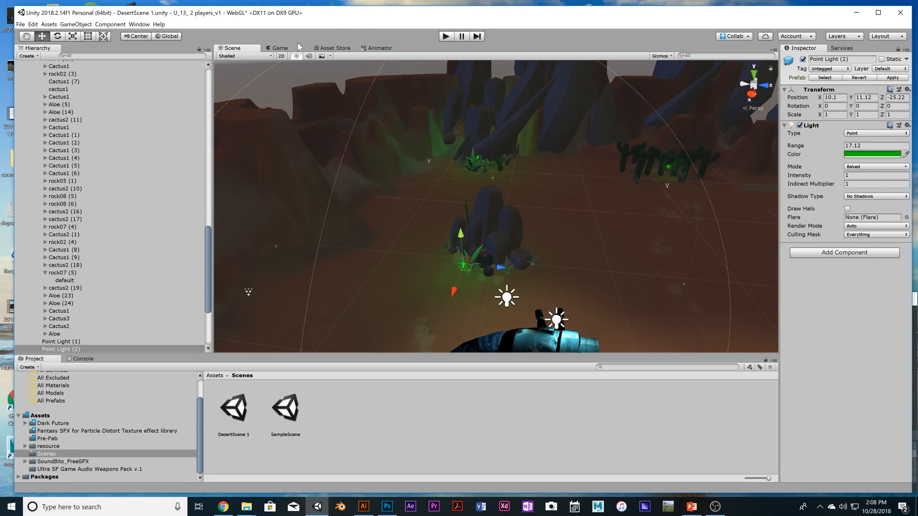
Run the level briefly in the Game view to check the baked lighting, stop it, and return to the Scene view
left_click(279, 48)
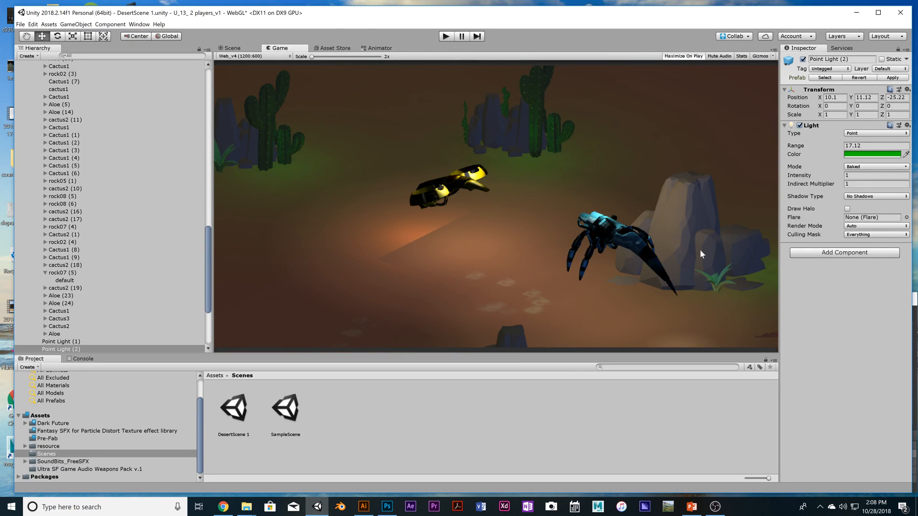
left_click(445, 37)
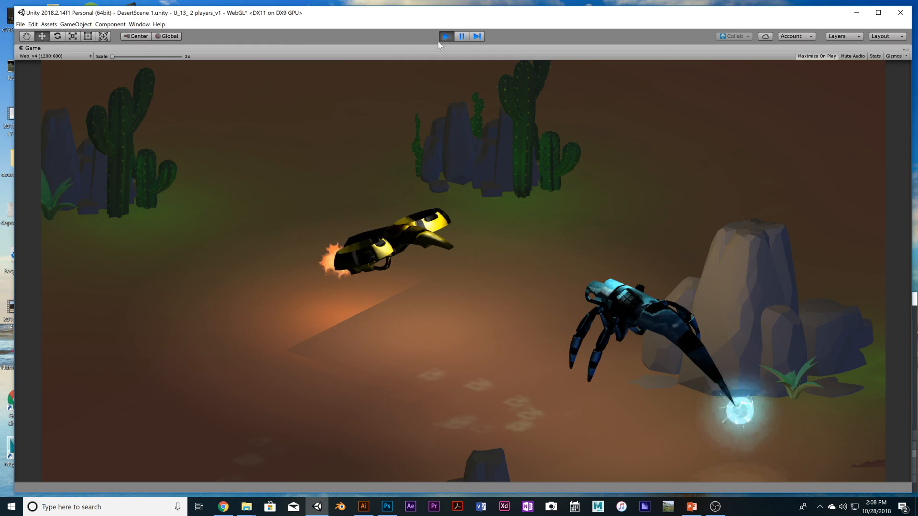
left_click(440, 38)
left_click(238, 48)
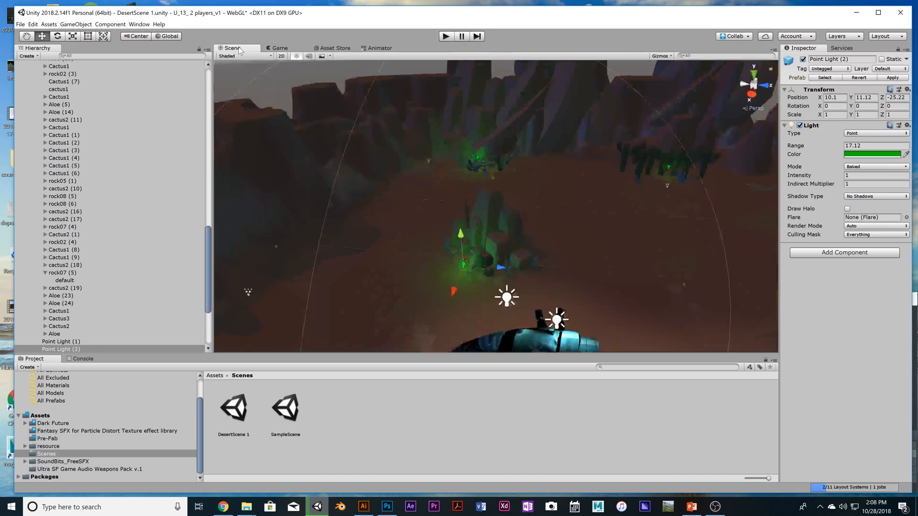
Select the DesertScene group under Level Art to show everything that makes up the level
scroll(576, 175, "up", 1)
right_click_drag(577, 176, 647, 205)
scroll(648, 206, "up", 1)
right_click_drag(479, 172, 515, 143)
scroll(723, 215, "up", 2)
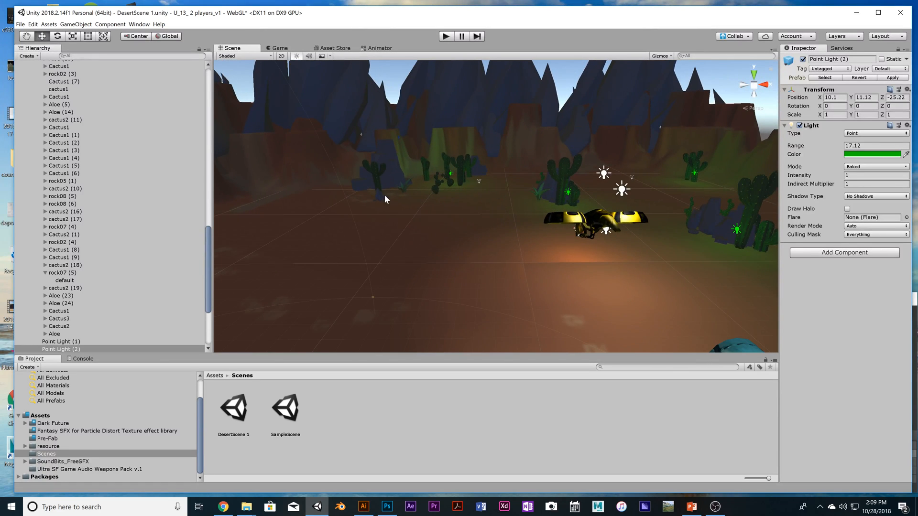
scroll(161, 150, "up", 15)
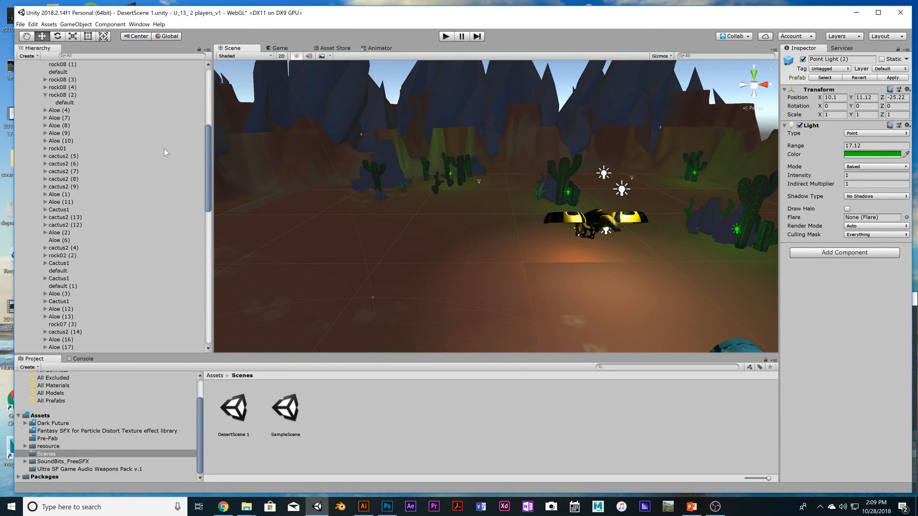
left_click(80, 81)
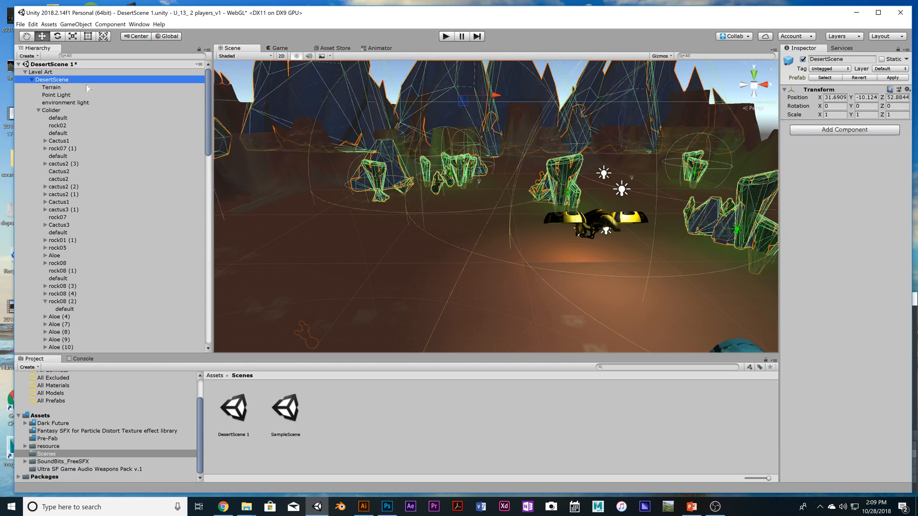
scroll(372, 102, "down", 1)
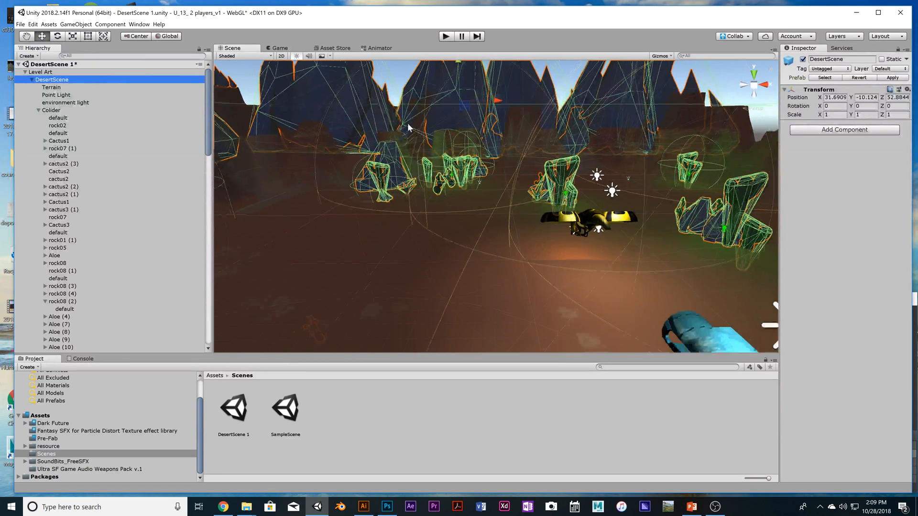
Glance at the Asset Store, return to the scene, and survey the whole desert level with nothing selected
left_click(320, 50)
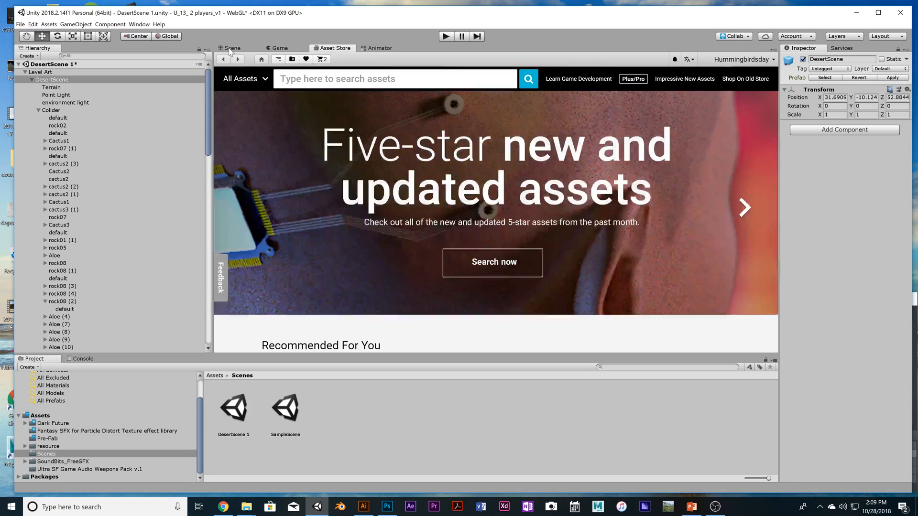
left_click(231, 49)
scroll(523, 179, "down", 6)
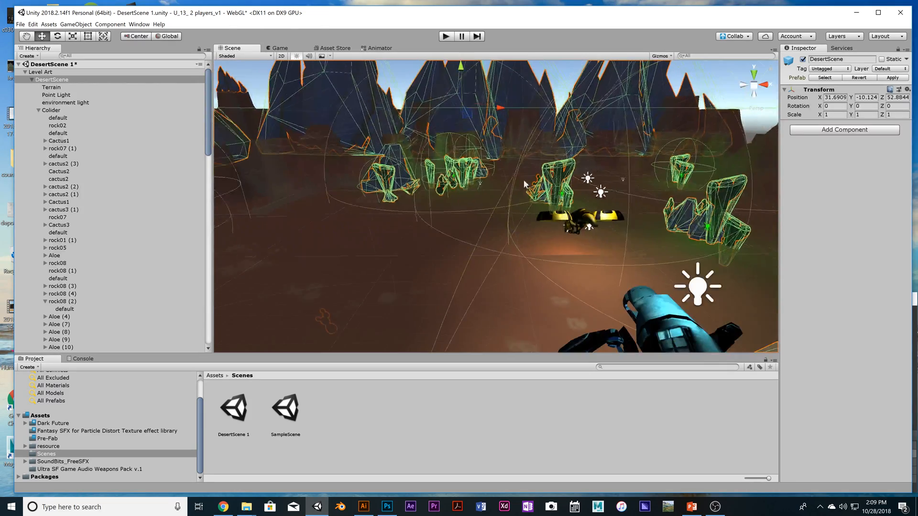
scroll(506, 191, "down", 10)
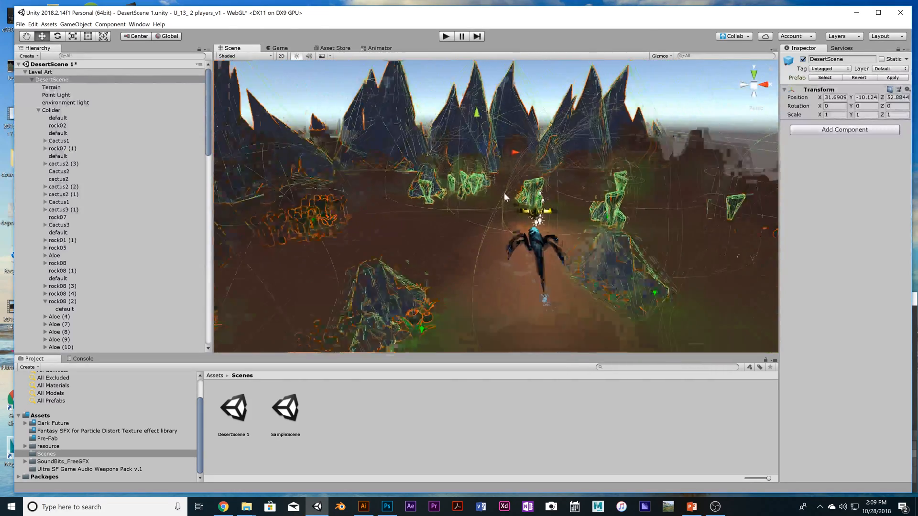
scroll(496, 196, "up", 6)
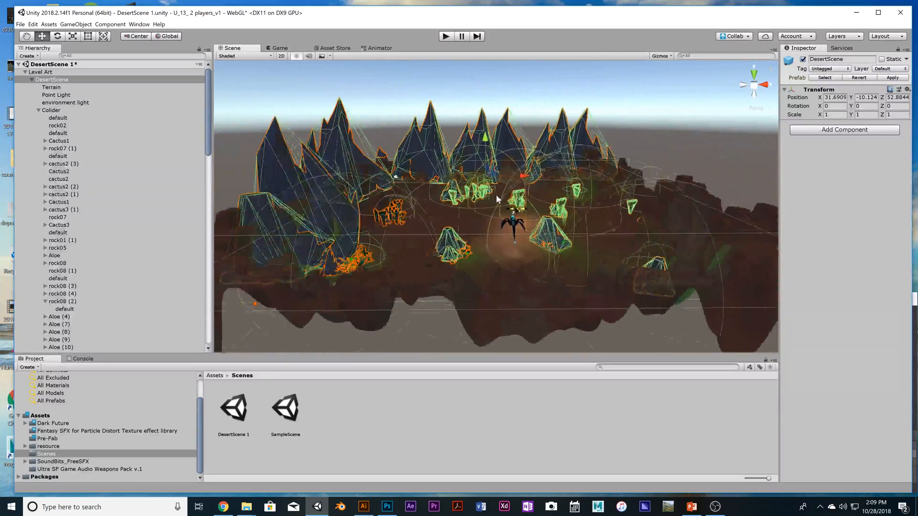
left_click_drag(450, 191, 481, 196, "alt")
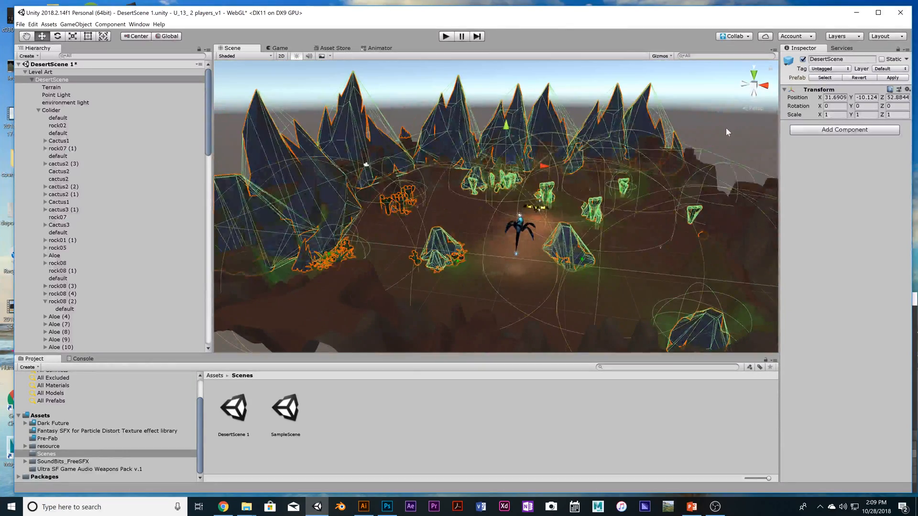
left_click(726, 128)
left_click_drag(656, 226, 615, 229, "alt")
scroll(518, 217, "up", 6)
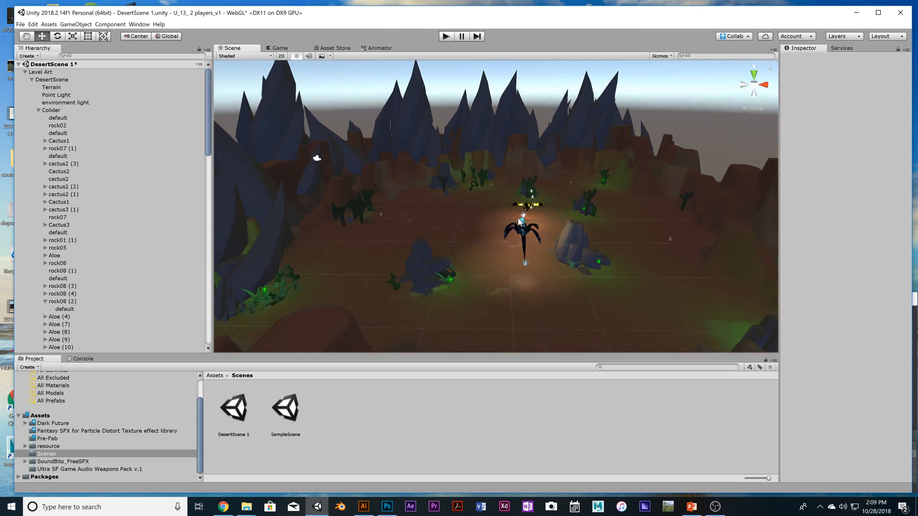
scroll(528, 225, "down", 2)
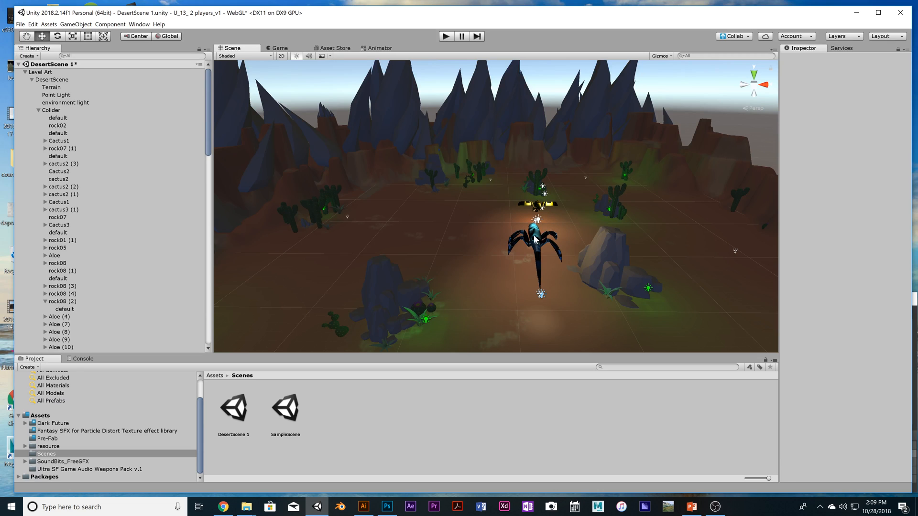
Select the blue PA_Warrior and collapse the Level Art group in the hierarchy
left_click(535, 239)
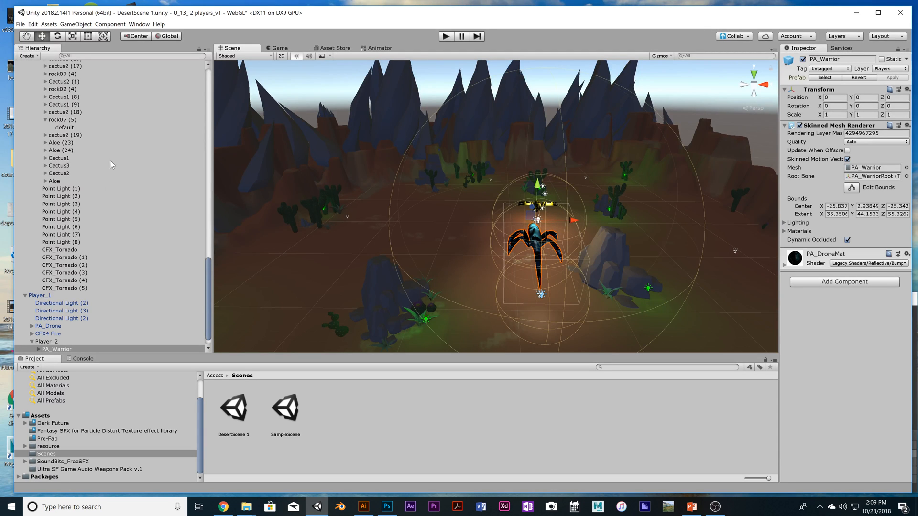
scroll(84, 188, "up", 15)
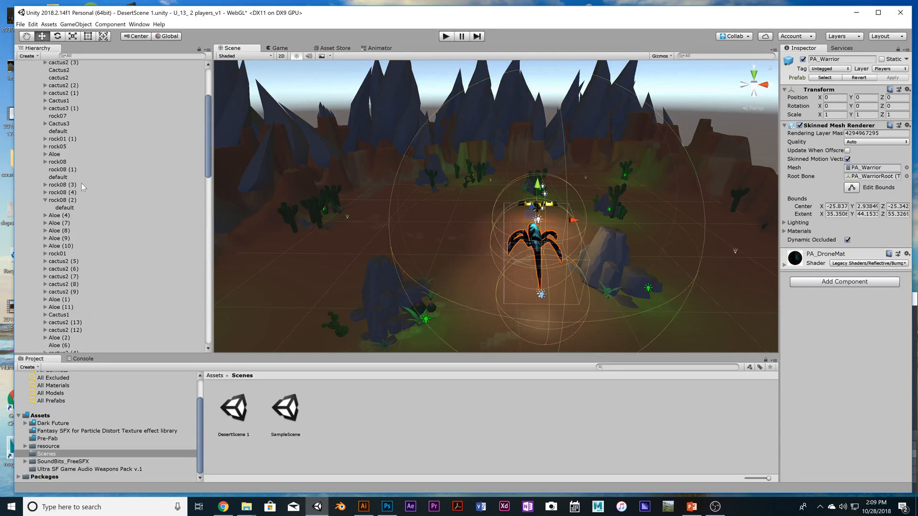
left_click(25, 72)
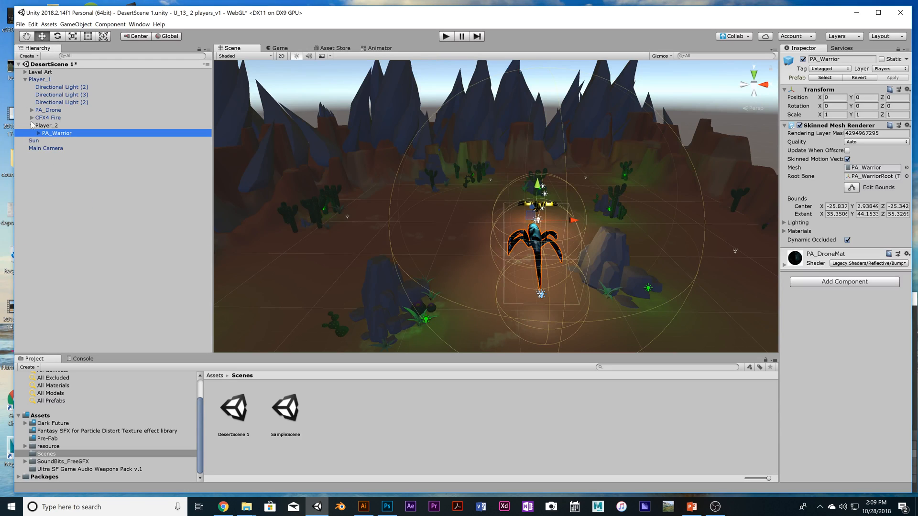
Inspect Player_2 and PA_Drone within the Player_1 hierarchy
left_click(51, 125)
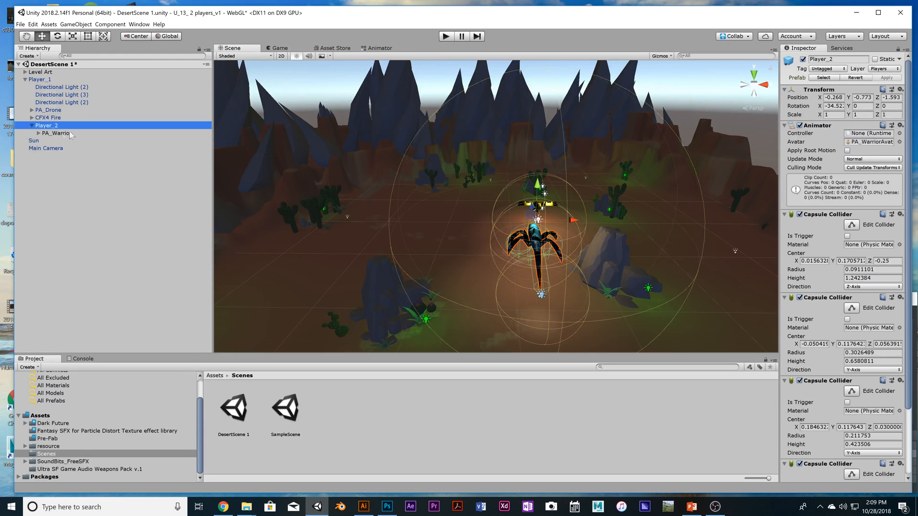
left_click(47, 111)
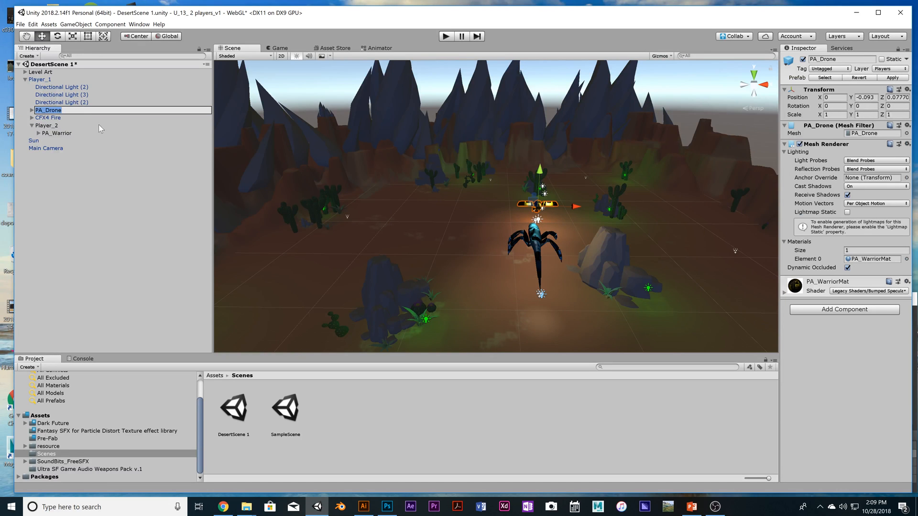
left_click(73, 141)
left_click(86, 156)
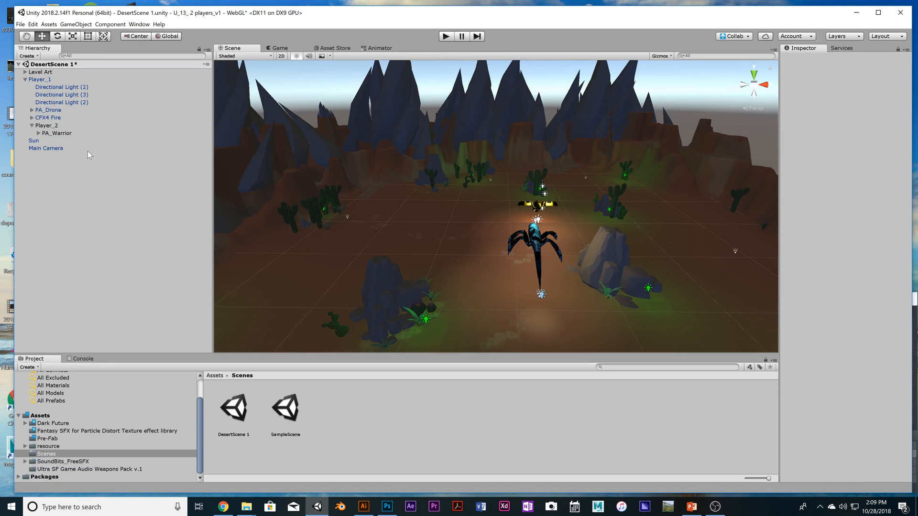
left_click(25, 80)
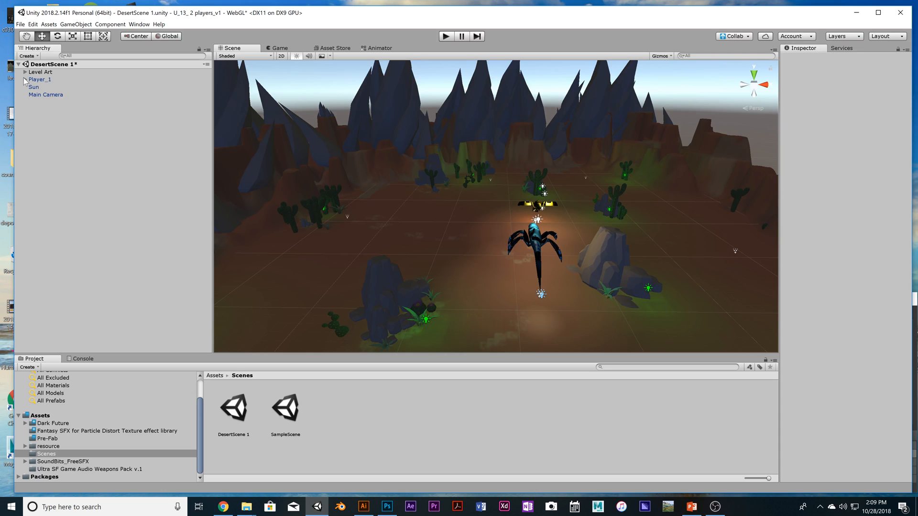
left_click(25, 80)
Move Player_2 out of Player_1 to the root of the scene hierarchy, with both groups collapsed
left_click(48, 126)
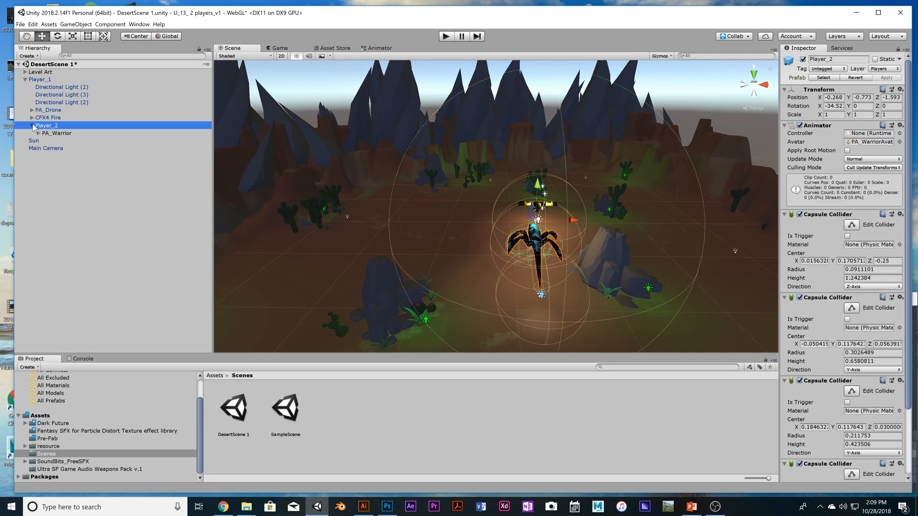
left_click_drag(33, 125, 56, 92)
left_click(27, 87)
Review Player_2's capsule colliders and add a Rigidbody component to it
left_click_drag(449, 217, 681, 271, "alt")
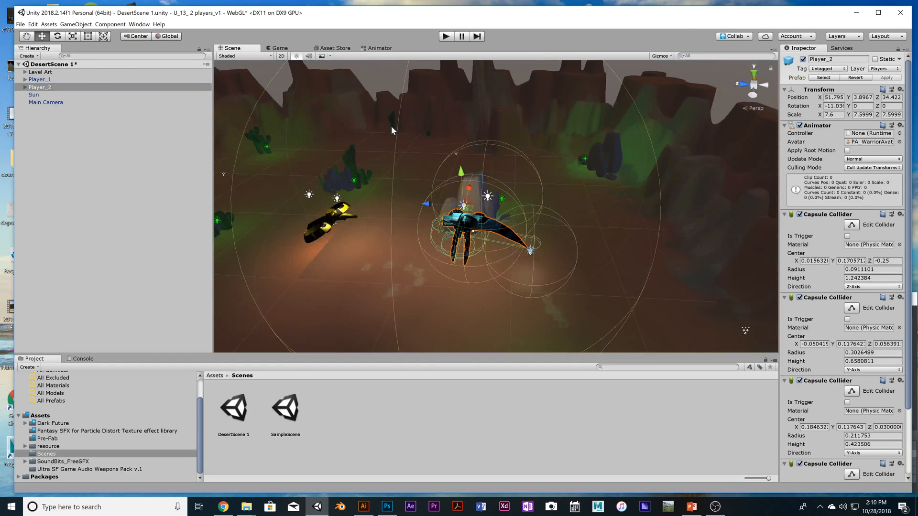
scroll(853, 302, "down", 3)
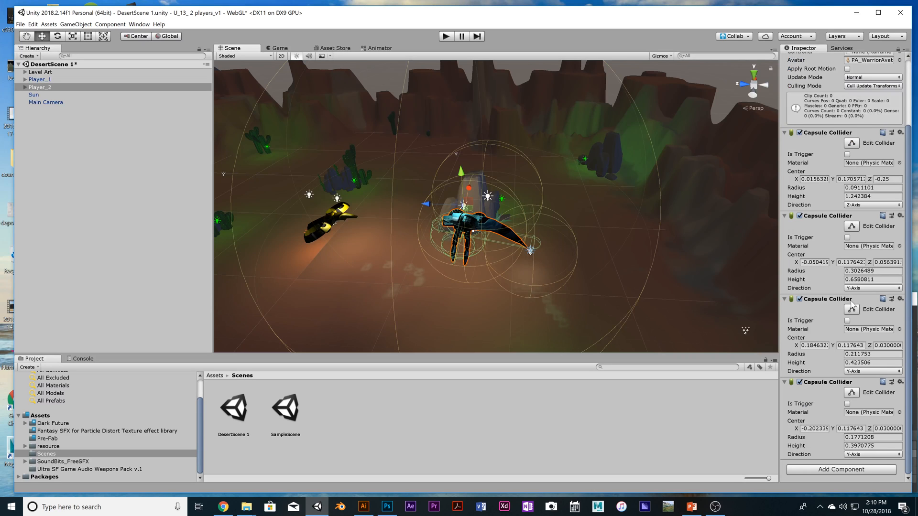
scroll(852, 304, "up", 3)
scroll(854, 304, "down", 3)
left_click(832, 470)
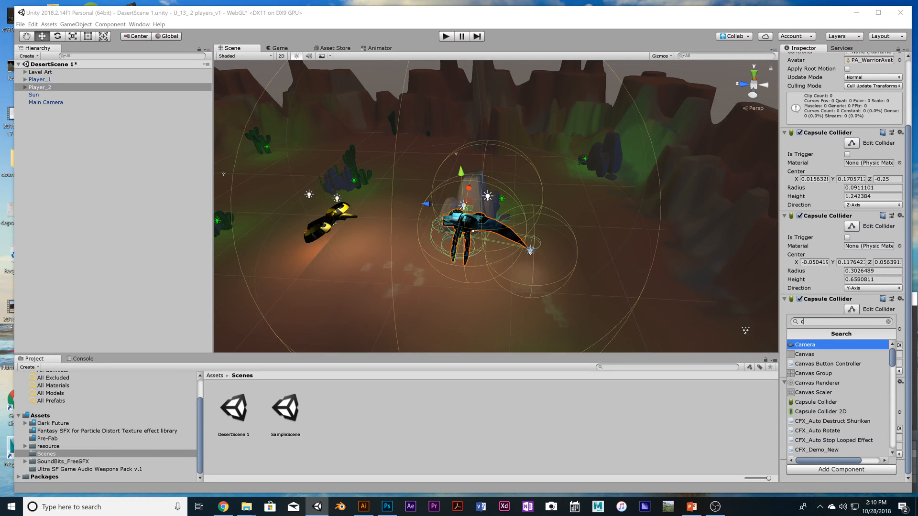
key("BackSpace")
type("r")
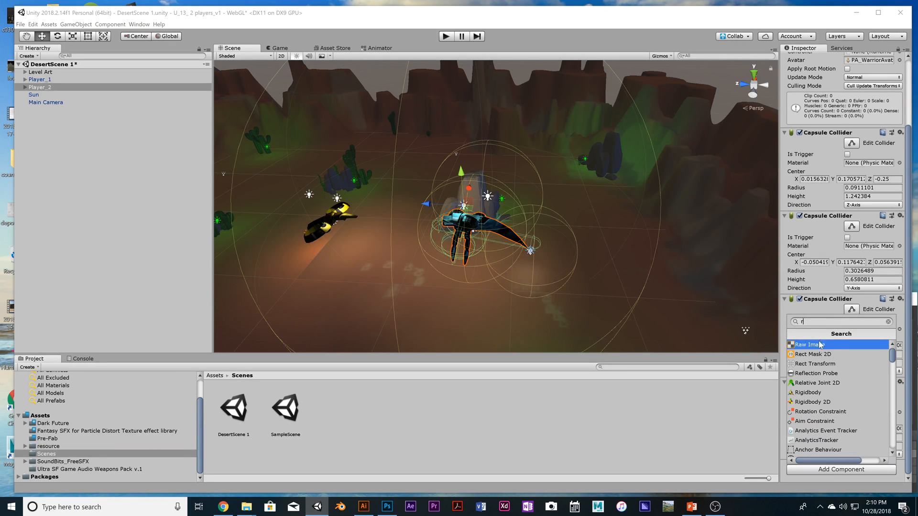
left_click(832, 393)
Freeze position Y and rotation X and Z in the constraints of Player_2's Rigidbody
scroll(809, 418, "down", 3)
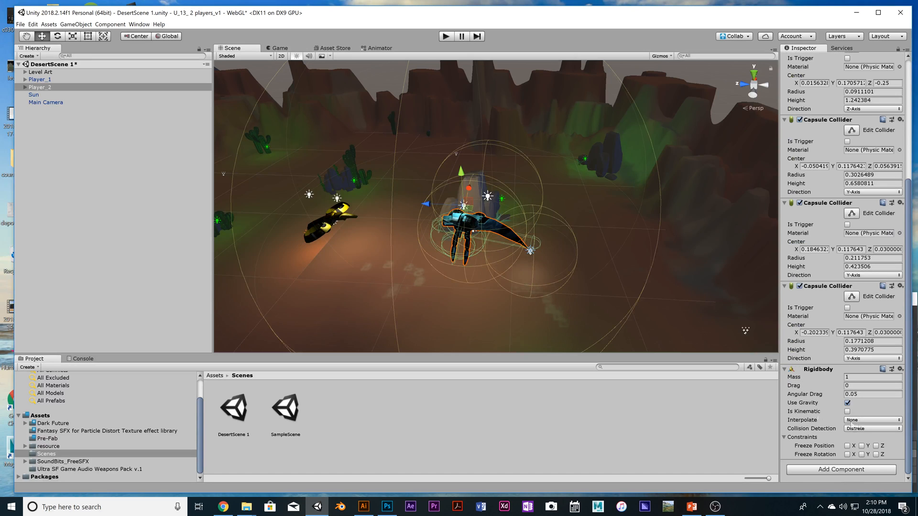
left_click(862, 446)
left_click(847, 455)
left_click(876, 455)
left_click_drag(381, 289, 402, 288, "alt")
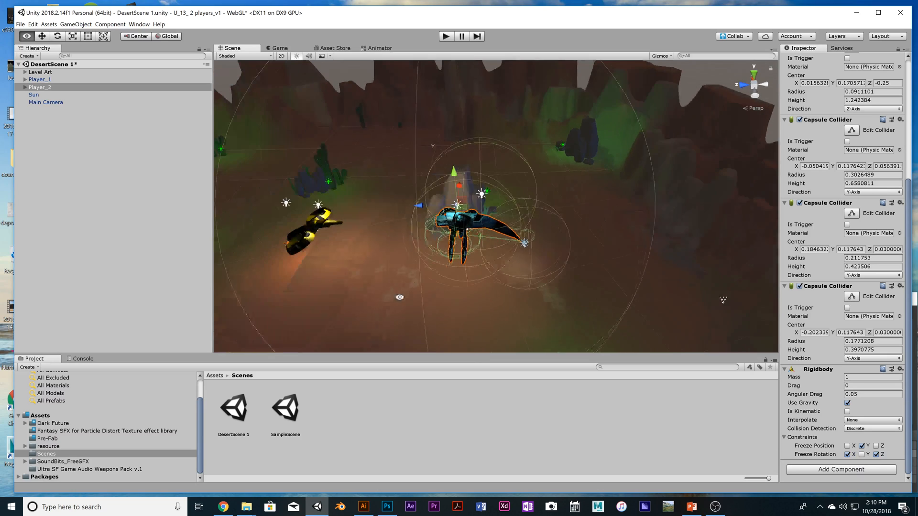
Select the terrain and examine the box colliders that enclose the level along the canyon walls
left_click(309, 242)
left_click_drag(470, 257, 696, 164, "alt")
left_click(663, 252)
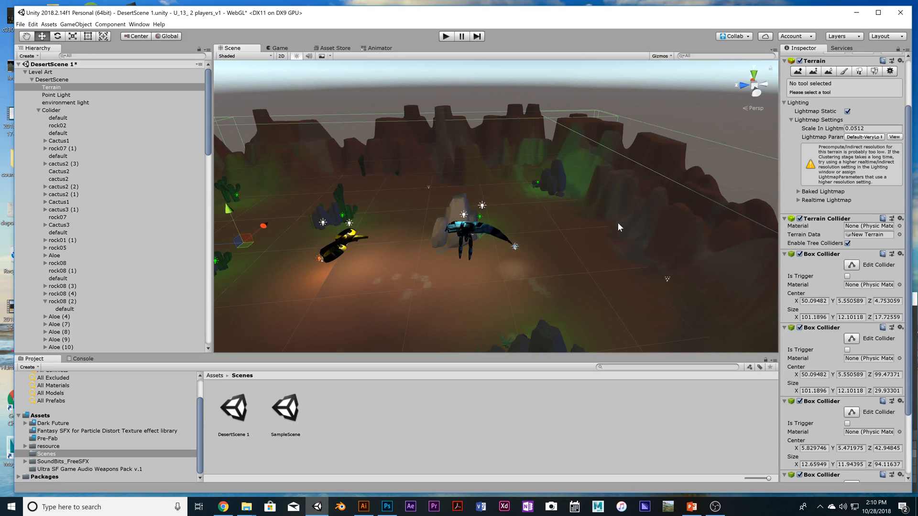
left_click_drag(618, 222, 462, 180, "alt")
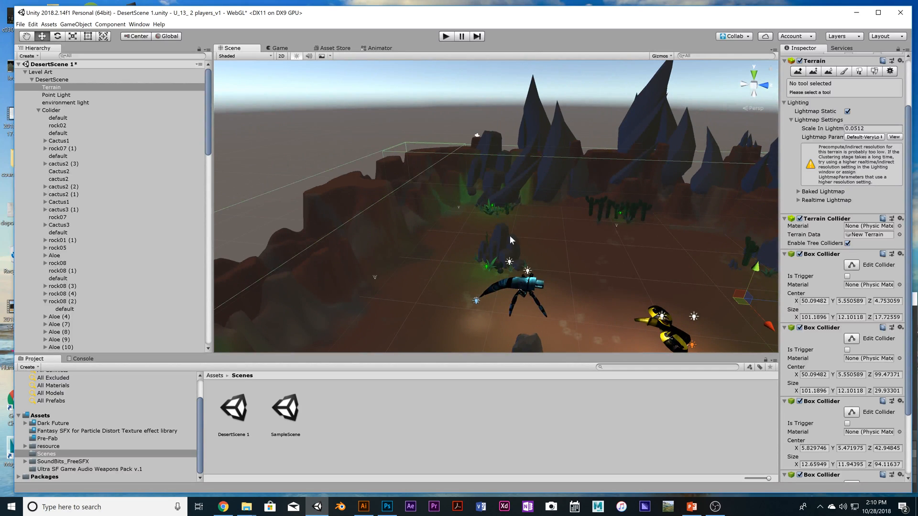
scroll(579, 280, "down", 3)
scroll(577, 282, "up", 6)
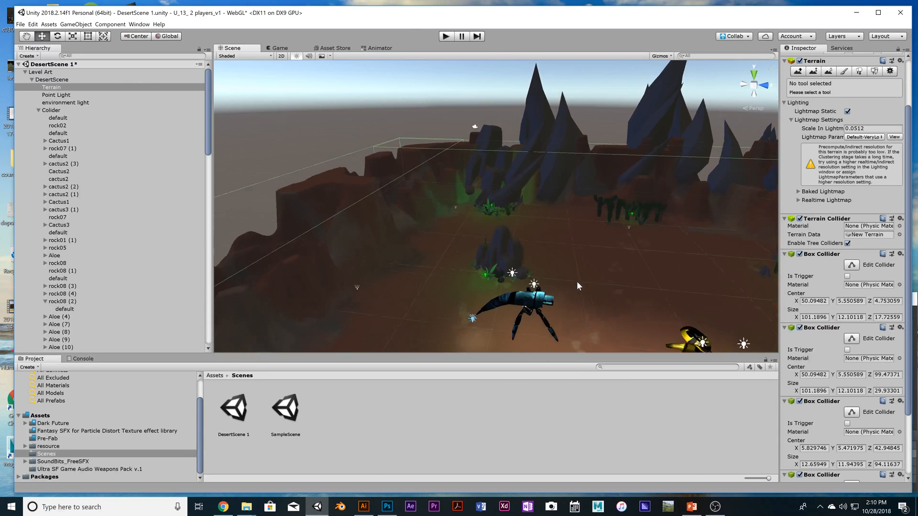
Inspect the terrain's box colliders from inside the canyon and from outside the level's outer walls
left_click_drag(578, 284, 483, 286, "alt")
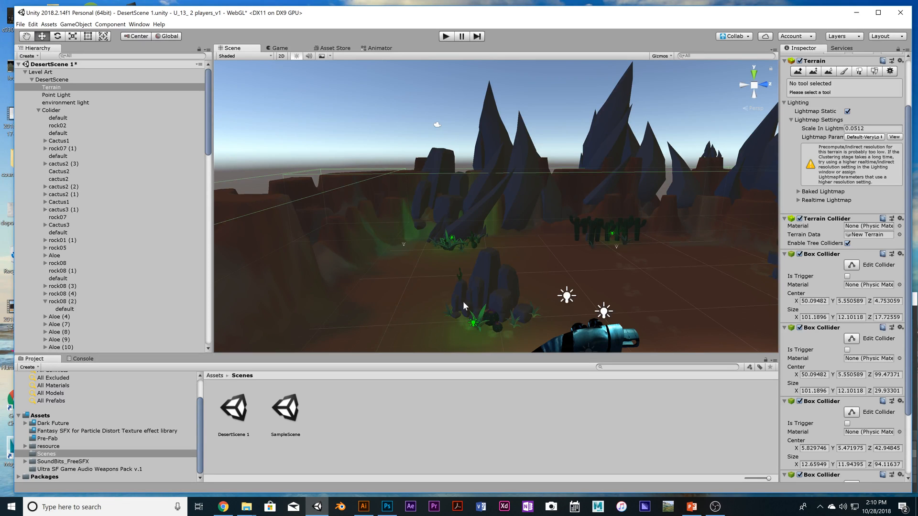
scroll(606, 229, "down", 8)
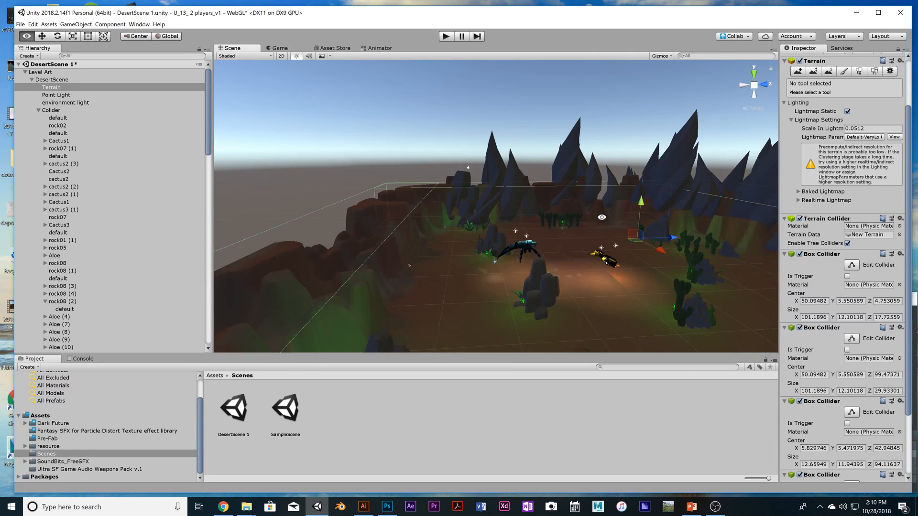
left_click_drag(601, 218, 443, 272, "alt")
scroll(530, 223, "up", 12)
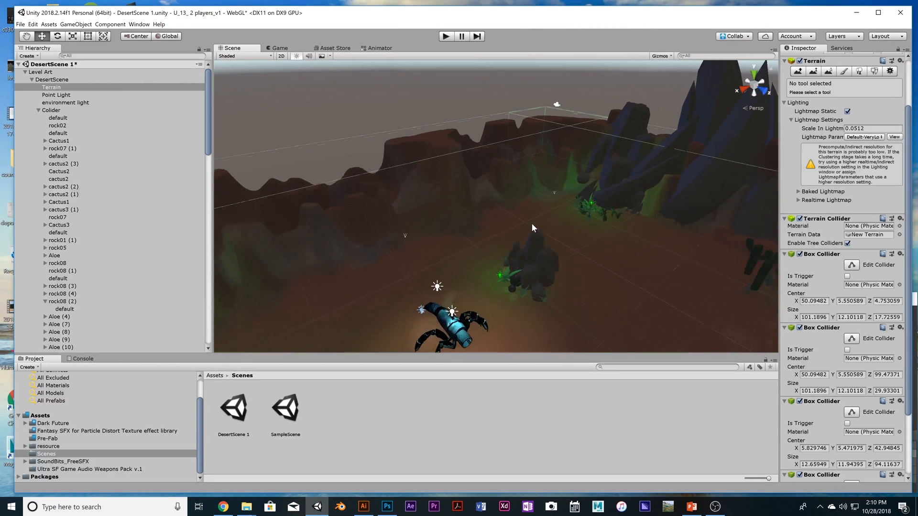
scroll(649, 253, "up", 6)
scroll(649, 251, "down", 4)
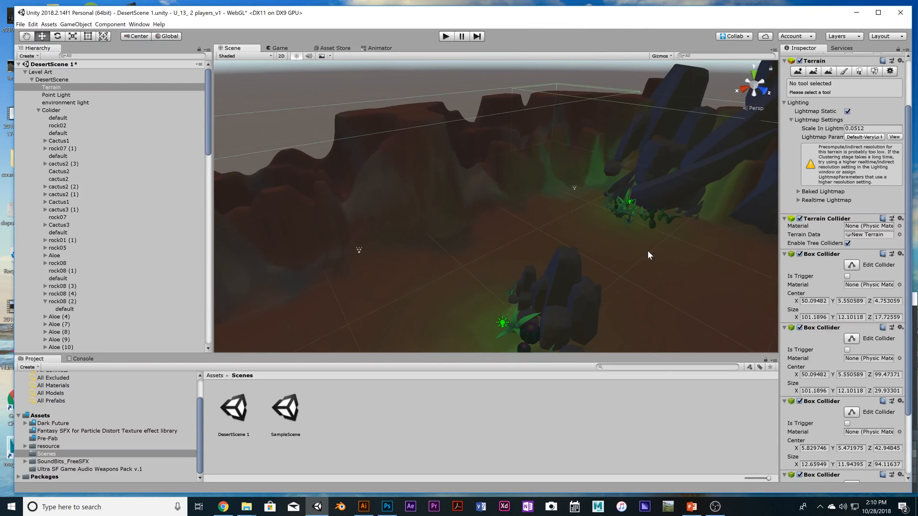
scroll(644, 250, "down", 10)
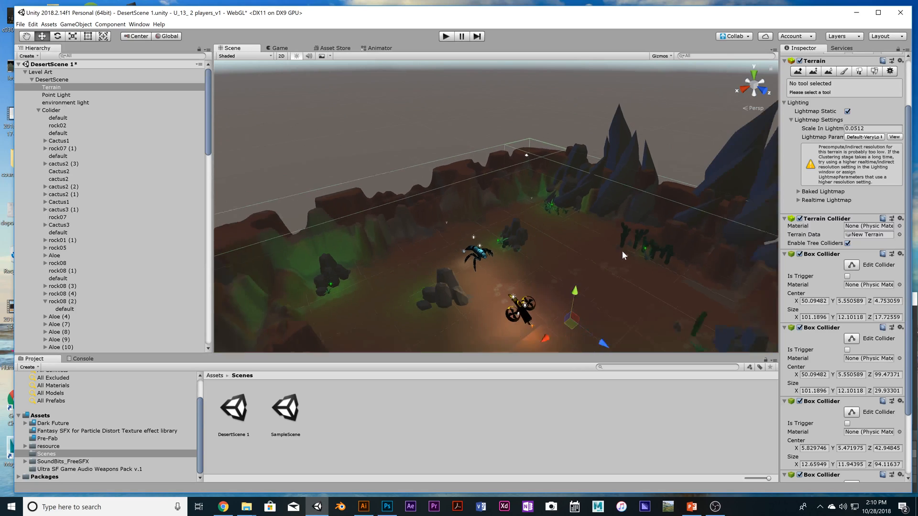
scroll(618, 251, "down", 3)
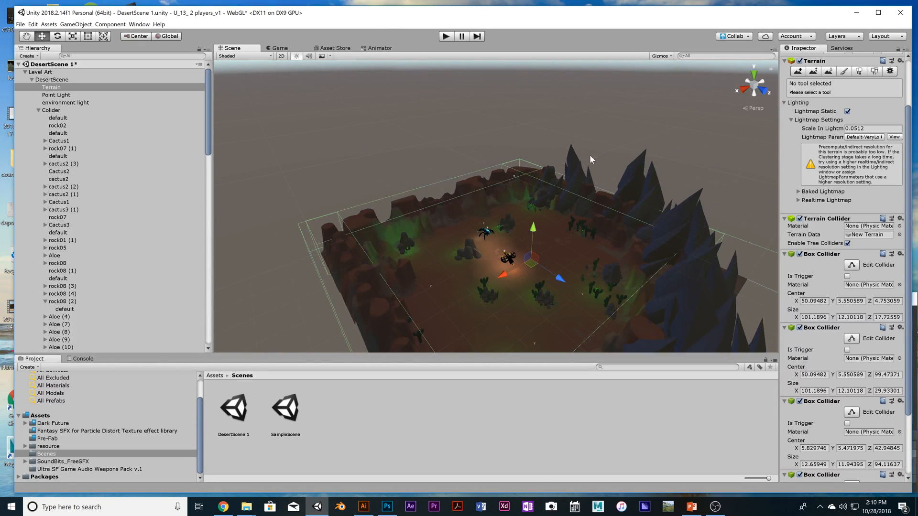
scroll(588, 254, "down", 2)
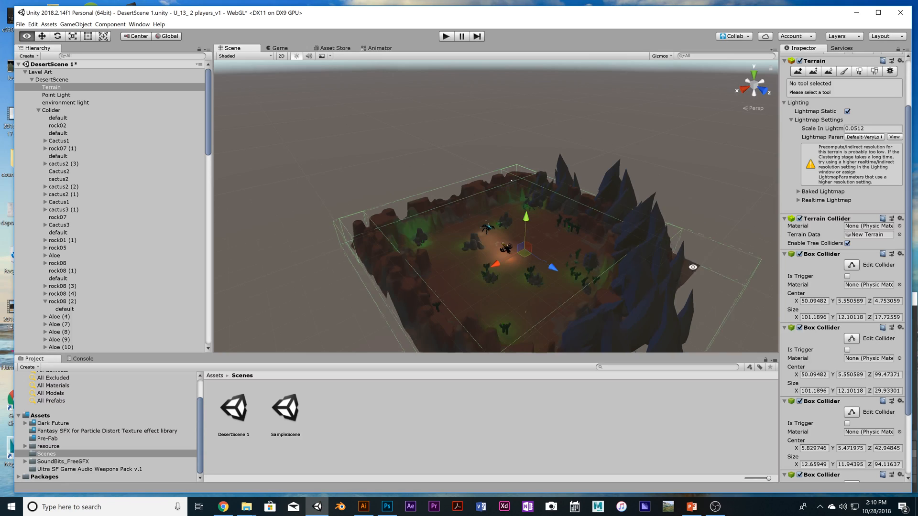
left_click_drag(692, 266, 762, 246, "alt")
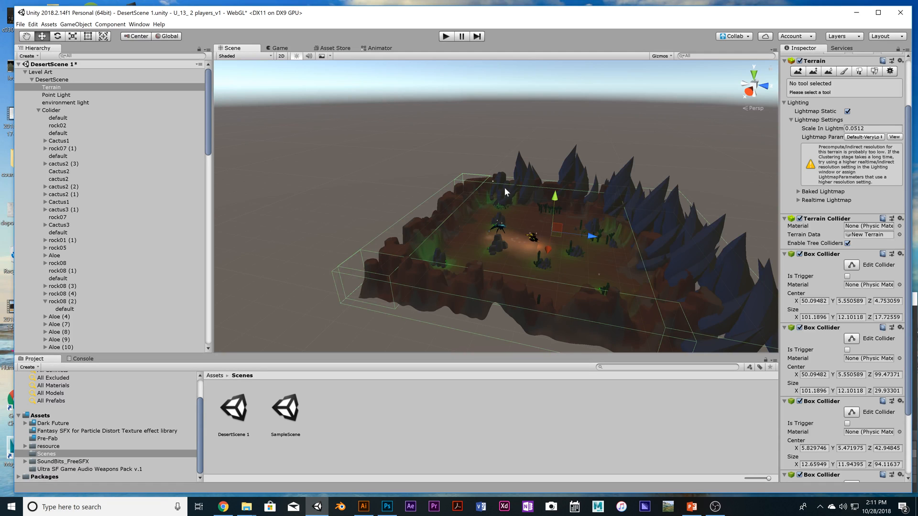
scroll(497, 214, "up", 4)
left_click_drag(498, 213, 535, 219, "alt")
scroll(531, 219, "down", 6)
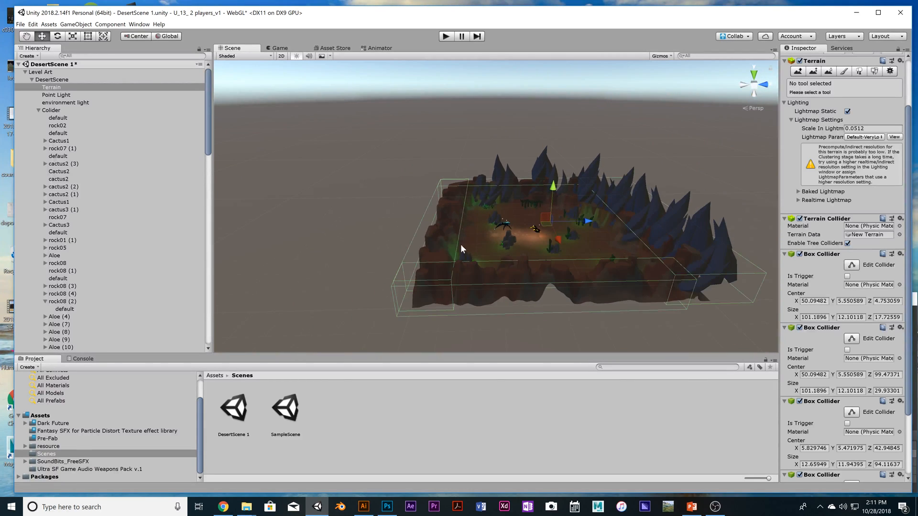
left_click_drag(461, 244, 529, 234, "alt")
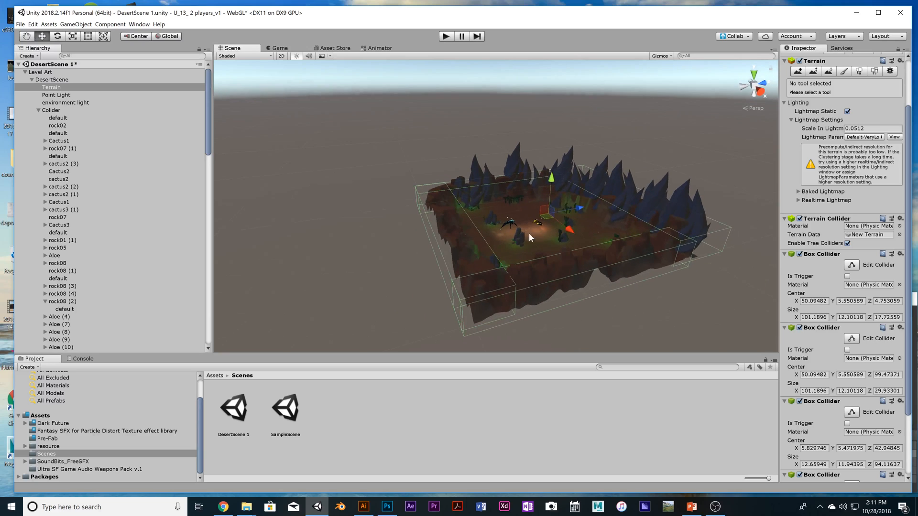
Collapse the terrain's four existing box colliders and add another Box Collider component to the terrain
left_click(438, 248)
left_click(461, 236)
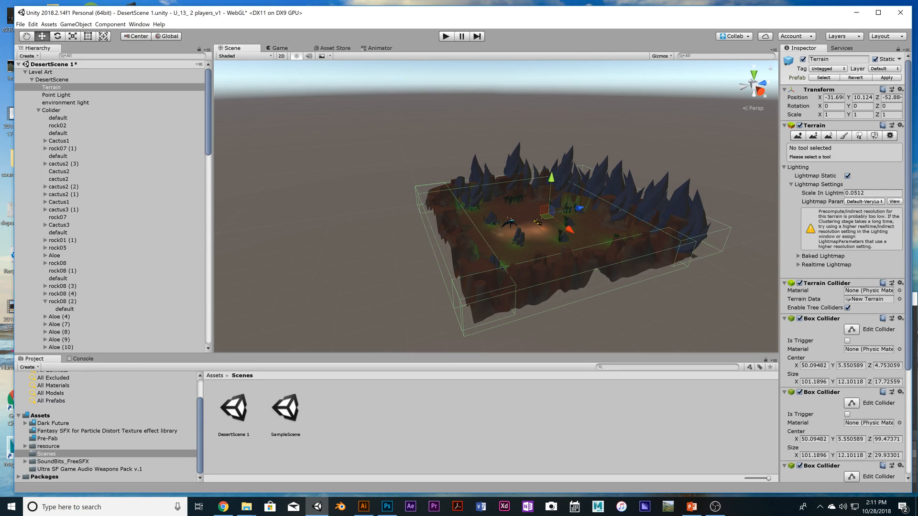
scroll(851, 426, "down", 5)
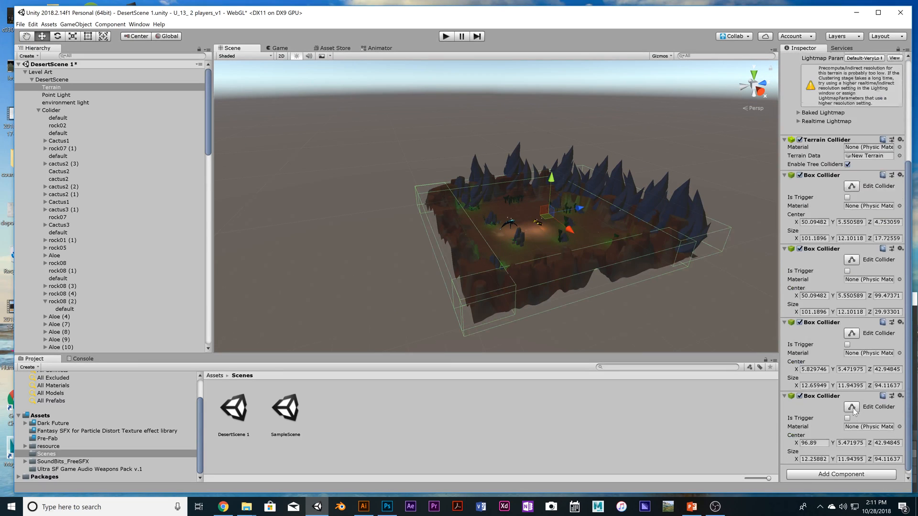
left_click(816, 392)
scroll(818, 386, "up", 4)
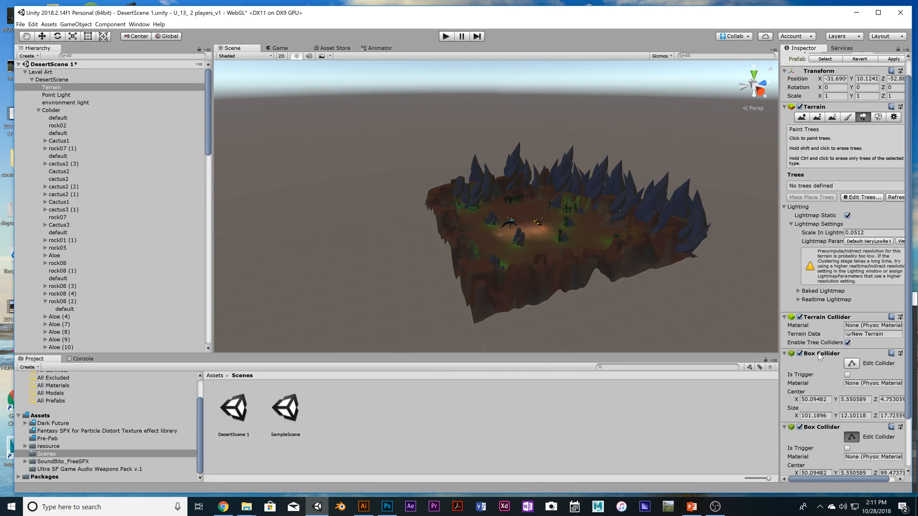
left_click(857, 437)
scroll(548, 281, "up", 5)
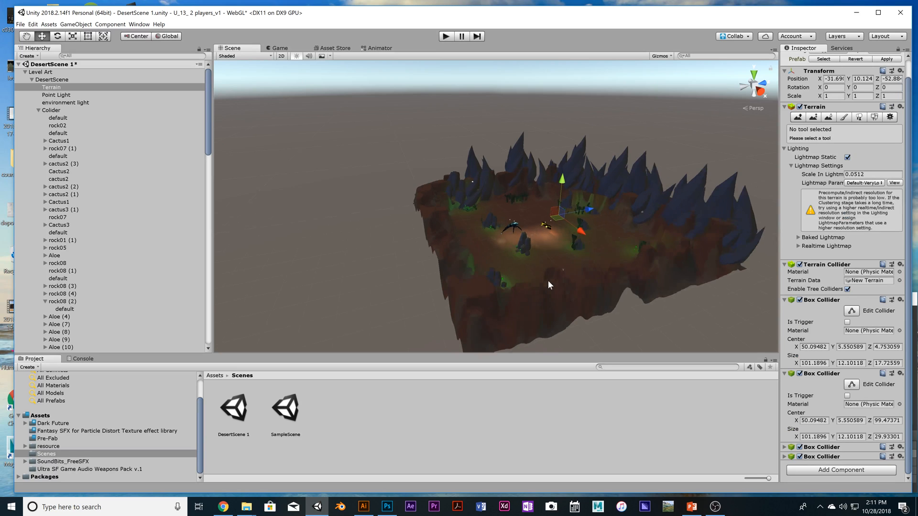
scroll(547, 284, "down", 7)
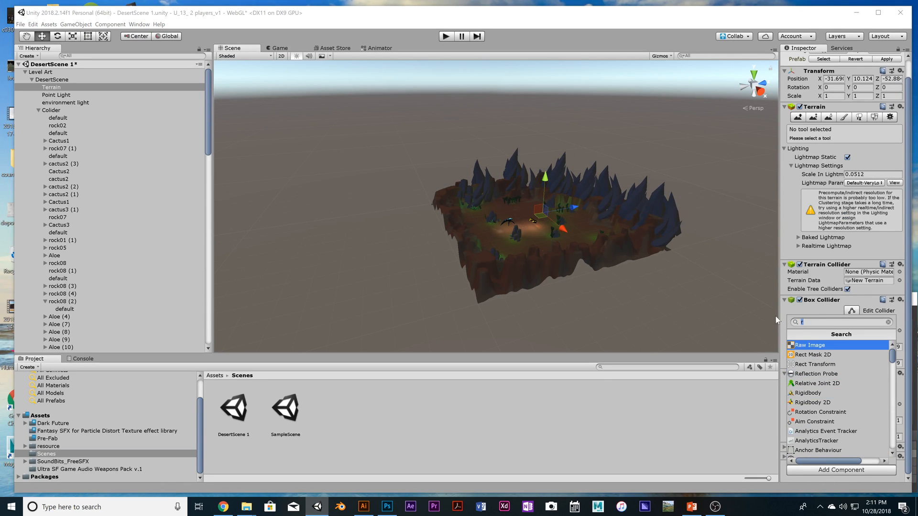
type("bo")
left_click(820, 343)
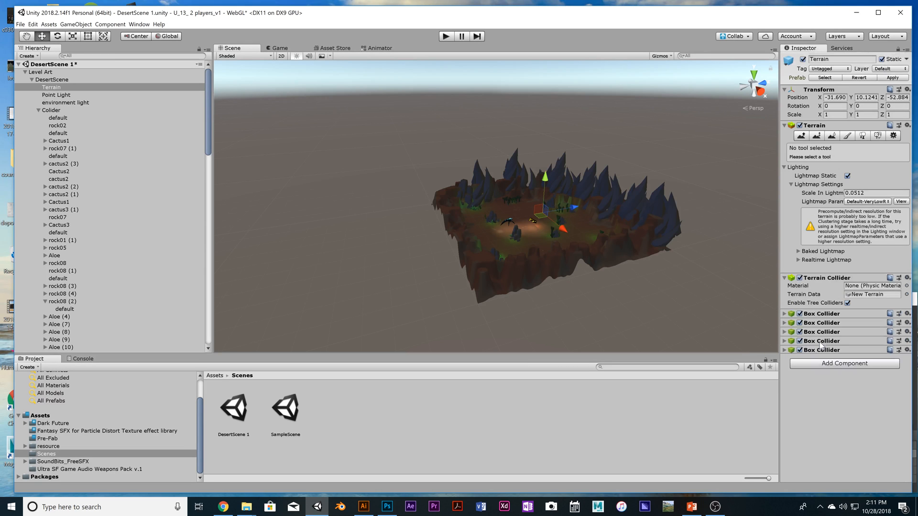
Compare the collider components and outlines of DesertScene, Level Art, Terrain and the Colider group
scroll(575, 256, "up", 5)
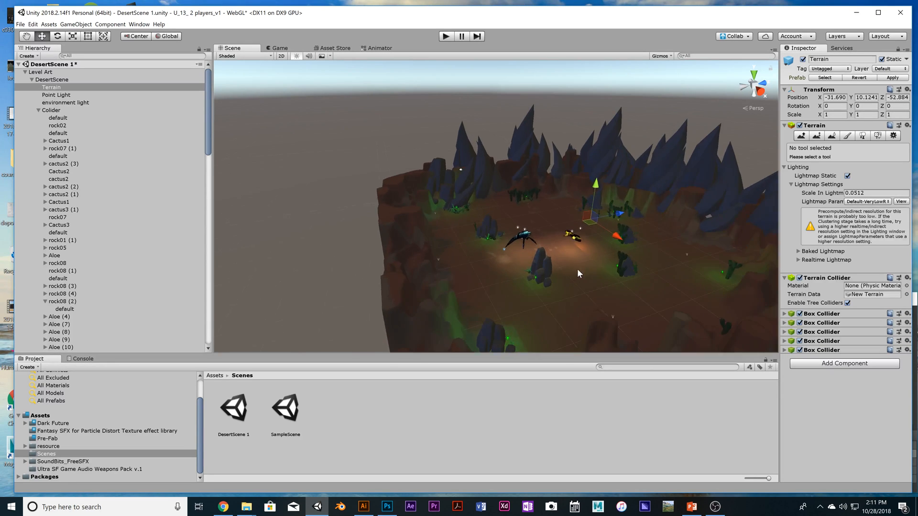
left_click_drag(577, 269, 468, 285, "alt")
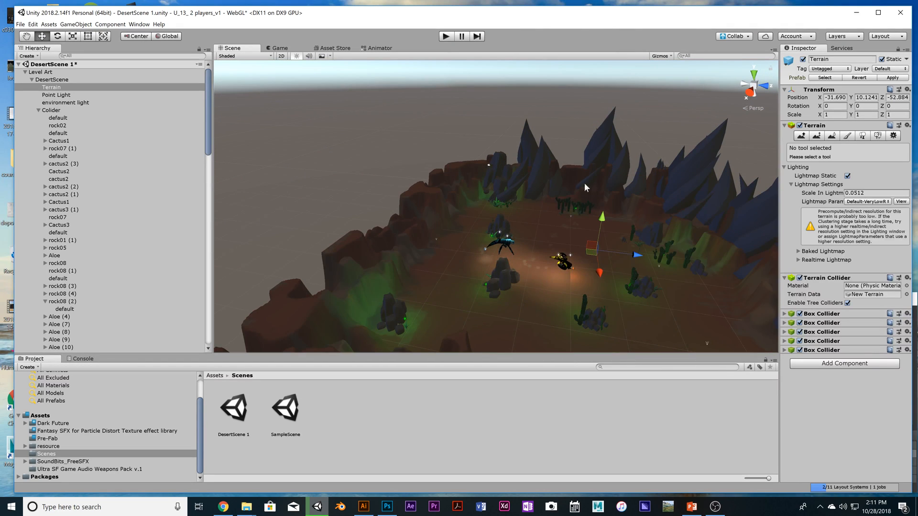
left_click(387, 154)
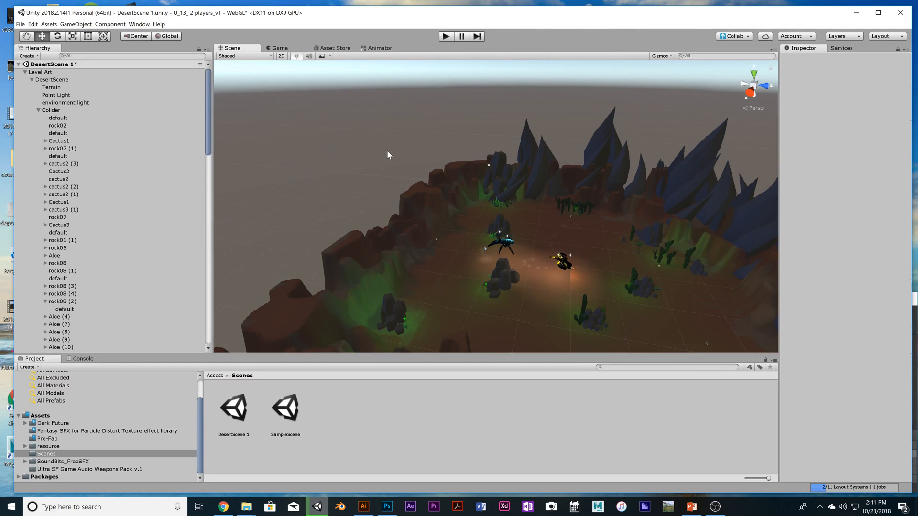
left_click(52, 80)
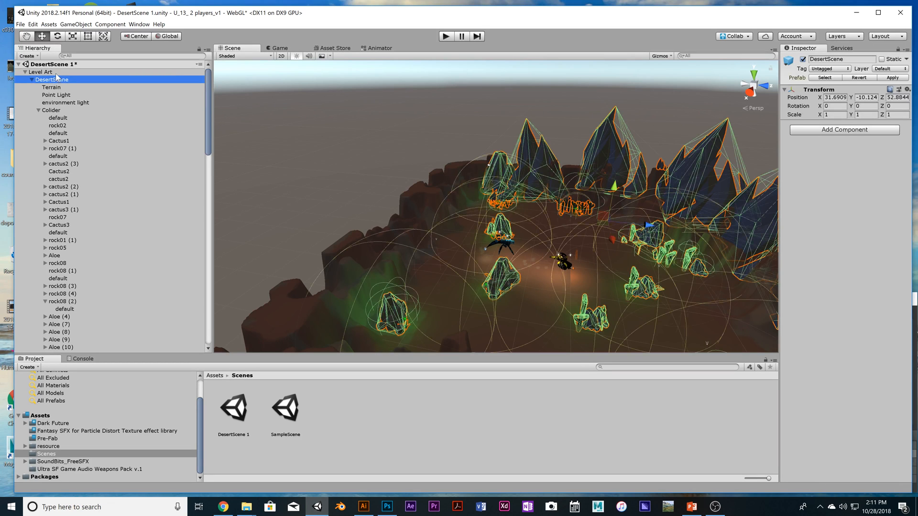
left_click(70, 72)
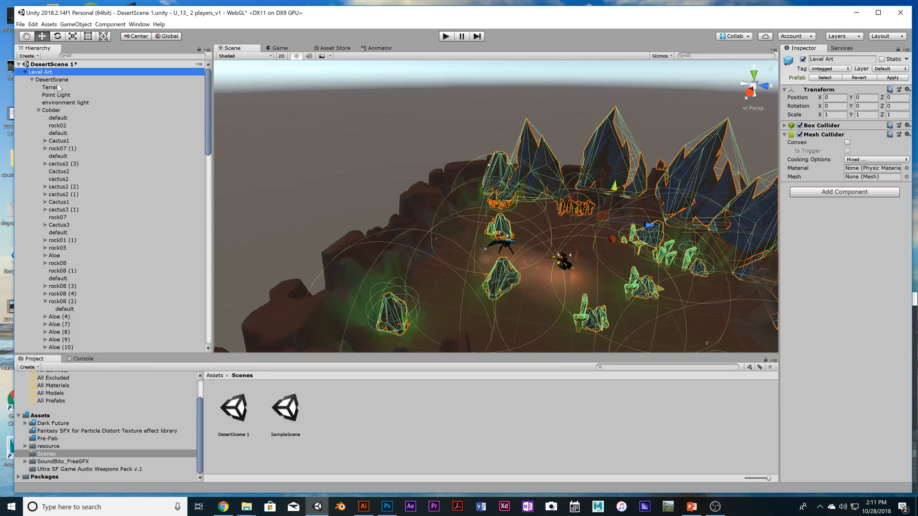
left_click(67, 89)
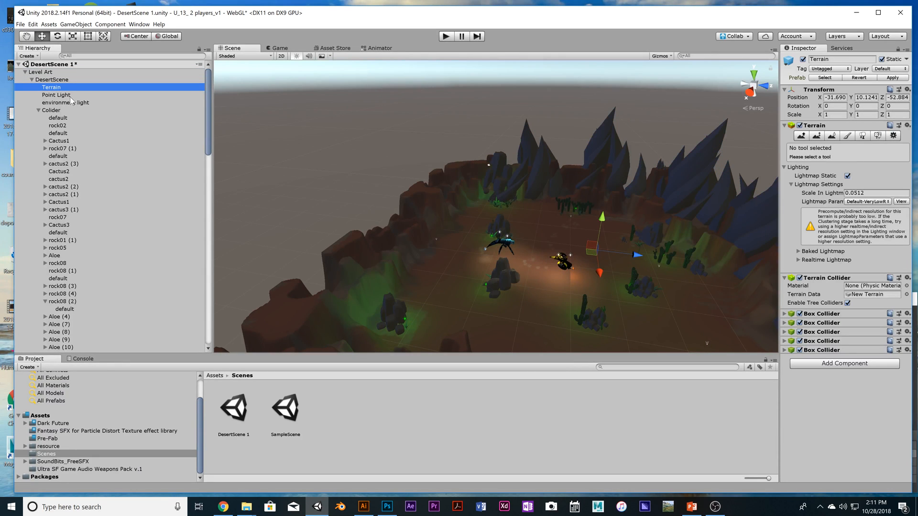
left_click(68, 111)
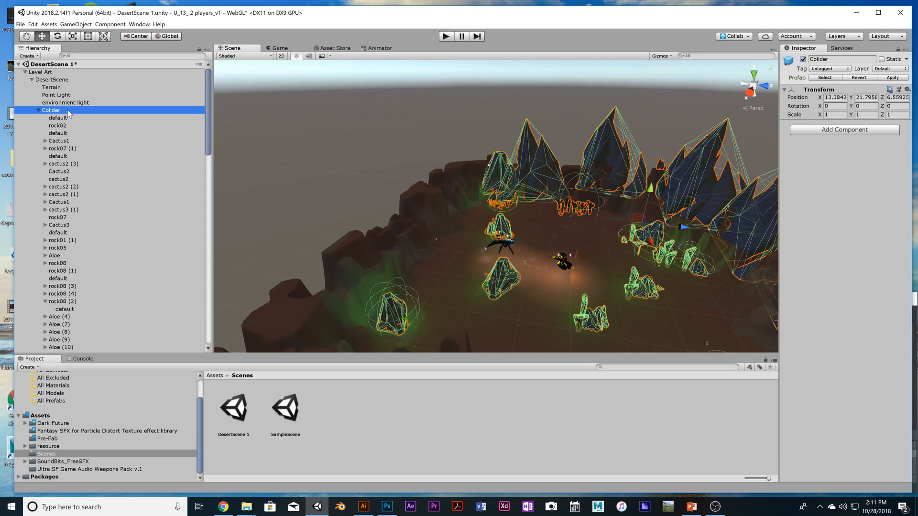
left_click_drag(523, 251, 594, 262, "alt")
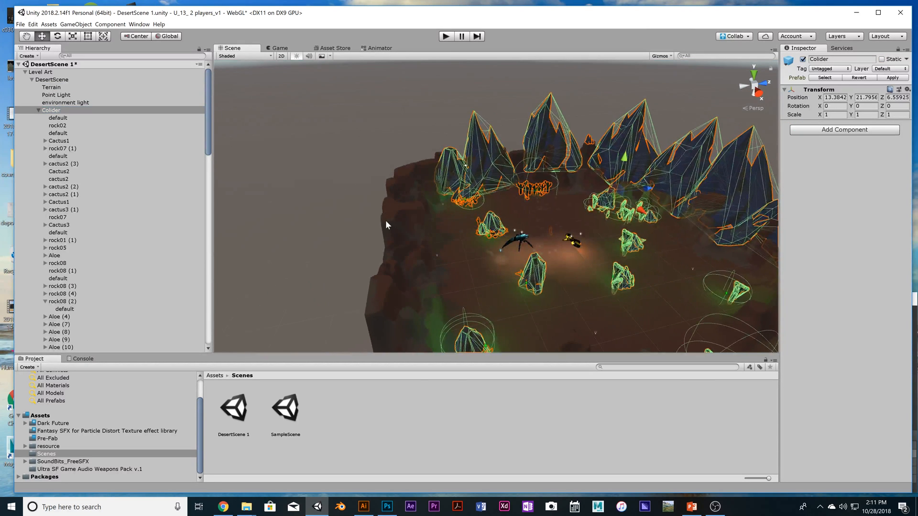
scroll(385, 223, "down", 3)
Undo the recent selection changes and select DesertScene again to view its collider outlines around the level
key("ctrl+z")
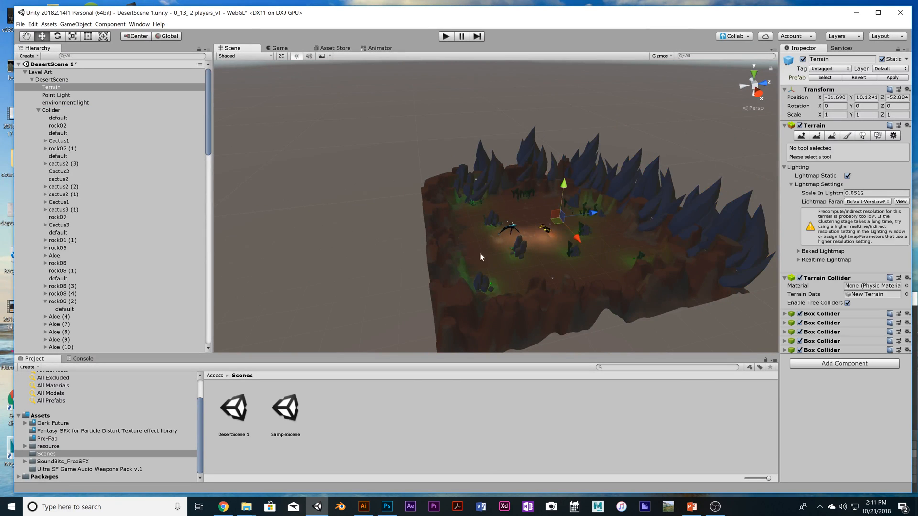
key("ctrl+z")
key("ctrl+z")
key("ctrl+z")
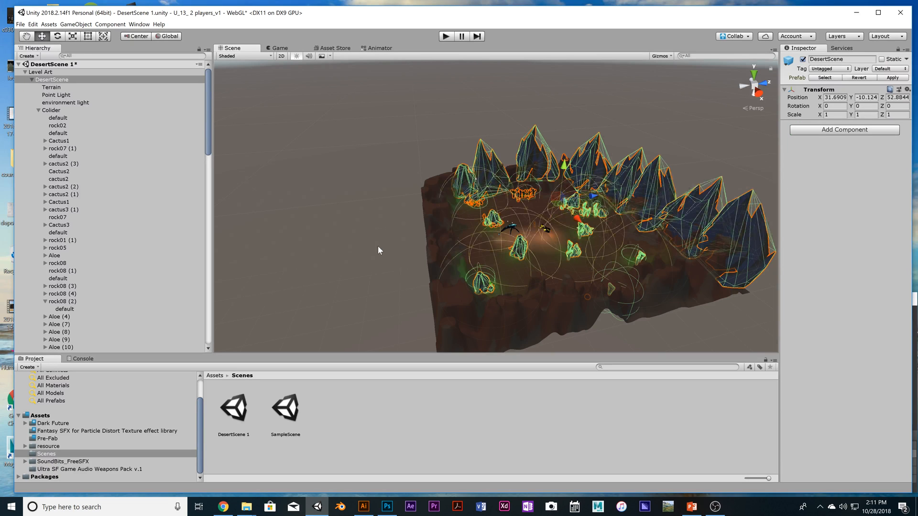
left_click(86, 80)
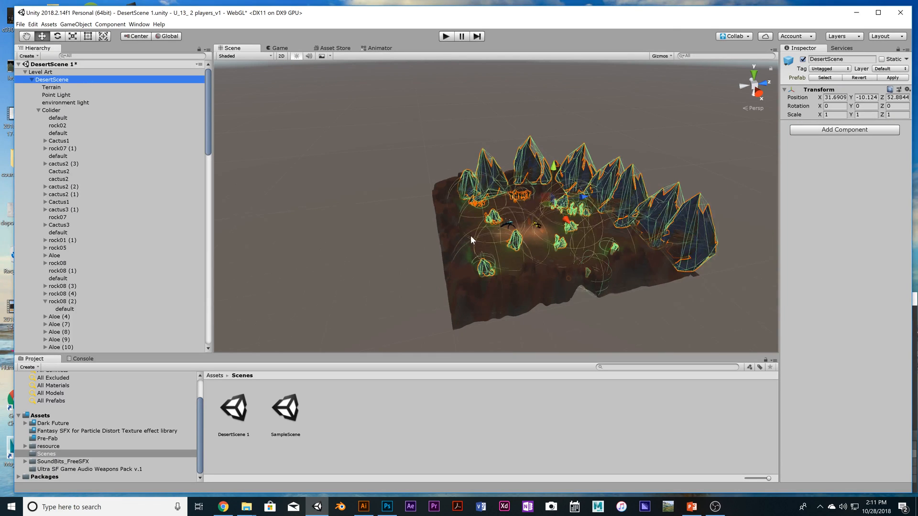
left_click_drag(471, 235, 590, 225, "alt")
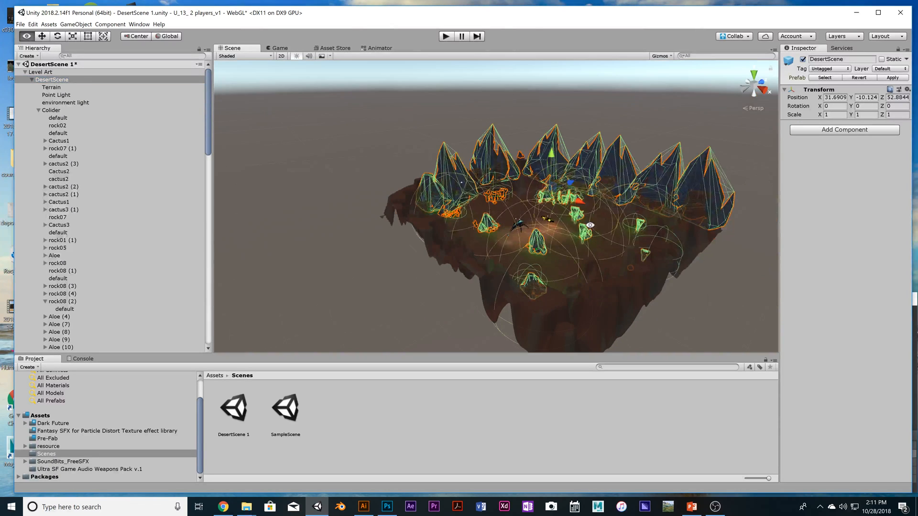
Select the terrain, expand its last two box colliders and turn on collider editing for the fourth one
left_click(56, 86)
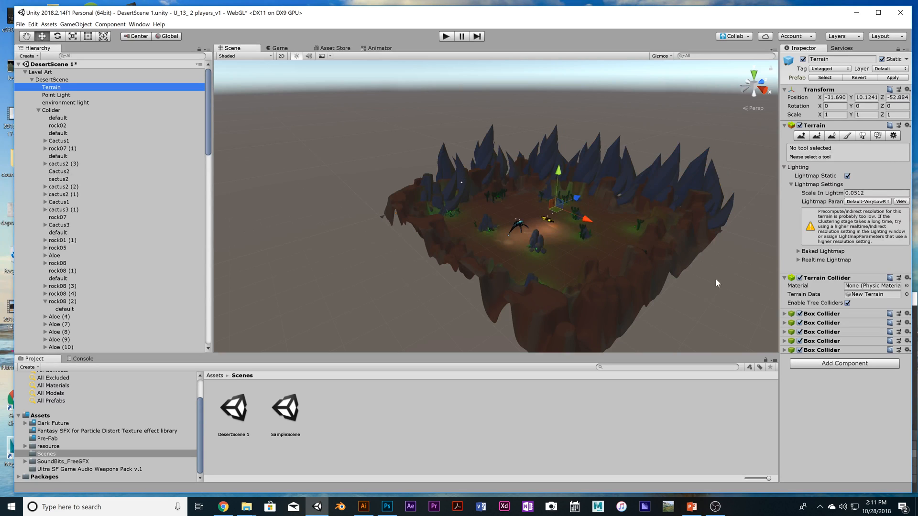
left_click(785, 350)
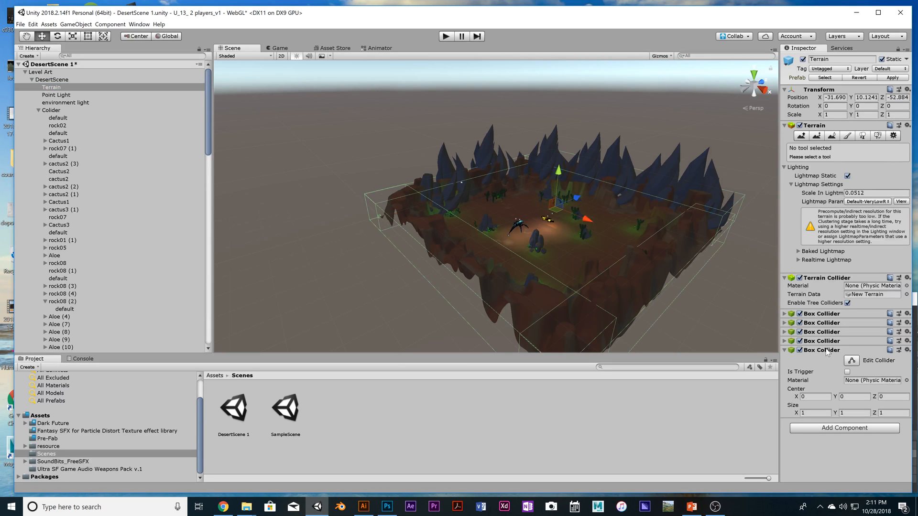
left_click(827, 352)
left_click(784, 352)
left_click(851, 357)
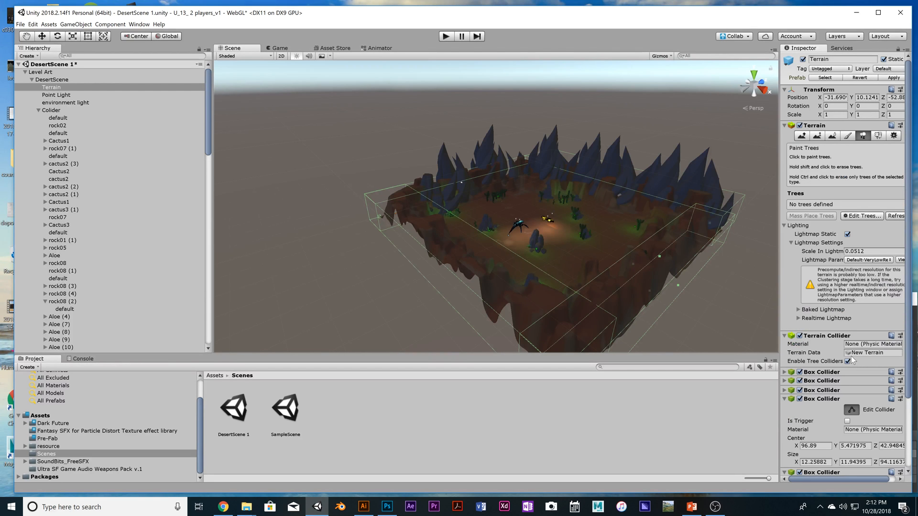
Reshape the terrain's fourth box collider along its canyon wall to about 9.48 in X and 119.7 in Z
mouse_move(690, 313)
left_mouse_down("alt")
mouse_move(696, 299)
mouse_move(615, 293)
mouse_move(731, 311)
left_mouse_up("alt")
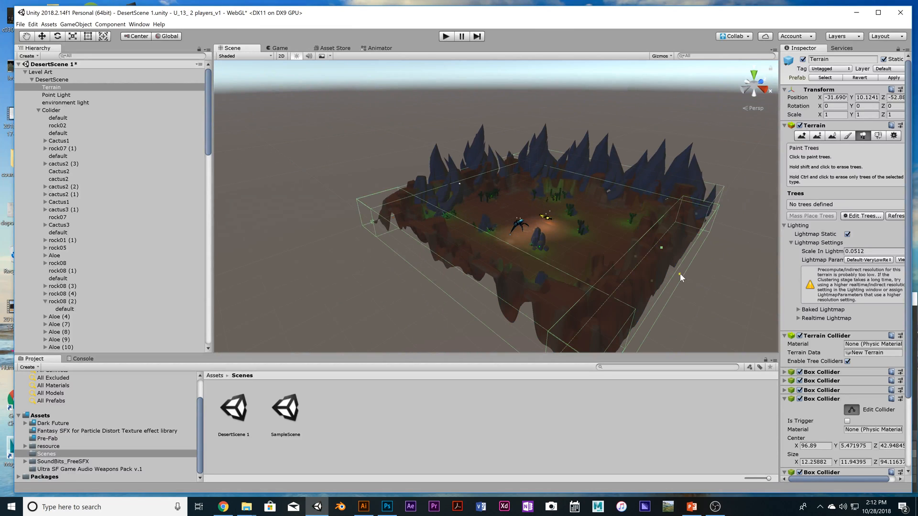
mouse_move(682, 274)
left_mouse_down()
mouse_move(715, 287)
mouse_move(669, 270)
left_mouse_up()
left_click_drag(692, 213, 502, 244)
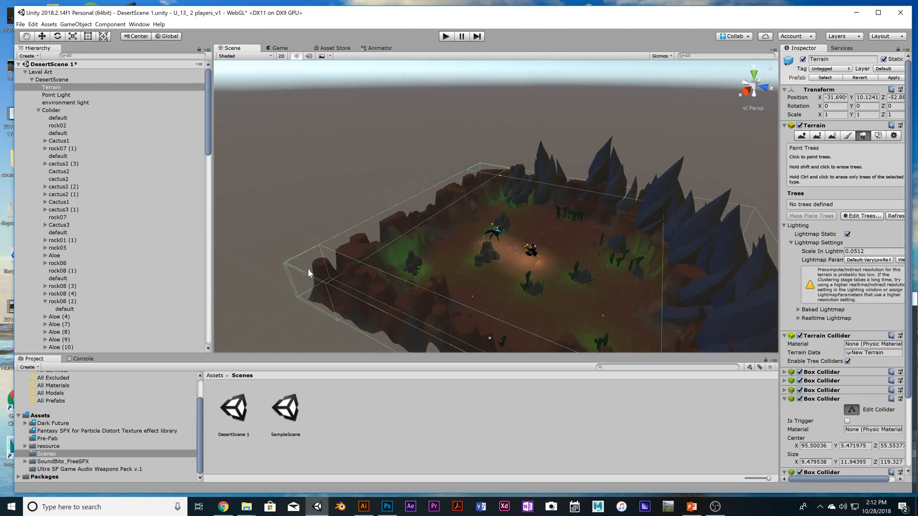
left_click_drag(309, 271, 525, 337)
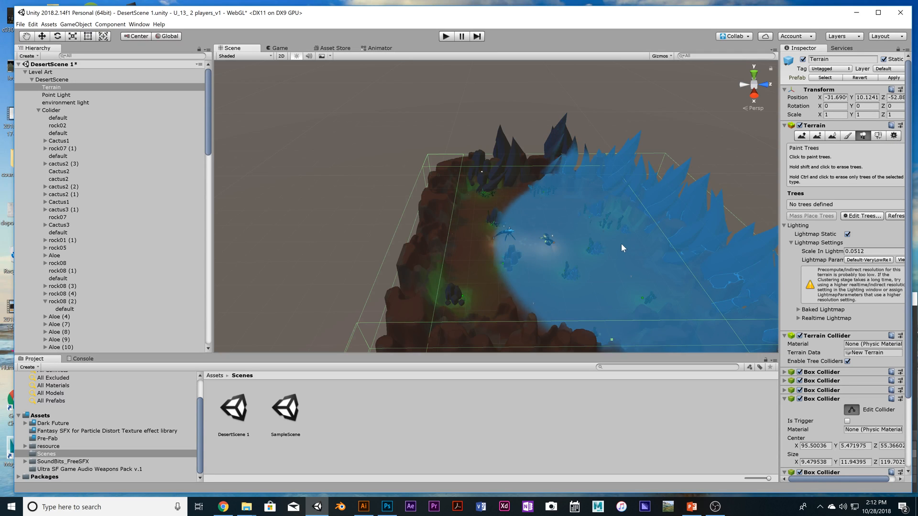
scroll(619, 250, "down", 2)
scroll(619, 255, "down", 2)
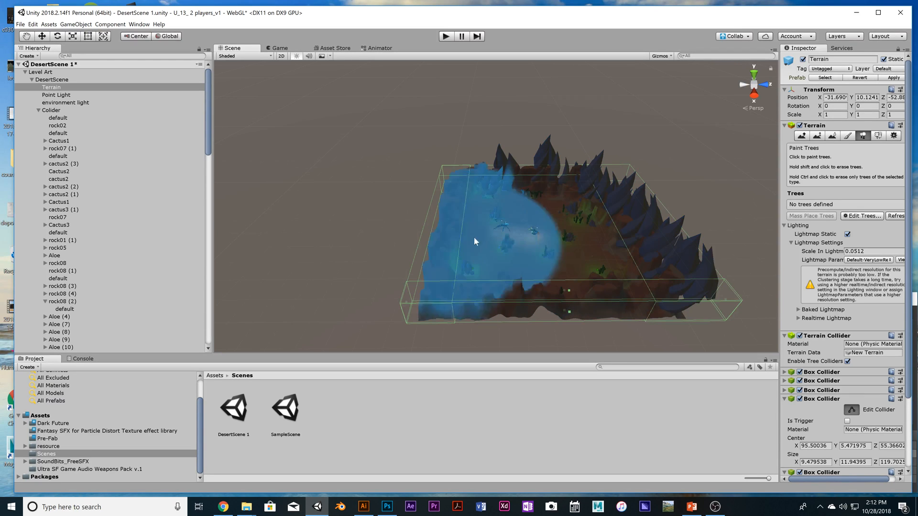
Select the large desert rock formation near the players and examine its convex mesh collider
scroll(526, 263, "up", 5)
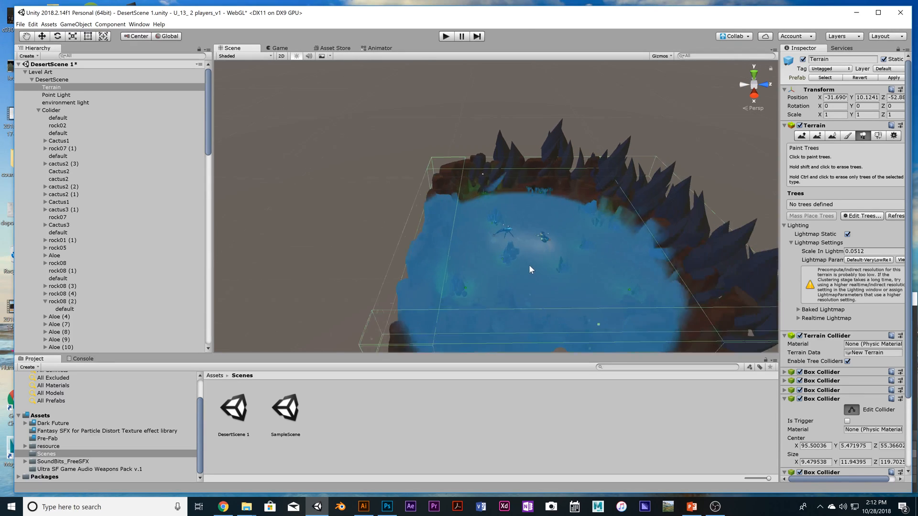
left_click(75, 96)
scroll(591, 216, "up", 6)
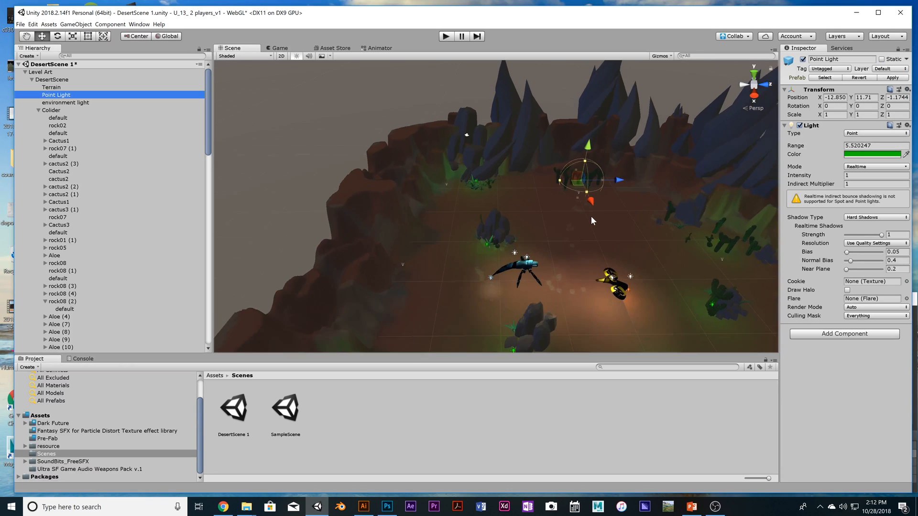
left_click_drag(592, 215, 524, 233, "alt")
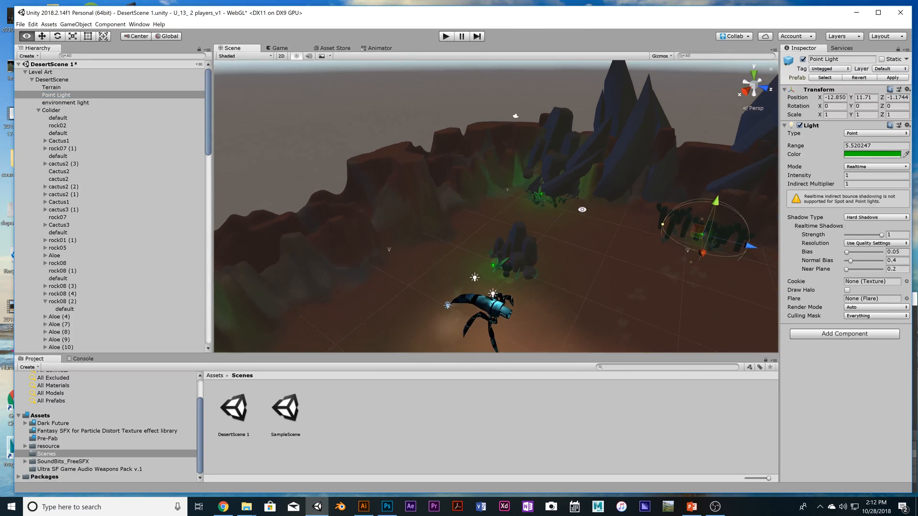
left_click(524, 233)
scroll(583, 245, "up", 2)
scroll(582, 251, "up", 3)
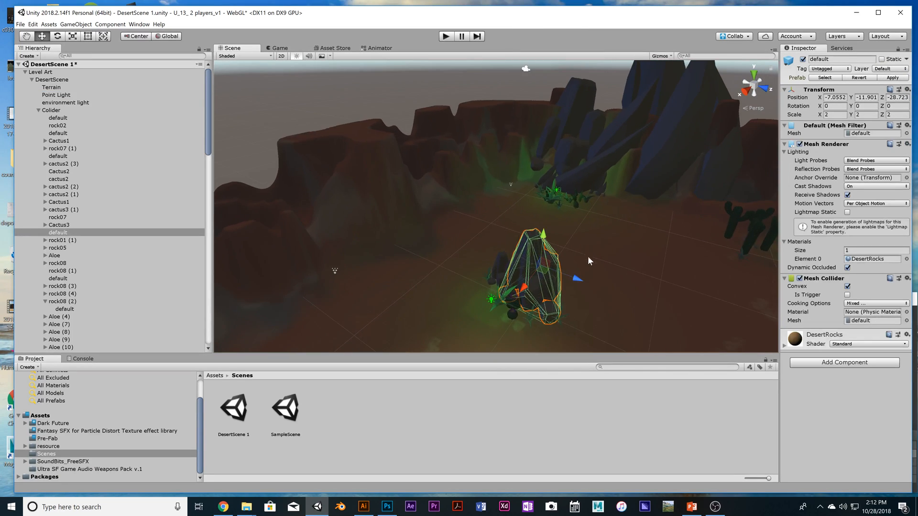
left_click_drag(588, 259, 616, 265, "alt")
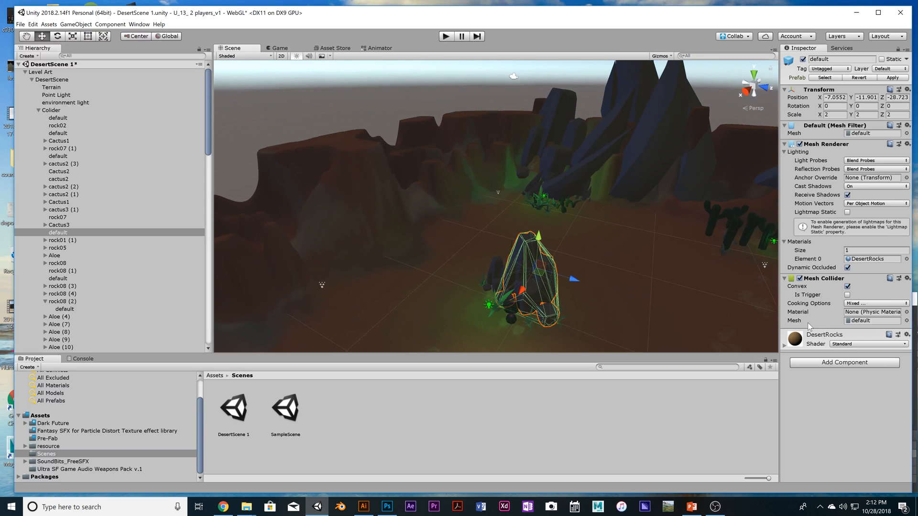
Browse the meshes available for the rock's mesh collider without changing it, and inspect the collider of the smaller rock beside it
left_click(906, 321)
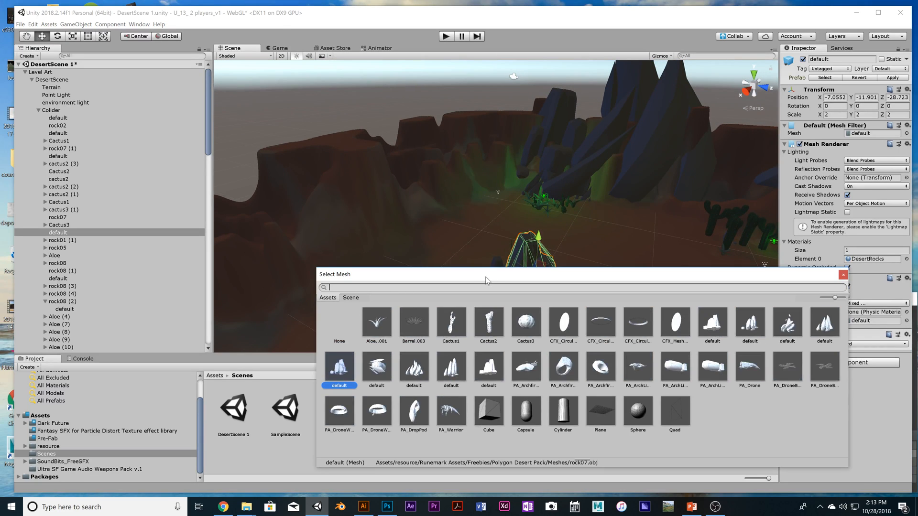
left_click_drag(487, 277, 462, 319)
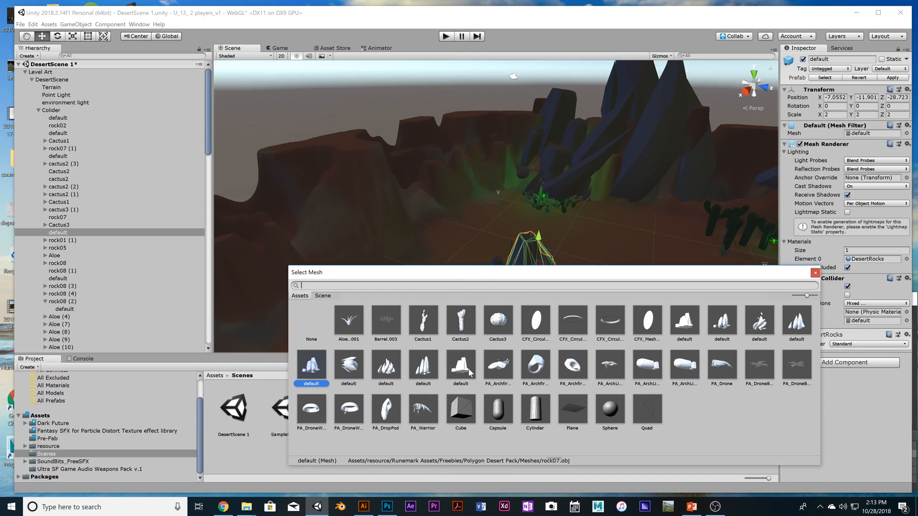
left_click(815, 273)
right_click_drag(517, 277, 604, 320, "alt")
left_click_drag(603, 319, 679, 301, "alt")
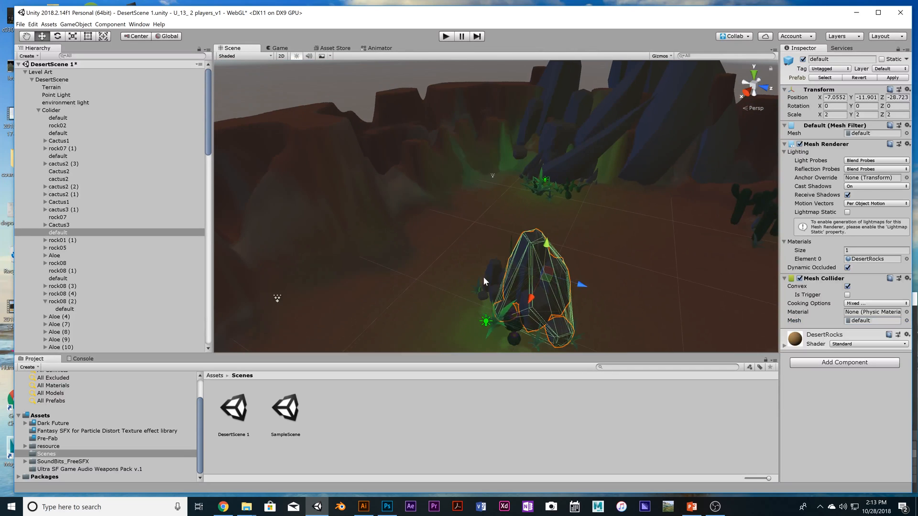
left_click(494, 274)
left_click_drag(515, 289, 557, 291, "alt")
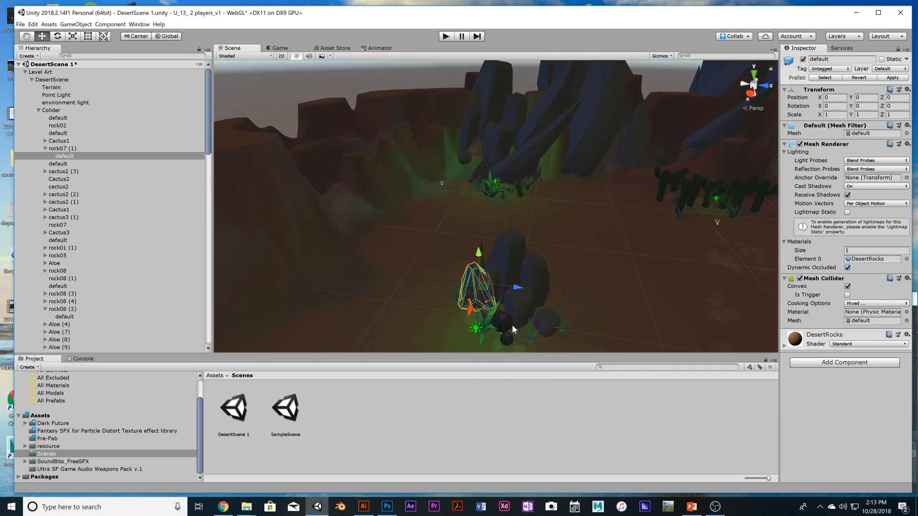
Add a Mesh Collider to the cactus3 object beside the rocks and make it convex
left_click(506, 323)
scroll(616, 303, "down", 3)
scroll(616, 303, "up", 2)
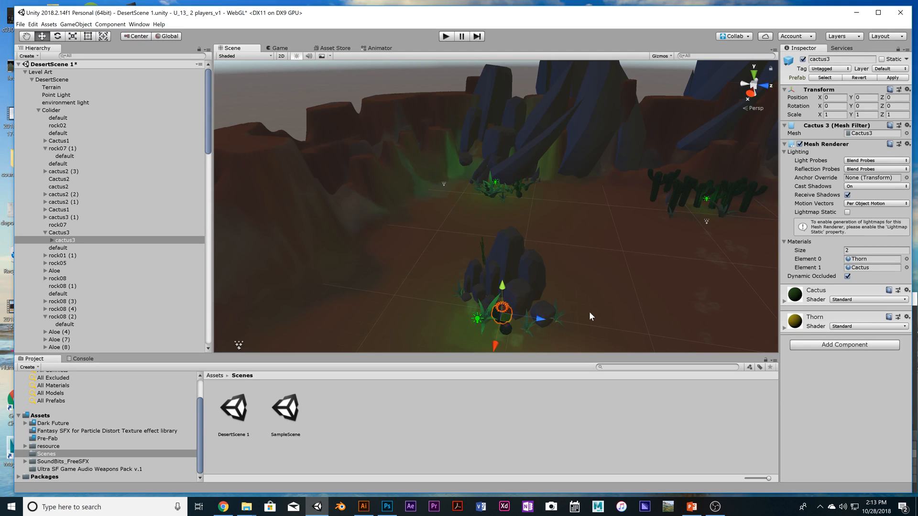
left_click(863, 344)
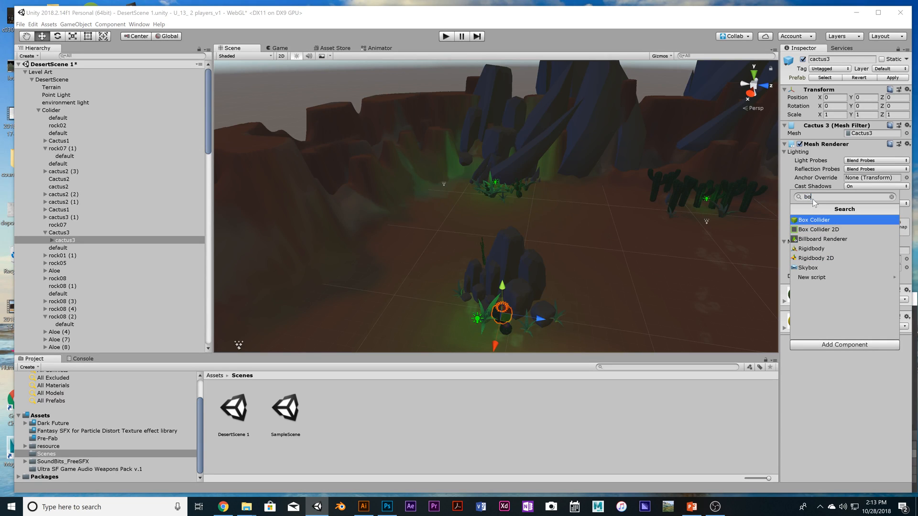
type("mesh")
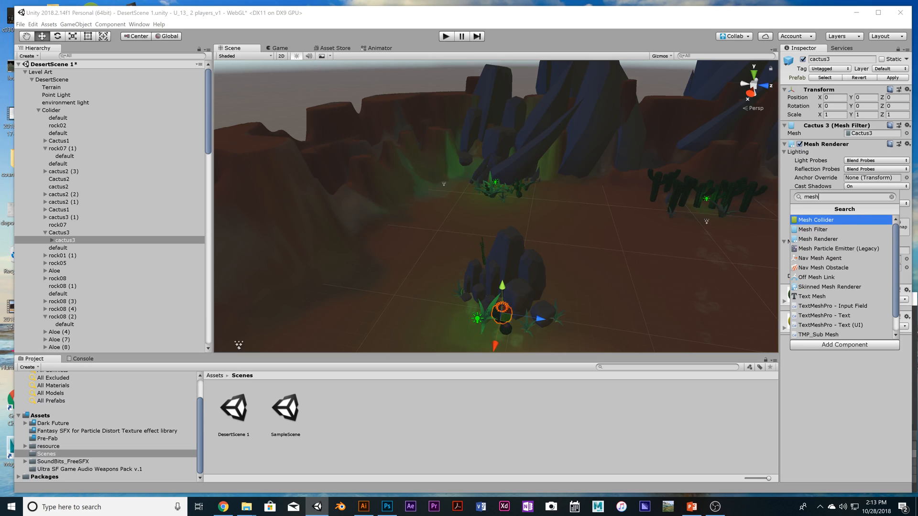
left_click(837, 220)
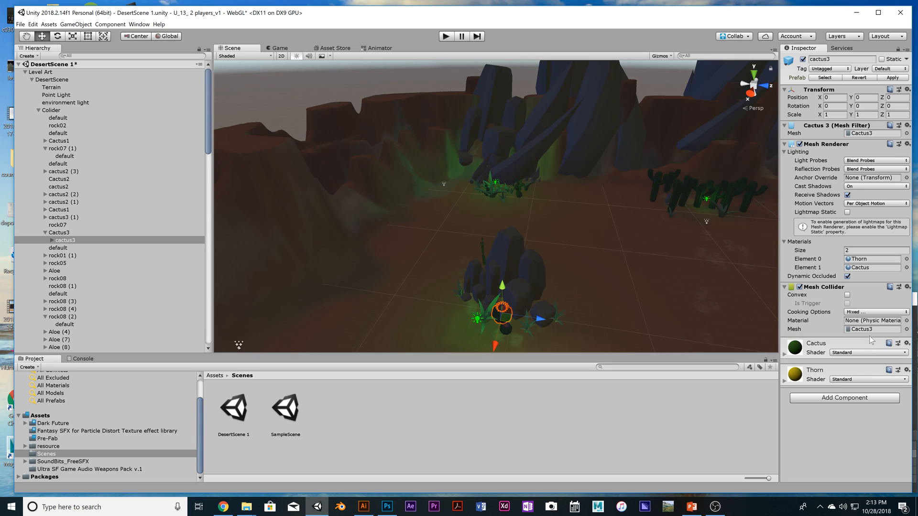
left_click(847, 295)
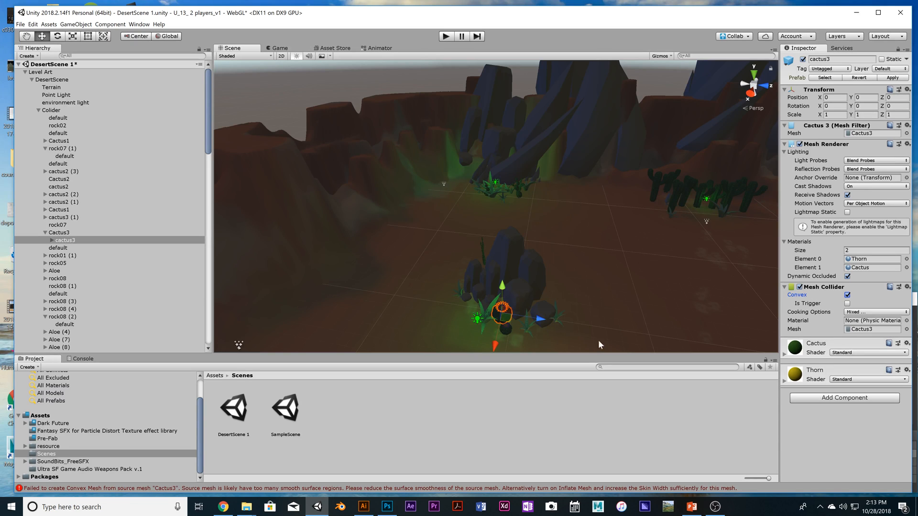
Compare cactus3's mesh collider with the neighbouring rock's and examine the import settings of the cactus3 model asset
left_click(499, 317)
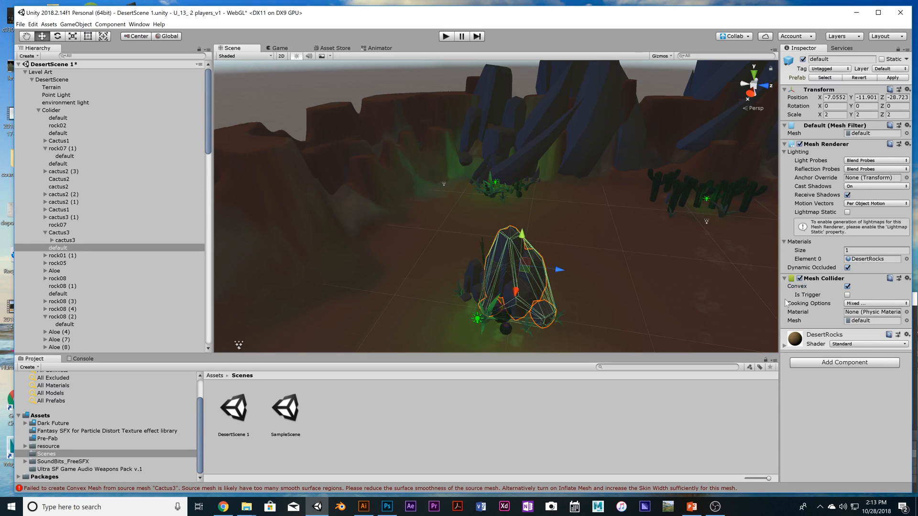
left_click(505, 321)
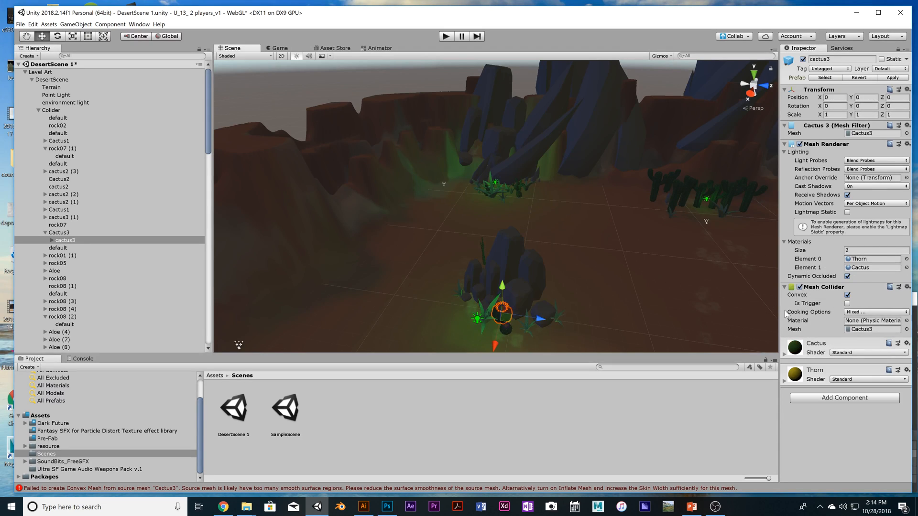
left_click(870, 330)
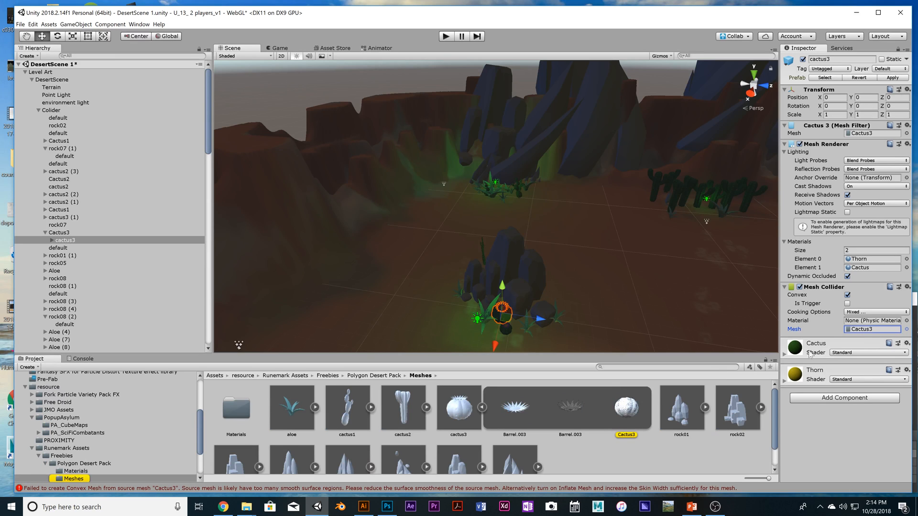
left_click(472, 414)
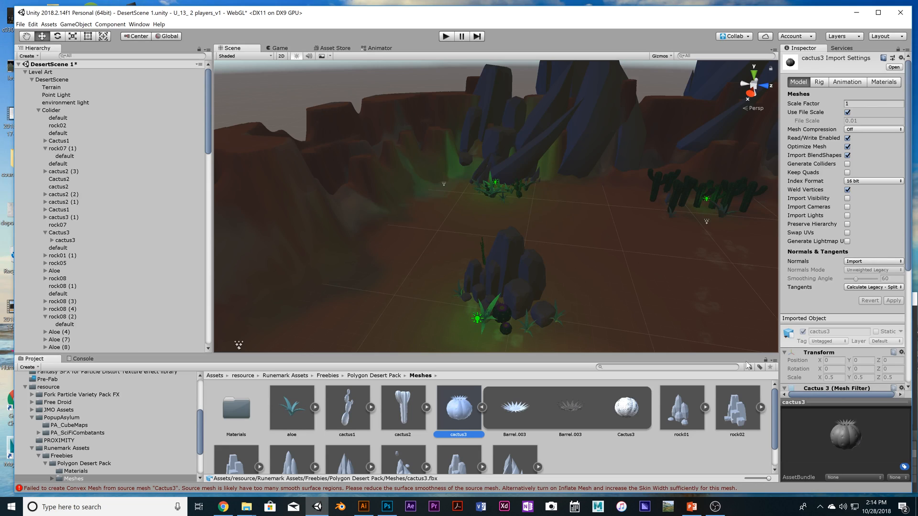
left_click(501, 316)
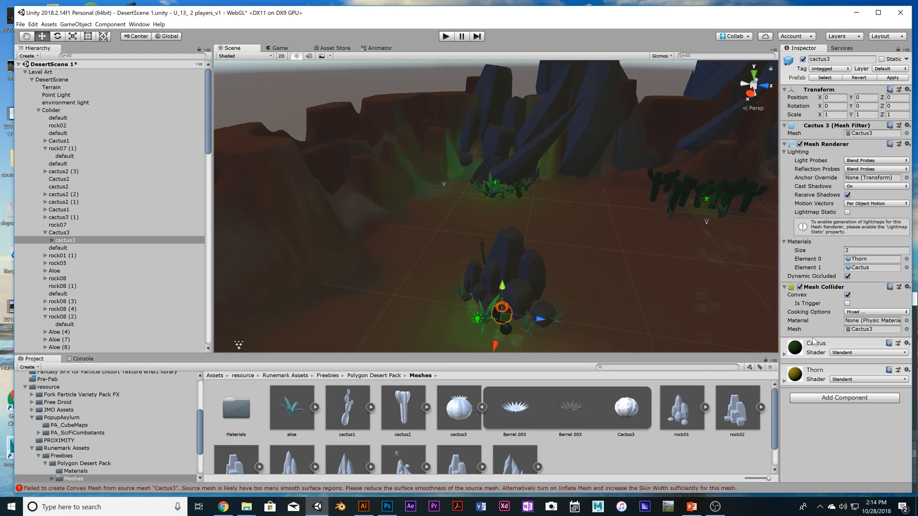
Enable Inflate Convex Mesh in the cooking options of cactus3's mesh collider
left_click(868, 312)
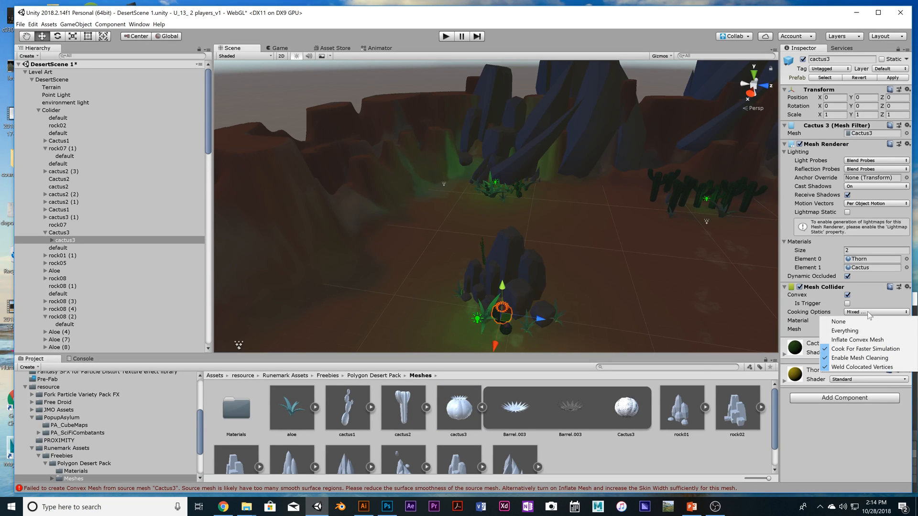
left_click(874, 424)
left_click(868, 312)
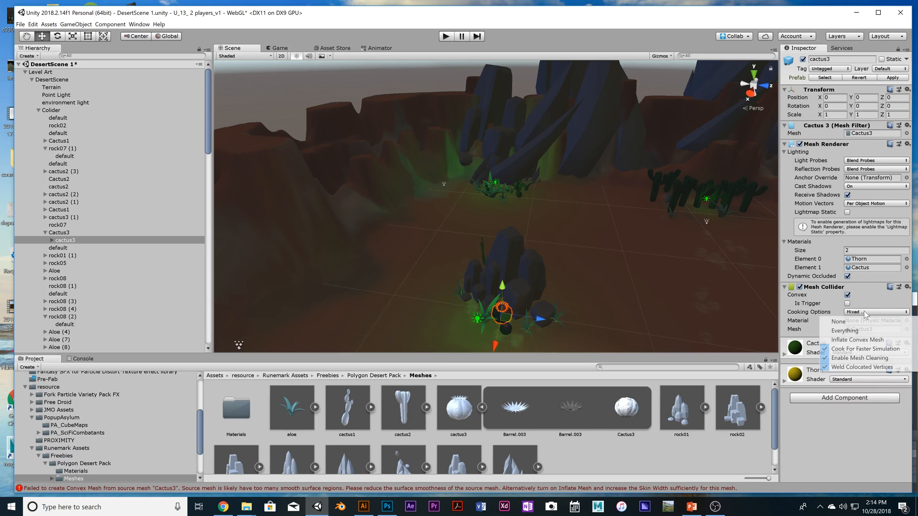
left_click(868, 340)
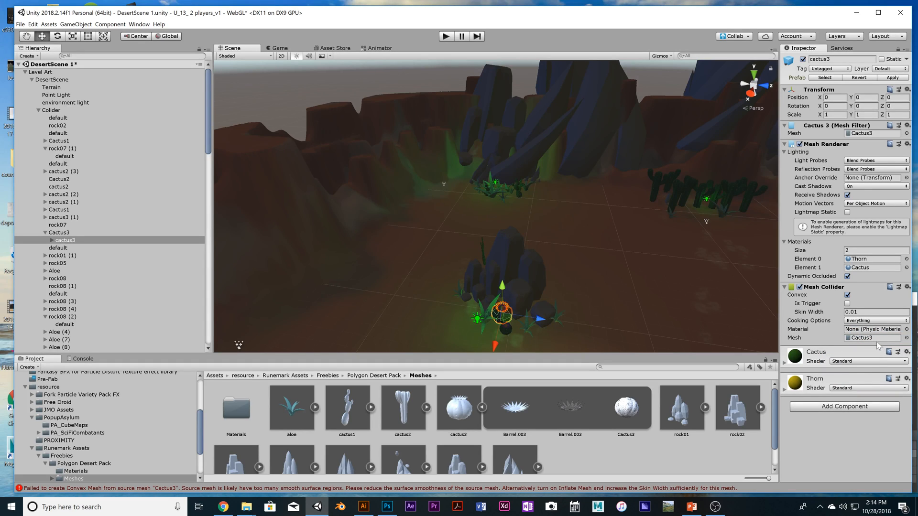
Select Player_1 in the level and examine its capsule and mesh collider outlines up close
left_click_drag(514, 334, 525, 306, "alt")
scroll(556, 339, "down", 7)
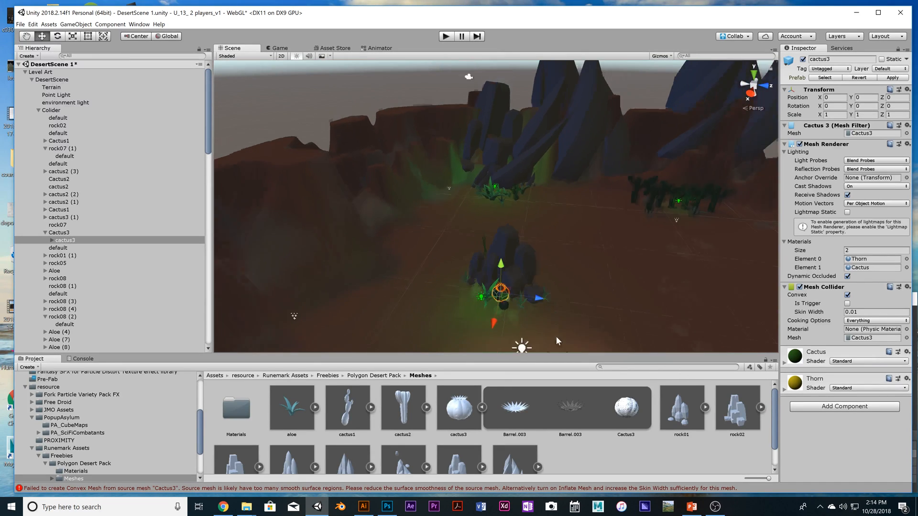
left_click_drag(550, 341, 549, 302, "alt")
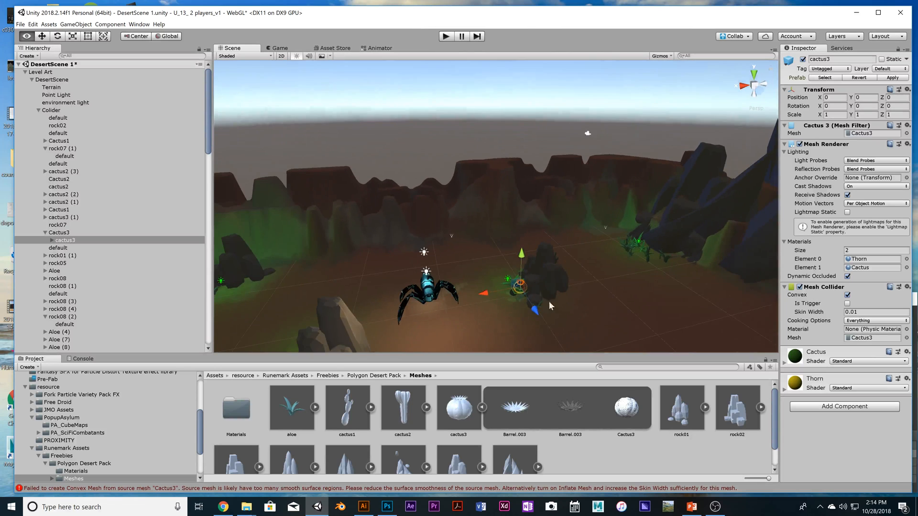
scroll(556, 341, "down", 6)
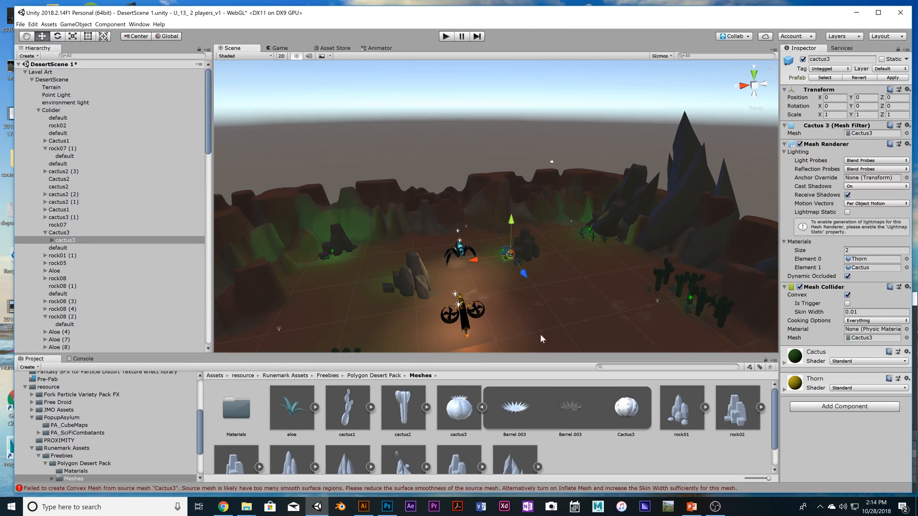
left_click(463, 319)
scroll(484, 323, "up", 5)
left_click_drag(486, 324, 575, 258, "alt")
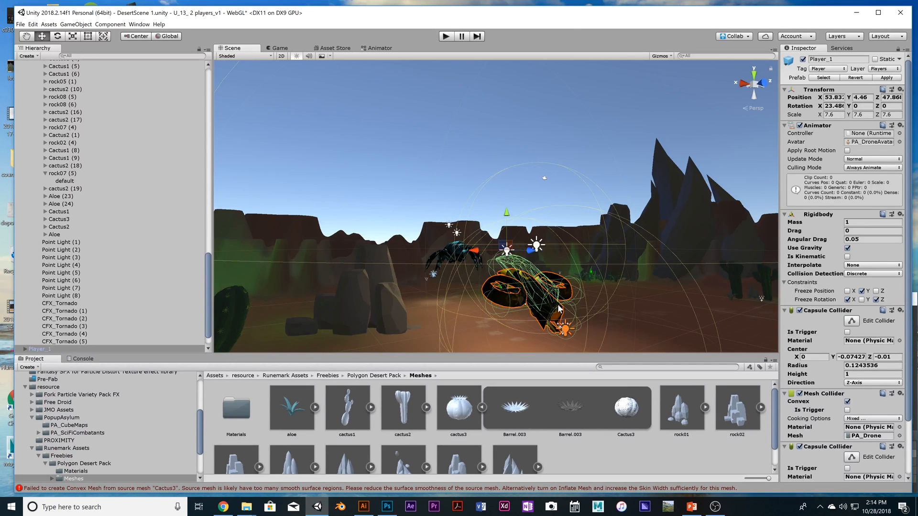
scroll(557, 305, "up", 3)
left_click_drag(557, 304, 597, 287, "alt")
scroll(593, 268, "down", 5)
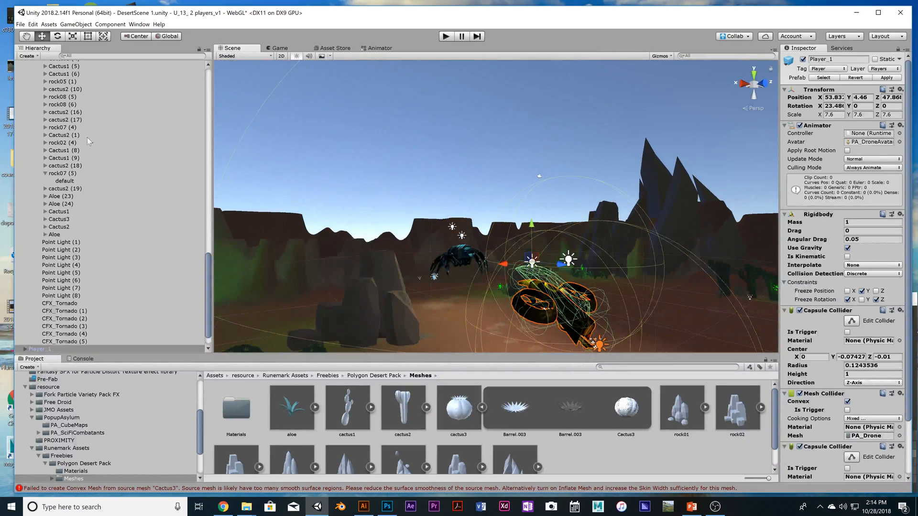
Collapse the DesertScene hierarchy and compare the components of Player_1's left wing, its PA_Drone body and the Player_1 parent
scroll(97, 153, "up", 10)
scroll(102, 153, "up", 10)
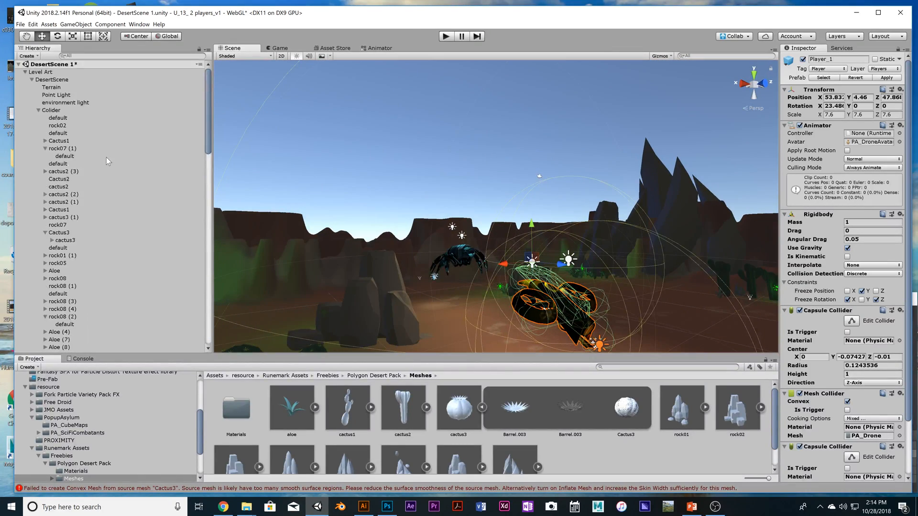
left_click(32, 80)
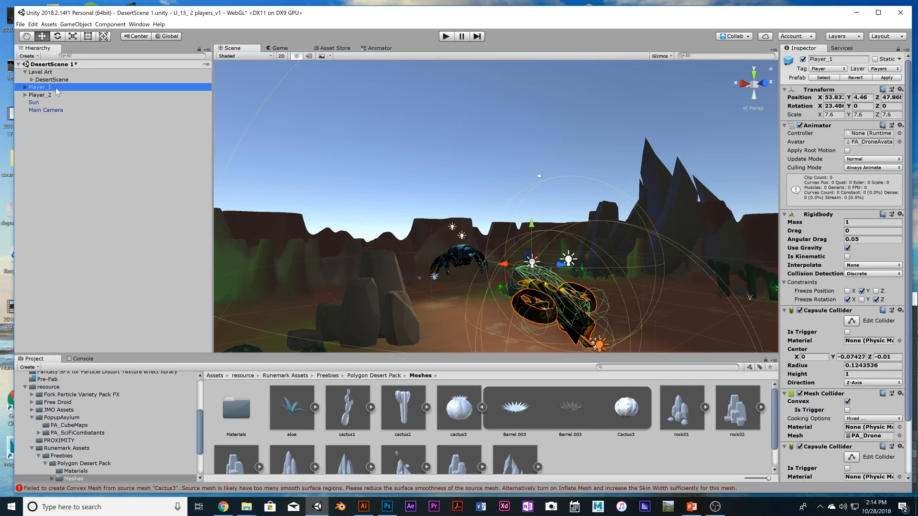
scroll(531, 328, "up", 3)
left_click_drag(548, 334, 595, 311, "alt")
left_click(567, 310)
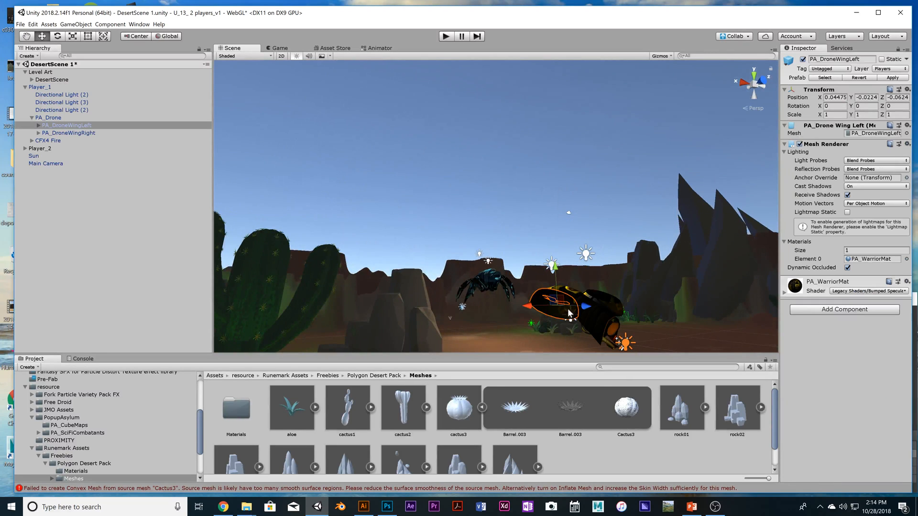
left_click(40, 119)
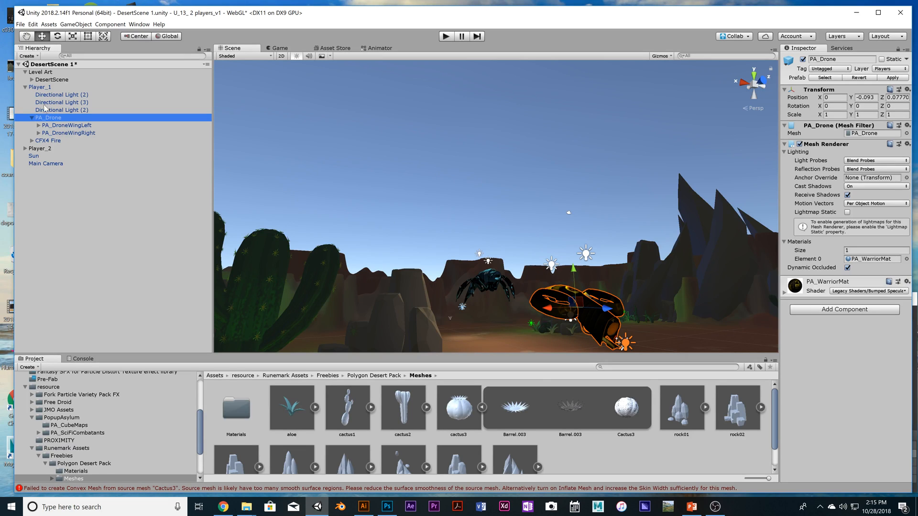
left_click(40, 87)
Browse the meshes available for Player_1's mesh collider without changing it, and view the collider outlines from behind the drone
scroll(787, 377, "down", 3)
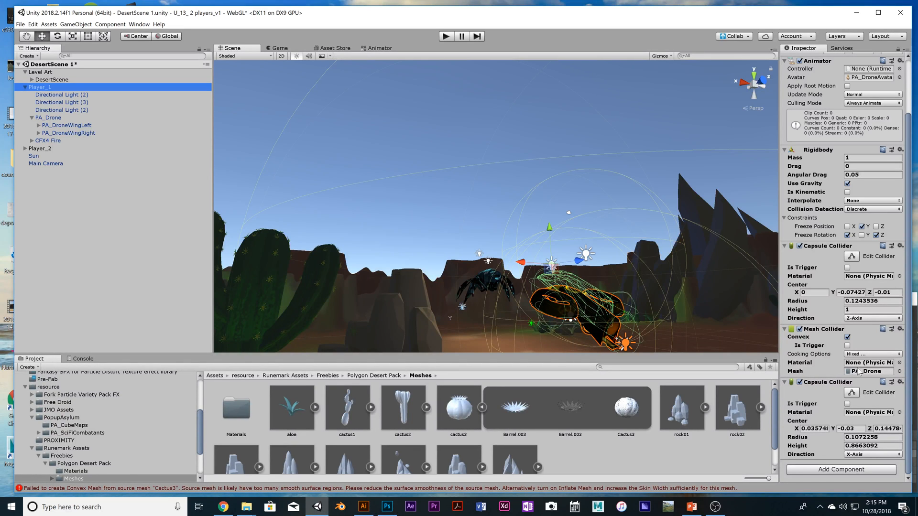
left_click(899, 372)
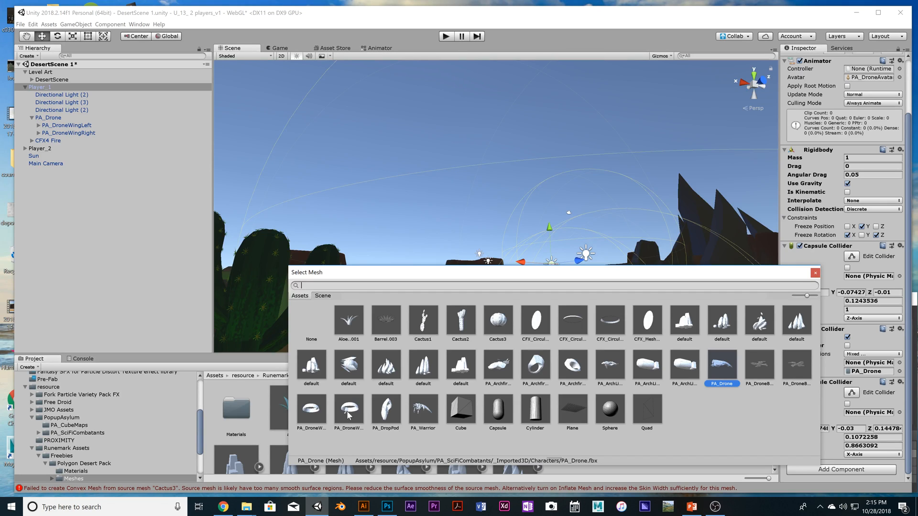
left_click(815, 273)
left_click_drag(631, 319, 478, 315, "alt")
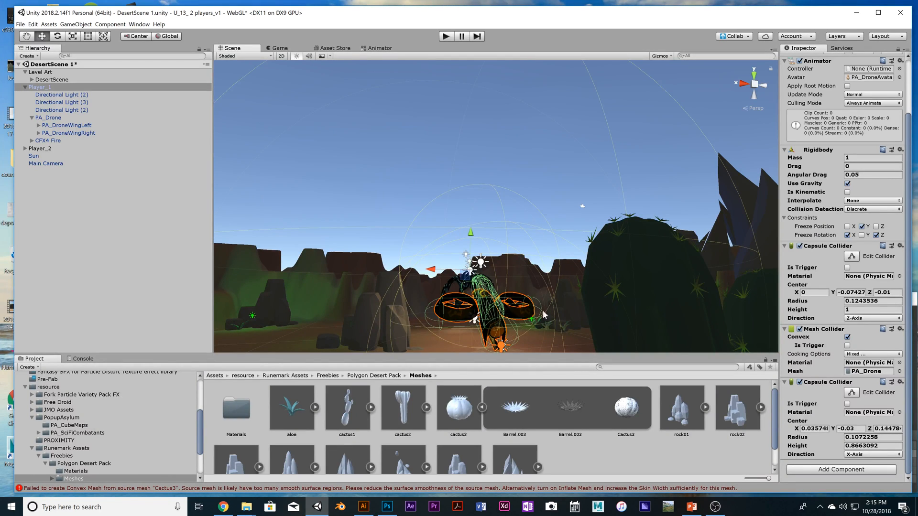
scroll(504, 333, "down", 3)
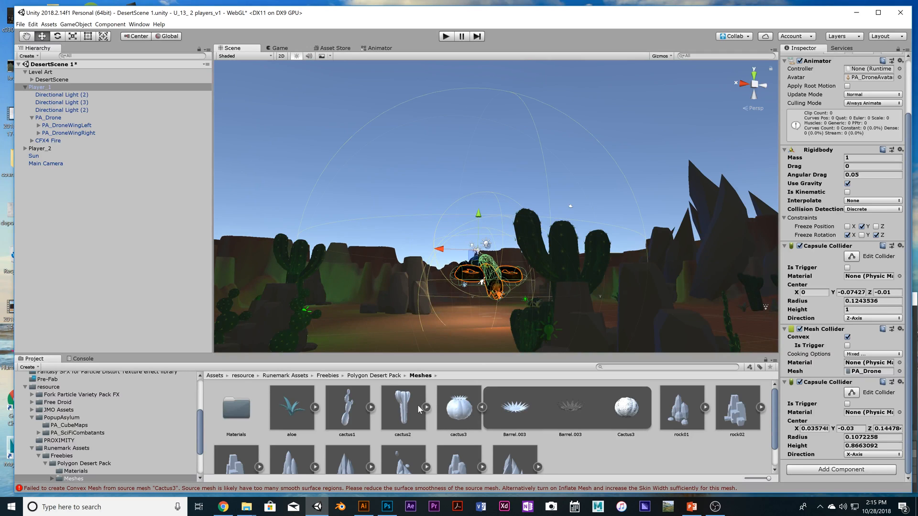
Examine the collider outlines around Player_1 up close, comparing its right wing with the Player_1 parent
scroll(419, 407, "down", 2)
scroll(419, 401, "up", 2)
scroll(492, 314, "up", 2)
left_click_drag(492, 314, 529, 312, "alt")
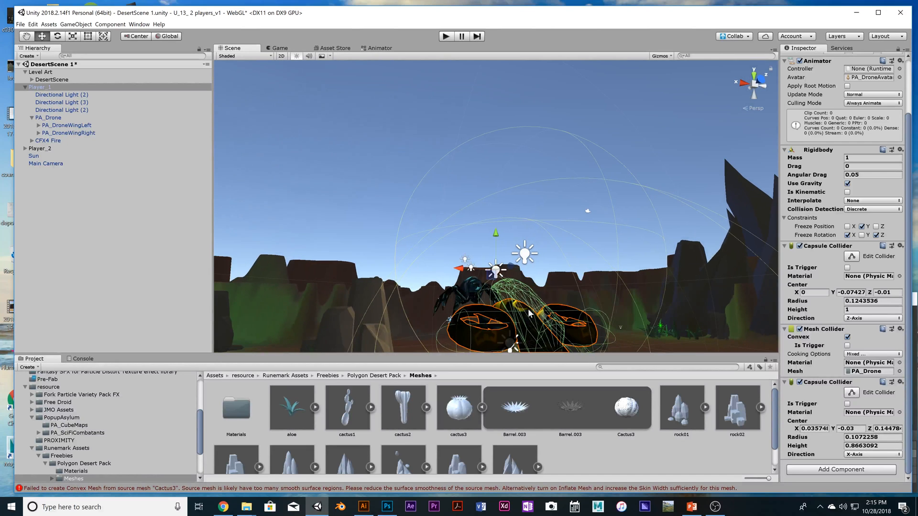
scroll(529, 320, "down", 2)
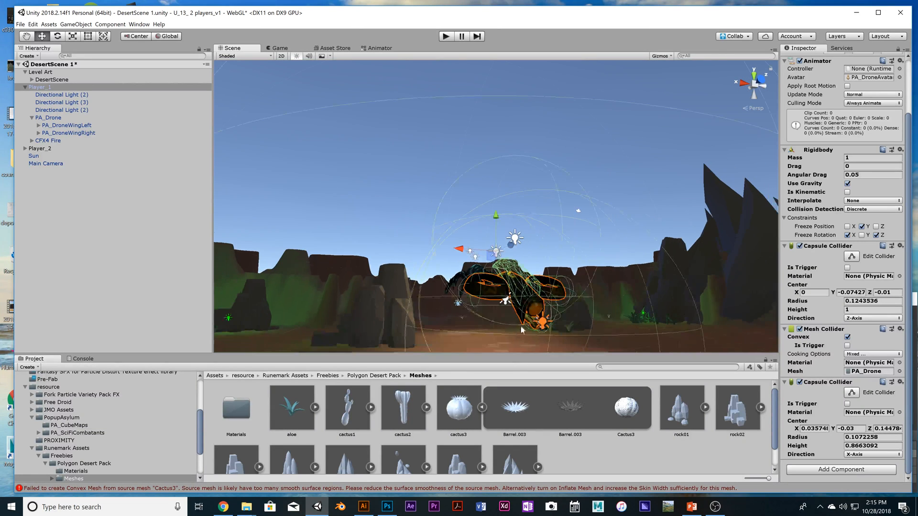
left_click(536, 289)
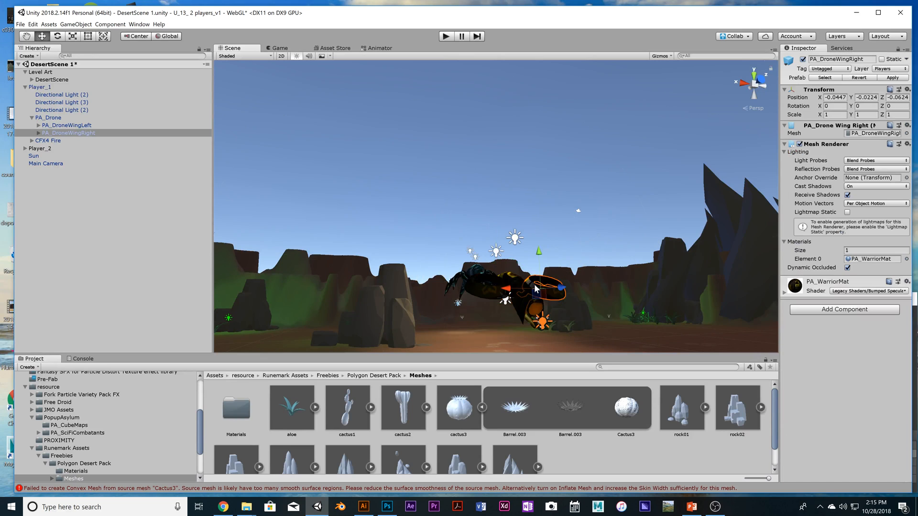
left_click(522, 284)
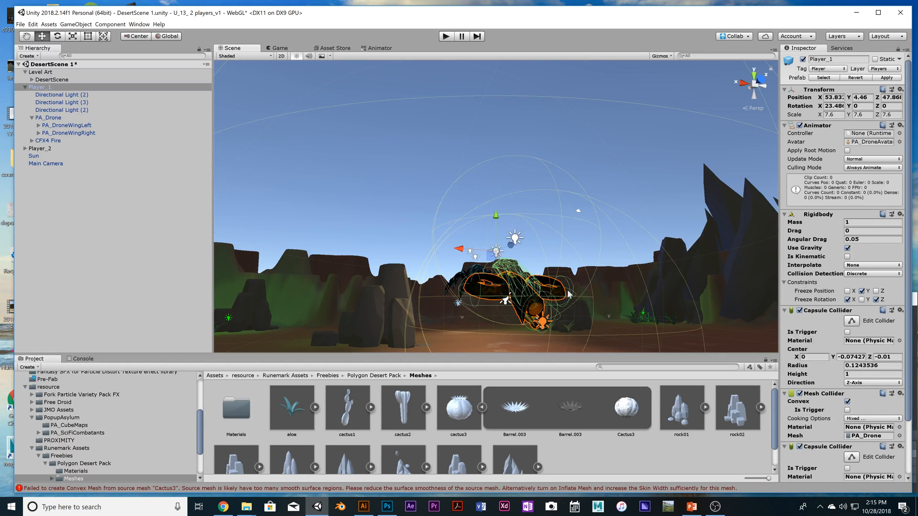
scroll(533, 290, "down", 3)
scroll(536, 293, "up", 3)
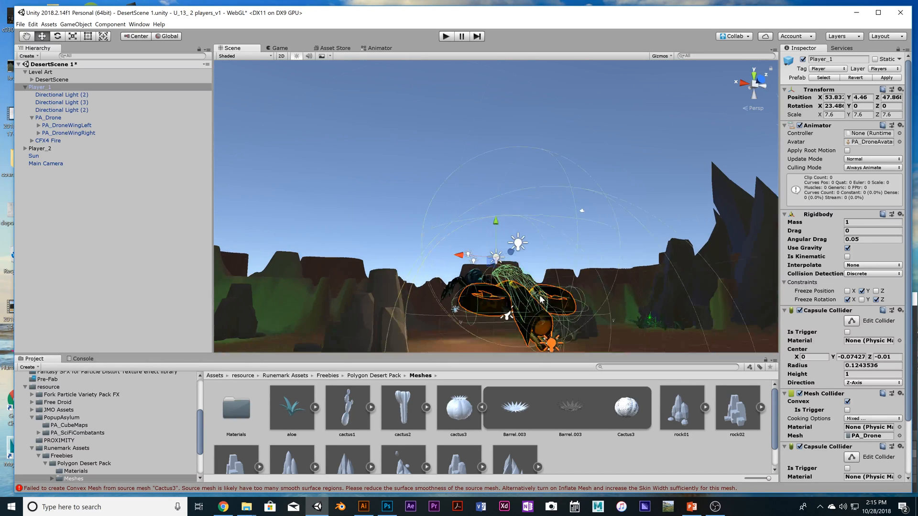
Select the rock near the spider-like player and examine its convex mesh collider
left_click_drag(558, 301, 483, 312, "alt")
scroll(486, 312, "up", 5)
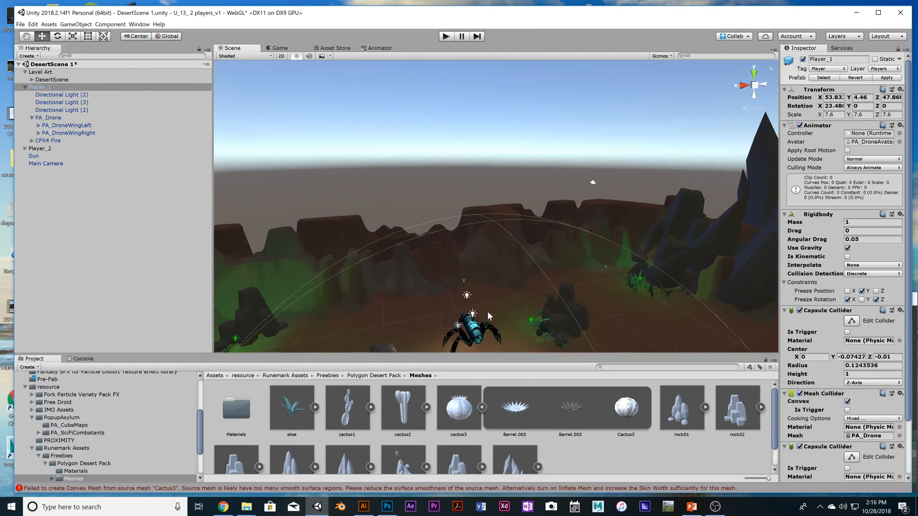
left_click(555, 326)
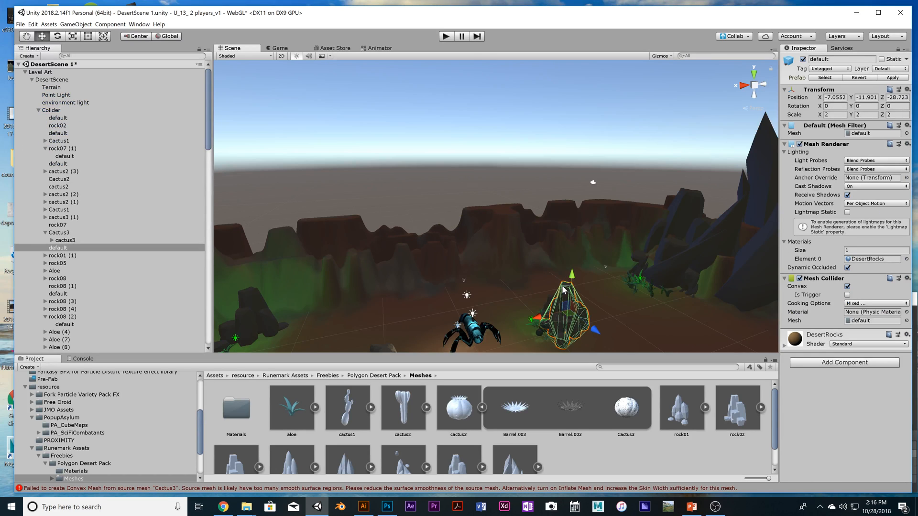
left_click_drag(591, 310, 573, 339, "alt")
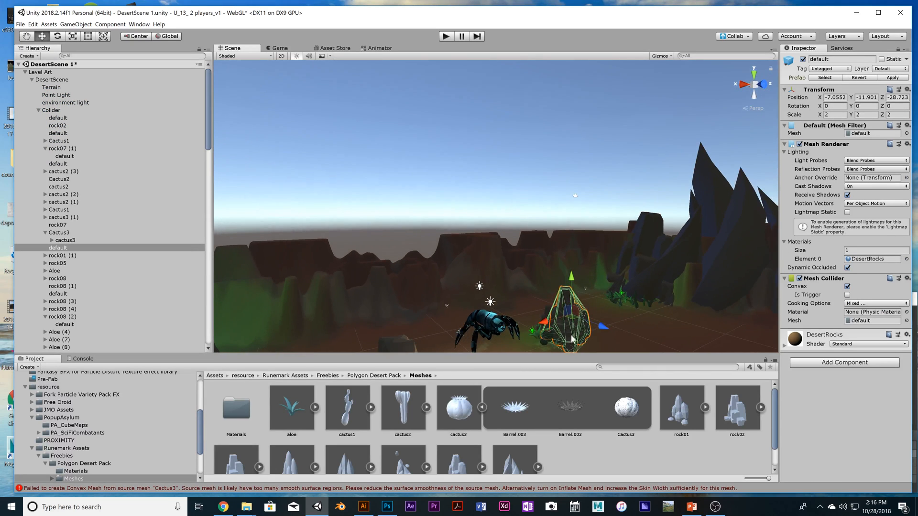
Add a Mesh Collider to the cactus3 object under cactus3 (1)
left_click(545, 345)
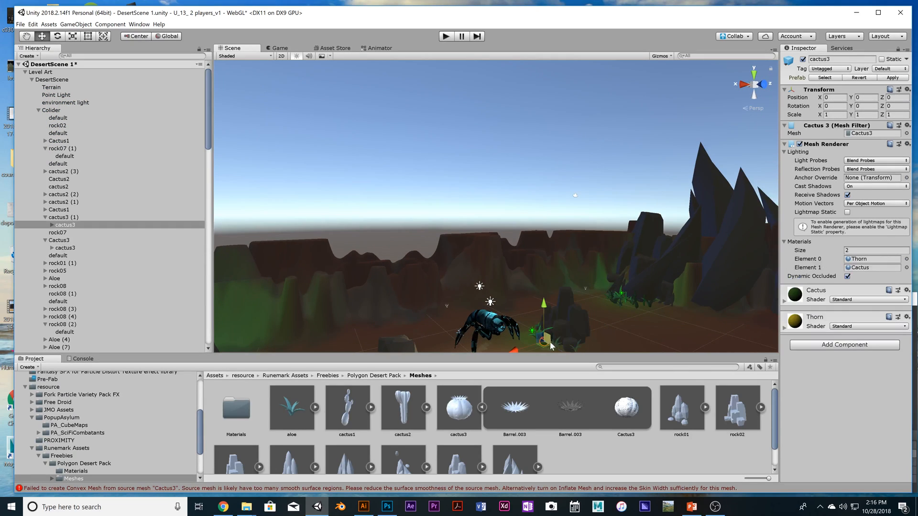
left_click(826, 345)
type("mesh")
left_click(812, 220)
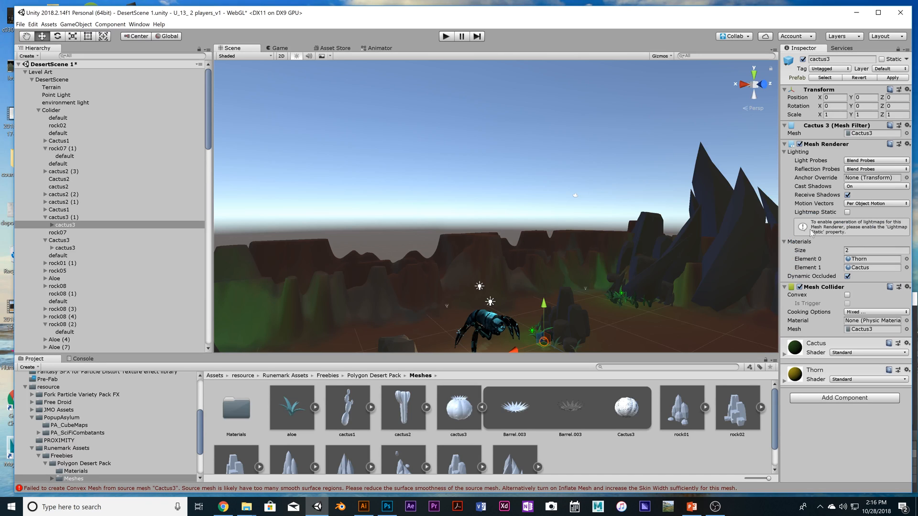
Make the mesh collider of cactus3 (1)'s cactus convex and set its cooking options to Everything
left_click(905, 313)
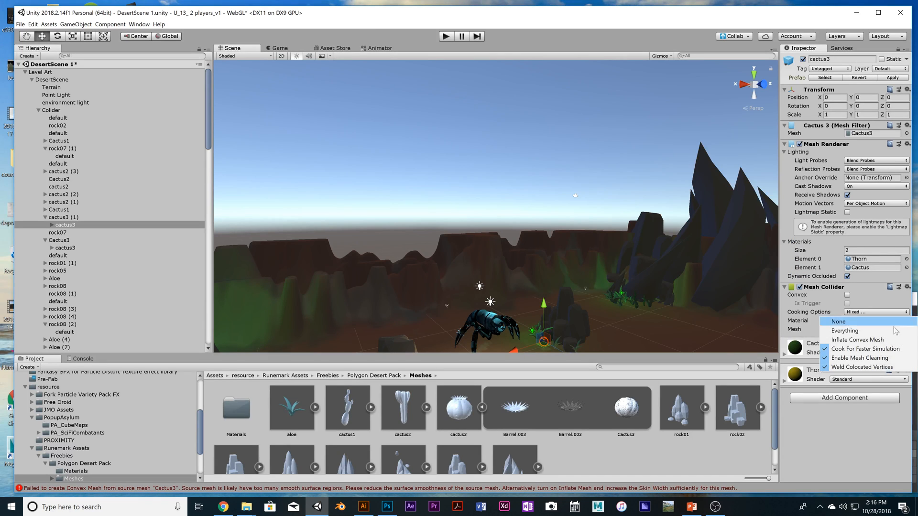
left_click(819, 297)
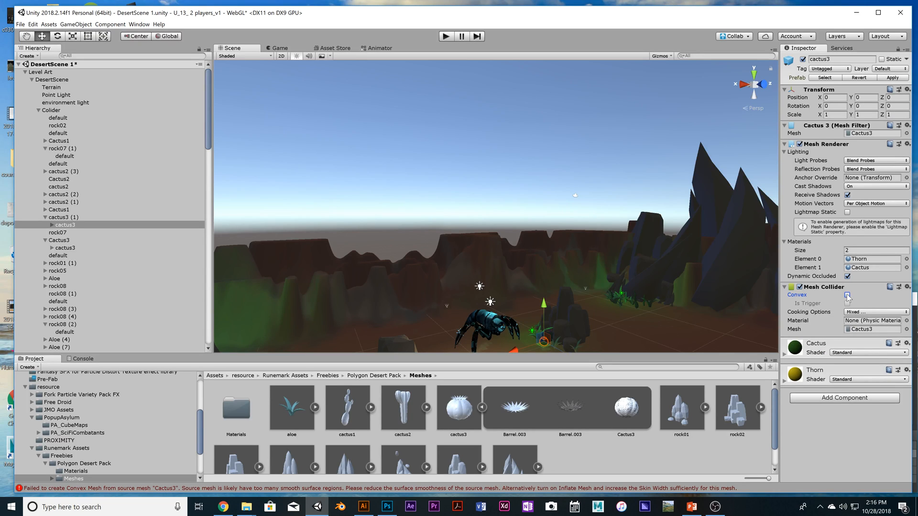
left_click(847, 296)
left_click(871, 312)
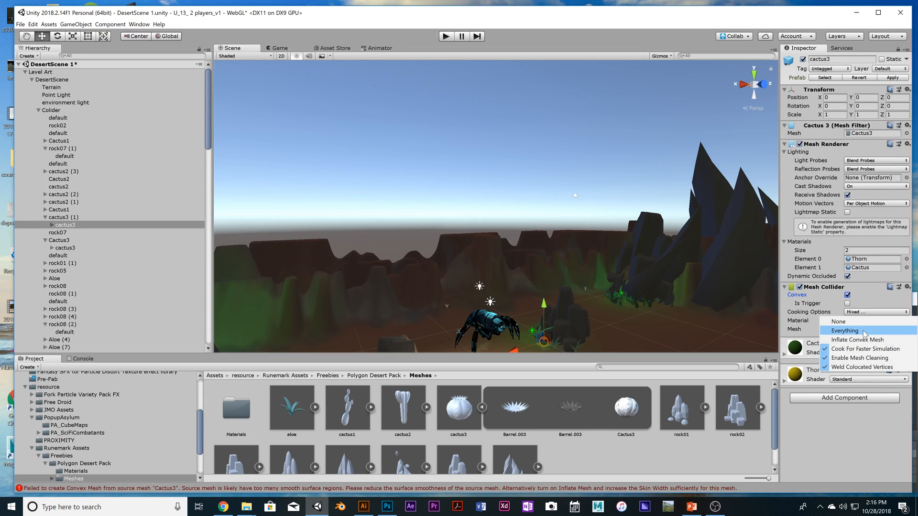
left_click(865, 333)
left_click(613, 331)
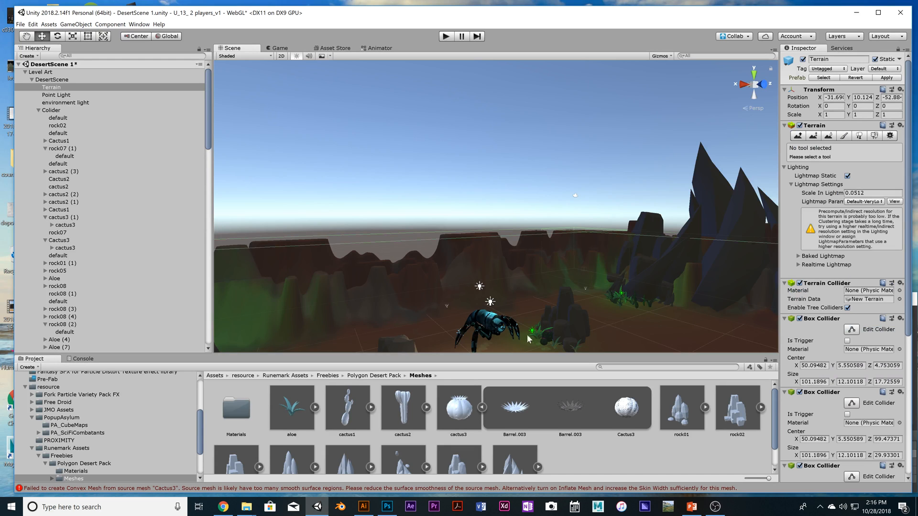
Select the rock mesh under rock07 (5) and check its convex mesh collider
scroll(549, 335, "down", 3)
left_click_drag(550, 333, 564, 319, "alt")
left_click(484, 319)
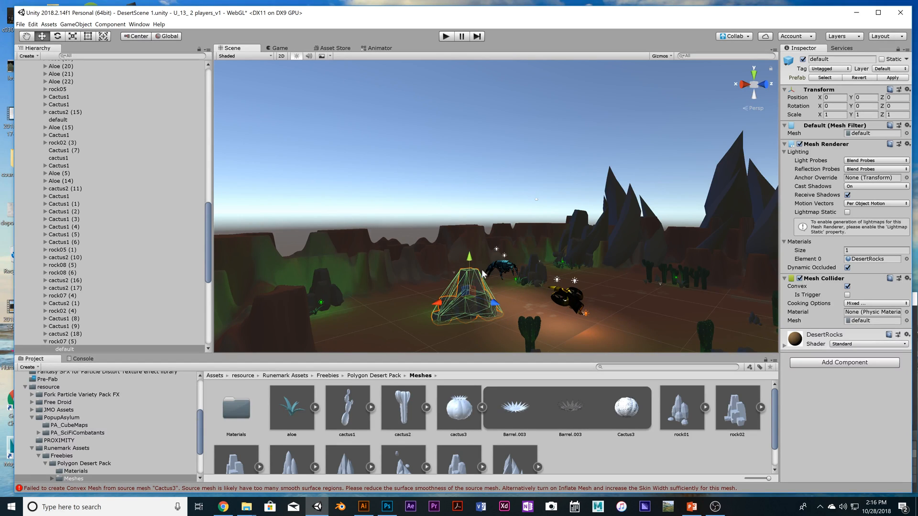
Frame PA_Warrior, collapse Player_1 in the hierarchy, and examine the capsule colliders and Rigidbody on the Player_2 parent
left_click(508, 271)
key("f")
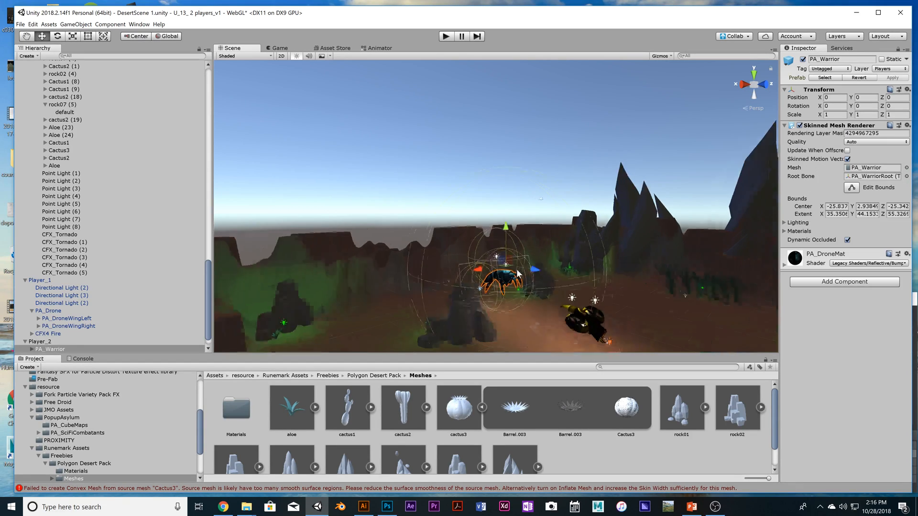
left_click_drag(533, 284, 528, 281, "alt")
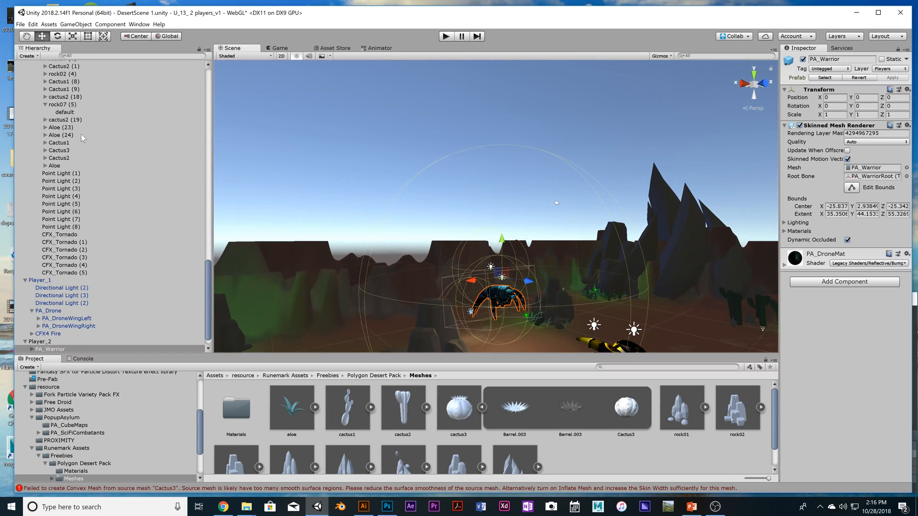
left_click(26, 281)
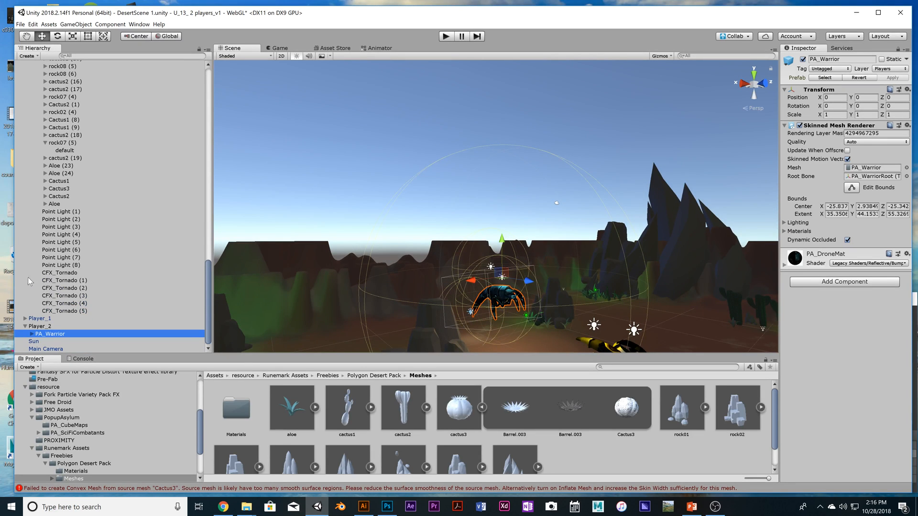
left_click(39, 326)
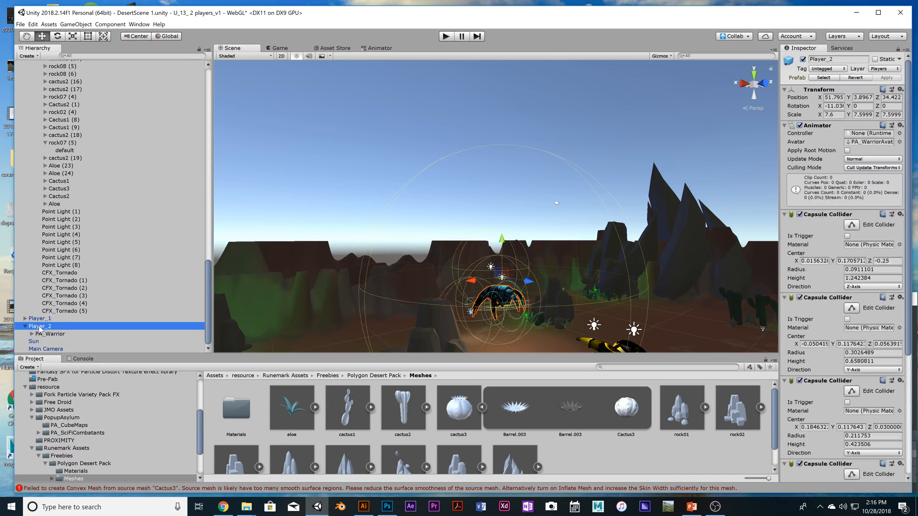
left_click_drag(528, 318, 469, 289, "alt")
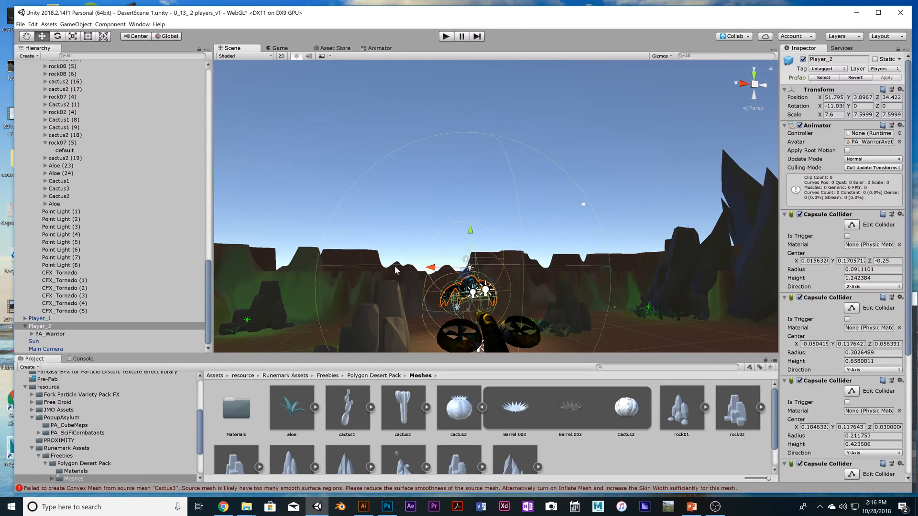
left_click_drag(379, 286, 475, 336, "alt")
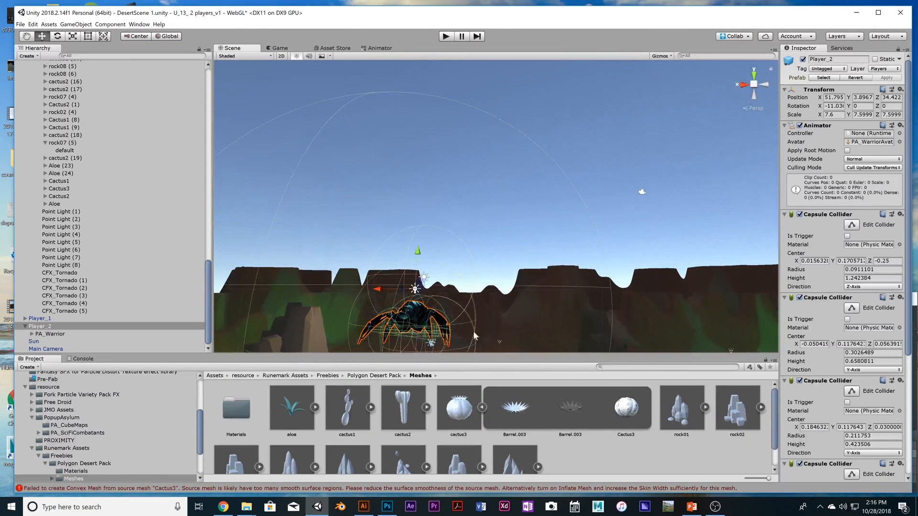
scroll(812, 318, "down", 8)
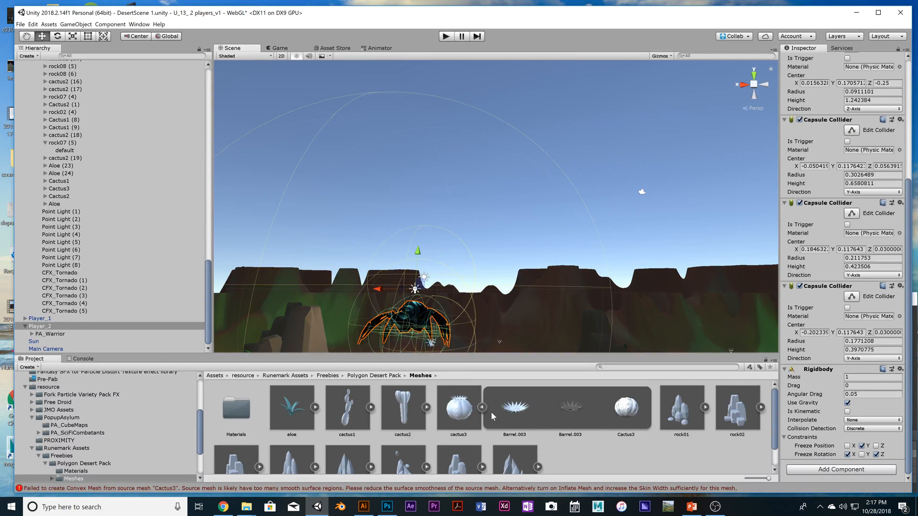
scroll(494, 414, "down", 1)
scroll(506, 418, "up", 1)
Try to give Player_2 a convex Mesh Collider that uses the PA_Warrior mesh
left_click(800, 470)
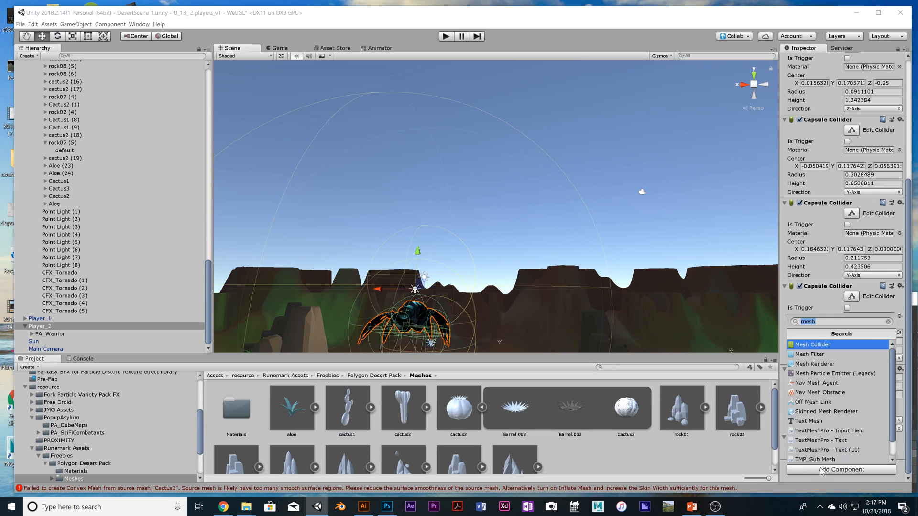
left_click(830, 346)
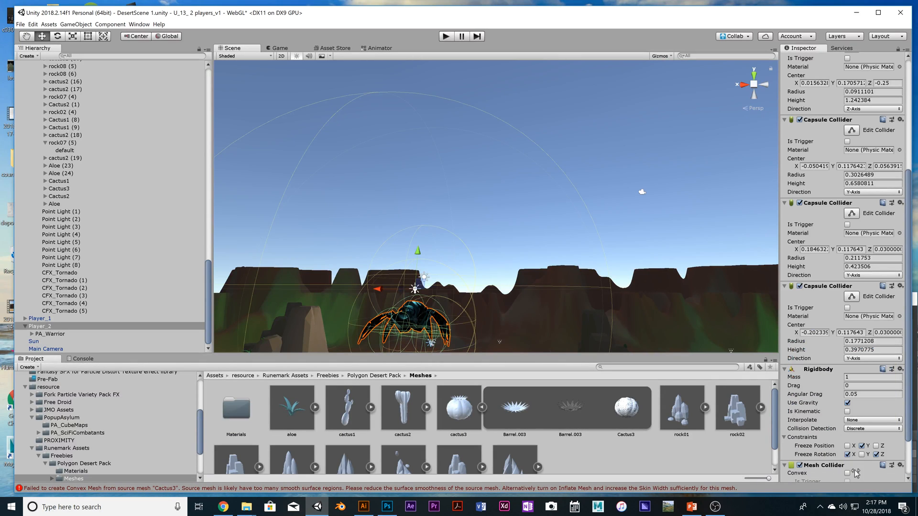
scroll(866, 459, "down", 2)
left_click(847, 420)
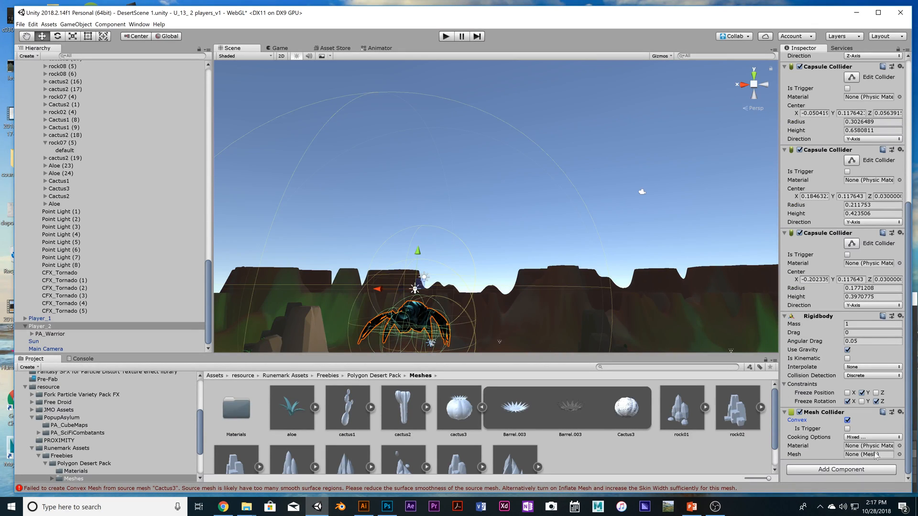
left_click(899, 455)
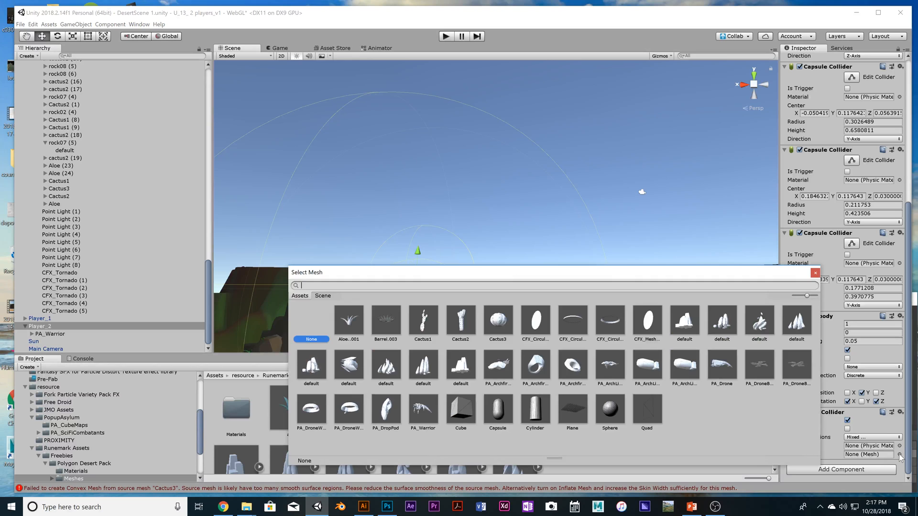
left_click(423, 410)
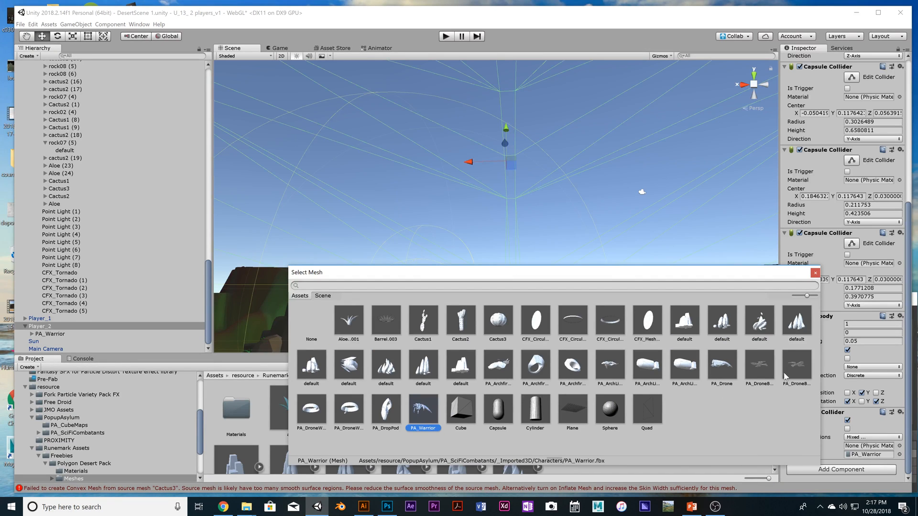
left_click(815, 275)
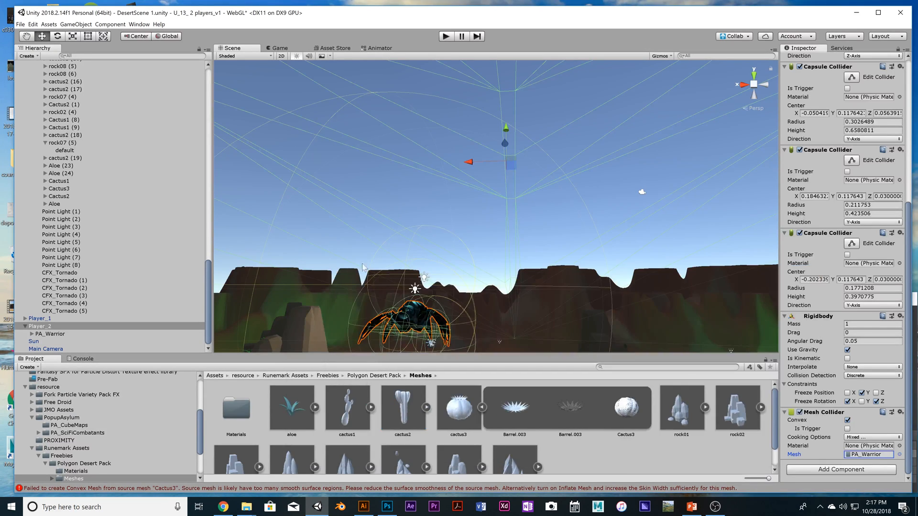
Compare the new mesh collider's outline with the whole level, and remove the Mesh Collider from Player_2
scroll(414, 248, "up", 8)
scroll(420, 250, "down", 7)
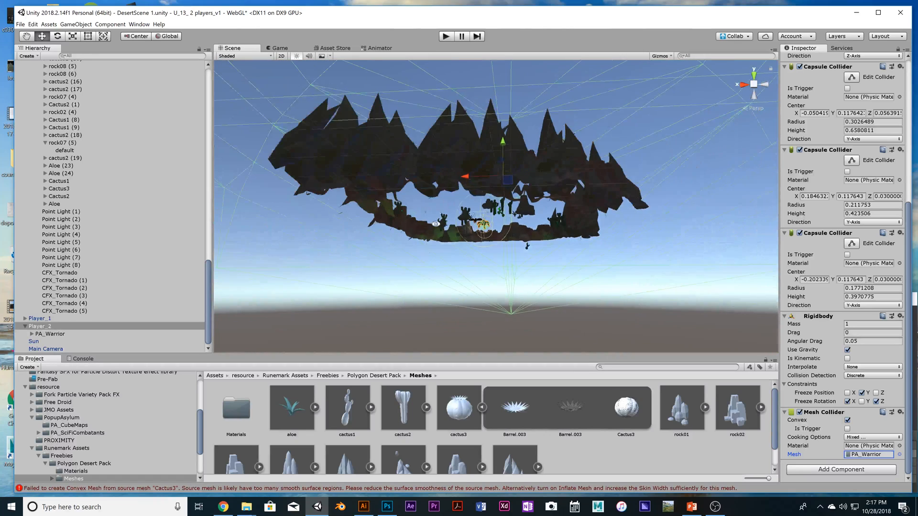
left_click_drag(420, 251, 554, 232, "alt")
scroll(500, 242, "down", 8)
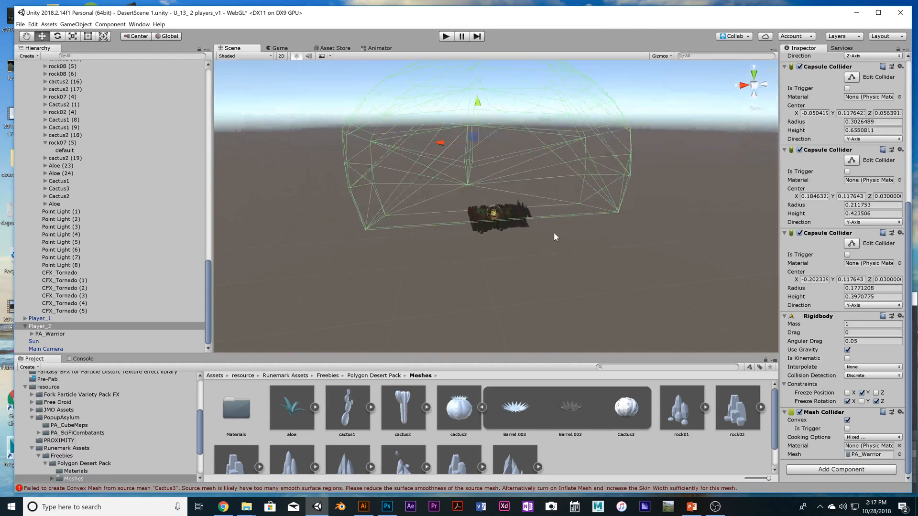
scroll(555, 230, "up", 6)
scroll(546, 232, "up", 6)
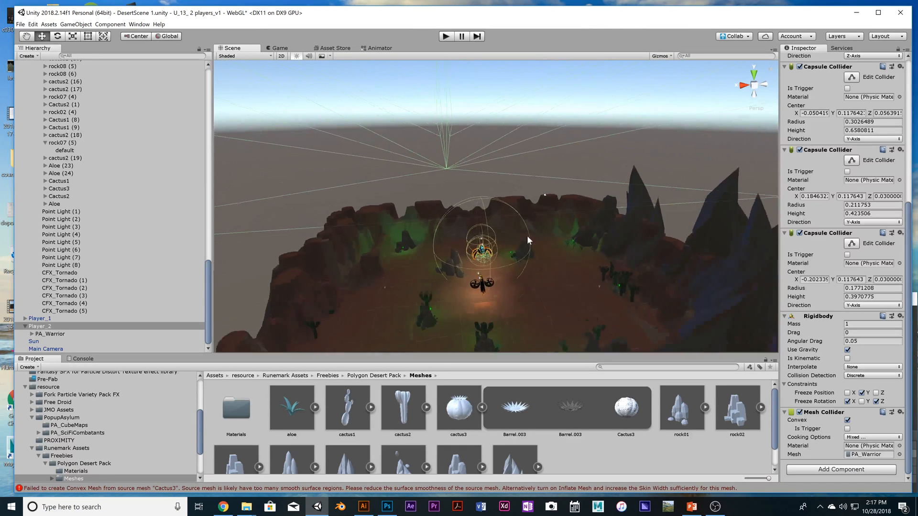
left_click(900, 412)
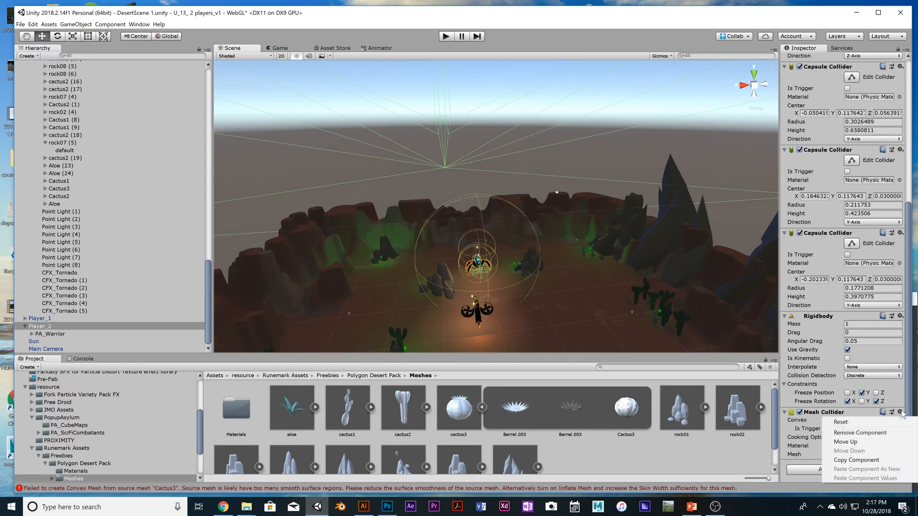
left_click(860, 433)
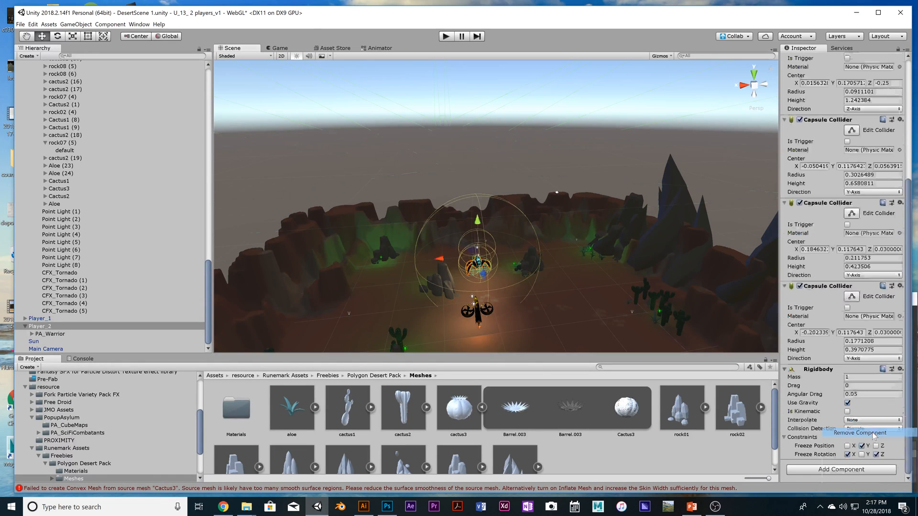
Examine the colliders around the Player_2 spider and the convex mesh collider on the nearby rock
left_click_drag(310, 273, 597, 310, "alt")
scroll(504, 306, "down", 5)
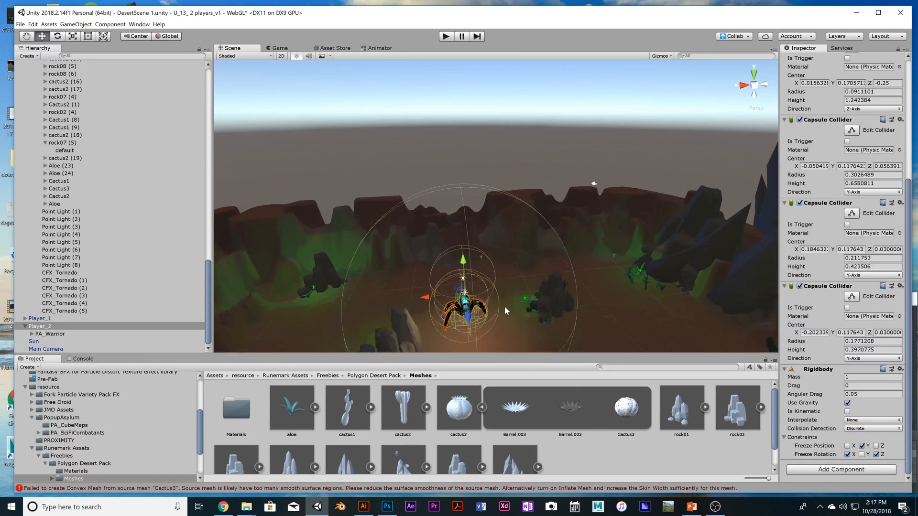
scroll(524, 292, "up", 8)
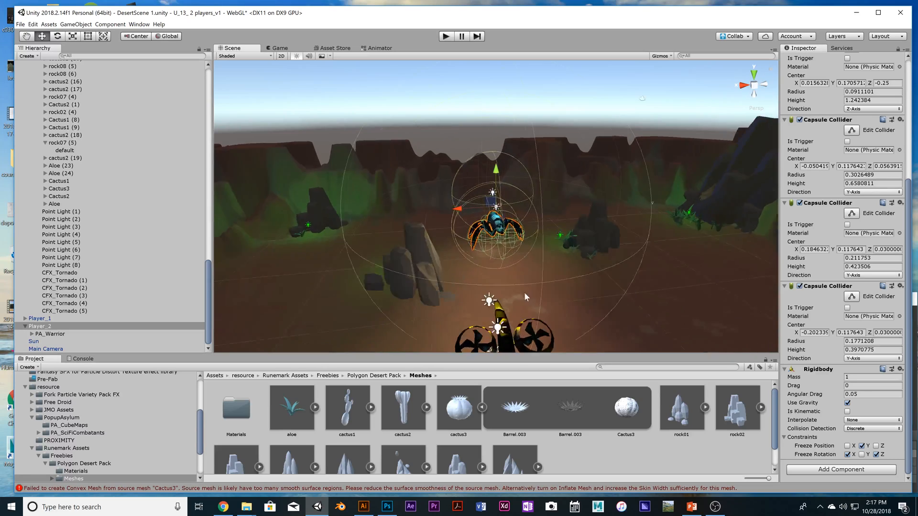
left_click_drag(520, 296, 648, 178, "alt")
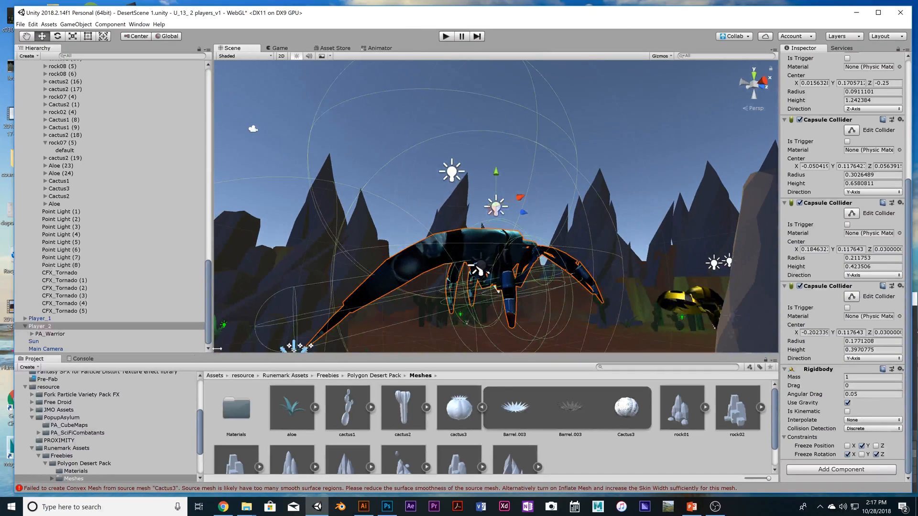
left_click(283, 324)
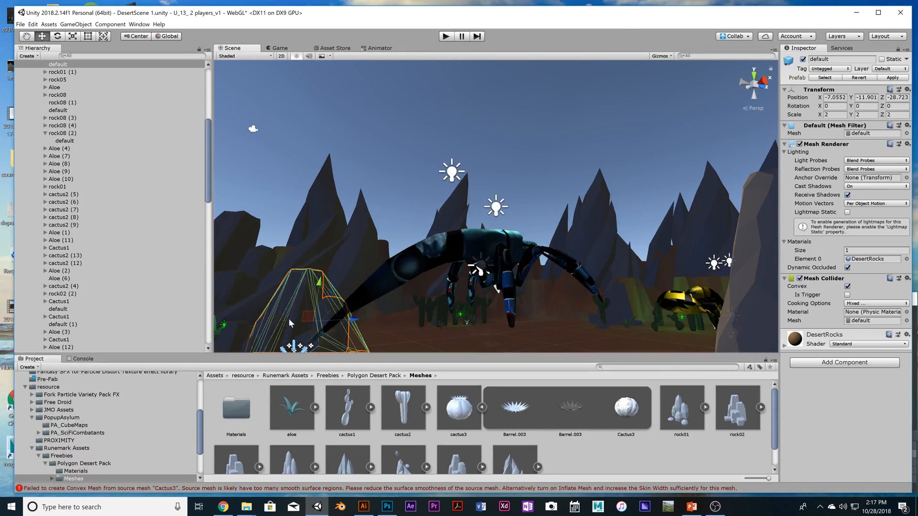
left_click(422, 258)
left_click_drag(420, 256, 500, 281, "alt")
Enlarge and raise Player_2's first capsule collider to a radius of about 0.176 and a centre Y of about 0.255
left_click(38, 341)
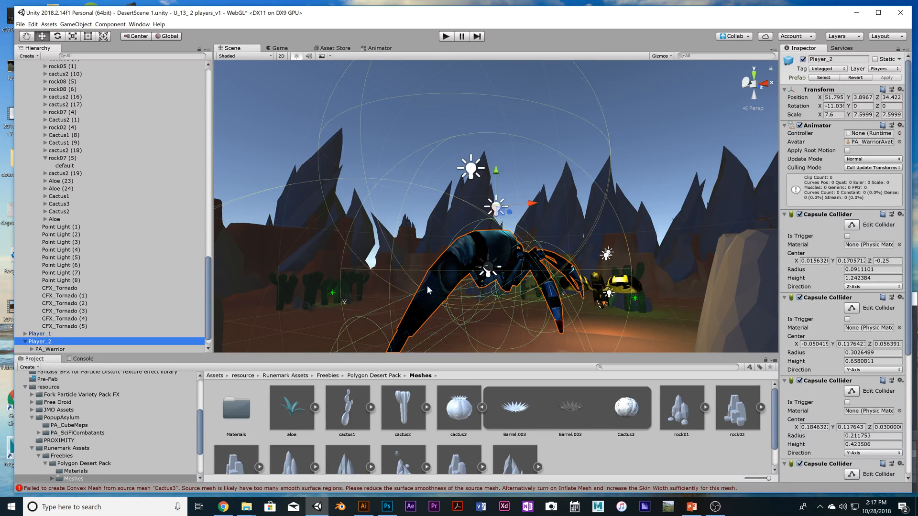
left_click(851, 391)
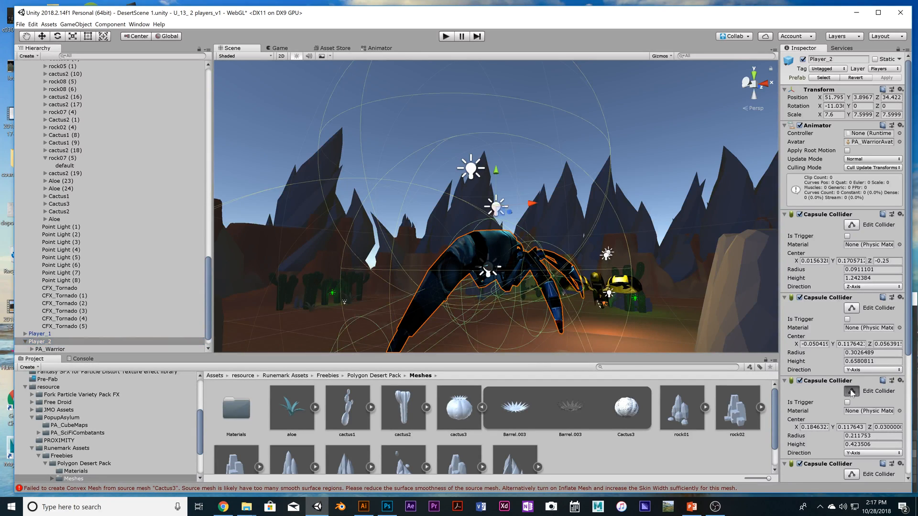
left_click(850, 391)
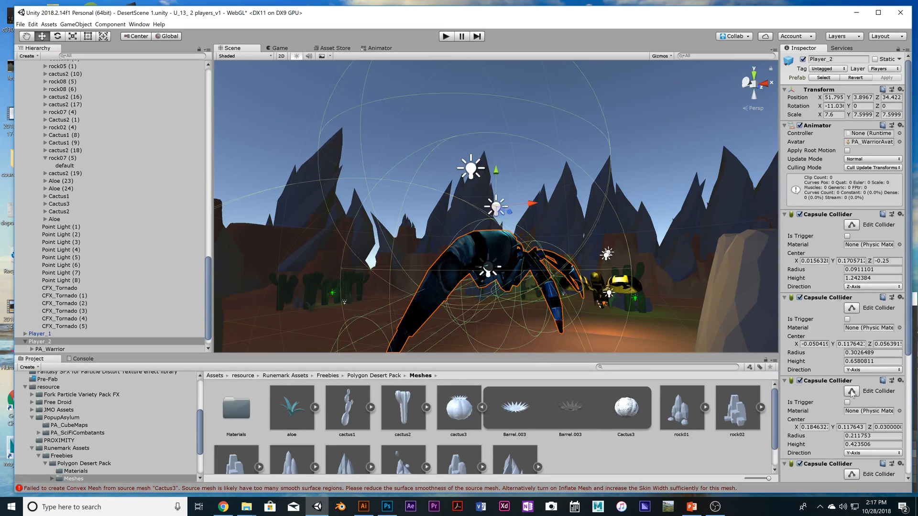
left_click(851, 308)
left_click(851, 308)
left_click(851, 225)
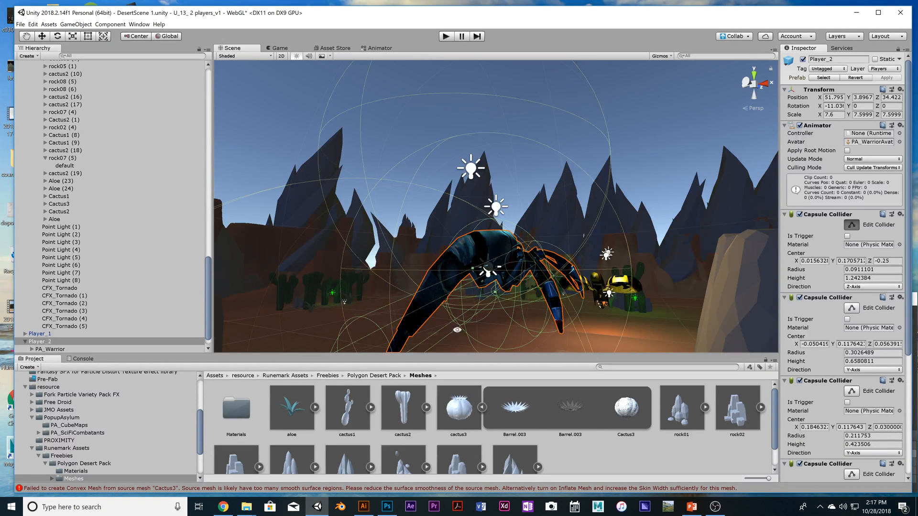
left_click_drag(406, 334, 338, 371, "alt")
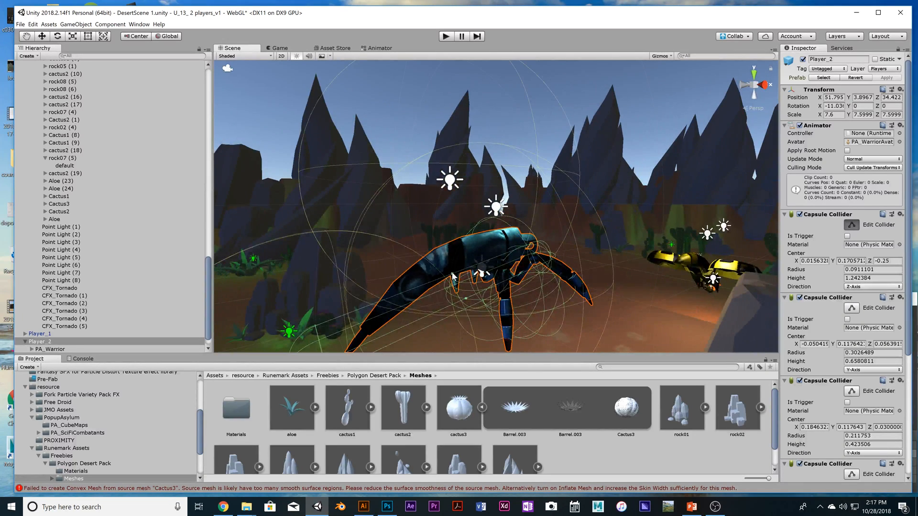
left_click_drag(452, 275, 434, 238)
Inspect the collider fit around Player_2, the Player_1 drone and the rock07 (5) mesh from several angles
left_click_drag(435, 303, 201, 272, "alt")
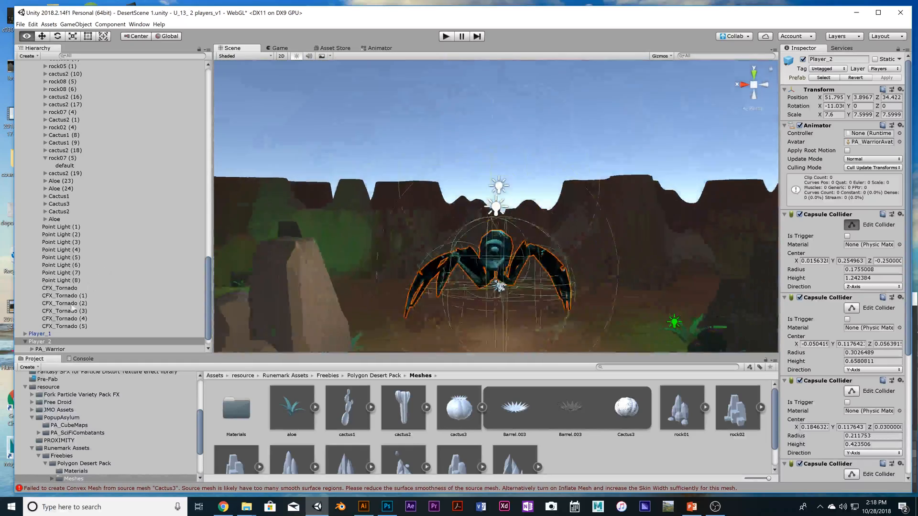
left_click_drag(73, 307, 61, 327, "alt")
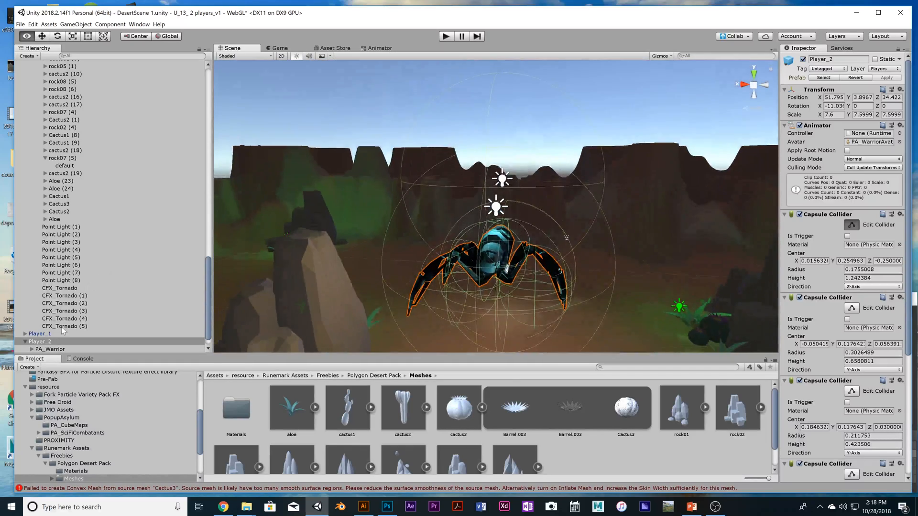
left_click_drag(706, 196, 636, 267, "alt")
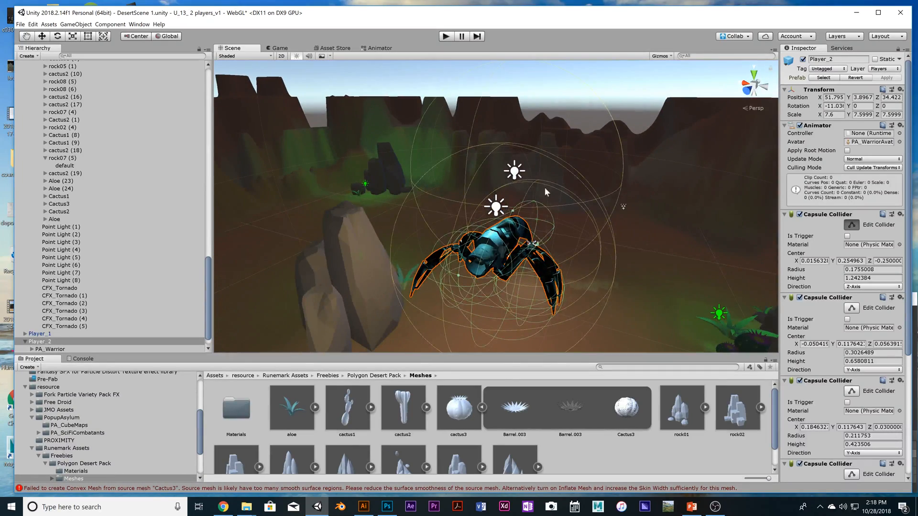
left_click_drag(559, 282, 479, 252, "alt")
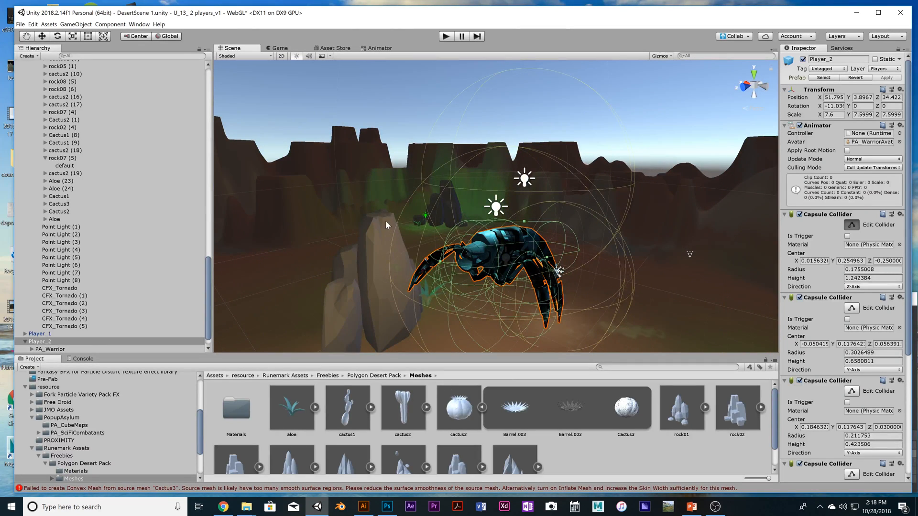
left_click_drag(386, 221, 607, 311, "alt")
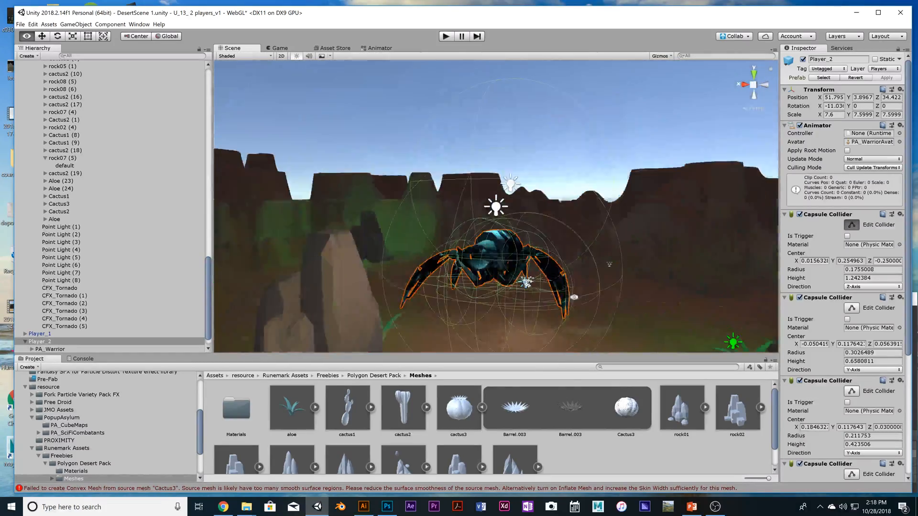
scroll(539, 311, "down", 12)
left_click_drag(532, 308, 248, 253, "alt")
left_click(337, 277)
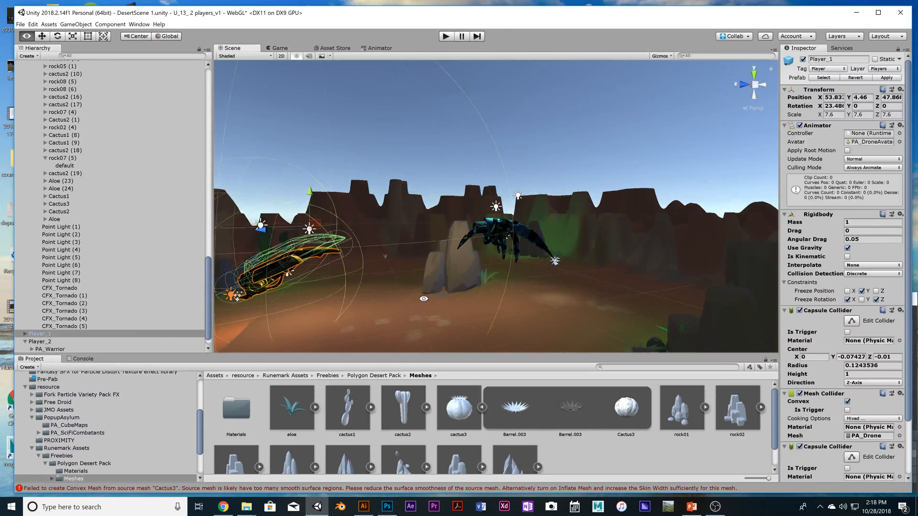
left_click_drag(338, 277, 311, 307, "alt")
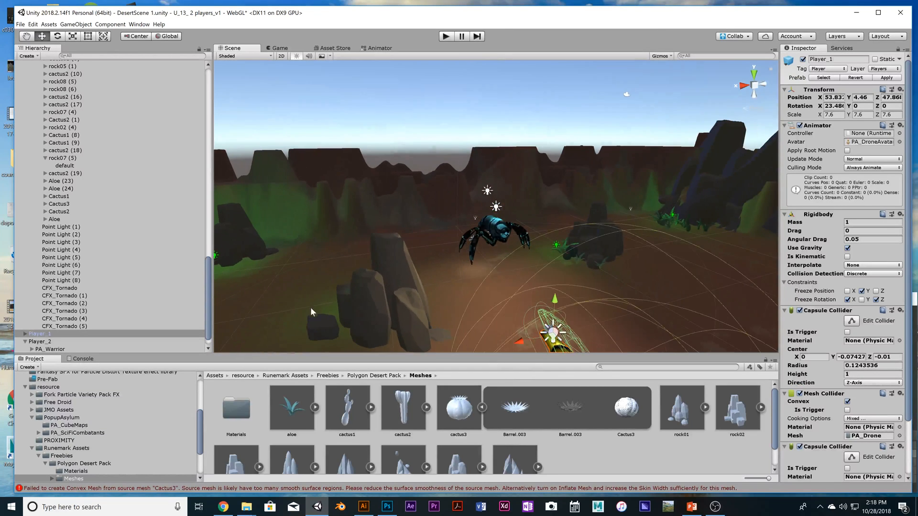
left_click(363, 288)
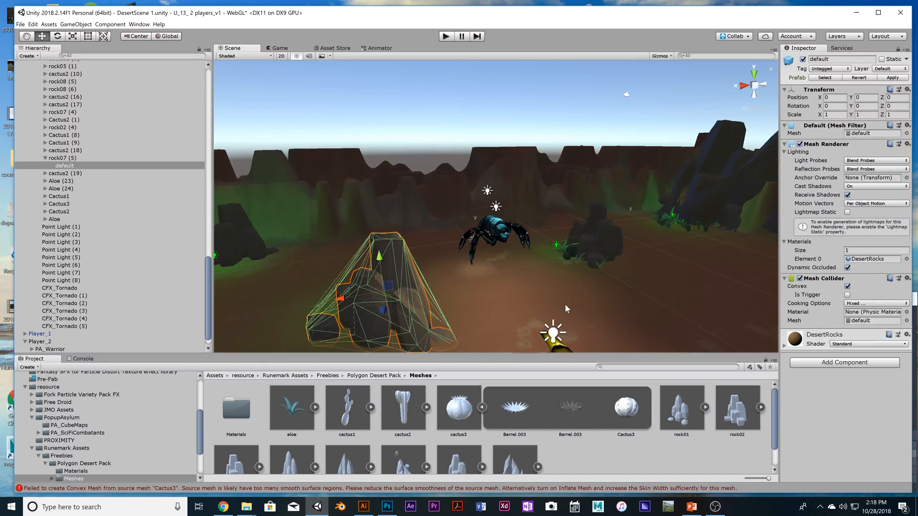
left_click_drag(564, 303, 387, 288, "alt")
scroll(360, 287, "down", 10)
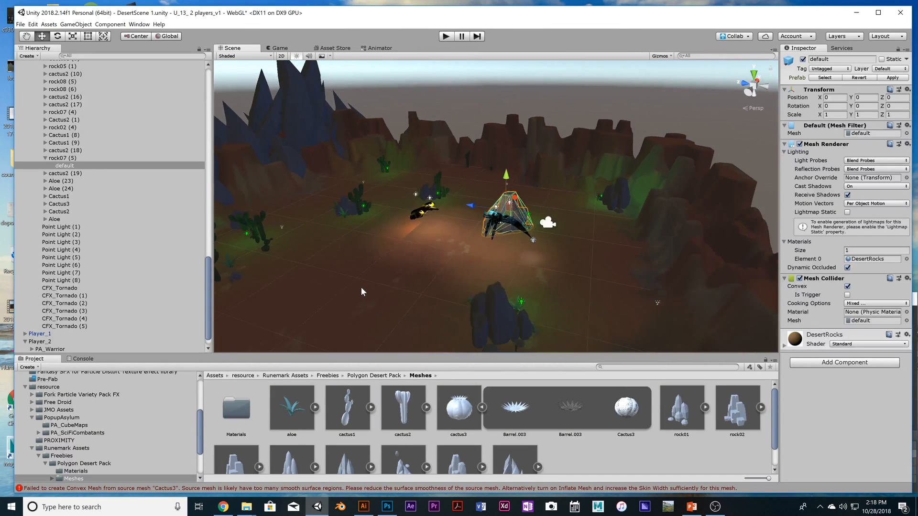
left_click_drag(707, 287, 375, 283, "alt")
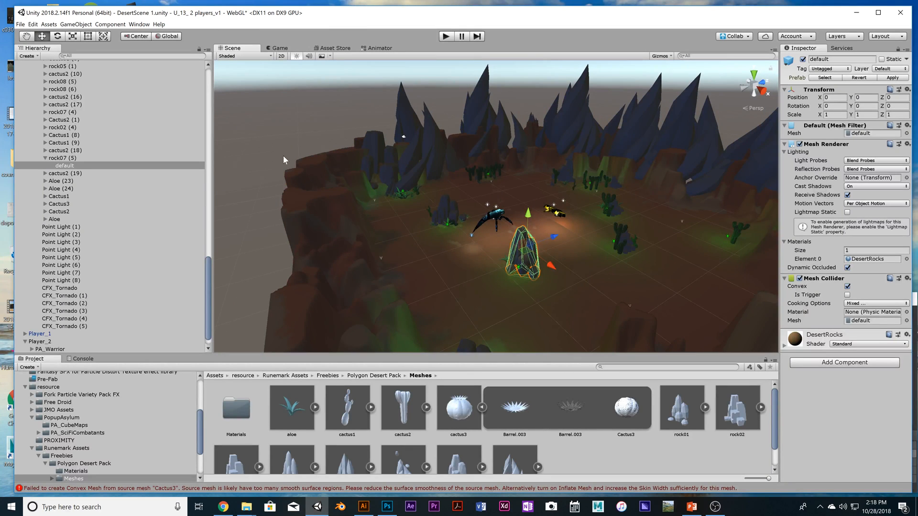
Collapse the DesertScene group in the hierarchy and disable the Sun light object
scroll(104, 134, "up", 20)
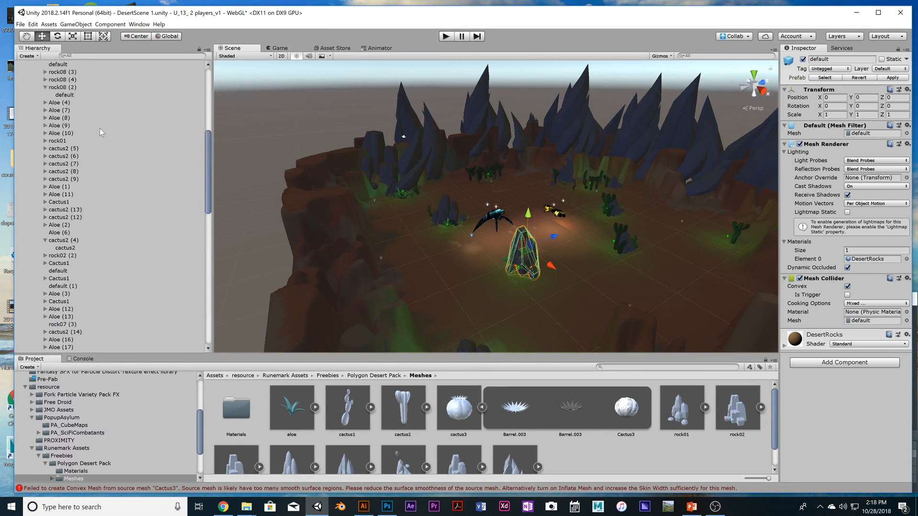
left_click(53, 81)
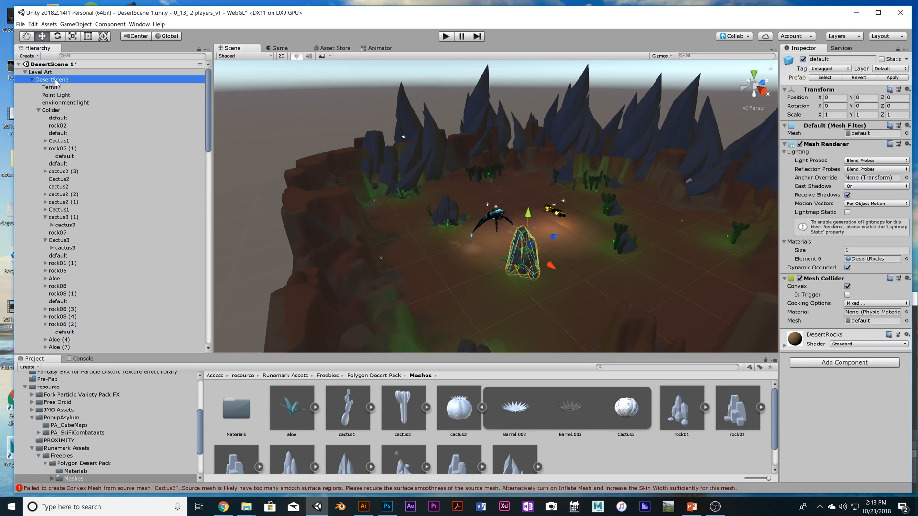
left_click(32, 79)
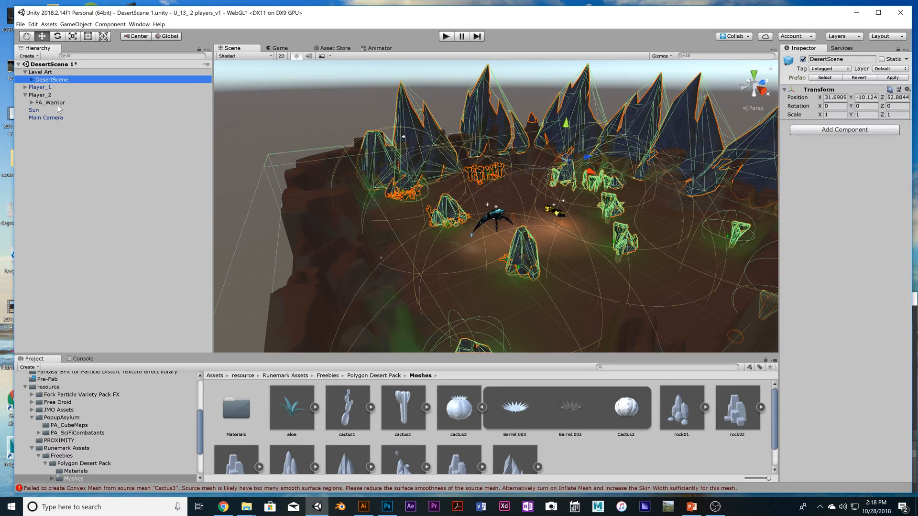
left_click_drag(56, 118, 60, 113)
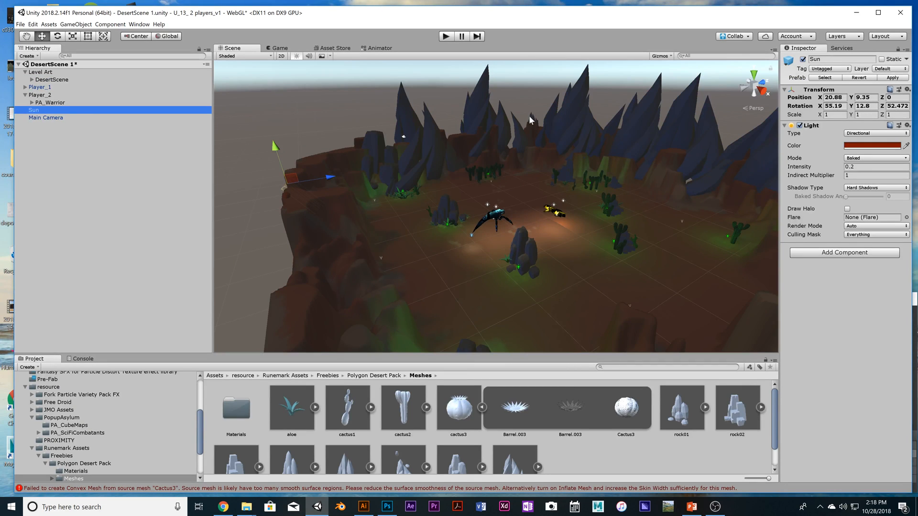
left_click(803, 59)
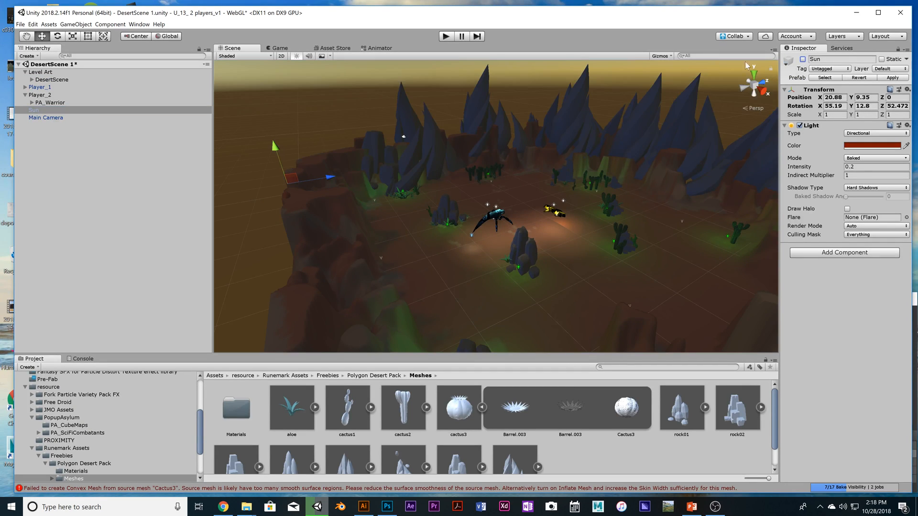
Disable the Point Light and environment light objects together inside DesertScene to compare the scene lighting
left_click(52, 80)
key("Right")
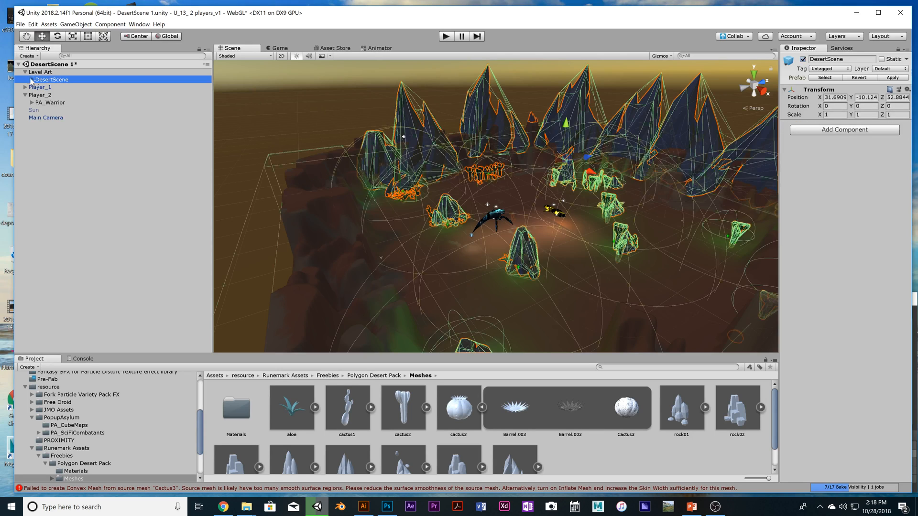
left_click(83, 102)
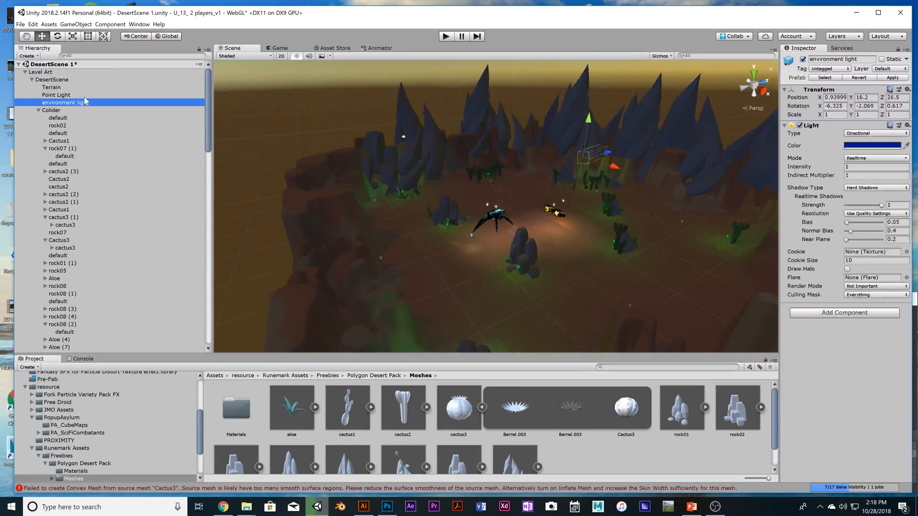
left_click(86, 95, "shift")
left_click(803, 59)
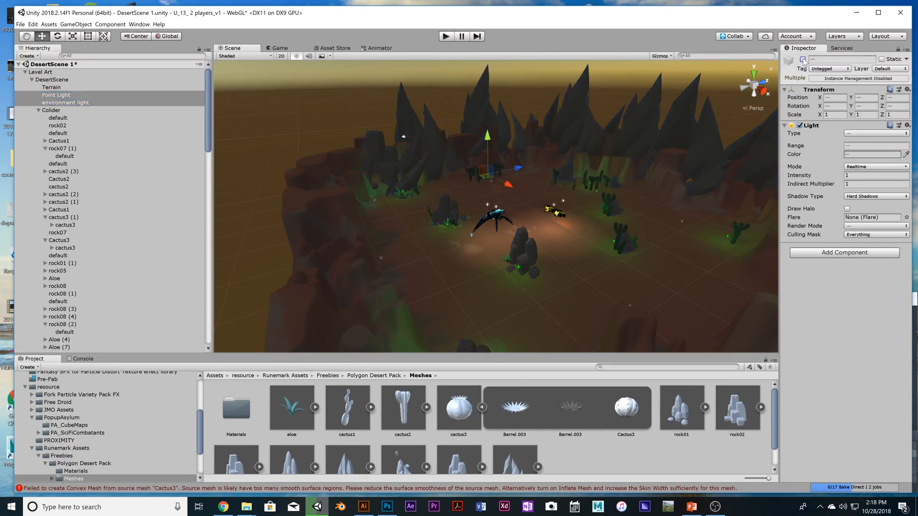
scroll(460, 202, "down", 4)
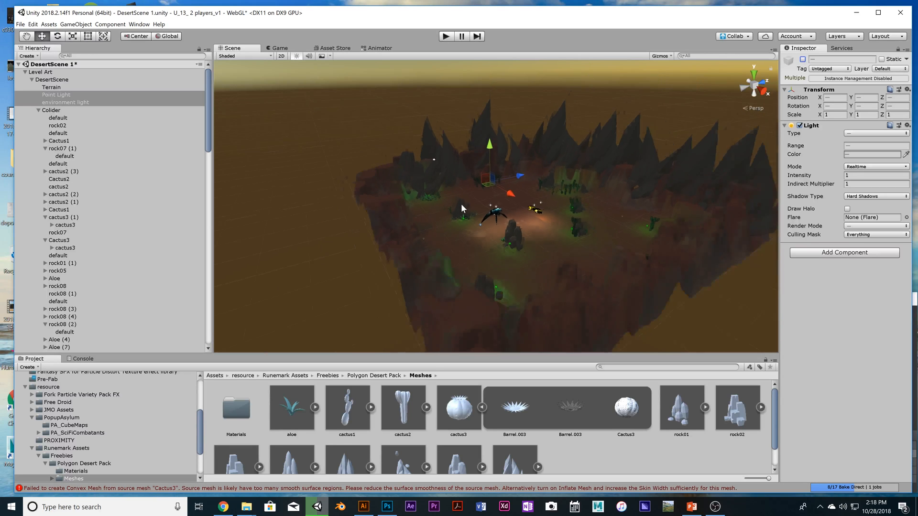
scroll(462, 204, "up", 5)
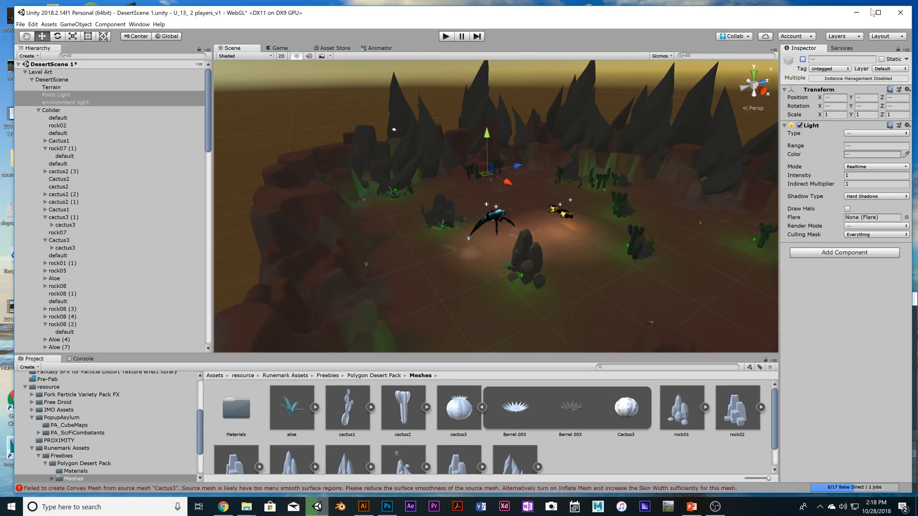
Re-enable the Point Light and environment light objects and view the Point Light's settings
left_click(803, 59)
scroll(79, 127, "down", 5)
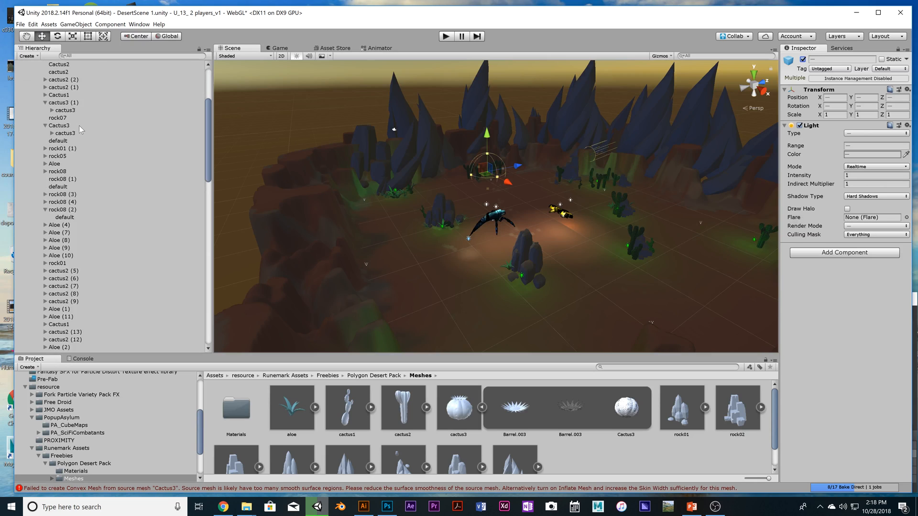
scroll(79, 132, "up", 5)
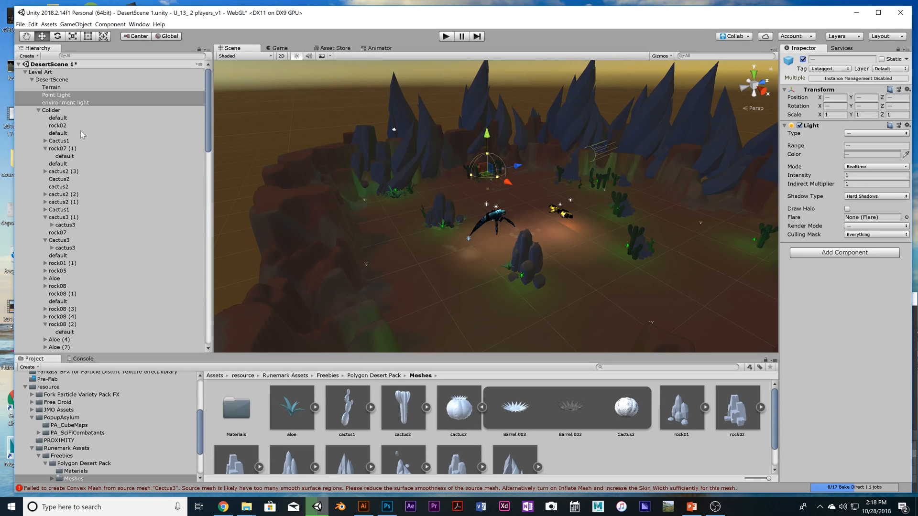
left_click(63, 103)
left_click(63, 95)
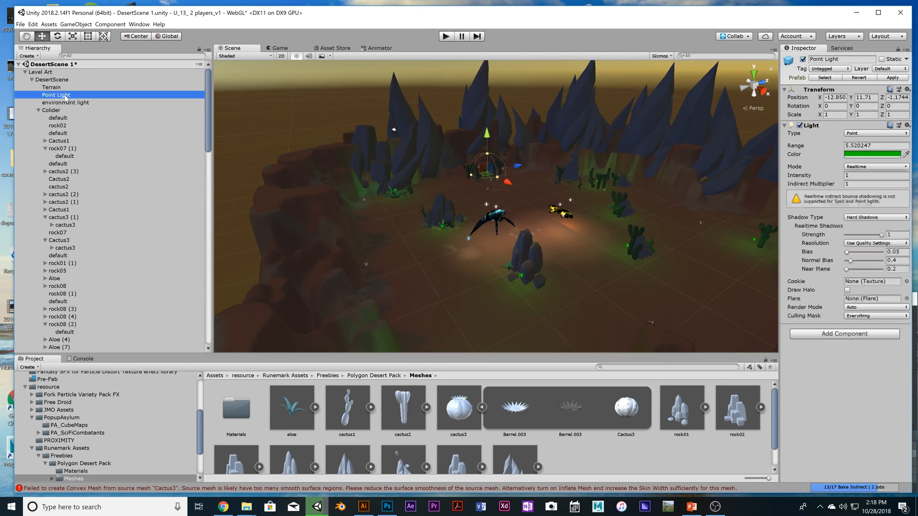
Re-enable the Sun directional light object
scroll(128, 167, "down", 15)
scroll(119, 186, "down", 10)
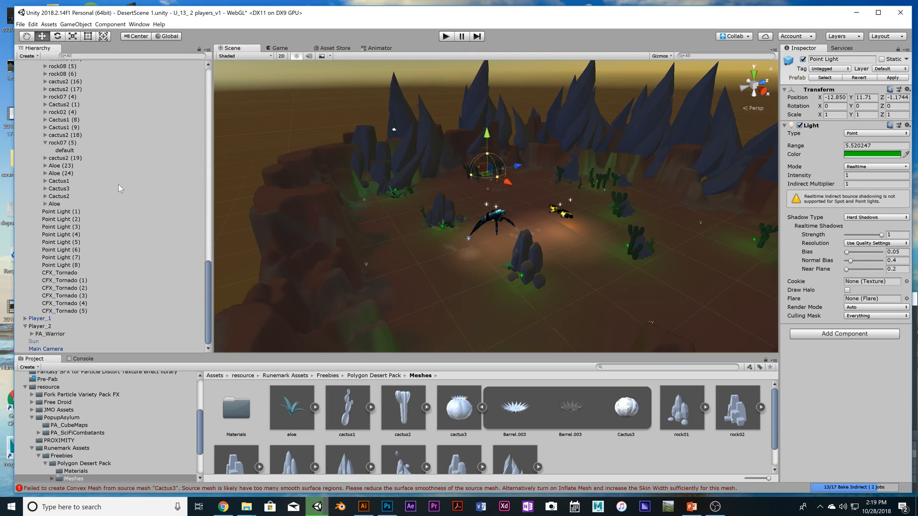
left_click(46, 342)
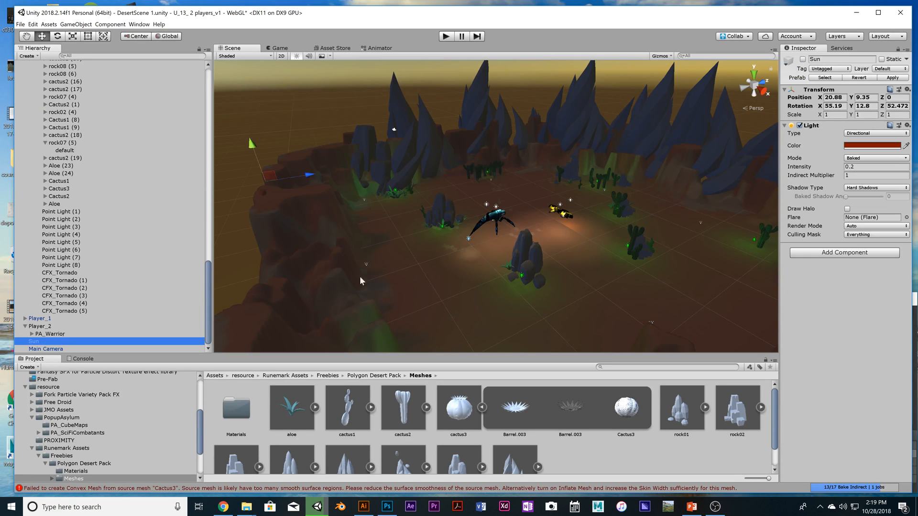
left_click(803, 59)
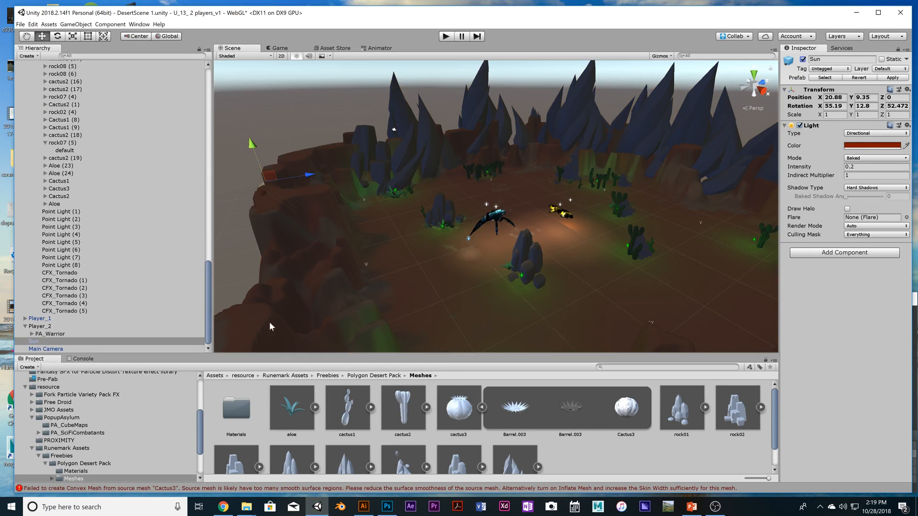
Move the Sun light up and down to compare the lighting, leaving it at about Y 9.59
left_click_drag(480, 275, 444, 287, "alt")
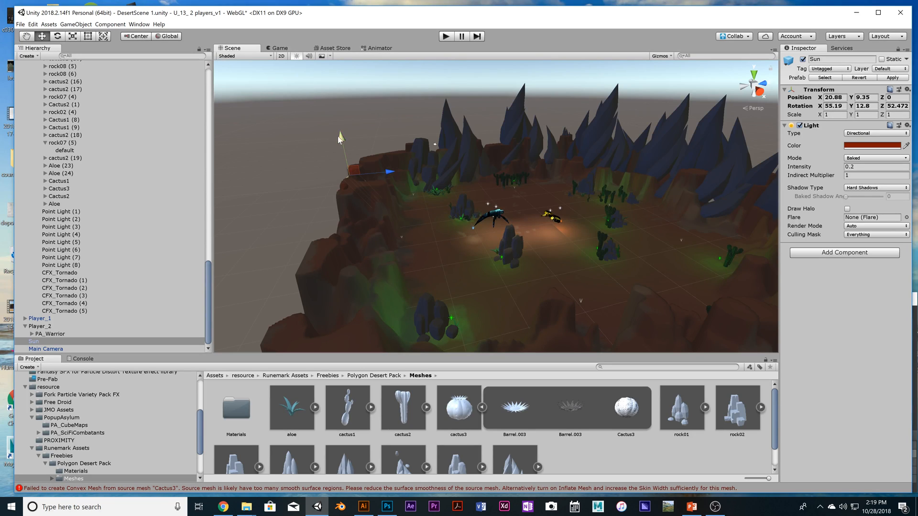
left_click_drag(339, 138, 358, 142)
left_click_drag(330, 97, 344, 137)
scroll(480, 262, "up", 4)
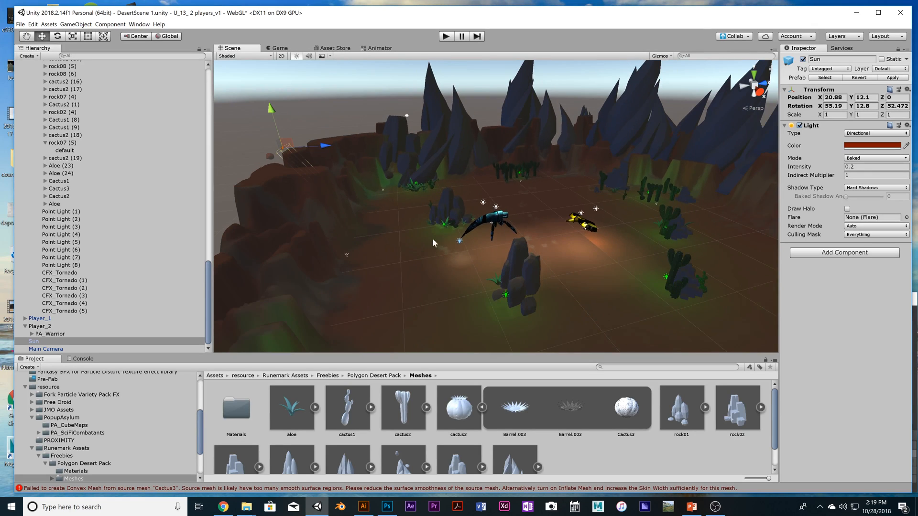
left_click_drag(271, 109, 275, 123)
scroll(392, 272, "down", 5)
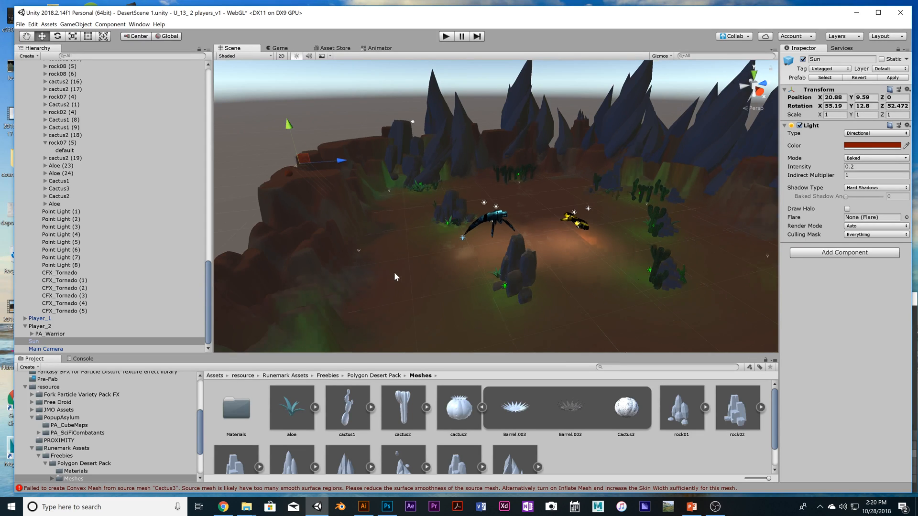
scroll(389, 282, "up", 4)
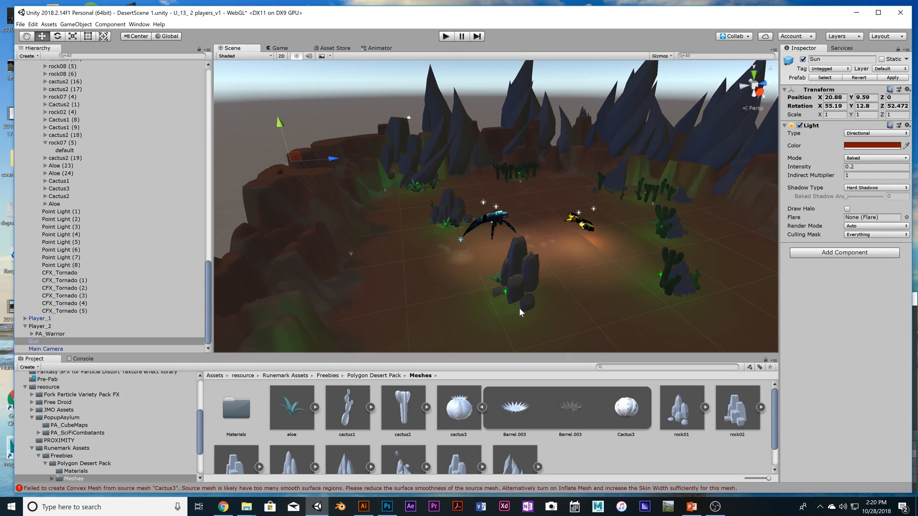
Set the mode of the green Point Light (5) beside the rocks to Realtime
left_click(508, 296)
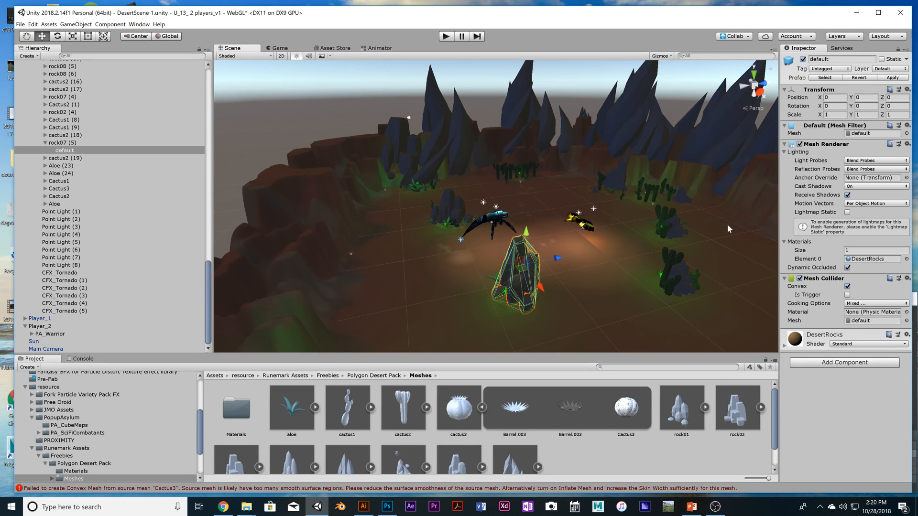
left_click(659, 274)
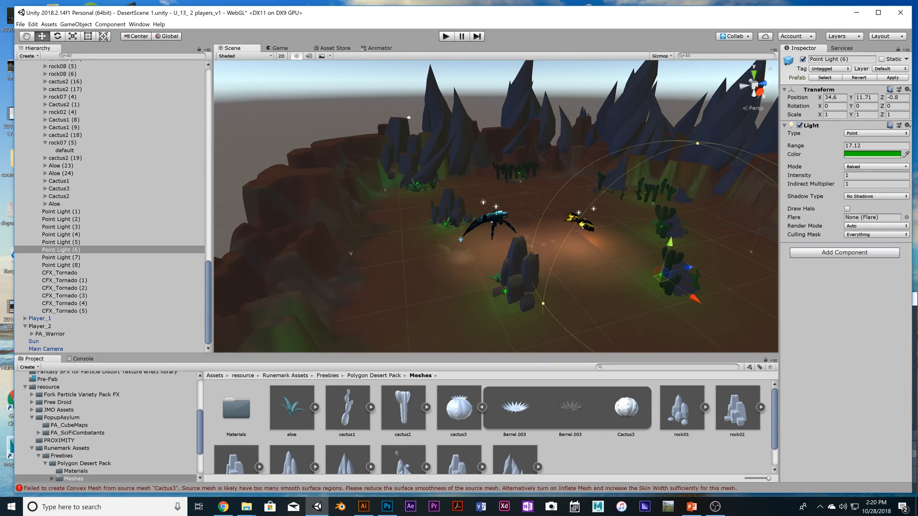
left_click_drag(694, 254, 592, 260, "alt")
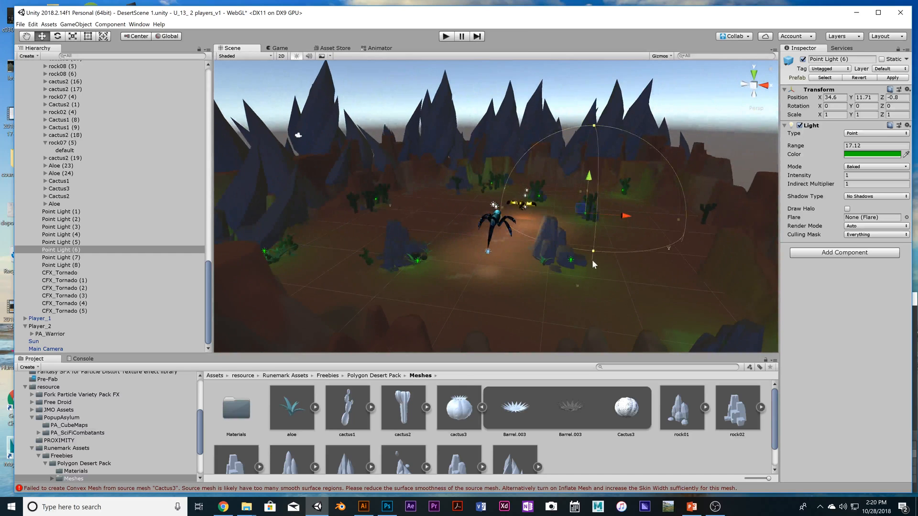
left_click(573, 262)
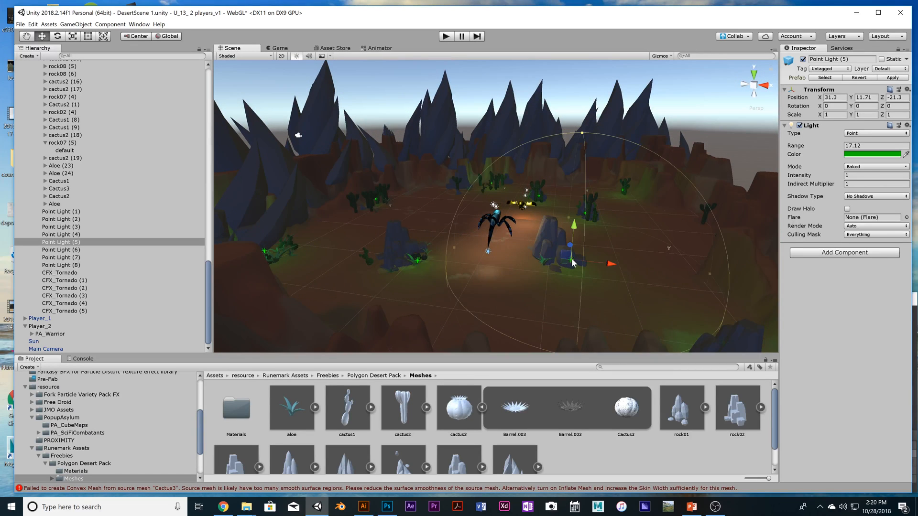
left_click(865, 167)
left_click(861, 175)
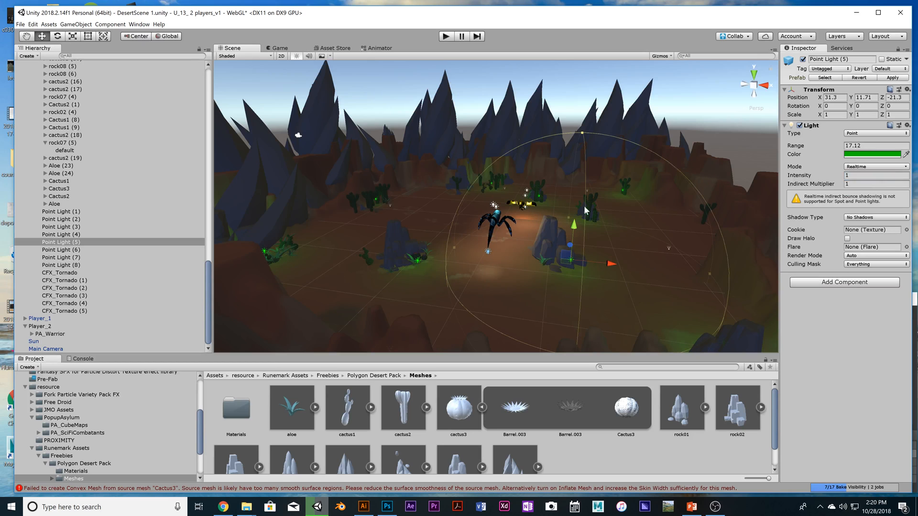
Set the mode of the green Point Light (6) beside the cactus to Realtime
left_click(622, 193)
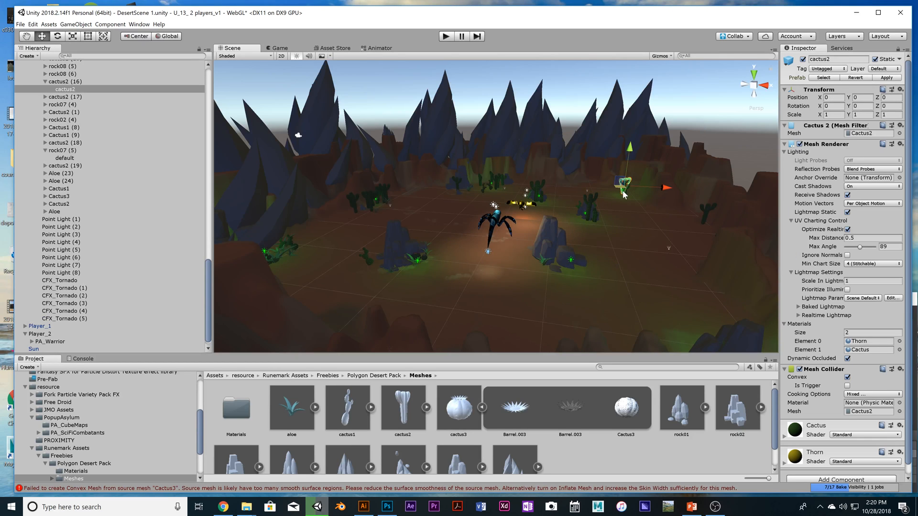
scroll(628, 206, "up", 3)
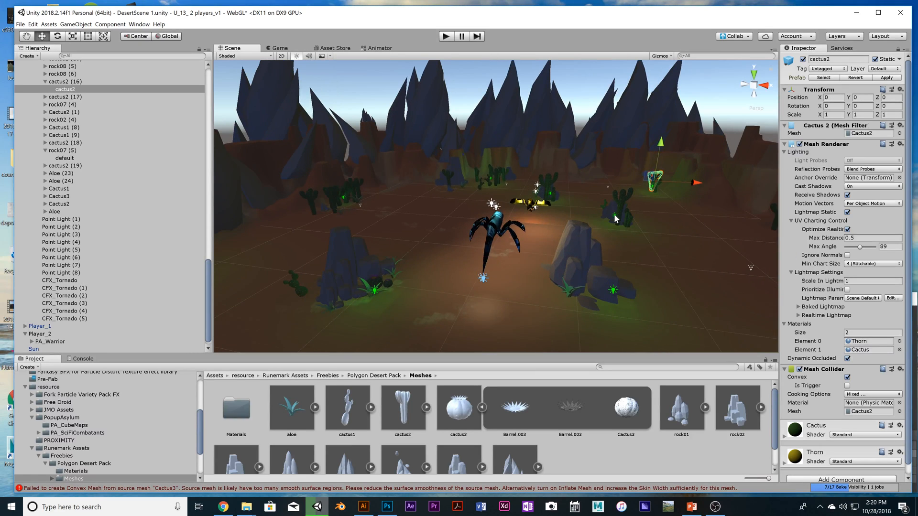
left_click(615, 217)
scroll(615, 223, "up", 1)
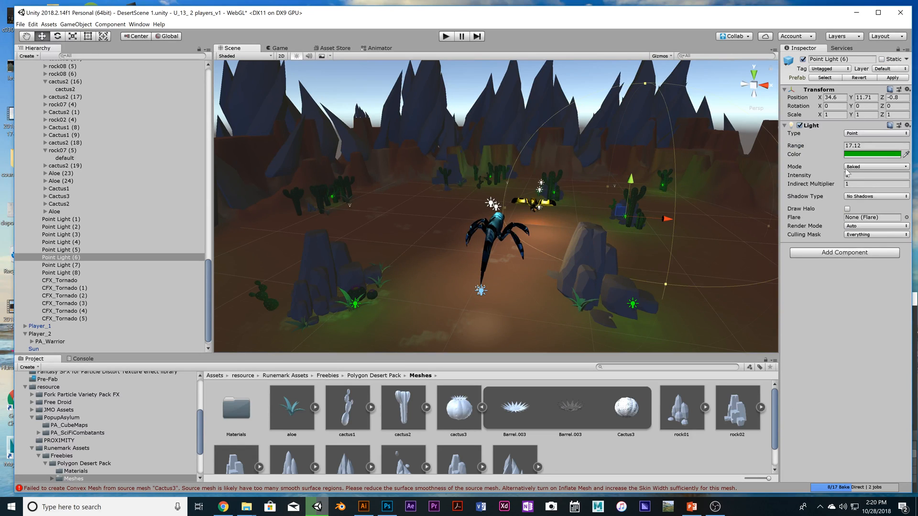
left_click(860, 167)
left_click(861, 175)
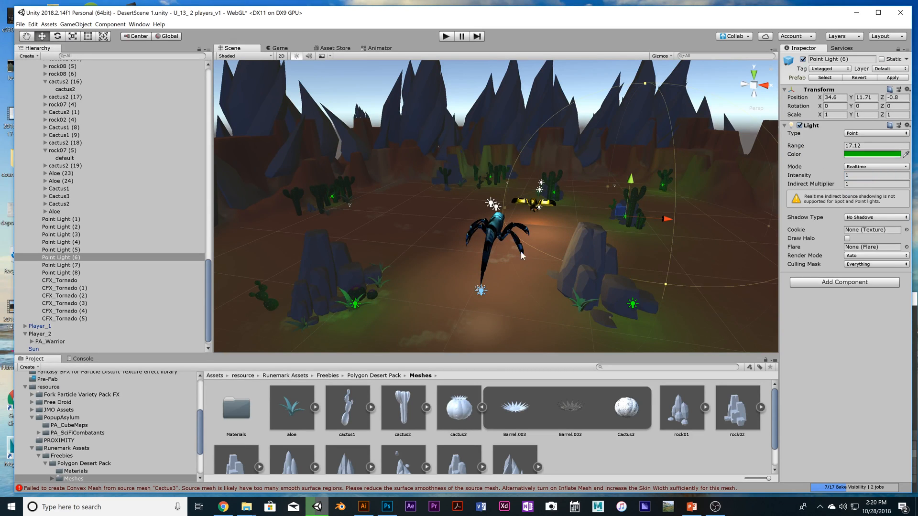
Set the mode of Point Light (2) beside the aloe and rocks to Realtime
left_click(356, 304)
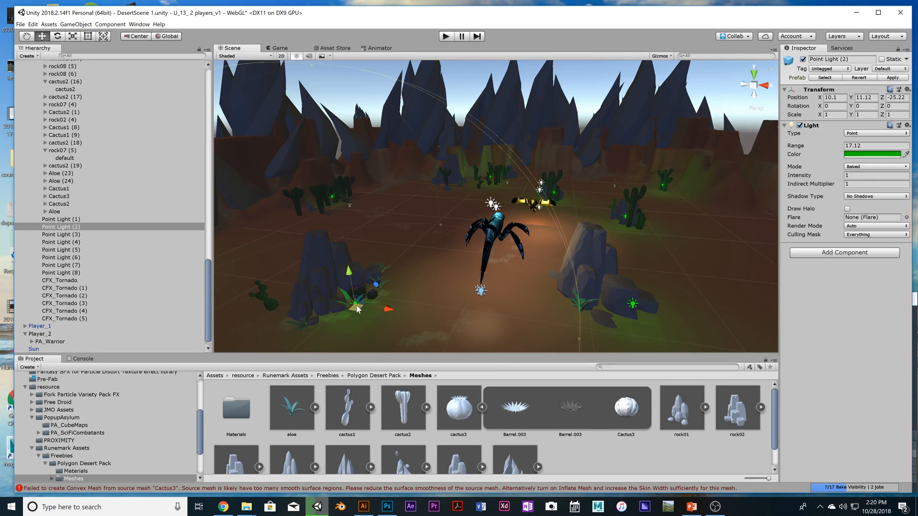
left_click(866, 167)
left_click(868, 174)
scroll(383, 271, "down", 1)
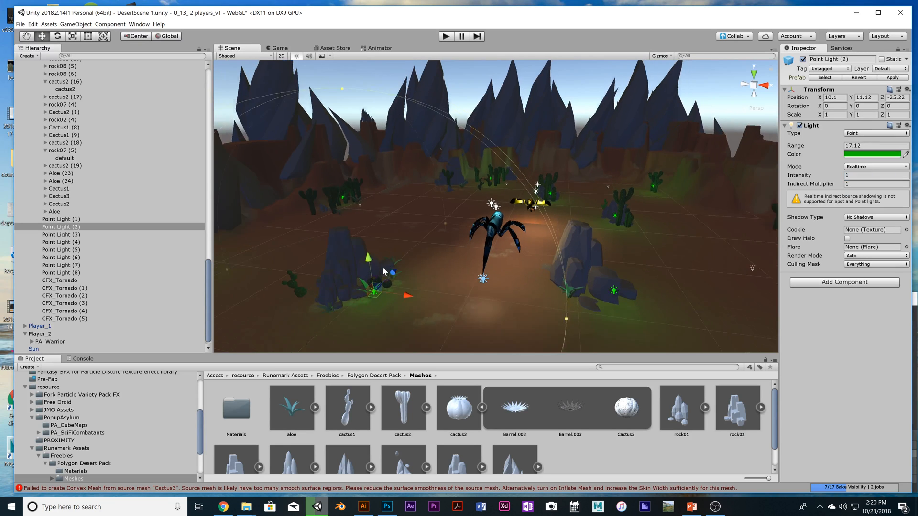
Examine the green point lighting on the rocks and cacti from different angles and distances
scroll(381, 261, "down", 5)
left_click_drag(435, 272, 543, 271, "alt")
scroll(599, 271, "up", 4)
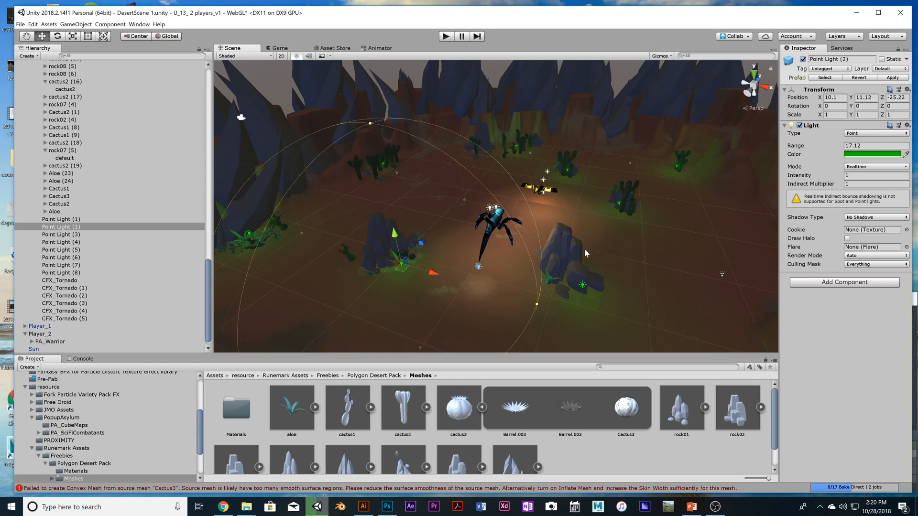
scroll(570, 253, "down", 3)
scroll(572, 247, "up", 4)
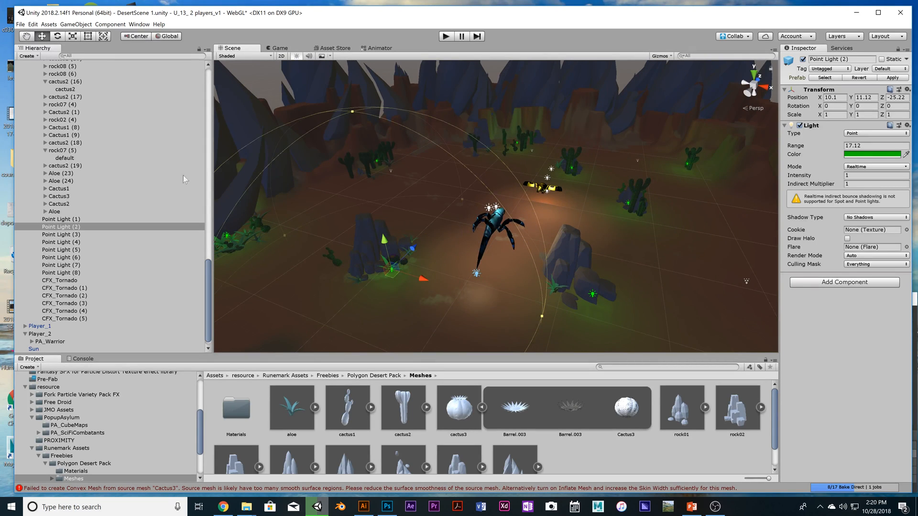
scroll(77, 97, "up", 15)
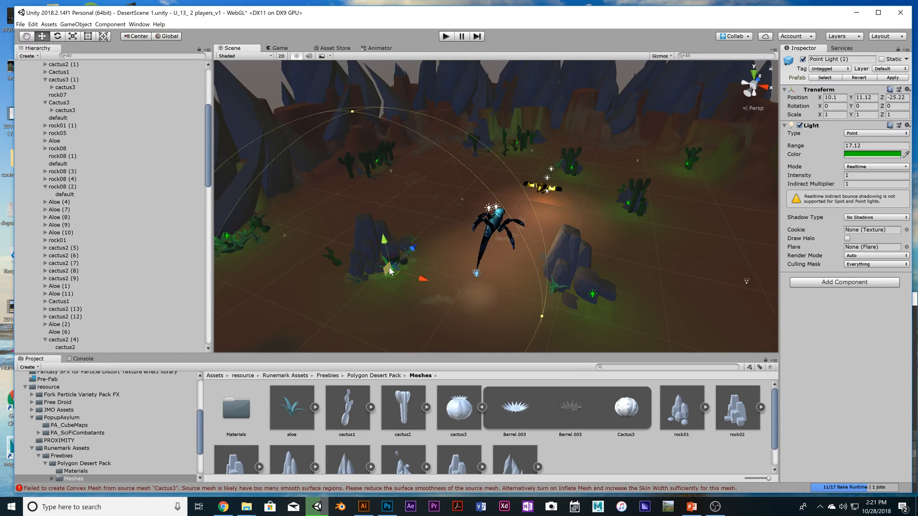
scroll(472, 216, "up", 2)
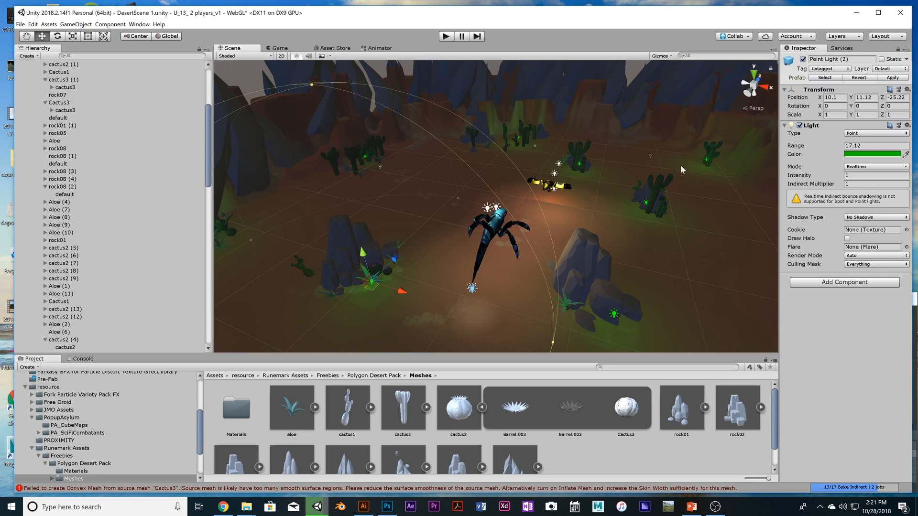
scroll(684, 201, "down", 4)
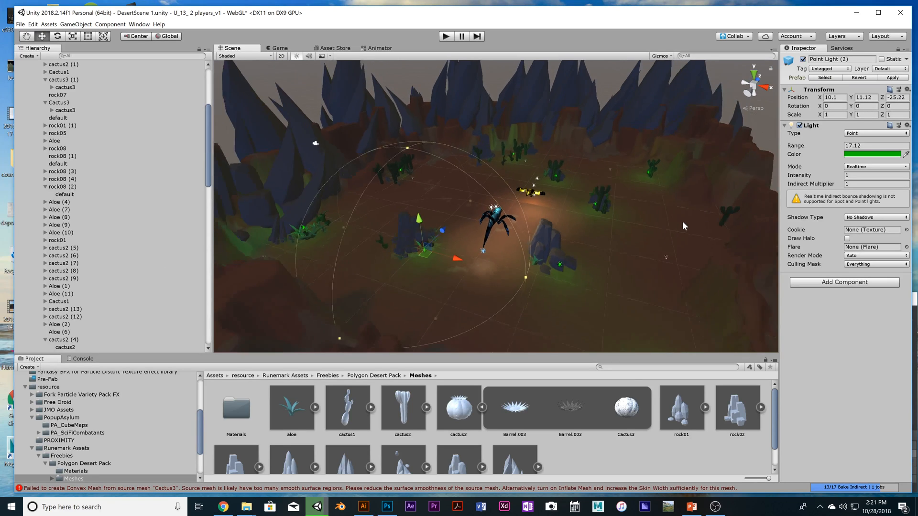
Play the scene in the Game view to check the lighting on both players, and stop it
left_click(290, 50)
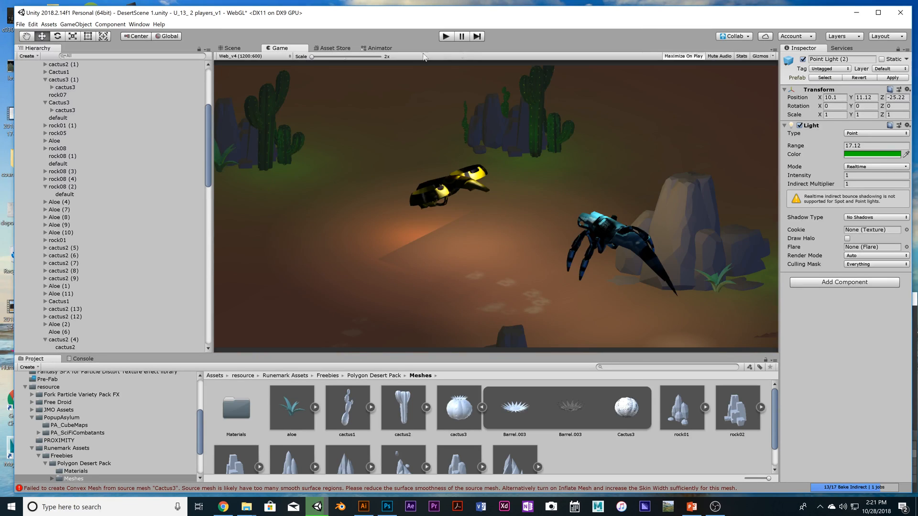
left_click(445, 37)
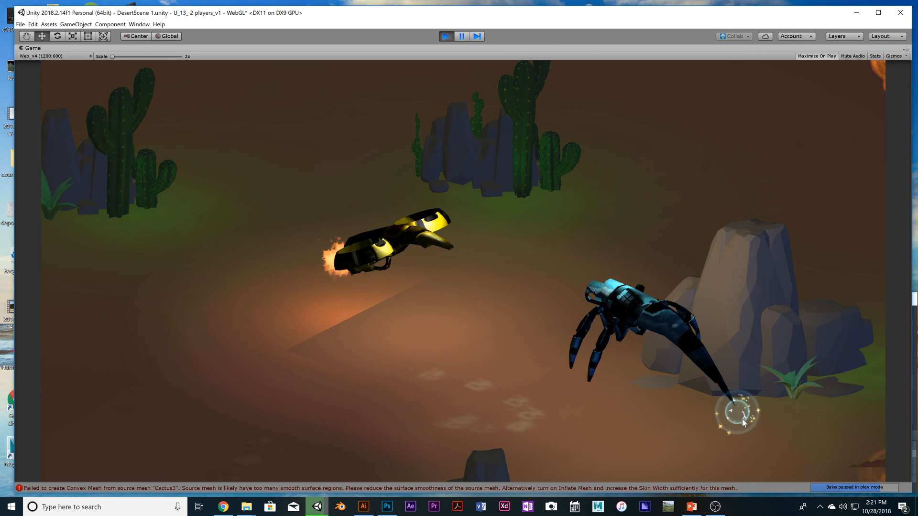
left_click(445, 37)
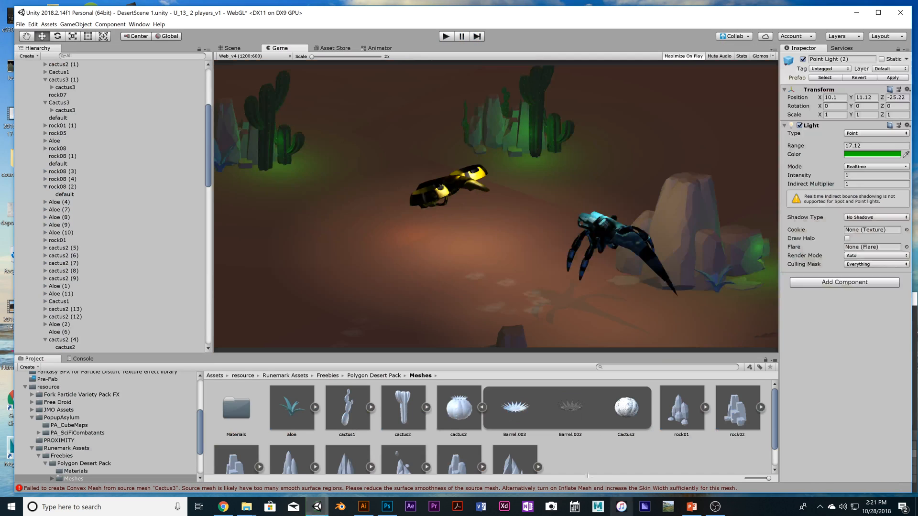
Return to the Scene view and adjust the Main Camera to about Z 25.65 with an orthographic size of about 10.18
left_click(234, 48)
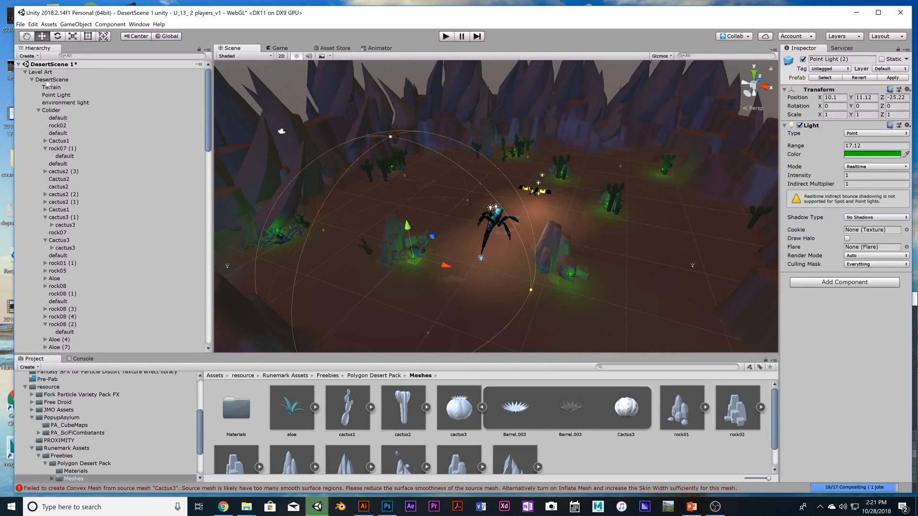
left_click(32, 79)
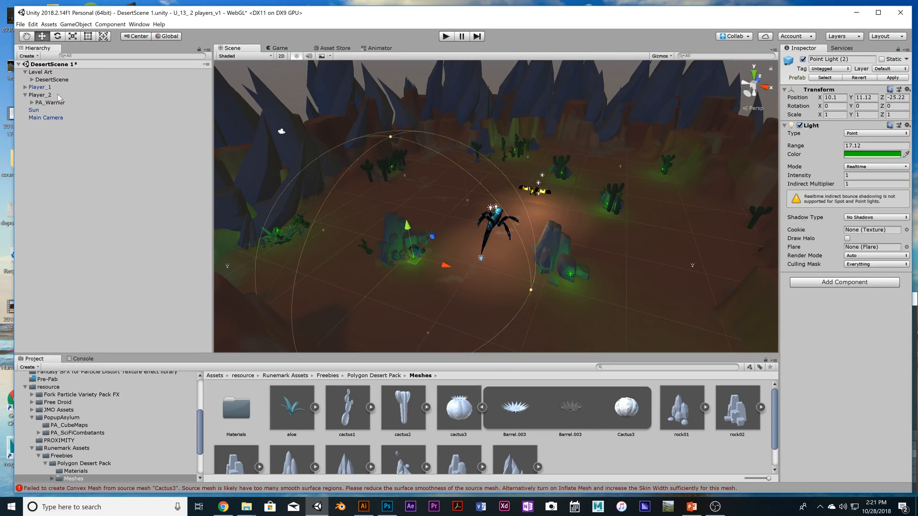
left_click(50, 117)
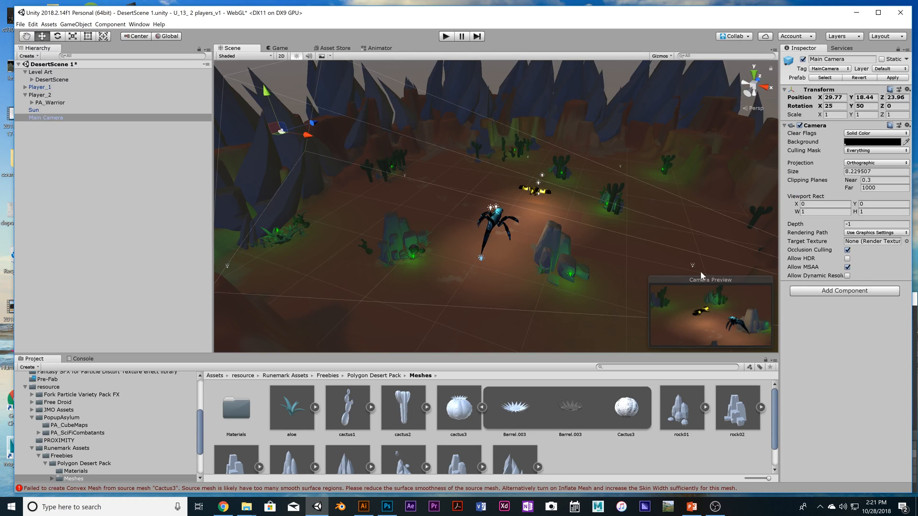
scroll(701, 271, "down", 5)
left_click_drag(698, 271, 709, 193, "alt")
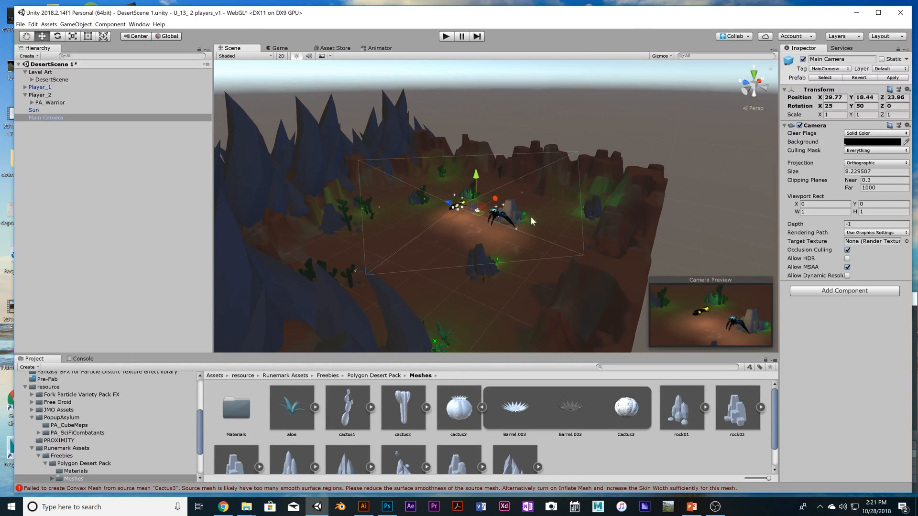
mouse_move(462, 209)
left_mouse_down()
mouse_move(516, 205)
mouse_move(604, 231)
mouse_move(458, 175)
mouse_move(443, 205)
mouse_move(431, 202)
mouse_move(452, 205)
left_mouse_up()
scroll(593, 230, "up", 6)
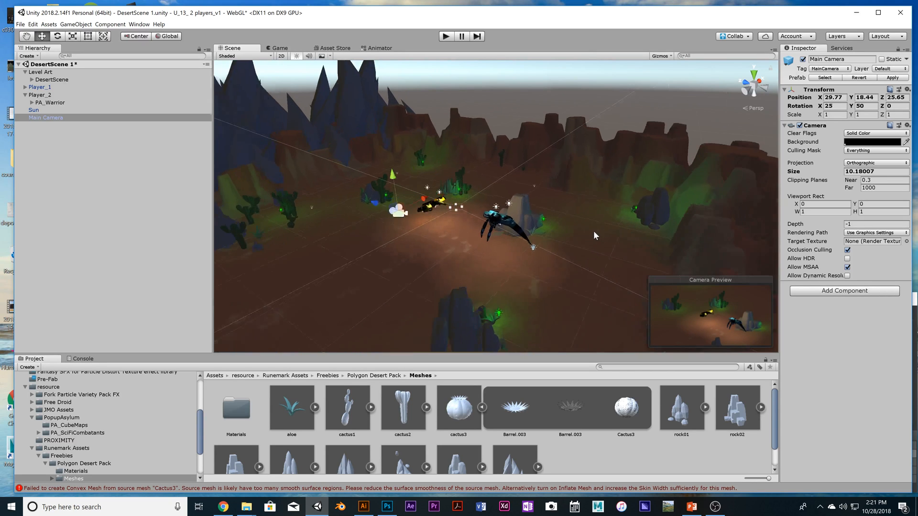
Select the CFX_Tornado (5) particle effect and examine it together with the surrounding desert arena
left_click_drag(456, 251, 708, 263, "alt")
left_click(696, 252)
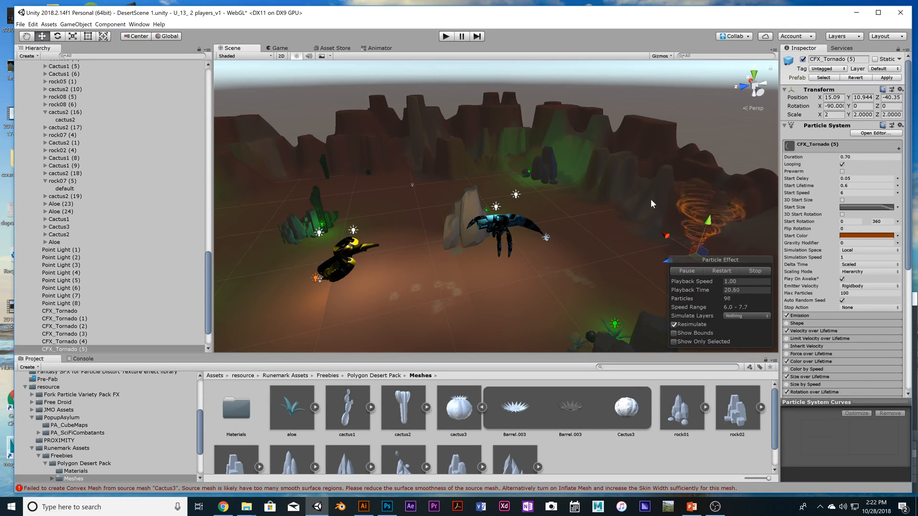
left_click_drag(517, 278, 415, 243, "alt")
scroll(413, 250, "down", 5)
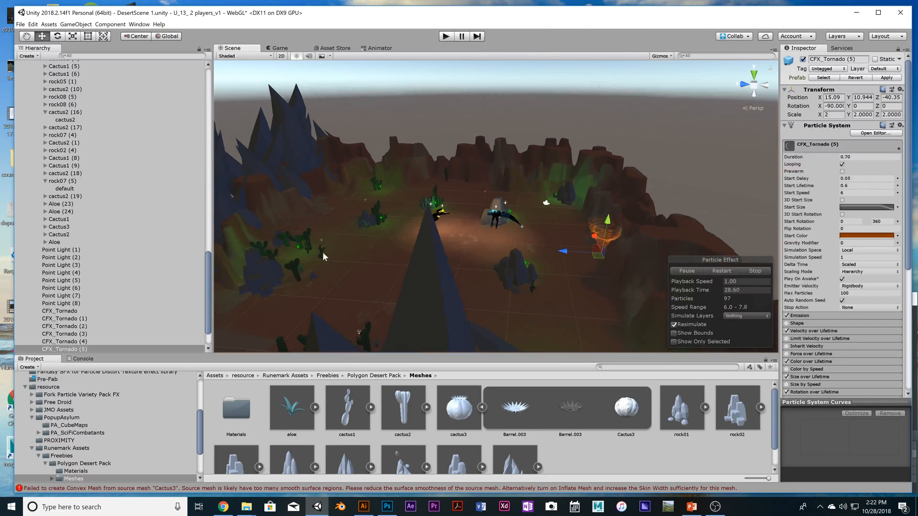
scroll(125, 219, "up", 20)
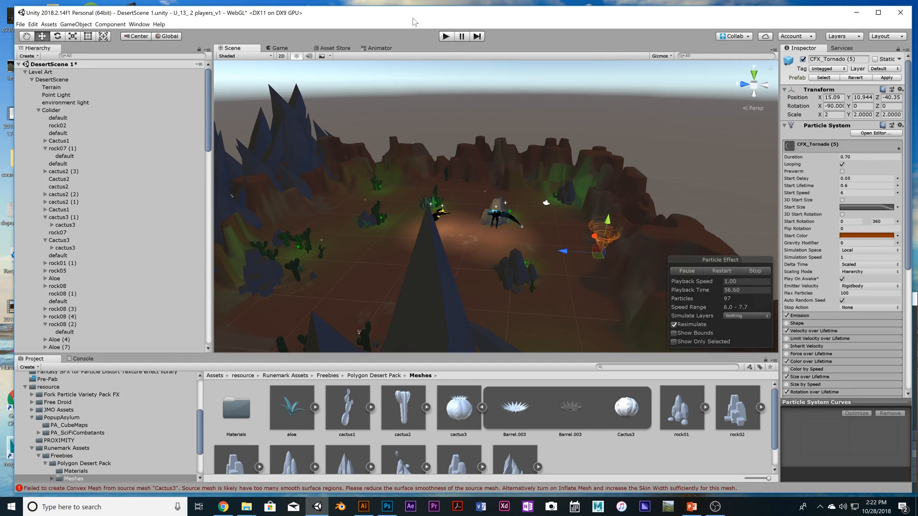
scroll(521, 254, "up", 5)
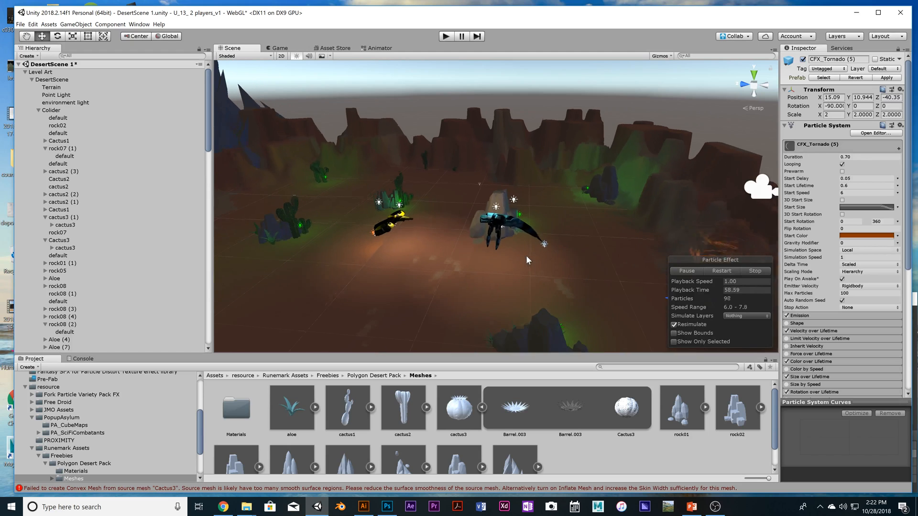
scroll(523, 256, "down", 5)
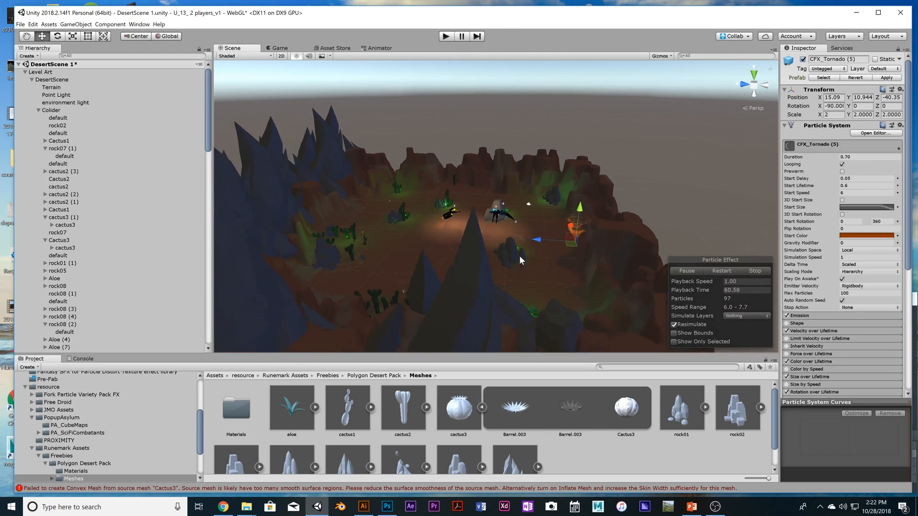
scroll(518, 255, "up", 5)
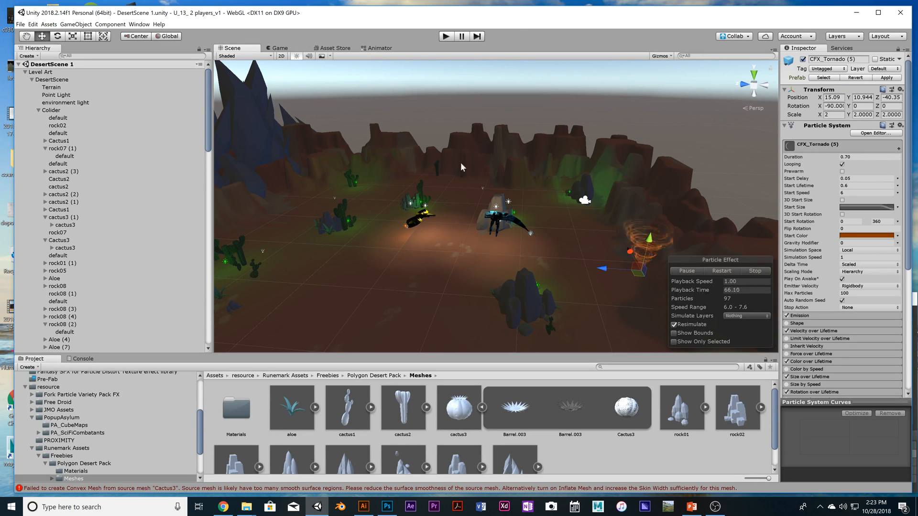
left_click(334, 49)
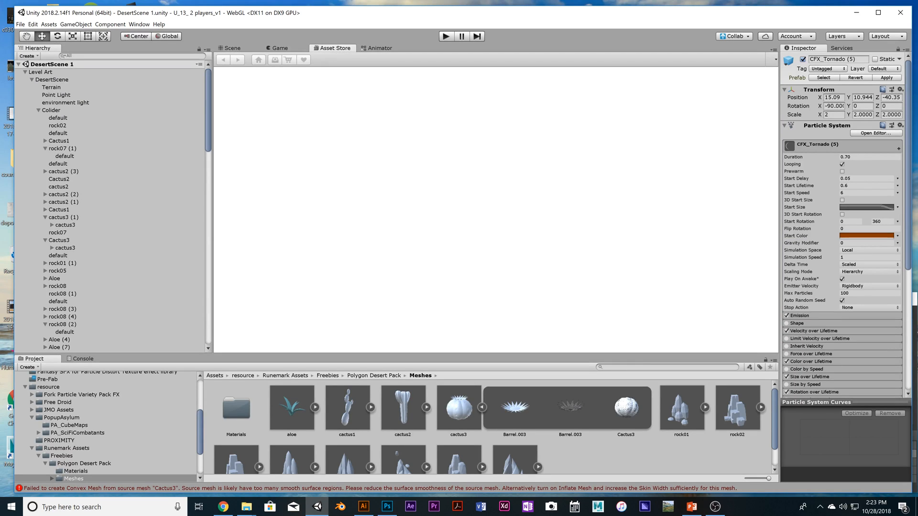
left_click(234, 48)
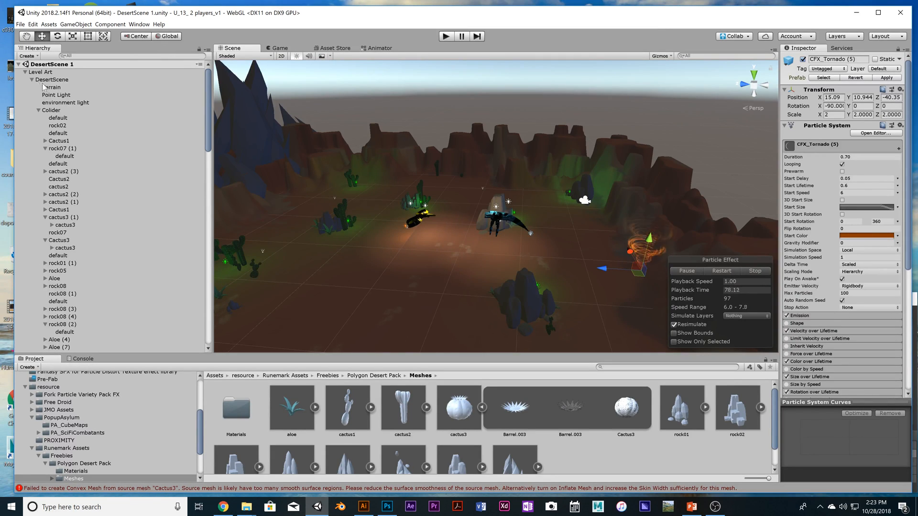
Select the environment light and move it along Z to about -3, into the desert arena
left_click(64, 103)
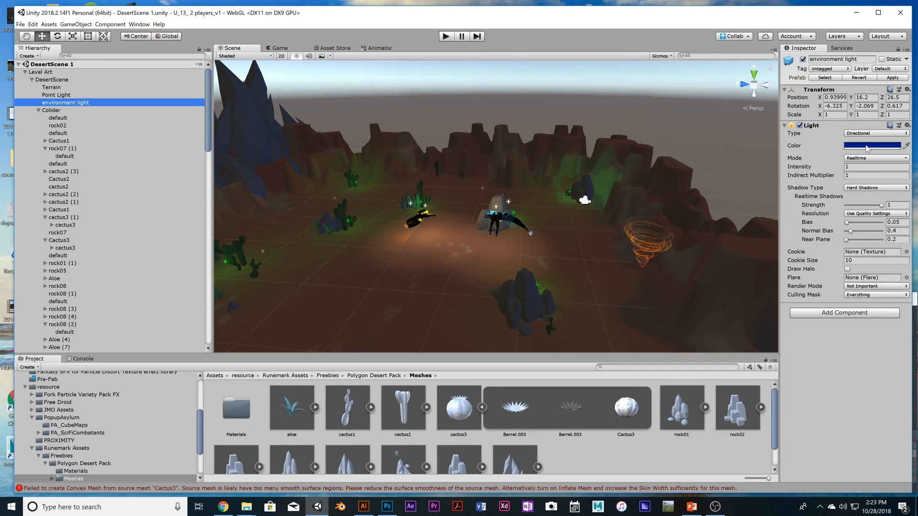
scroll(340, 222, "down", 5)
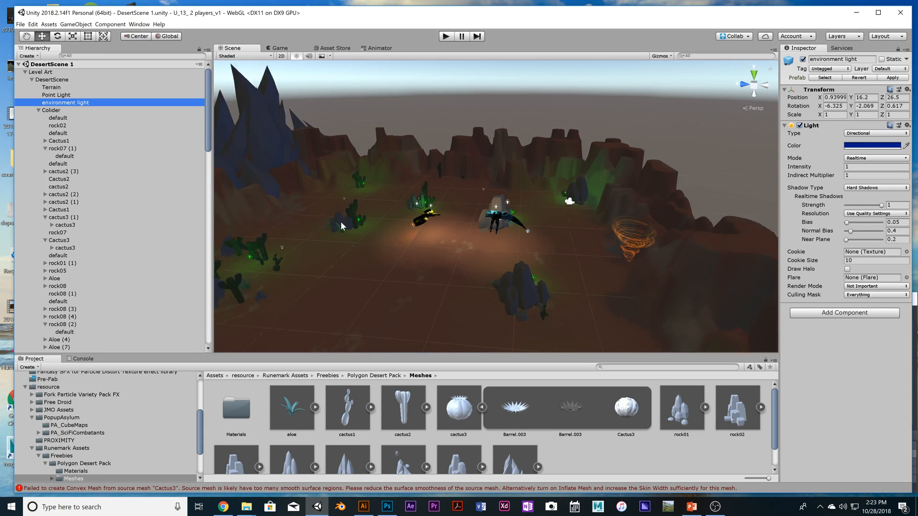
scroll(340, 234, "down", 3)
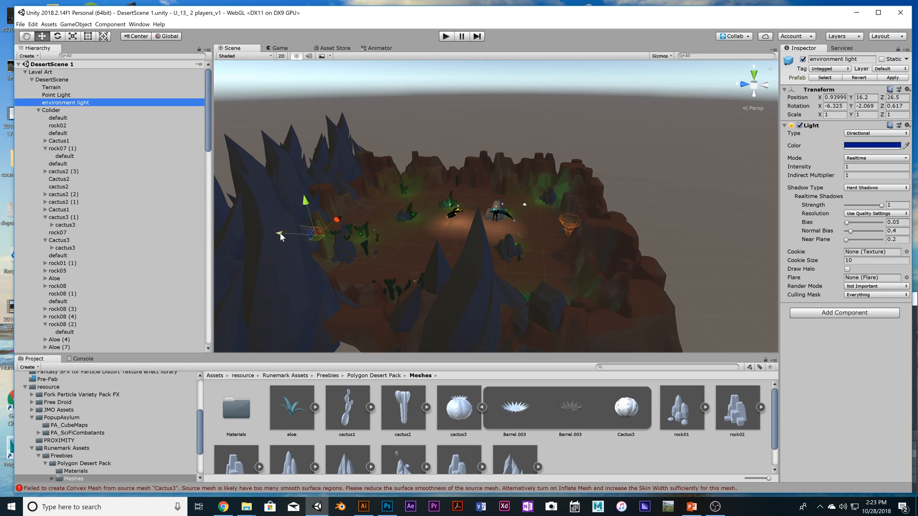
left_click_drag(279, 233, 306, 284)
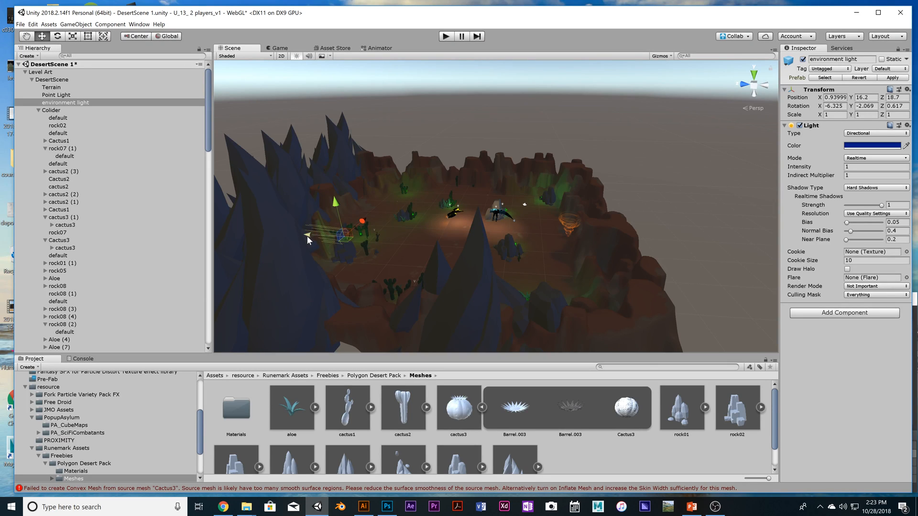
left_click_drag(309, 238, 394, 238)
Tilt the environment light to an X rotation of about -13.5 and move it out along Z to about 25.8
key("e")
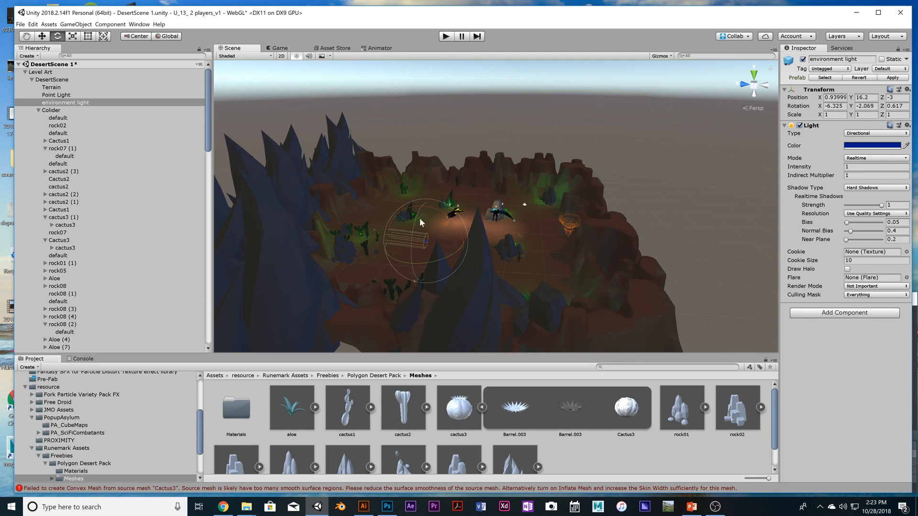
mouse_move(440, 211)
left_mouse_down()
mouse_move(474, 255)
mouse_move(483, 285)
mouse_move(437, 186)
mouse_move(382, 153)
mouse_move(443, 244)
mouse_move(415, 185)
mouse_move(447, 240)
mouse_move(430, 197)
mouse_move(446, 222)
mouse_move(444, 201)
mouse_move(456, 212)
left_mouse_up()
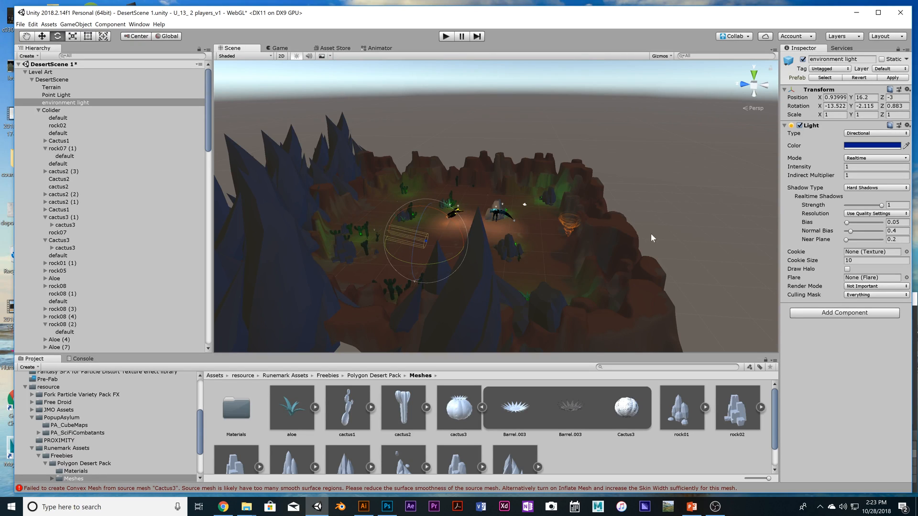
key("w")
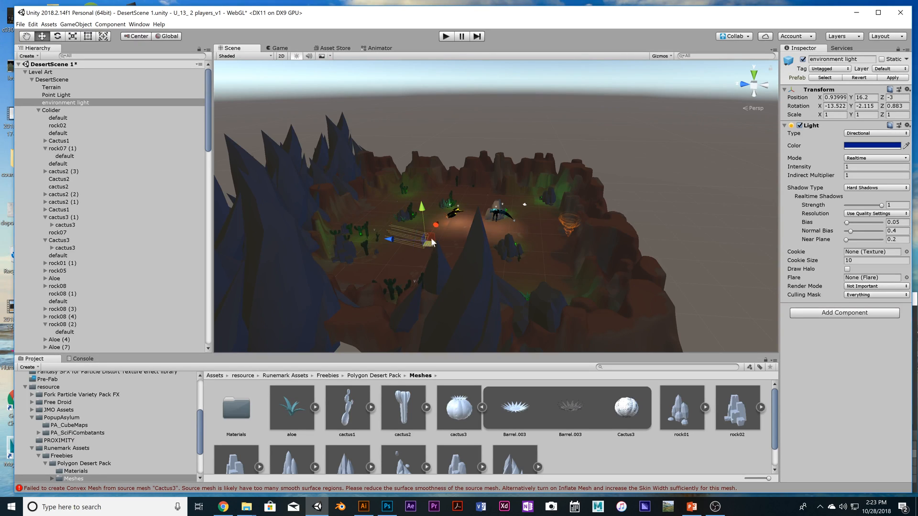
left_click_drag(391, 240, 277, 233)
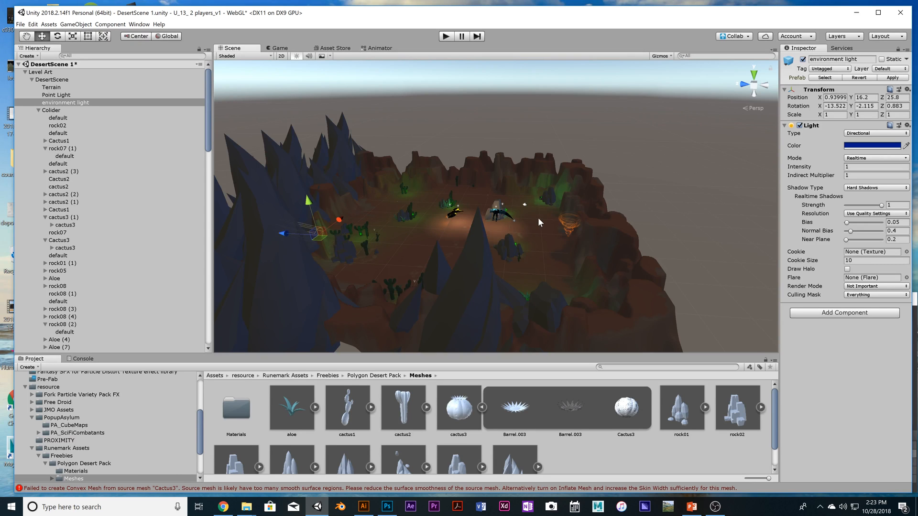
Select Point Light (1) through Point Light (8) and set their light mode to Realtime
scroll(537, 212, "up", 3)
scroll(538, 217, "up", 2)
scroll(117, 174, "down", 20)
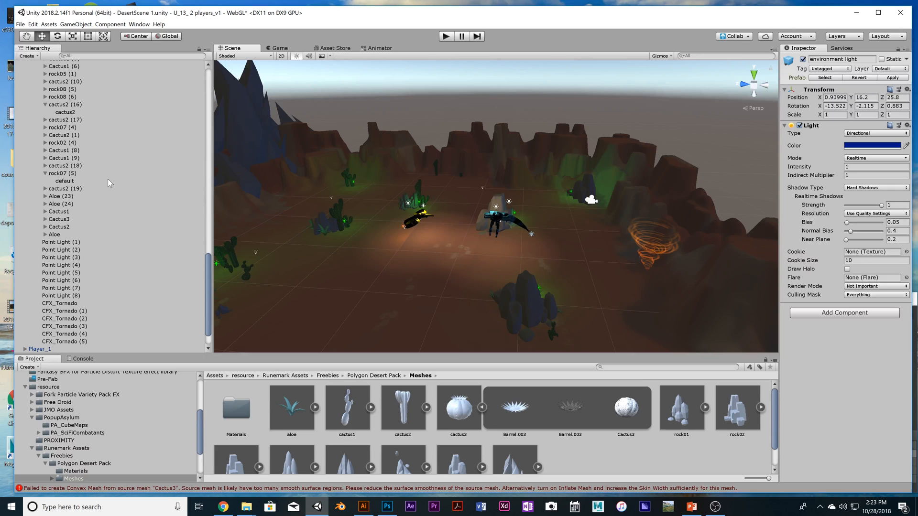
left_click(58, 244)
left_click(75, 297, "shift")
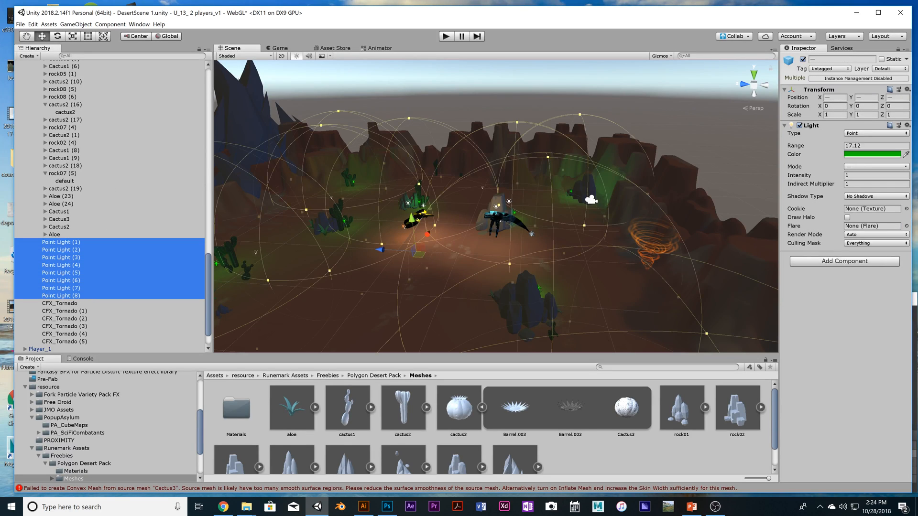
left_click(868, 167)
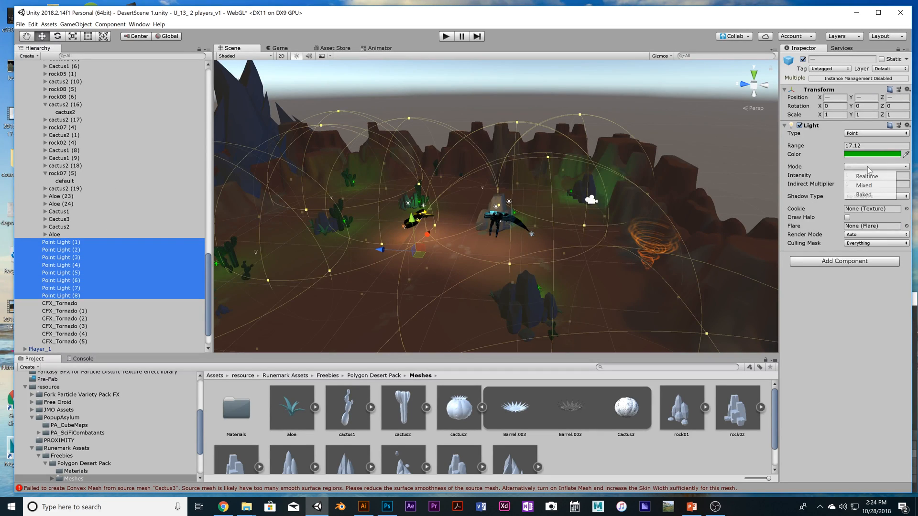
left_click(860, 175)
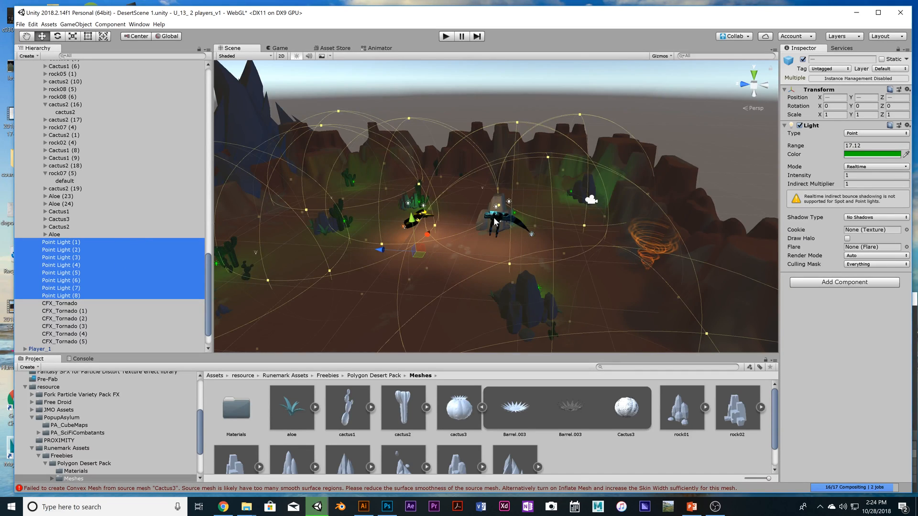
Deselect the point lights and examine the arena's lighting from the opposite side, from a distance and close to both players
left_click(455, 75)
left_click_drag(531, 239, 224, 243, "alt")
left_click_drag(139, 246, 181, 251, "alt")
scroll(369, 211, "down", 5)
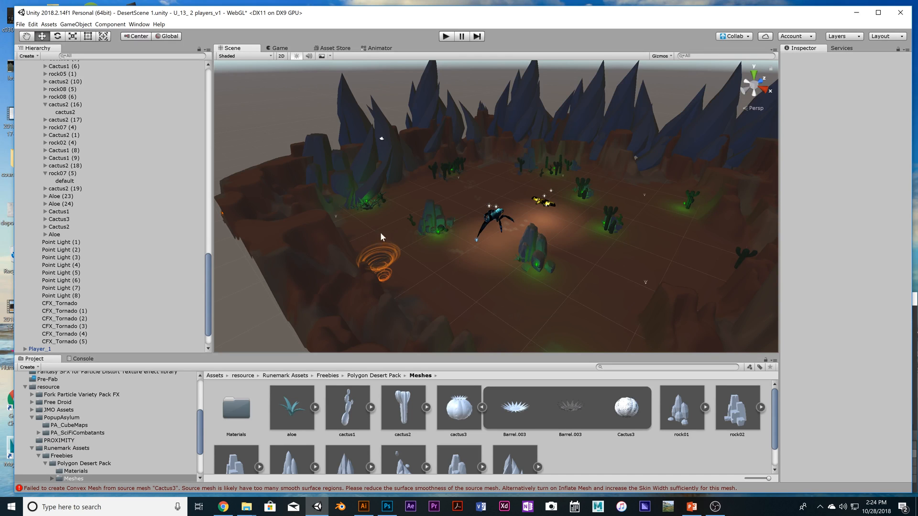
scroll(404, 223, "down", 2)
scroll(413, 228, "up", 2)
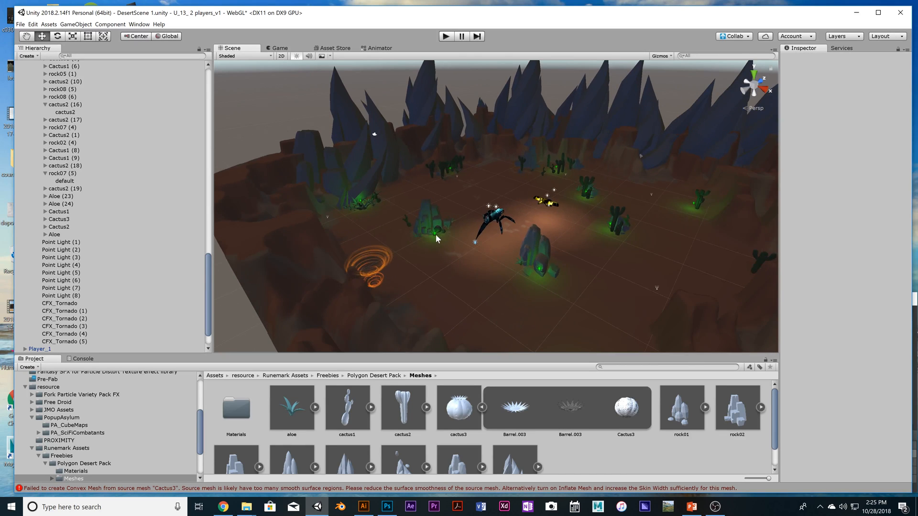
scroll(414, 234, "up", 3)
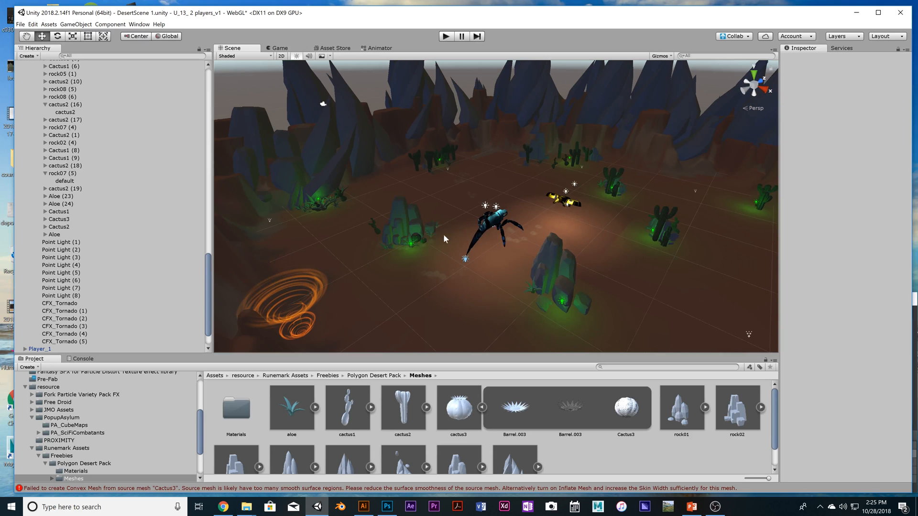
scroll(505, 234, "up", 2)
scroll(502, 230, "up", 5)
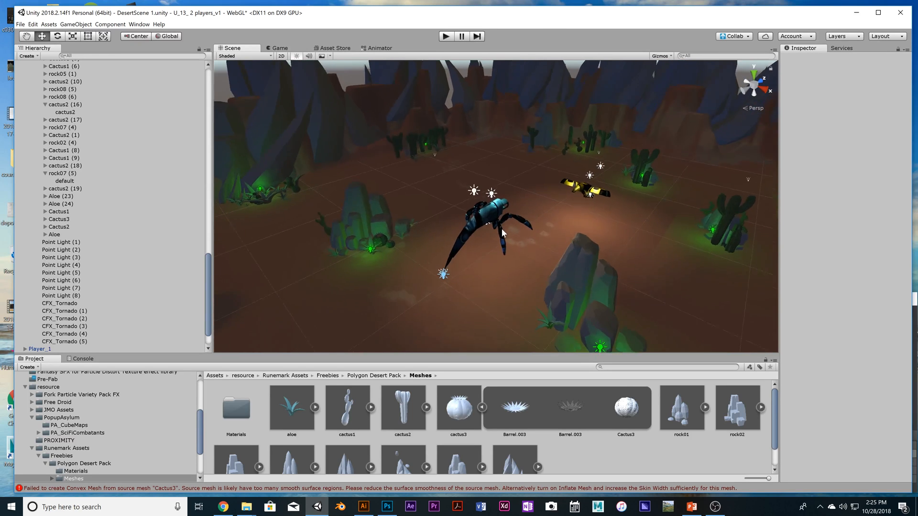
Collapse DesertScene and expand PA_Warrior under Player_2 down to its nested directional lights, with Directional Light (1) selected
left_click(451, 211)
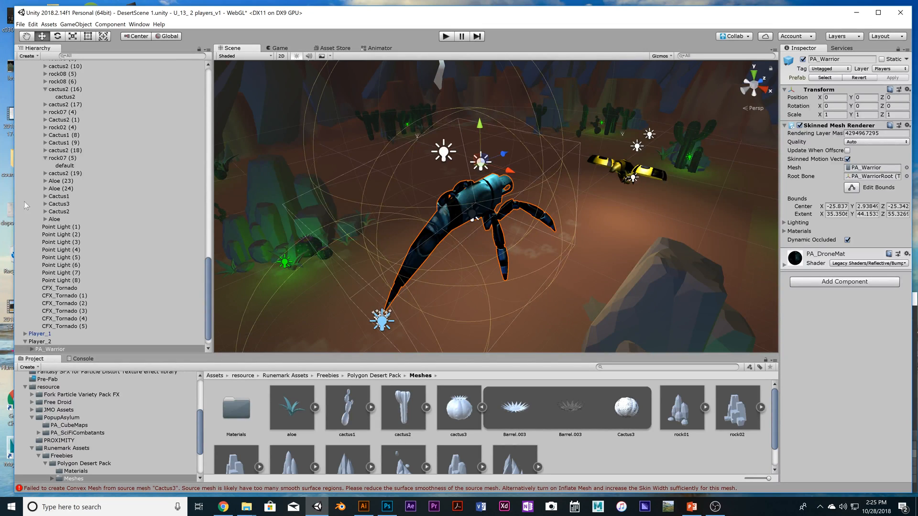
scroll(24, 202, "up", 20)
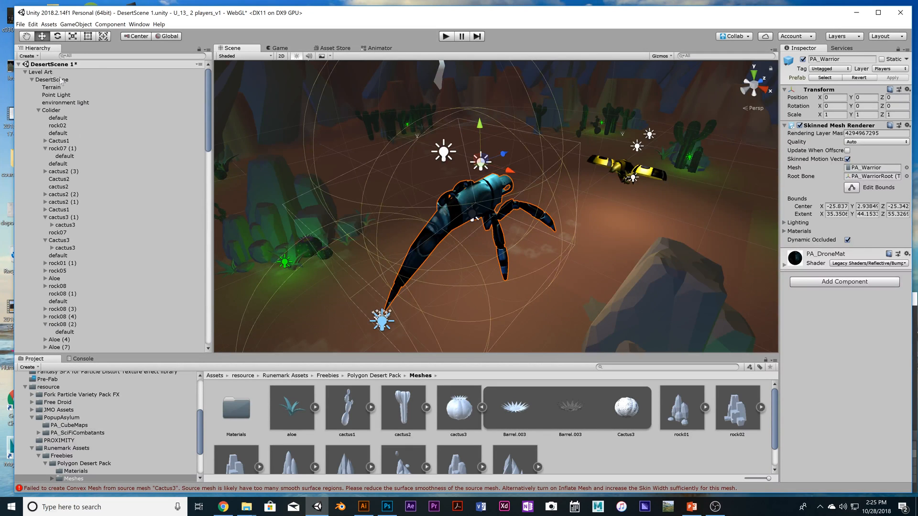
left_click(34, 80)
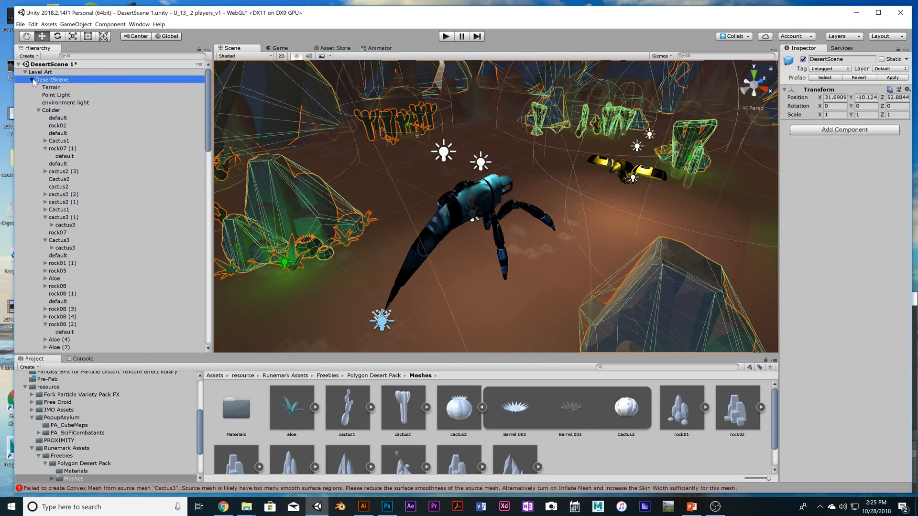
left_click(32, 80)
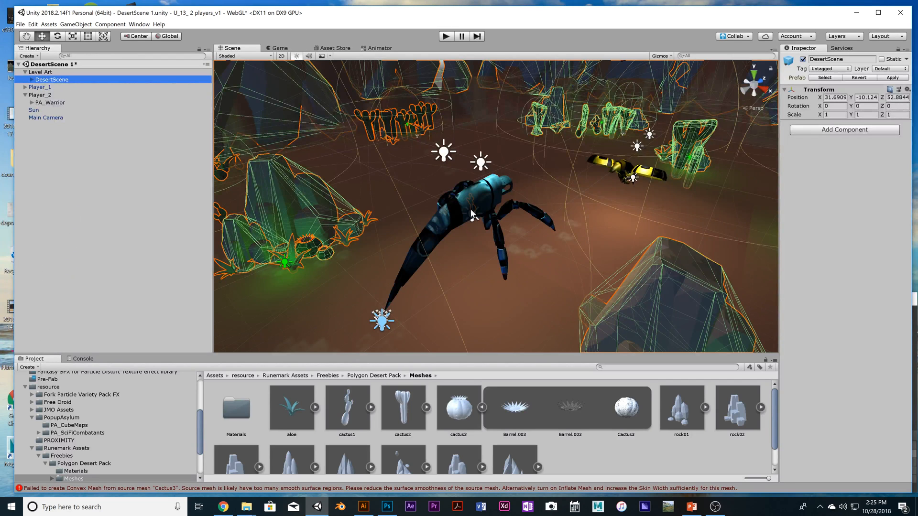
left_click(41, 95)
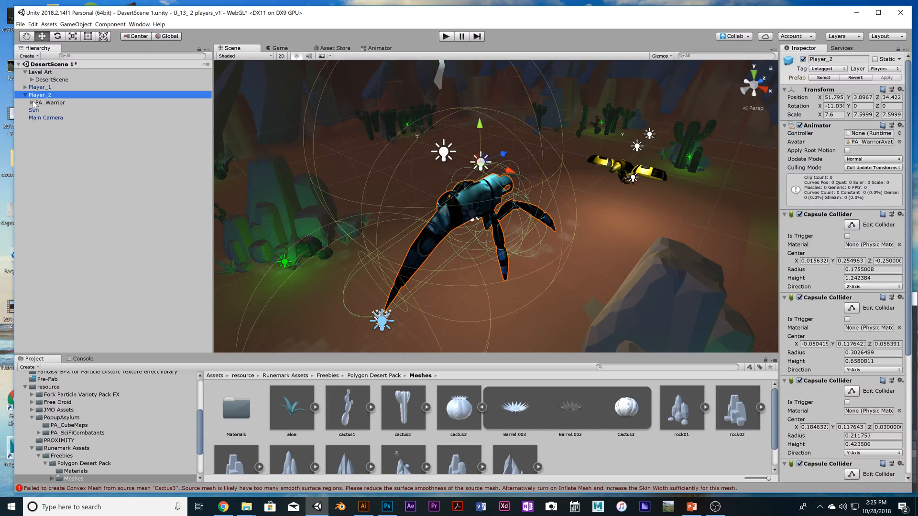
left_click(32, 103)
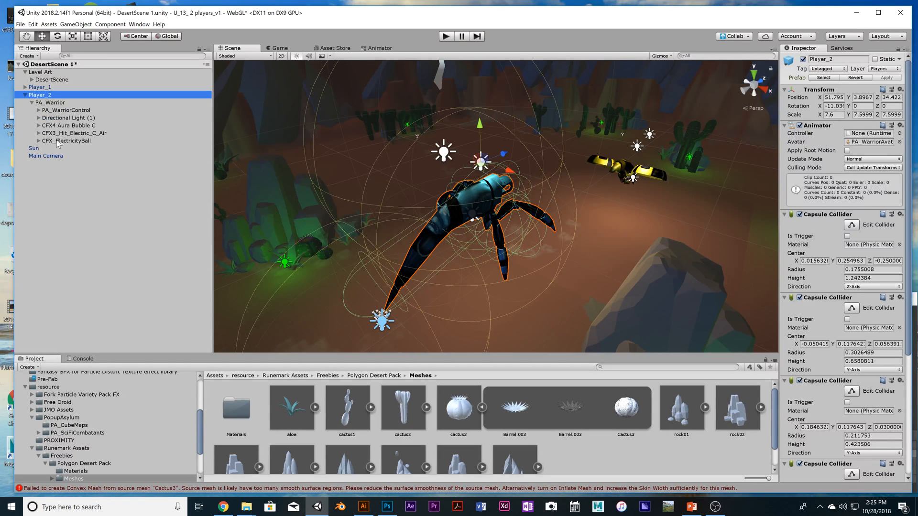
left_click(54, 118)
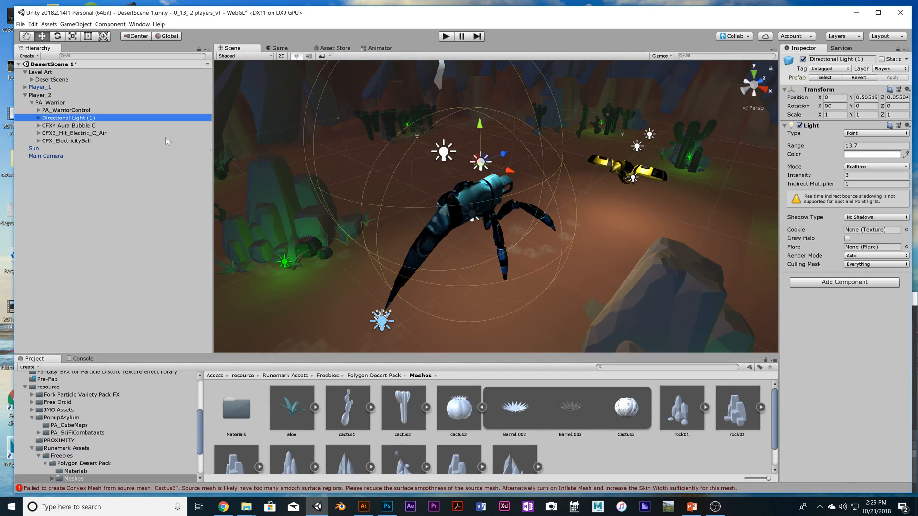
left_click(39, 119)
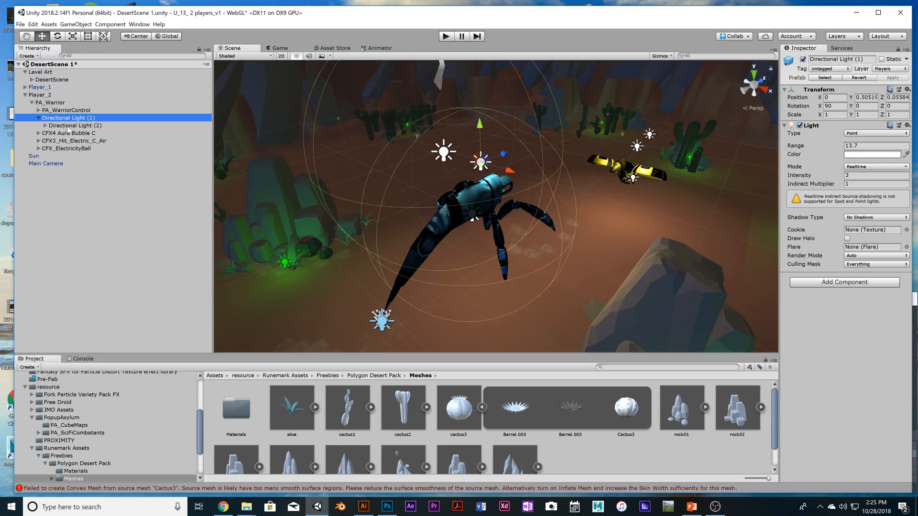
left_click(46, 125)
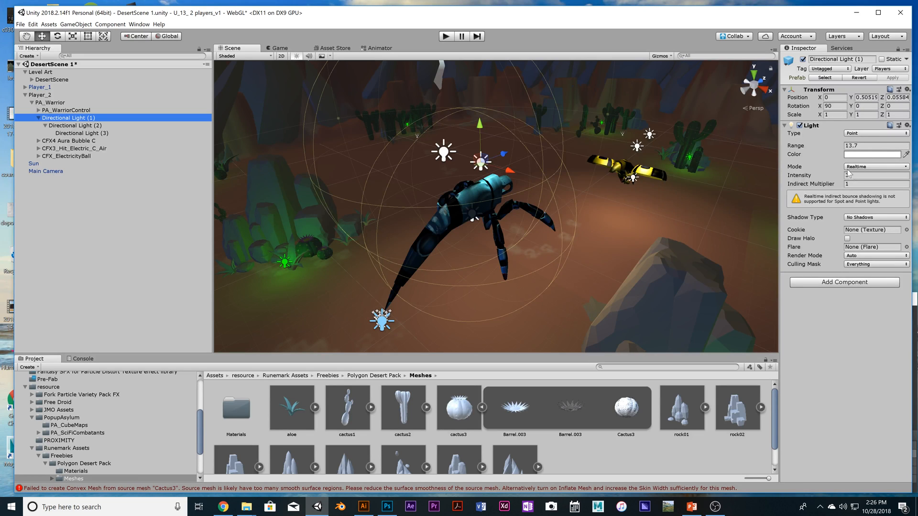
Check the lighting on the Player_2 warrior and set the range of Directional Light (1) to about 15.04
scroll(392, 285, "up", 3)
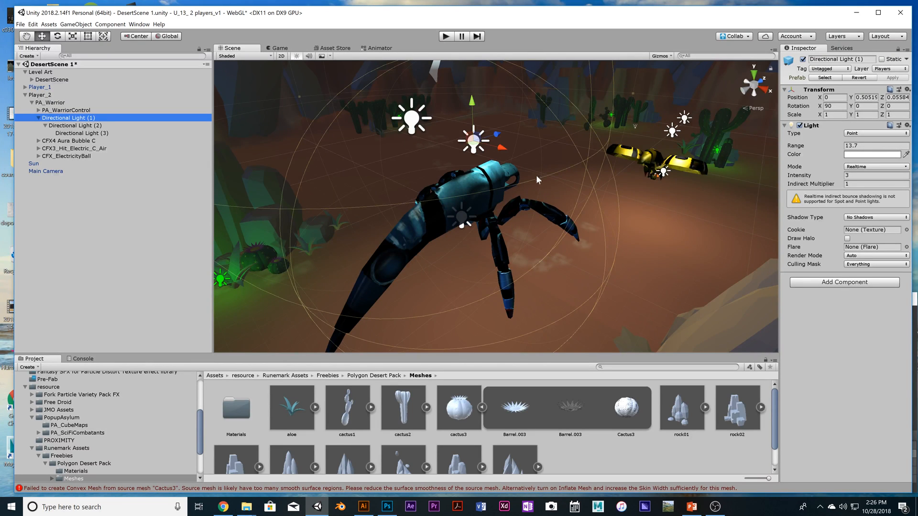
scroll(401, 282, "down", 3)
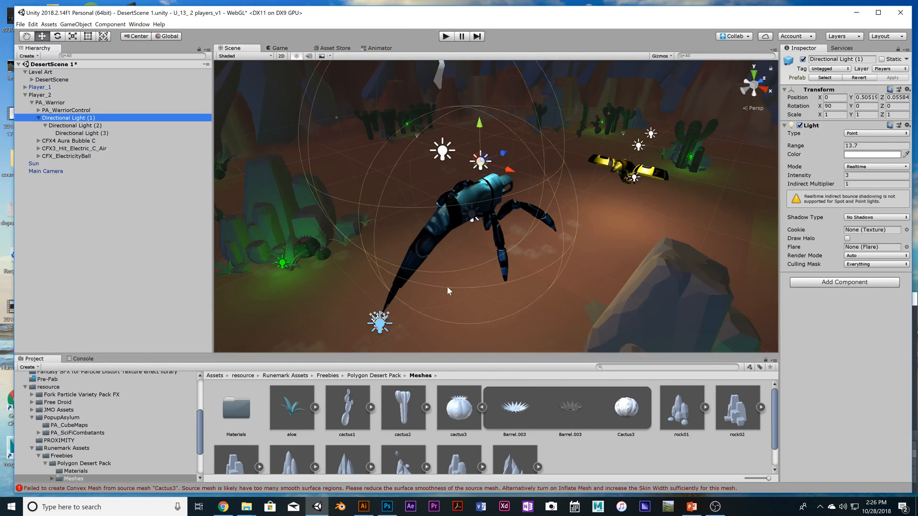
scroll(468, 304, "up", 3)
scroll(474, 289, "down", 3)
scroll(475, 282, "up", 2)
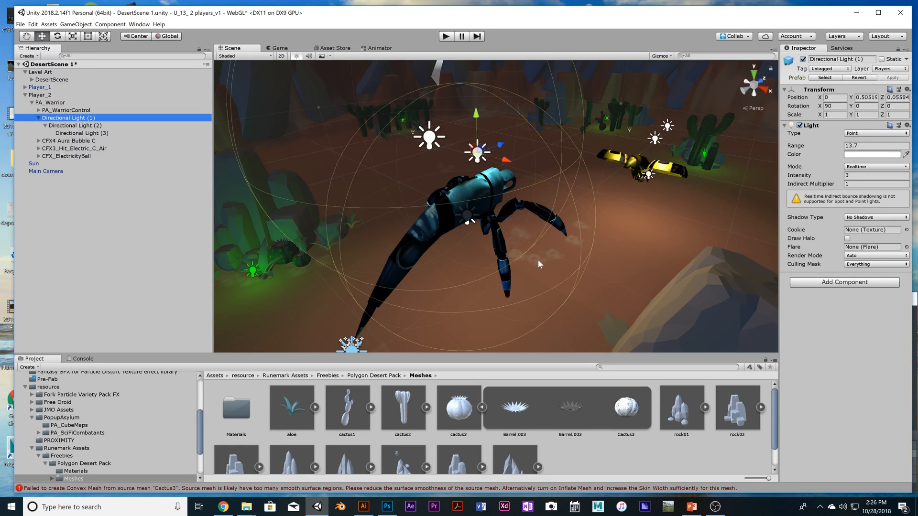
scroll(538, 260, "down", 7)
scroll(512, 277, "up", 4)
scroll(492, 273, "up", 2)
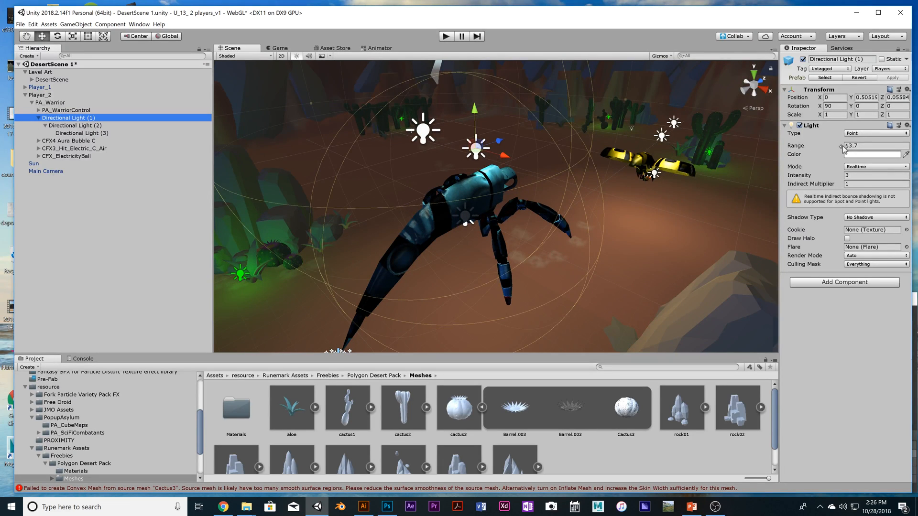
left_click_drag(840, 146, 96, 144)
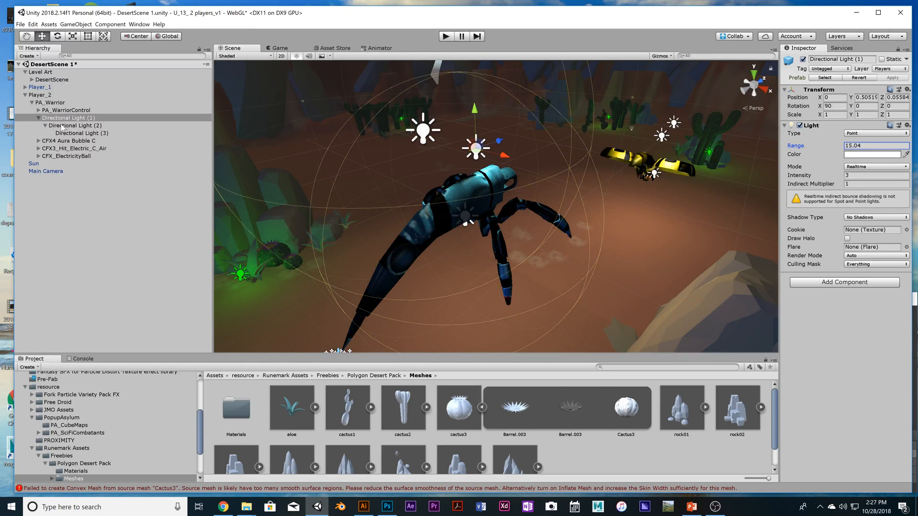
Adjust the intensity of Directional Light (2) on the warrior, trying about 7.9 and reducing it to about 0.11
left_click(80, 125)
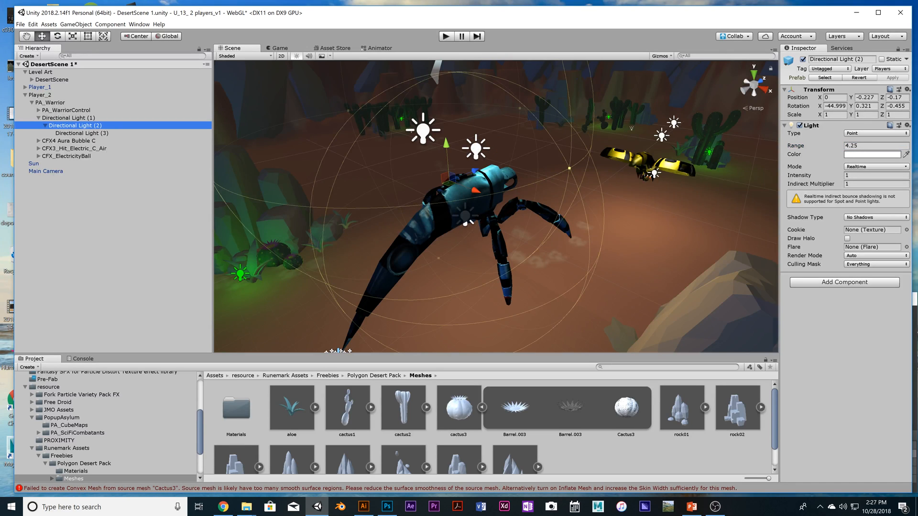
left_click(860, 176)
type("4.3")
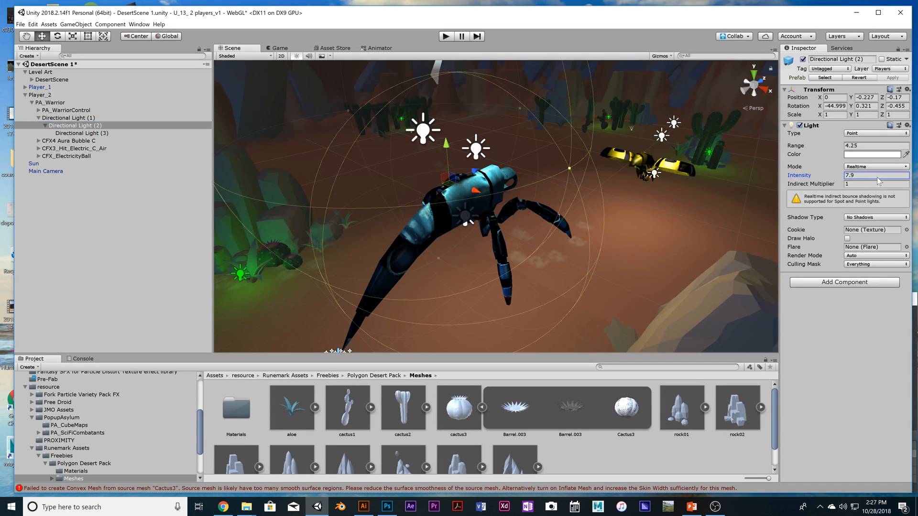
left_click_drag(865, 179, 846, 183)
left_click_drag(847, 147, 852, 180)
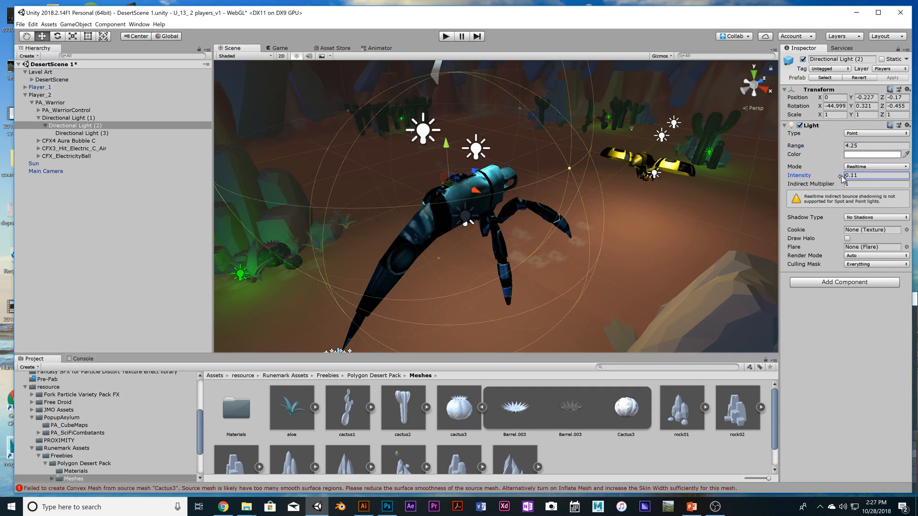
Adjust the intensity of Directional Light (3), trying about 5.3, and lower the light slightly beneath the warrior
left_click(84, 134)
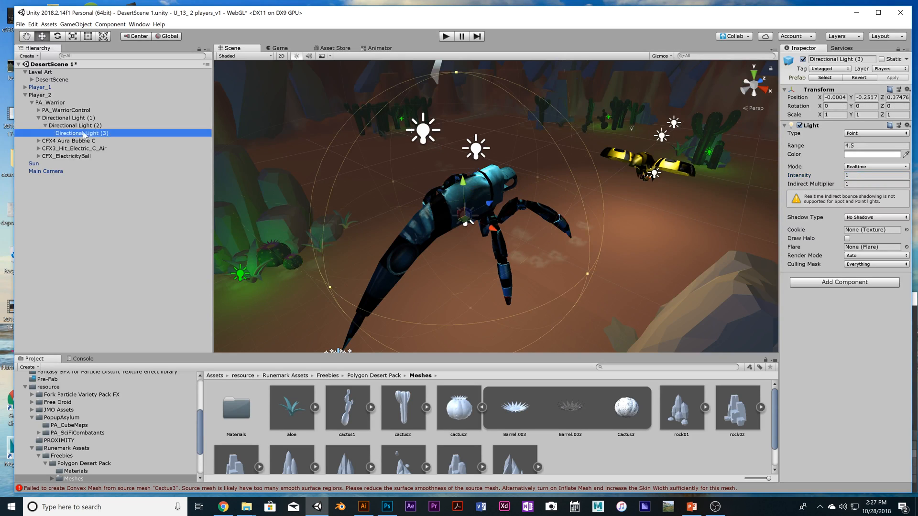
left_click(847, 176)
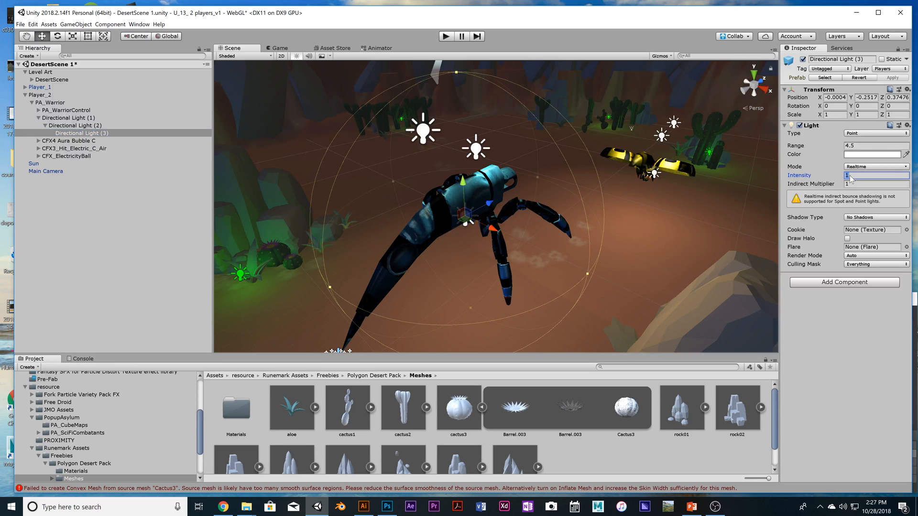
type("5.3")
left_click_drag(5, 181, 869, 177)
left_click_drag(463, 181, 464, 203)
Raise Directional Light (1) a little above the warrior and shift Directional Light (2) to X position 0.006
left_click(475, 148)
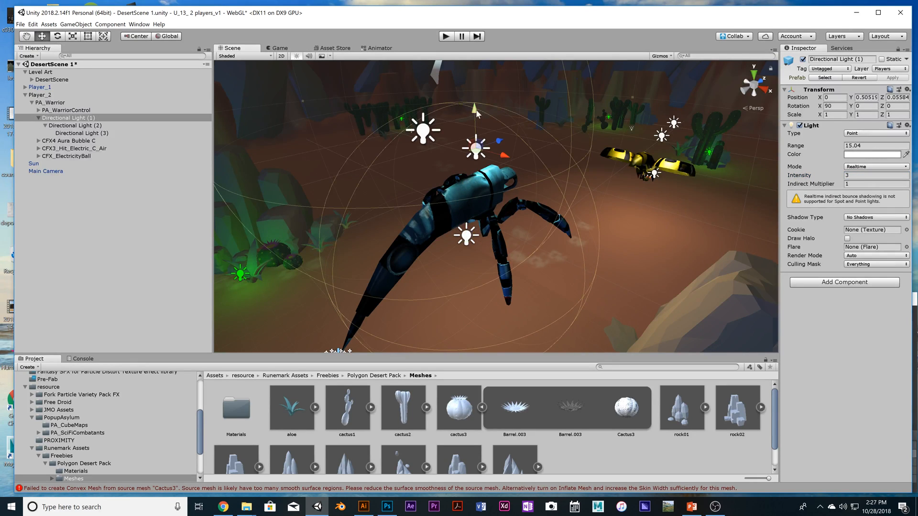
mouse_move(477, 113)
left_mouse_down()
mouse_move(479, 103)
mouse_move(480, 125)
mouse_move(481, 100)
left_mouse_up()
left_click(476, 188)
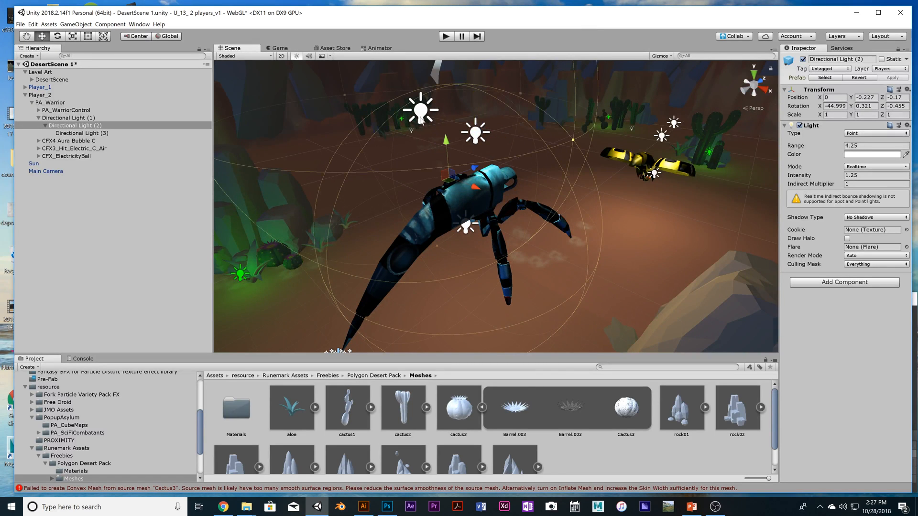
mouse_move(477, 189)
left_mouse_down()
mouse_move(460, 184)
mouse_move(489, 201)
mouse_move(465, 188)
mouse_move(480, 190)
left_mouse_up()
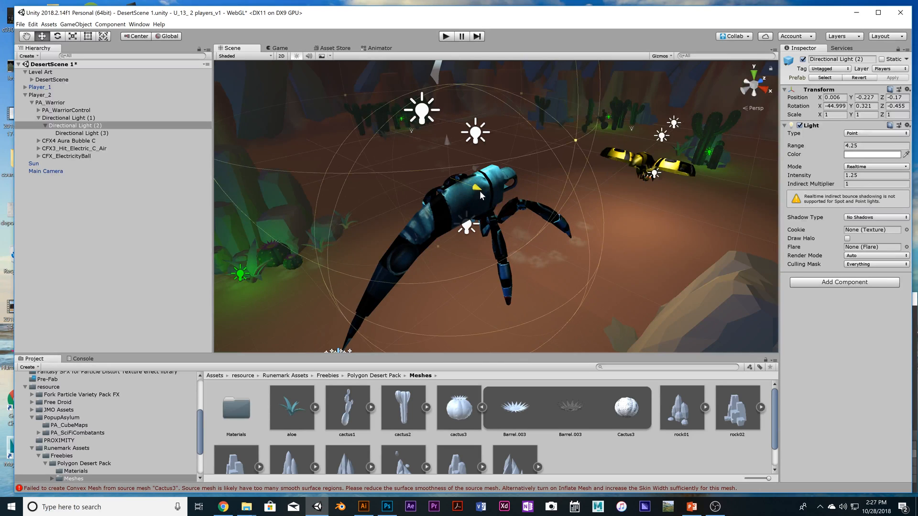
Move Directional Light (3) and Directional Light (2) out of their nesting so they sit directly under PA_Warrior
left_click(71, 134)
mouse_move(70, 135)
left_mouse_down()
mouse_move(77, 114)
mouse_move(78, 127)
left_mouse_up()
left_click(75, 134)
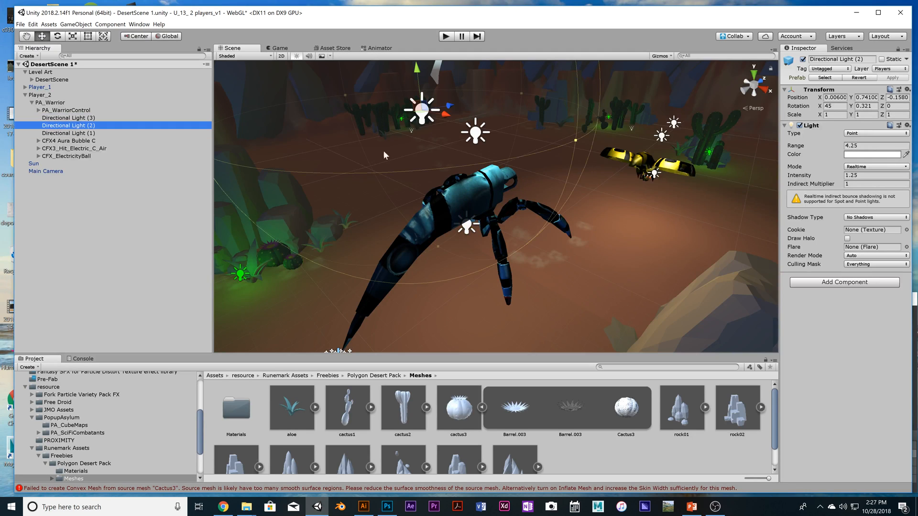
Move Directional Light (2) down and behind the warrior to about X -0.108, Y 0.431, Z -0.575
left_click_drag(417, 72, 403, 139)
left_click_drag(449, 182, 431, 173)
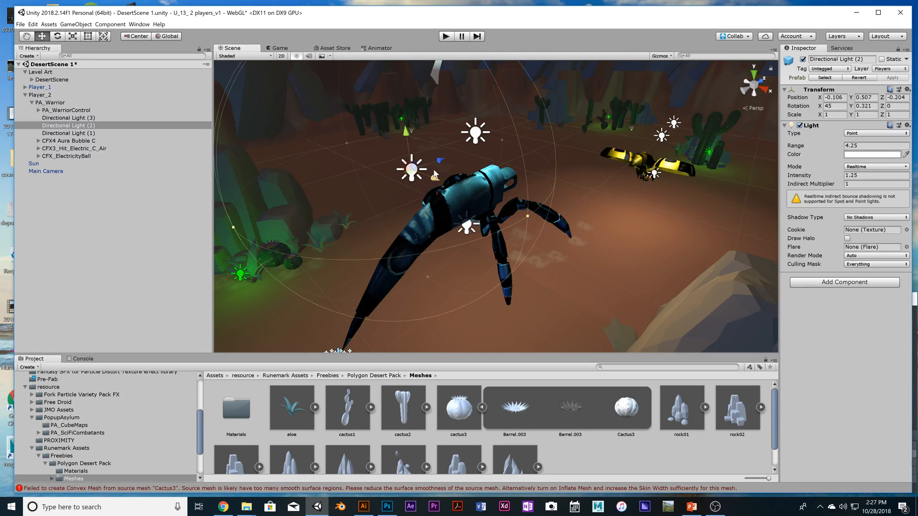
left_click_drag(404, 132, 409, 164)
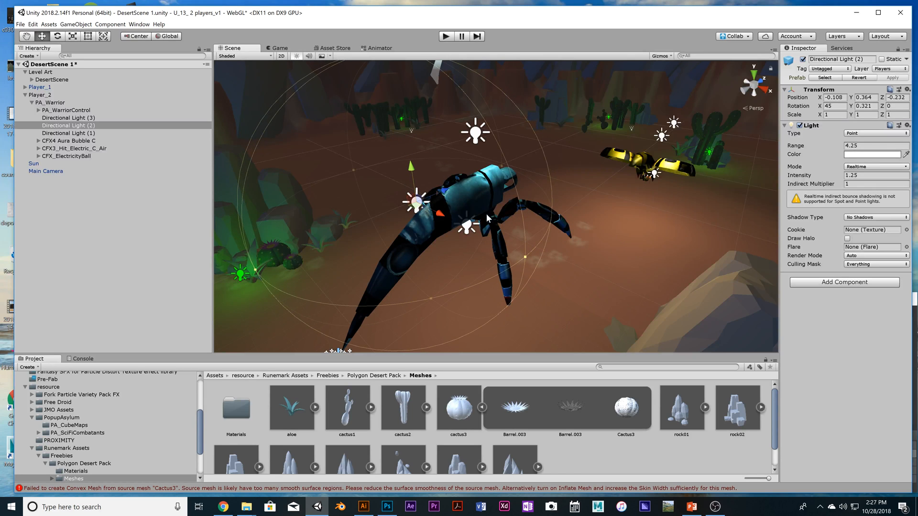
scroll(484, 225, "down", 2)
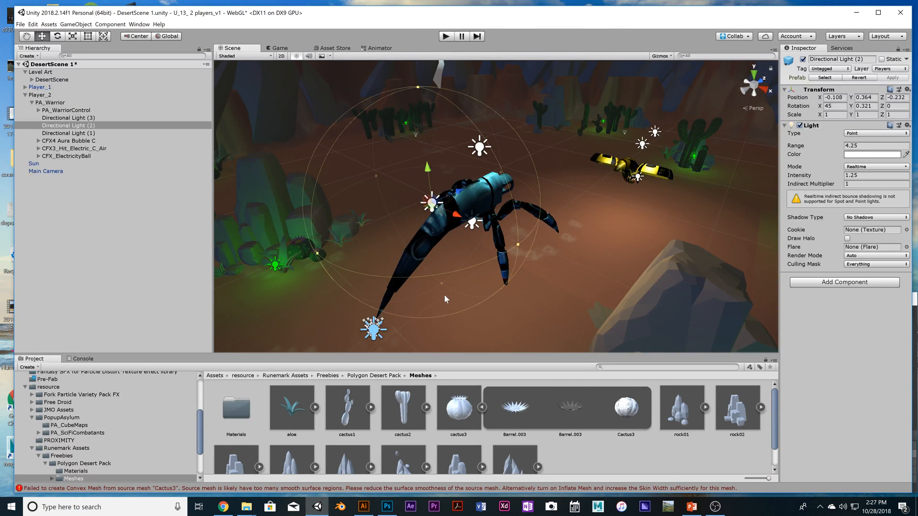
left_click_drag(444, 294, 537, 340, "alt")
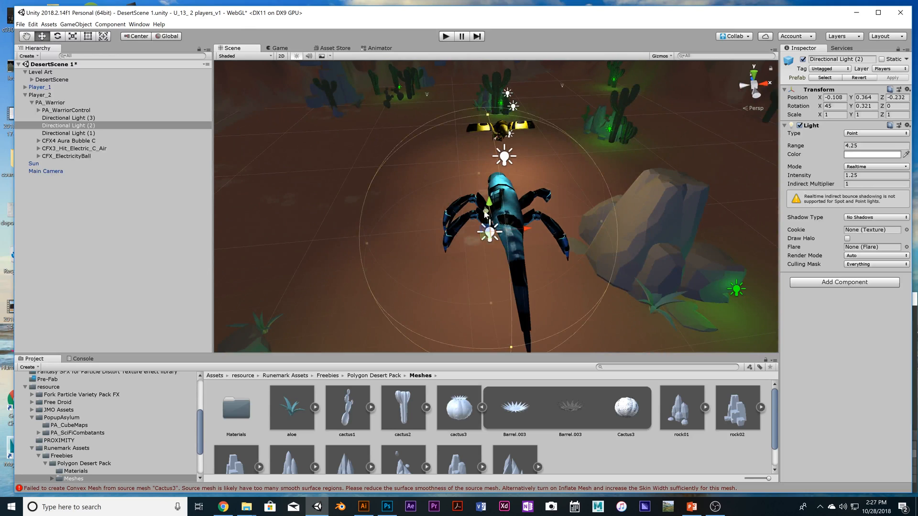
left_click_drag(485, 214, 493, 246)
scroll(544, 260, "down", 4)
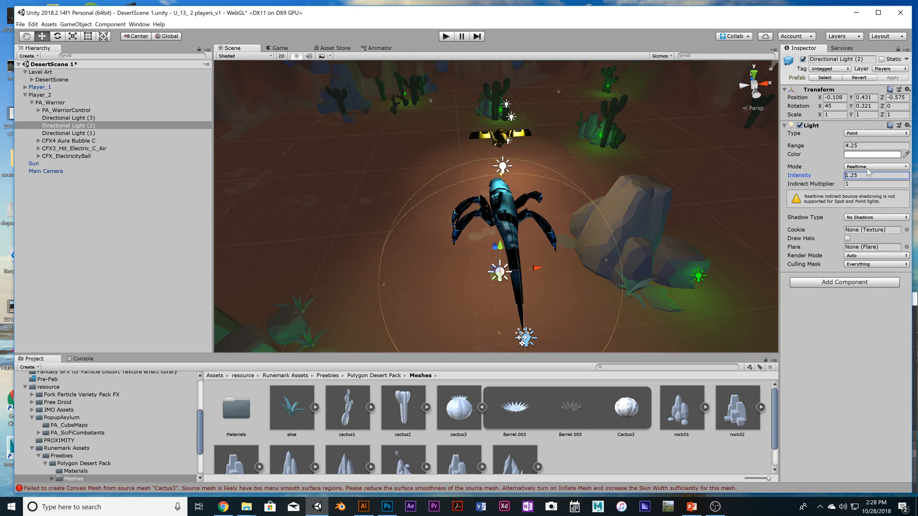
Adjust the intensity of Directional Light (3) beneath the warrior, trying about 0.71 and ending at 1
mouse_move(515, 266)
left_mouse_down("alt")
mouse_move(318, 287)
mouse_move(365, 214)
mouse_move(543, 168)
mouse_move(507, 263)
left_mouse_up("alt")
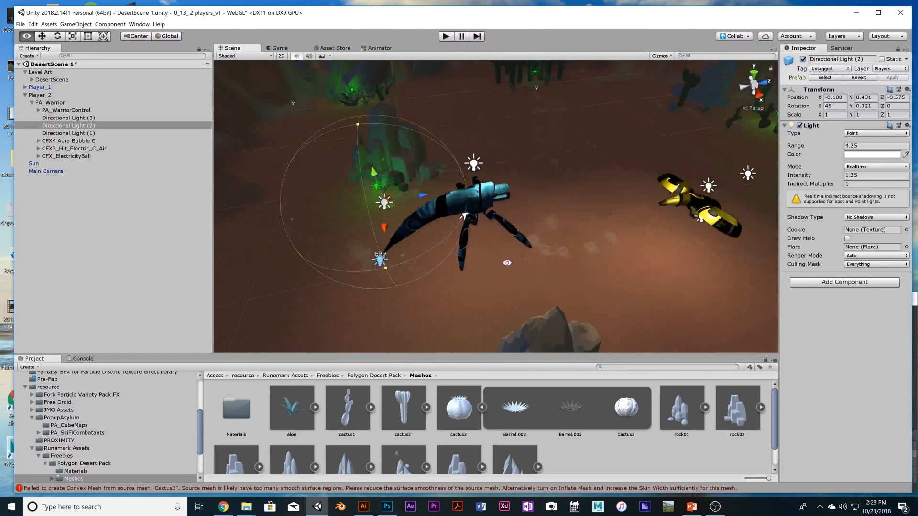
left_click_drag(490, 225, 696, 165, "alt")
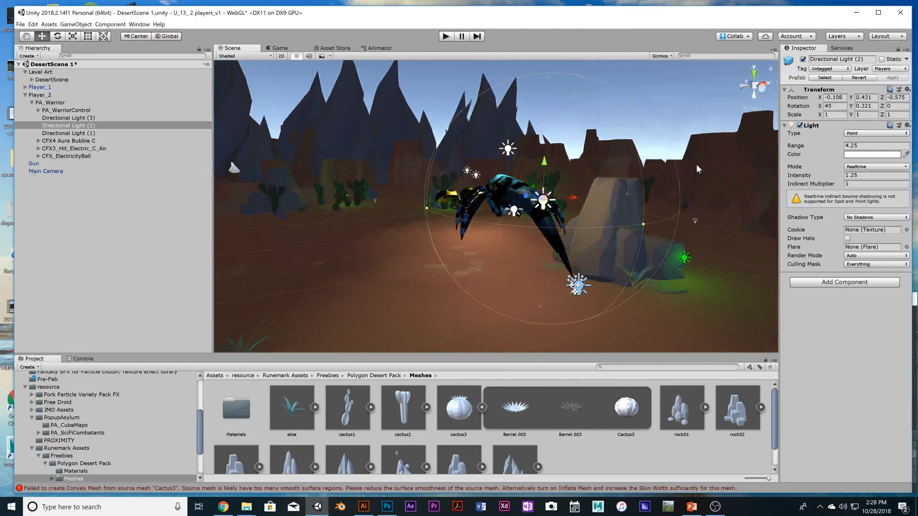
left_click(514, 210)
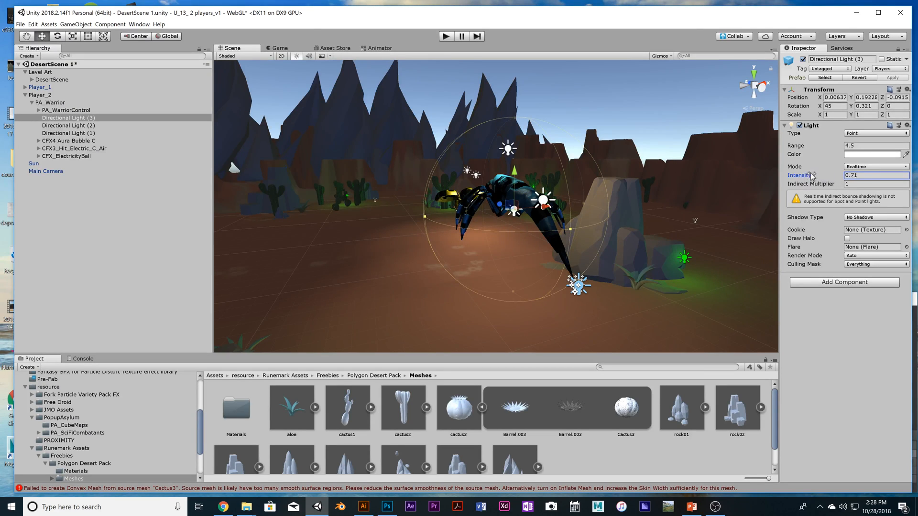
left_click_drag(457, 263, 401, 224, "alt")
Examine the warrior's lighting from several sides and check each of its three directional lights
left_click(401, 225)
left_click_drag(472, 271, 494, 185, "alt")
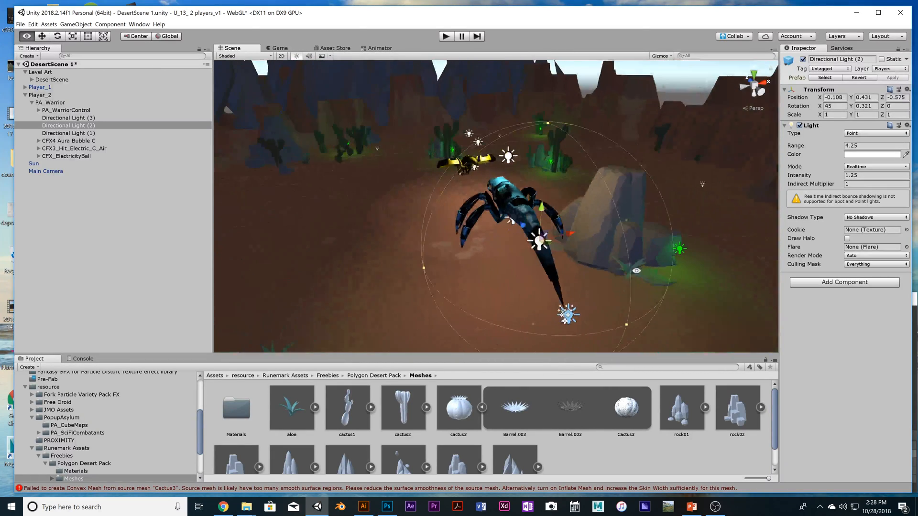
left_click_drag(521, 239, 506, 201, "alt")
left_click_drag(461, 157, 486, 164, "alt")
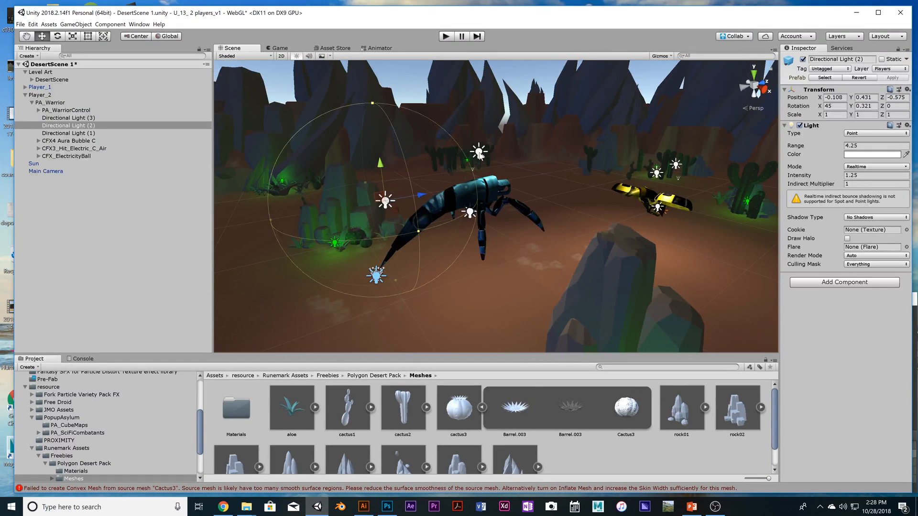
left_click(479, 153)
left_click(385, 202)
left_click(468, 214)
left_click_drag(529, 225, 464, 279, "alt")
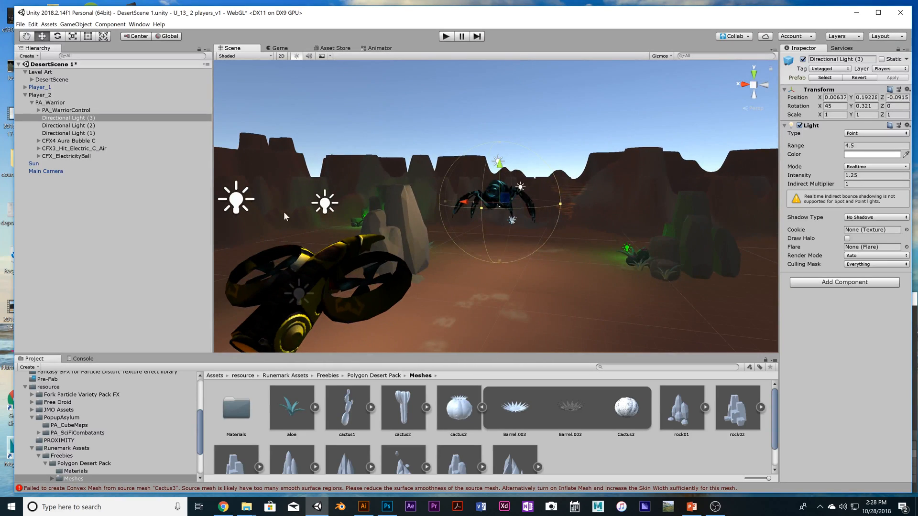
Inspect the lighting around Player_1 and the Light of the CFX_ElectricityBall effect at the warrior's tail tip
left_click(246, 209)
scroll(312, 262, "down", 6)
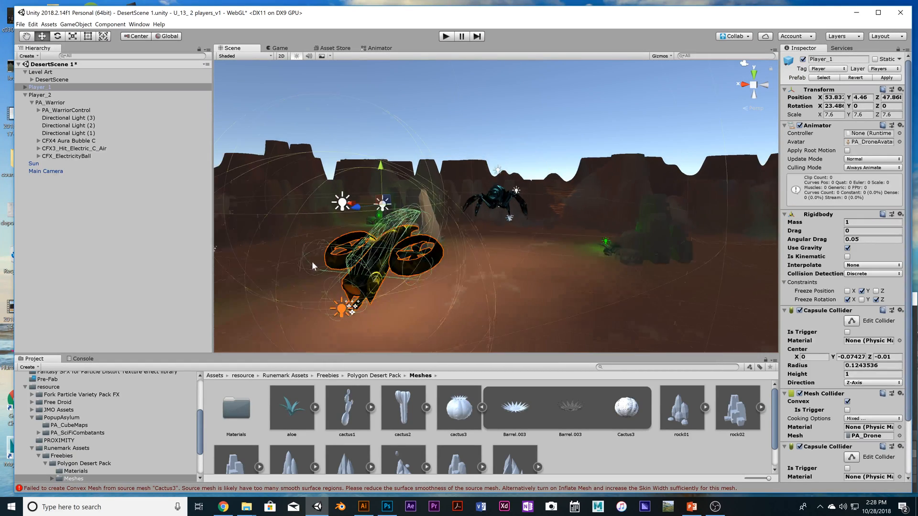
scroll(312, 262, "up", 4)
left_click_drag(341, 204, 334, 268, "alt")
left_click_drag(417, 305, 586, 244, "alt")
left_click(579, 237)
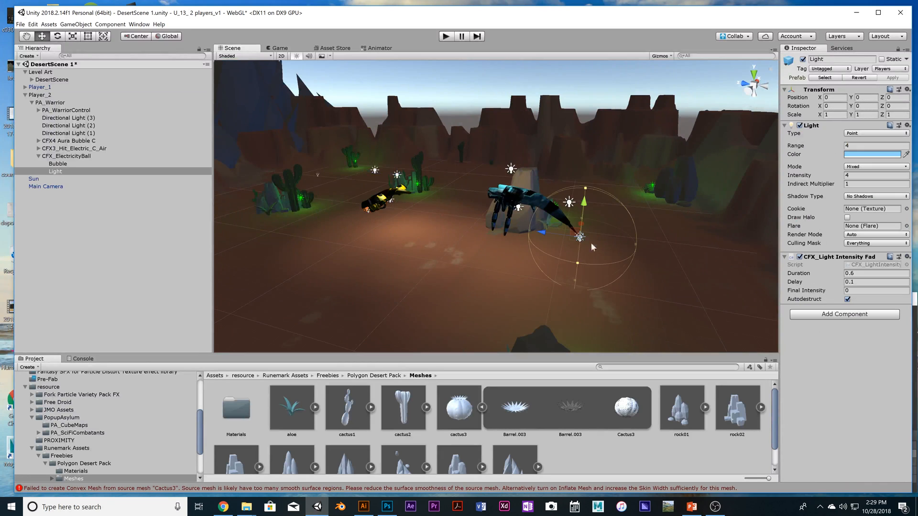
Run the scene in play mode to check both players' lighting and effects, and stop it
scroll(603, 277, "up", 5)
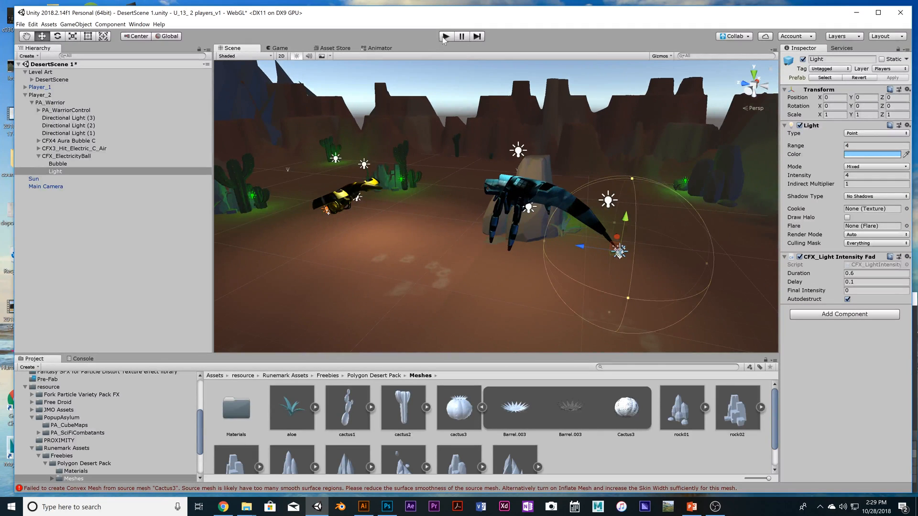
left_click(443, 38)
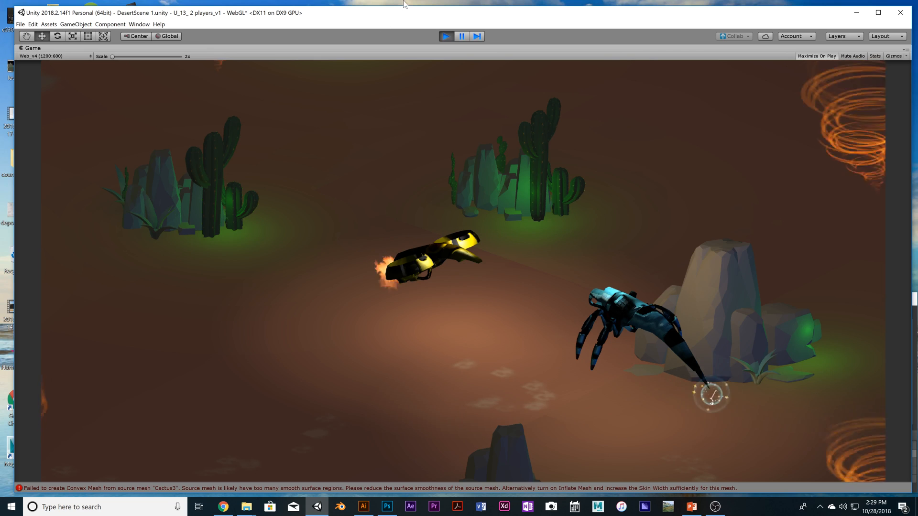
left_click(445, 36)
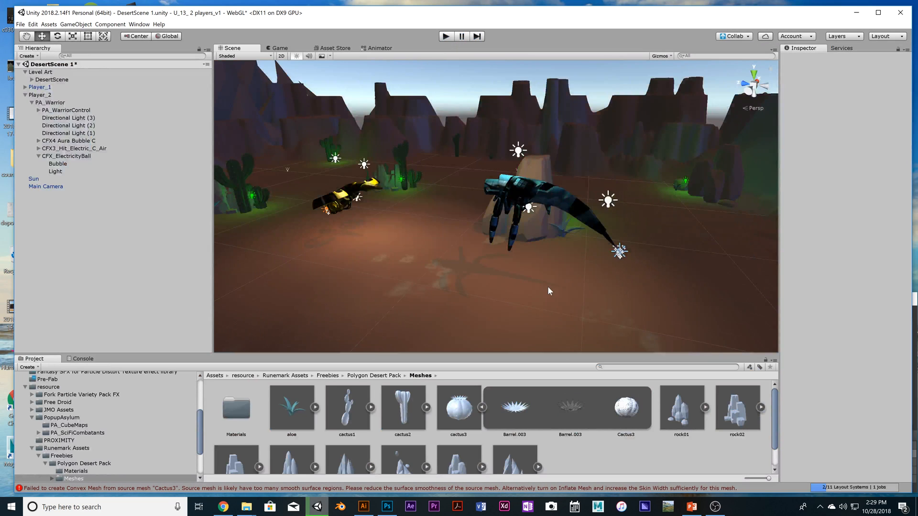
Examine the lighting on the terrain and both players from close up and from farther away
left_click_drag(475, 305, 445, 286, "alt")
scroll(445, 286, "up", 2)
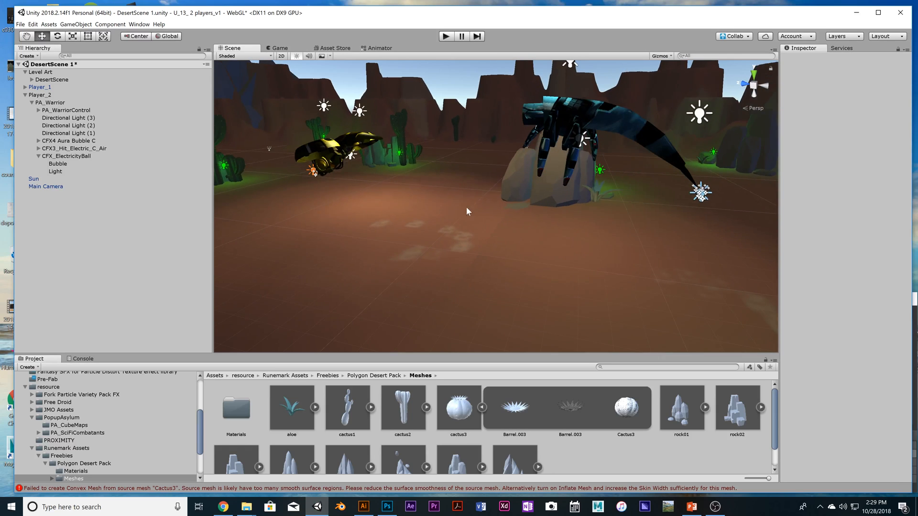
left_click_drag(466, 205, 568, 274)
left_click(439, 238)
left_click_drag(374, 207, 271, 195, "alt")
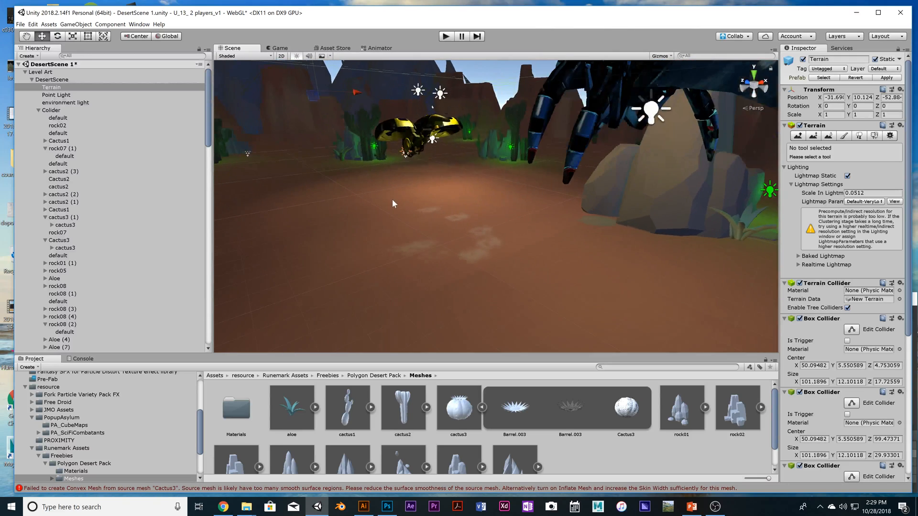
left_click_drag(481, 195, 423, 220, "alt")
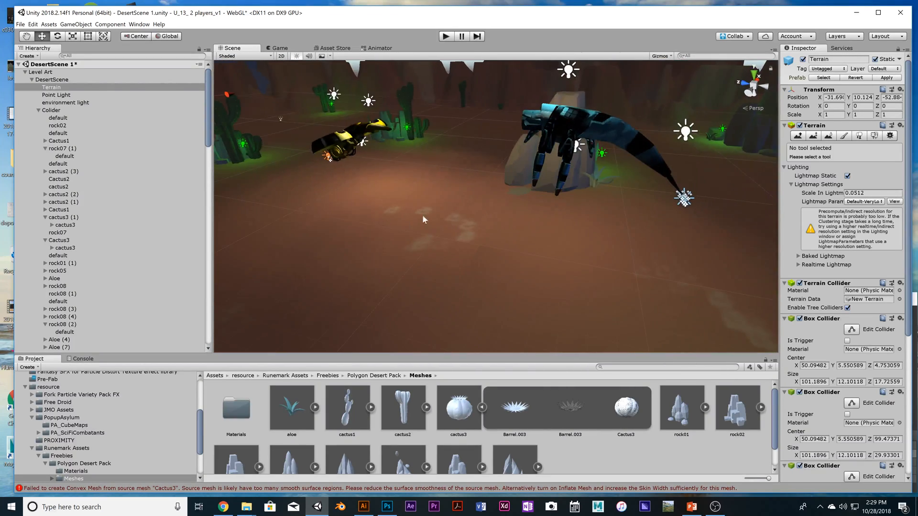
scroll(471, 222, "down", 4)
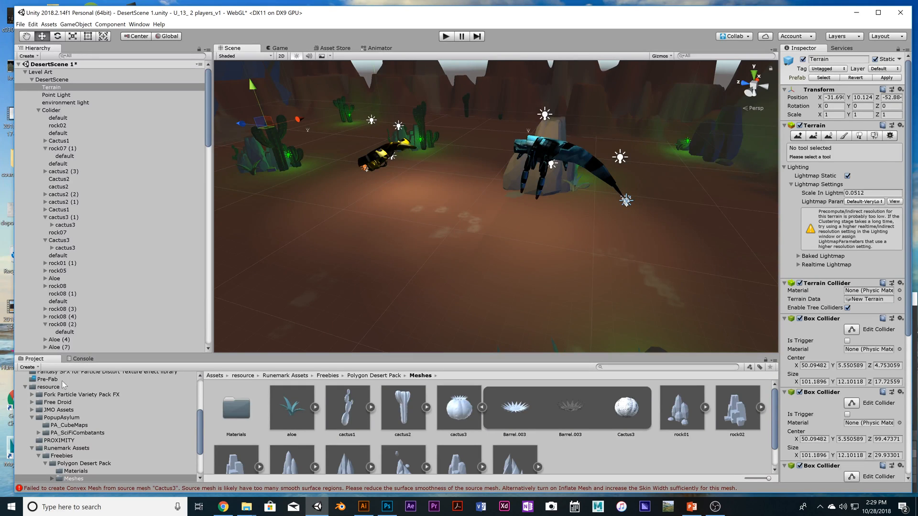
Open the Pre-Fab assets folder and move the Unity window aside to uncover the OBS window
left_click(48, 379)
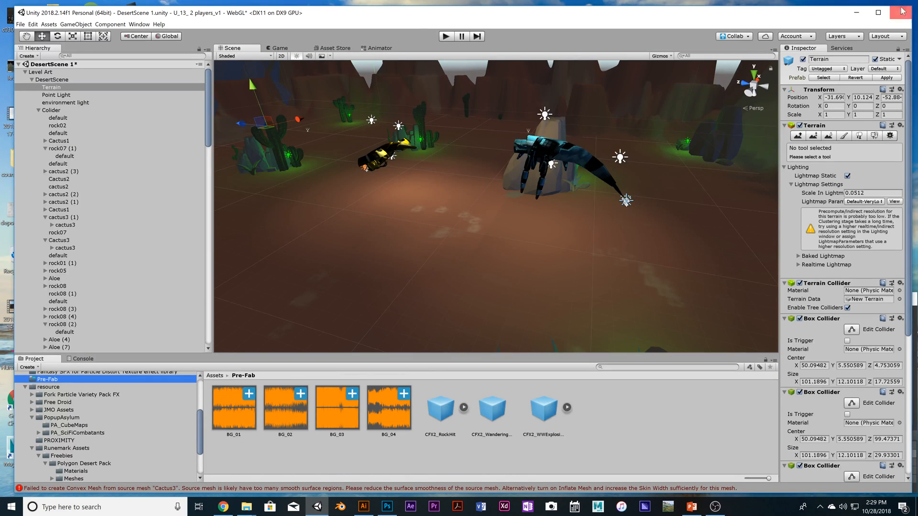
left_click_drag(815, 12, 666, 0)
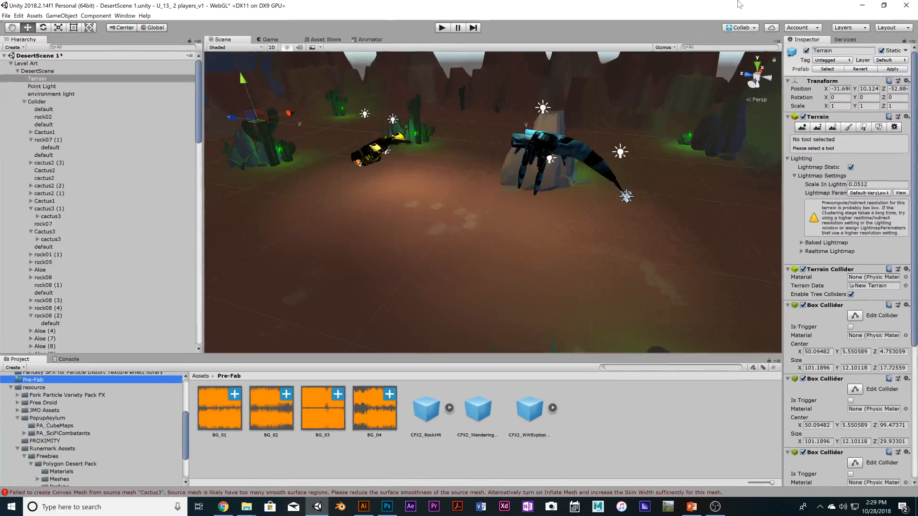
left_click_drag(722, 12, 555, 13)
left_click_drag(832, 301, 814, 293)
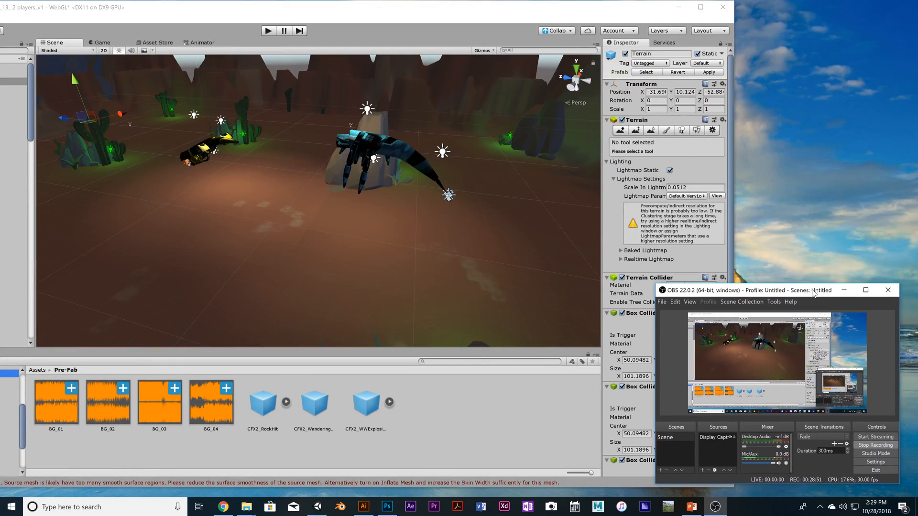
Switch the sound output to LG Ultra HD (NVIDIA High Definition Audio), raise its volume, and bring the Unity window fully back on screen
left_click(843, 506)
left_click(908, 461)
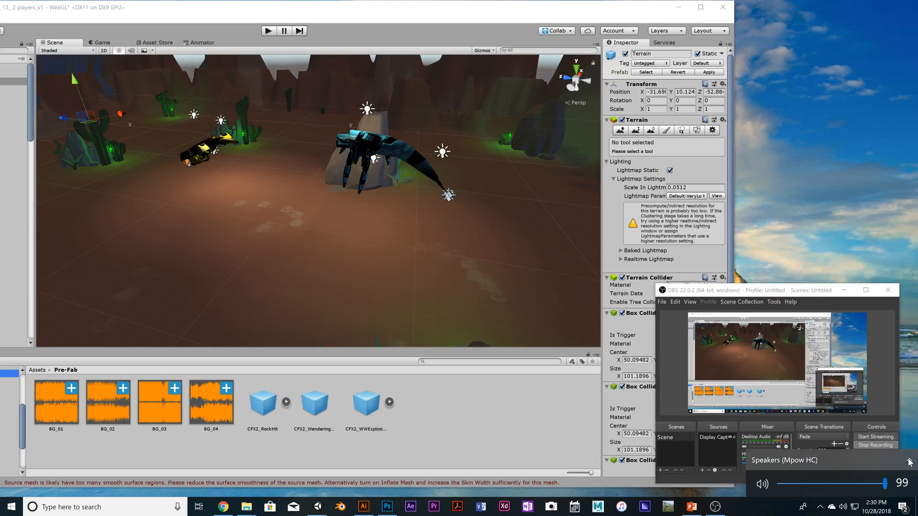
left_click(862, 460)
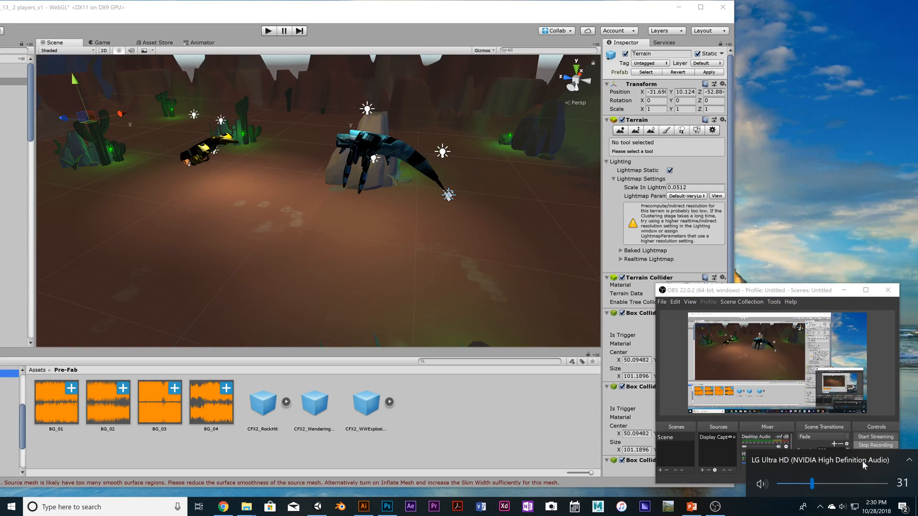
left_click(868, 484)
left_click(606, 19)
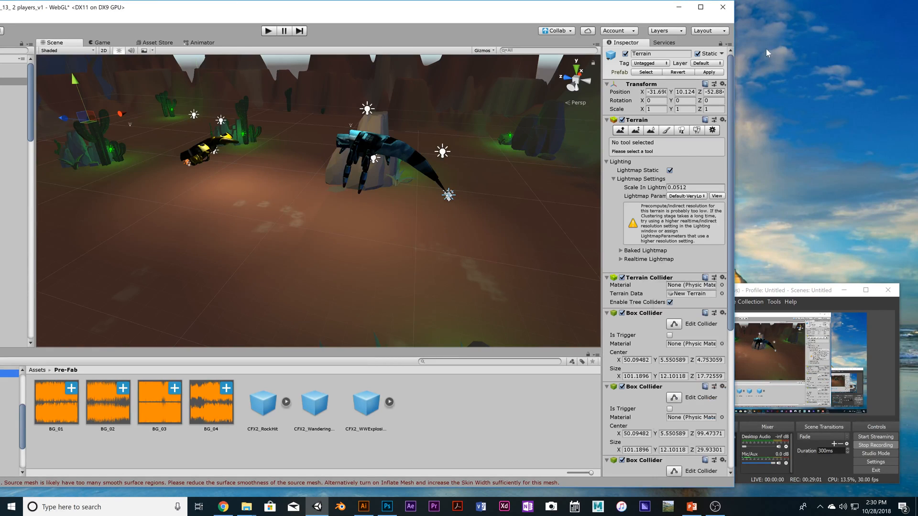
left_click_drag(543, 3, 713, 22)
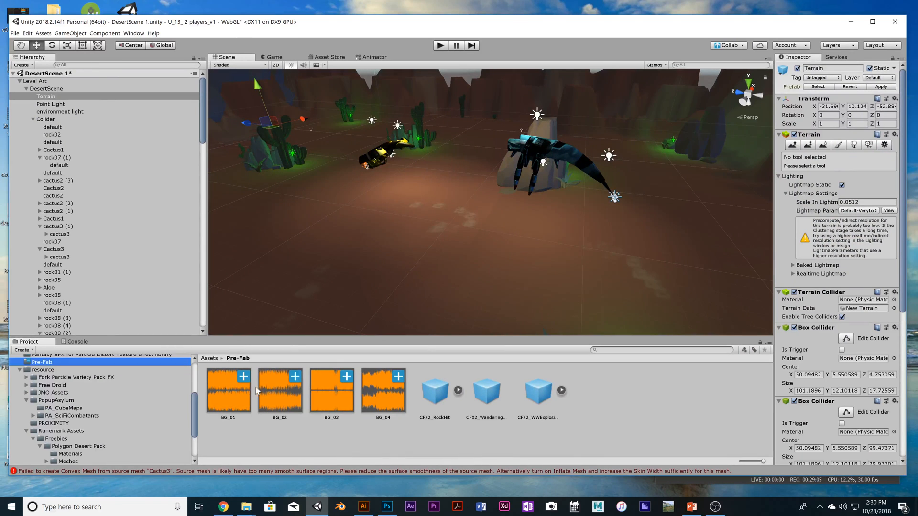
Select the BG_01 audio clip to show its import settings and open the Asset Store
left_click(231, 386)
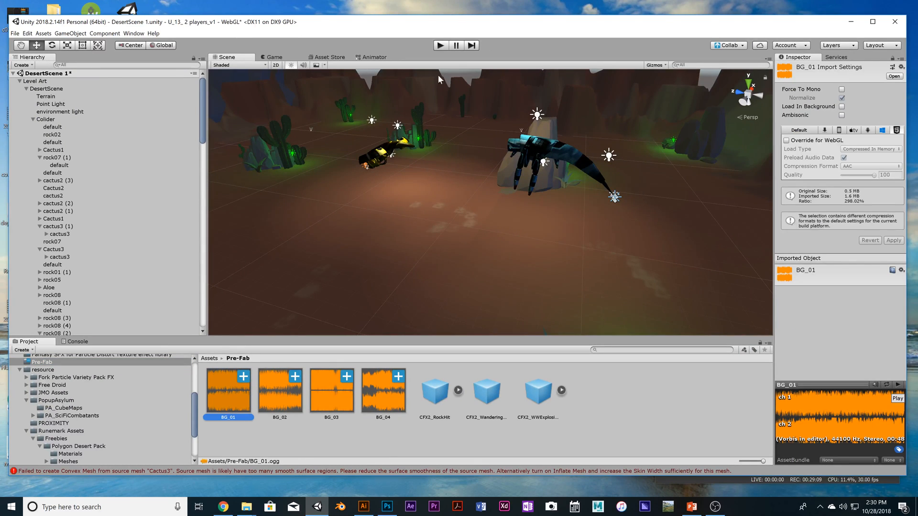
left_click(328, 57)
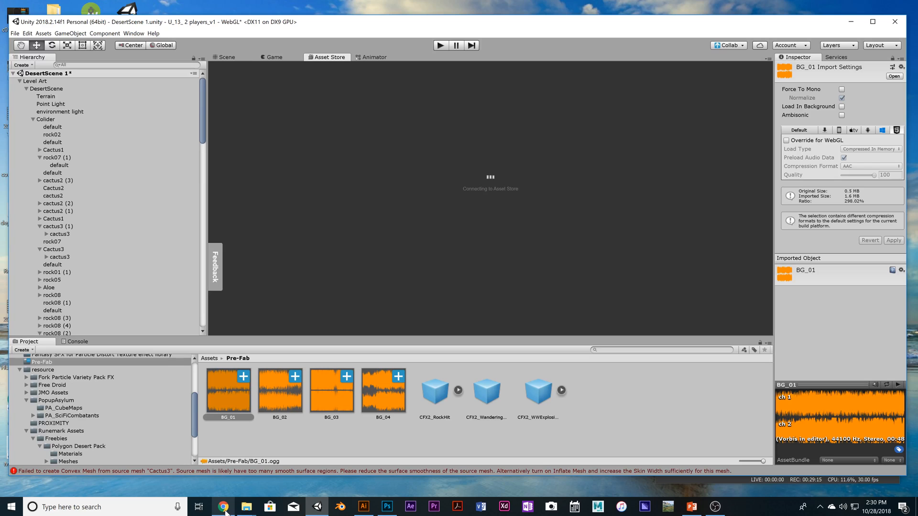
Switch to Chrome and listen briefly to FutureWorld Dark Loop 03 in the Dark Future Preview set on SoundCloud, pausing it again
left_click(223, 507)
left_click(298, 51)
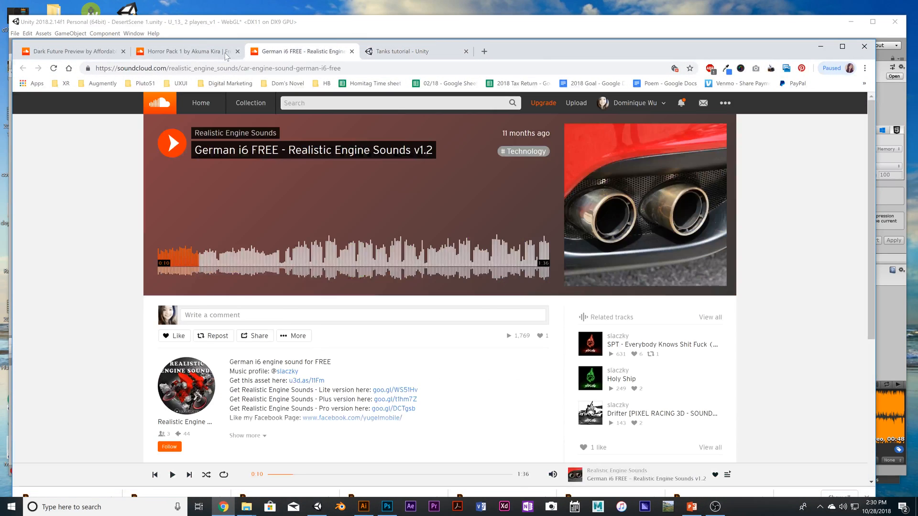
left_click(210, 51)
left_click(67, 52)
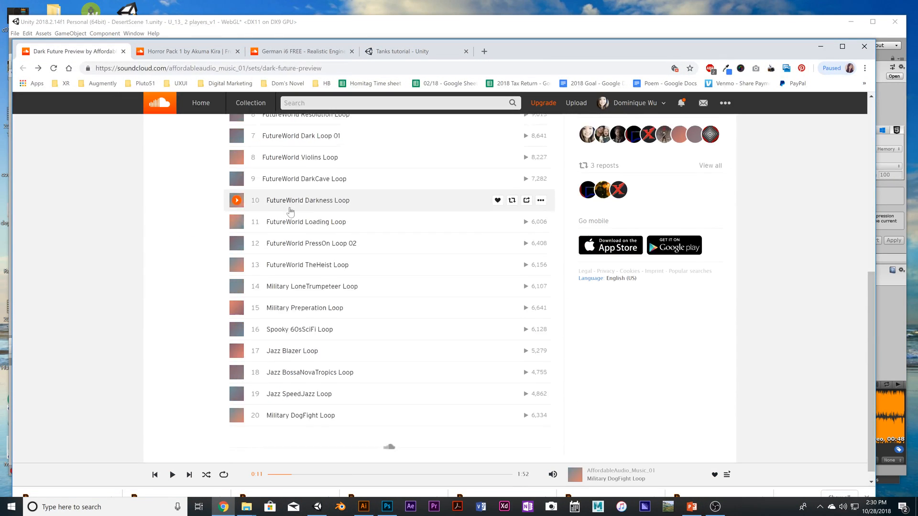
scroll(292, 215, "up", 10)
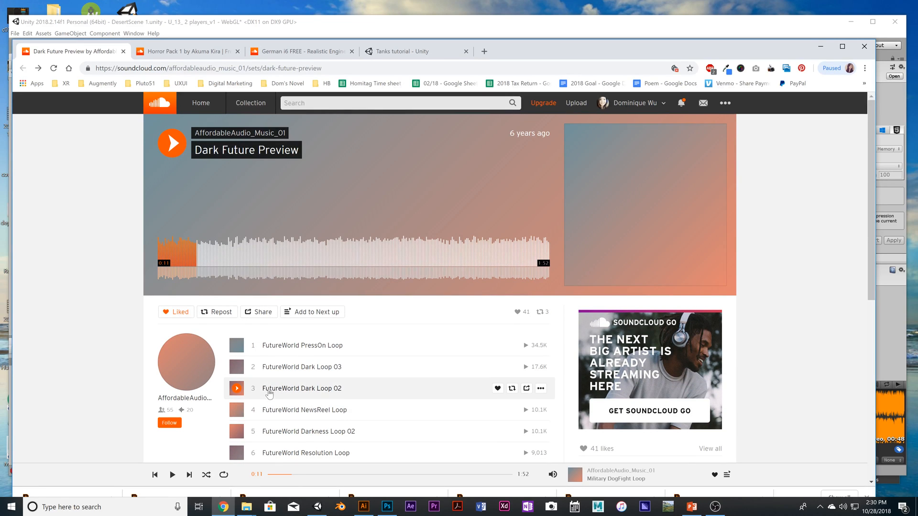
left_click(236, 367)
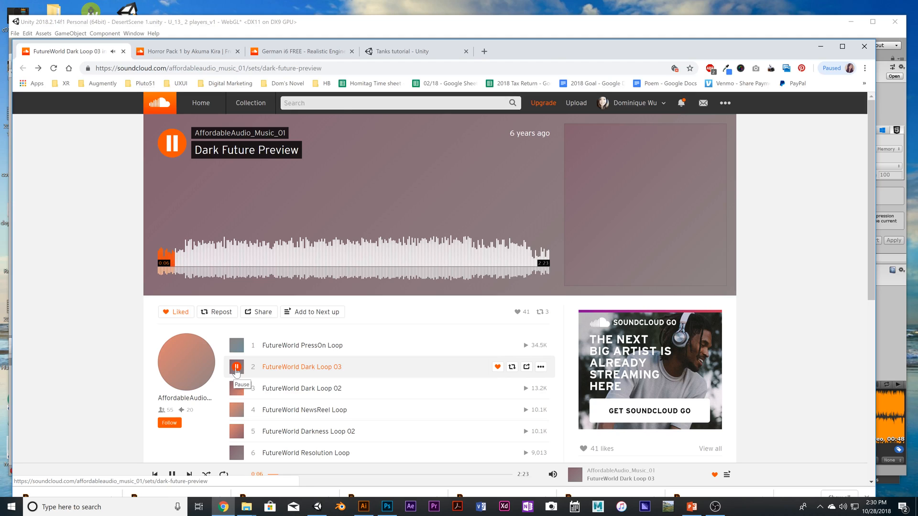
left_click(235, 369)
Move the browser window out of the way and play the BG_01 clip in Unity while looking over the desert scene
left_click_drag(549, 52, 588, 466)
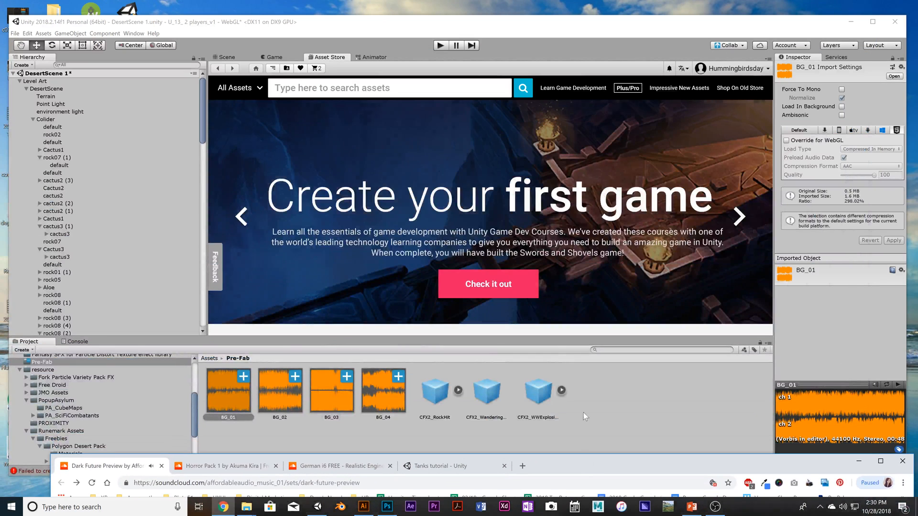
left_click(227, 57)
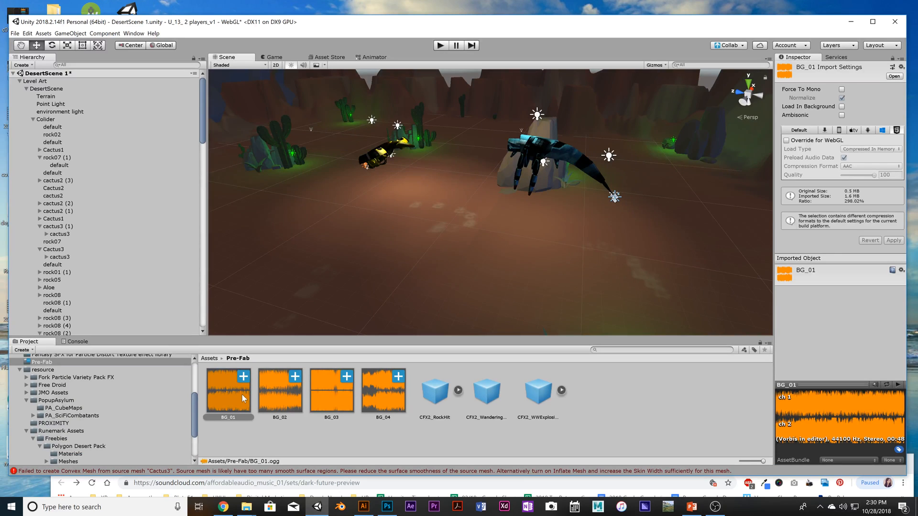
left_click(898, 385)
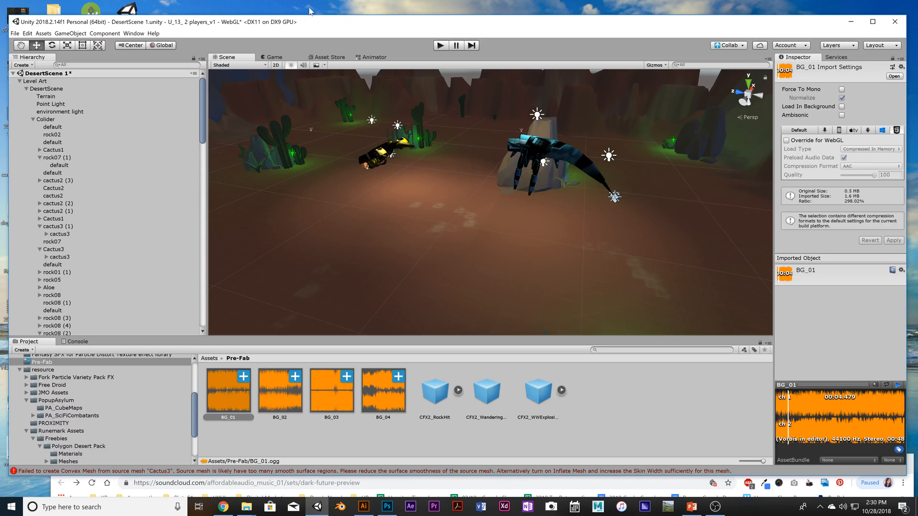
left_click_drag(472, 268, 364, 262, "alt")
scroll(418, 214, "down", 4)
left_click_drag(405, 222, 606, 242, "alt")
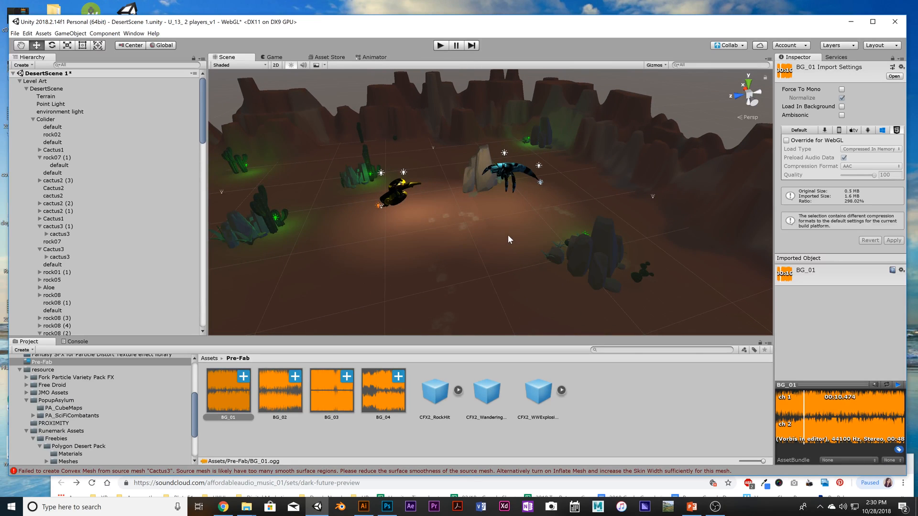
left_click_drag(492, 238, 453, 246)
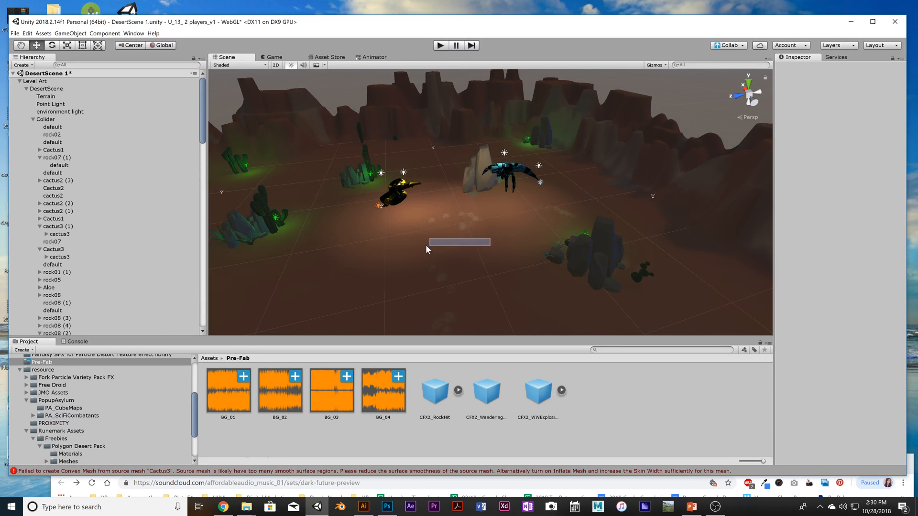
Listen to the BG_02 audio clip while viewing the players and terrain from several sides in the scene
left_click(301, 395)
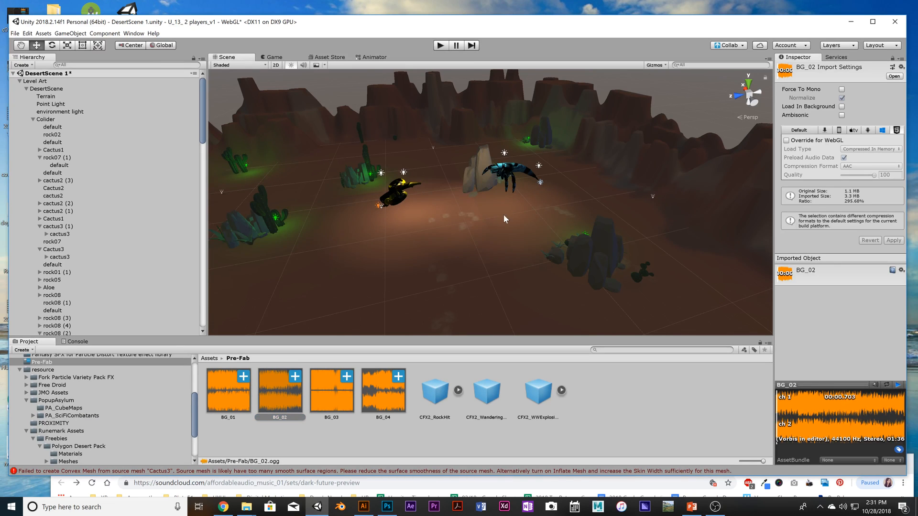
left_click_drag(524, 233, 722, 197, "alt")
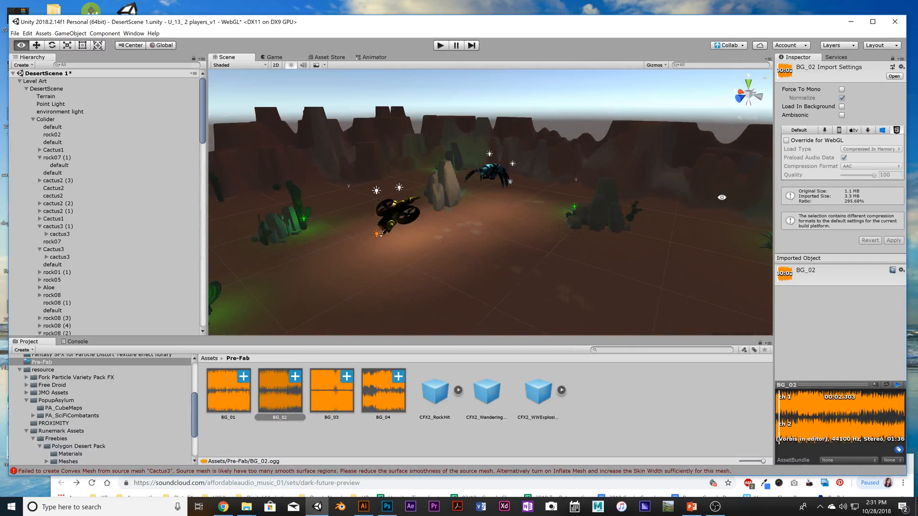
left_click_drag(425, 209, 461, 281, "alt")
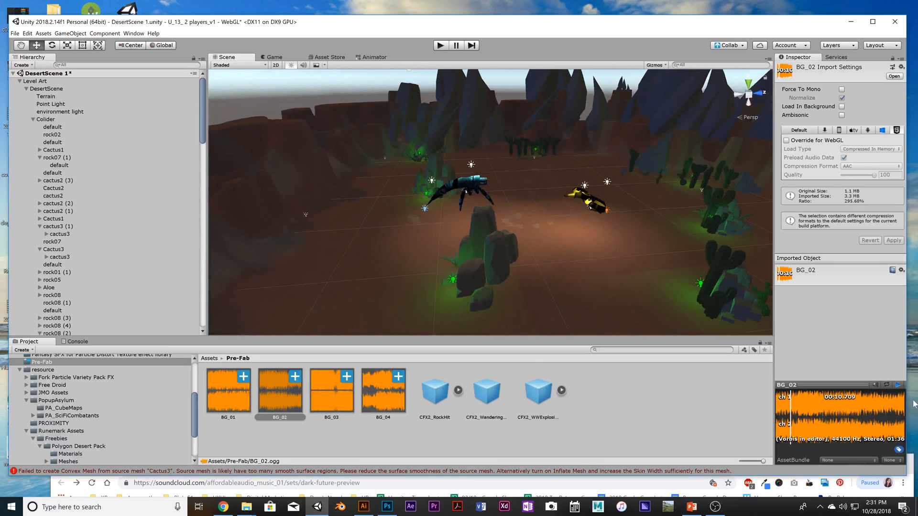
Listen to the BG_03 audio clip while viewing the desert scene from near and far, and stop its playback
left_click(342, 398)
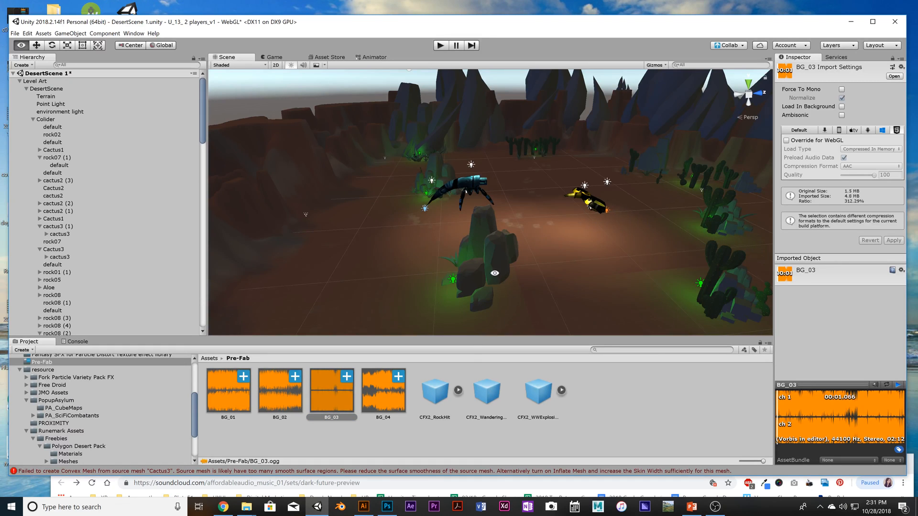
left_click_drag(509, 292, 317, 256, "alt")
scroll(601, 252, "up", 6)
scroll(546, 266, "down", 3)
scroll(546, 266, "down", 5)
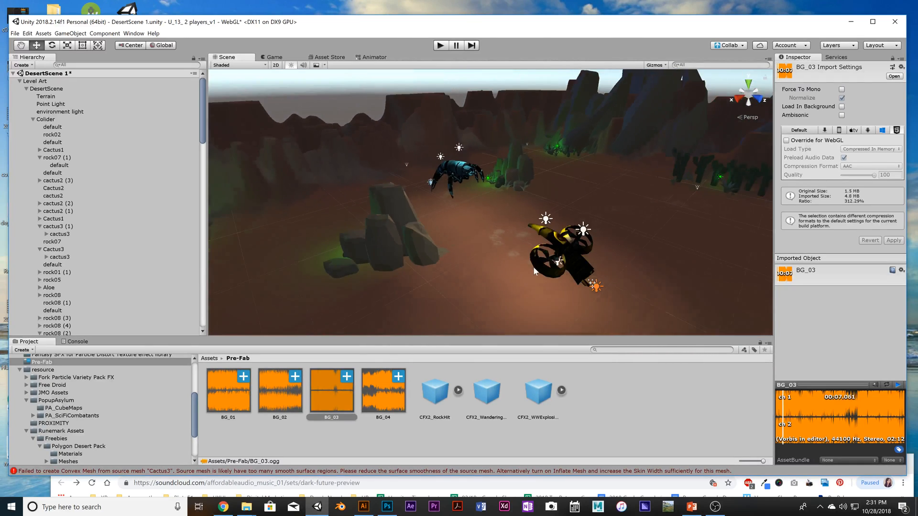
left_click_drag(545, 265, 569, 235, "alt")
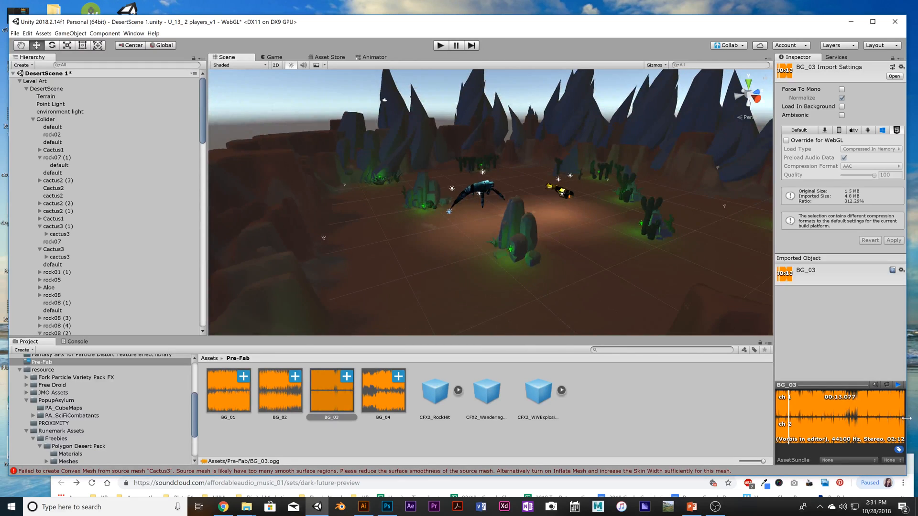
left_click(898, 387)
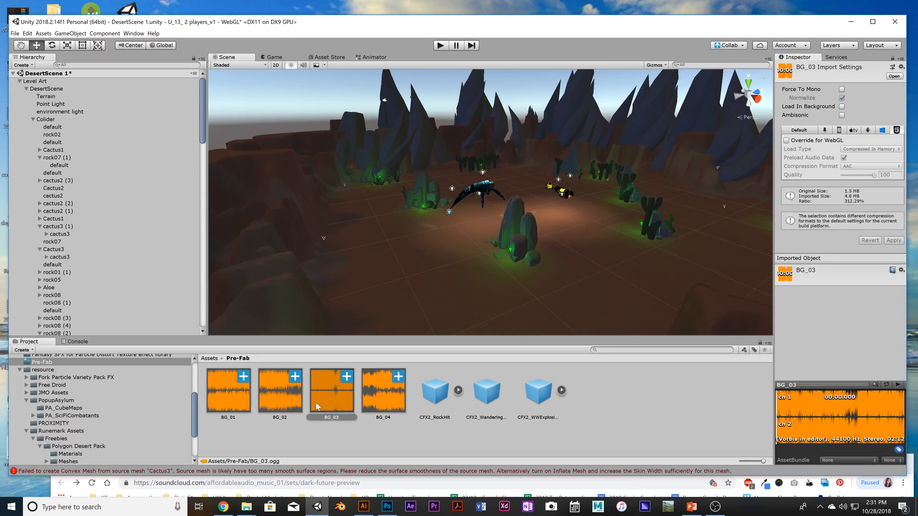
Select the BG_04 audio clip and listen to its preview against the desert scene, stopping it at the end
left_click(398, 401)
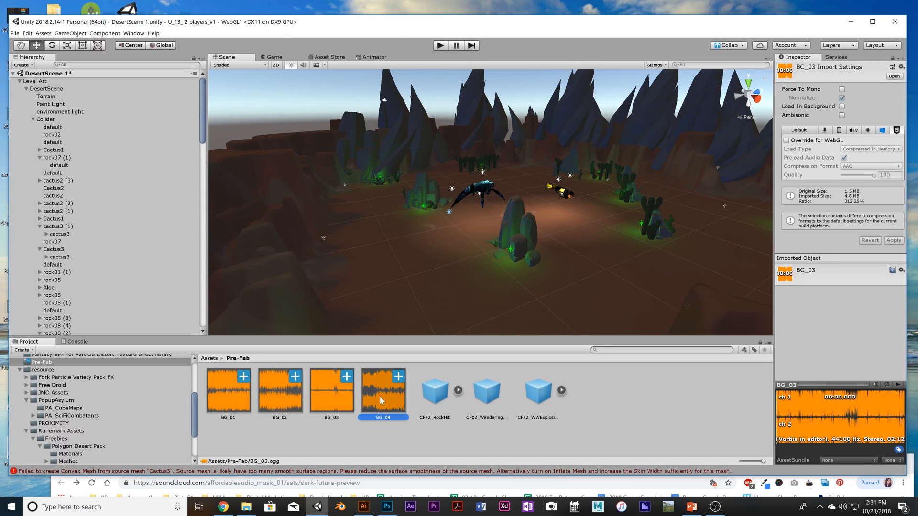
left_click(899, 386)
left_click_drag(438, 254, 363, 241, "alt")
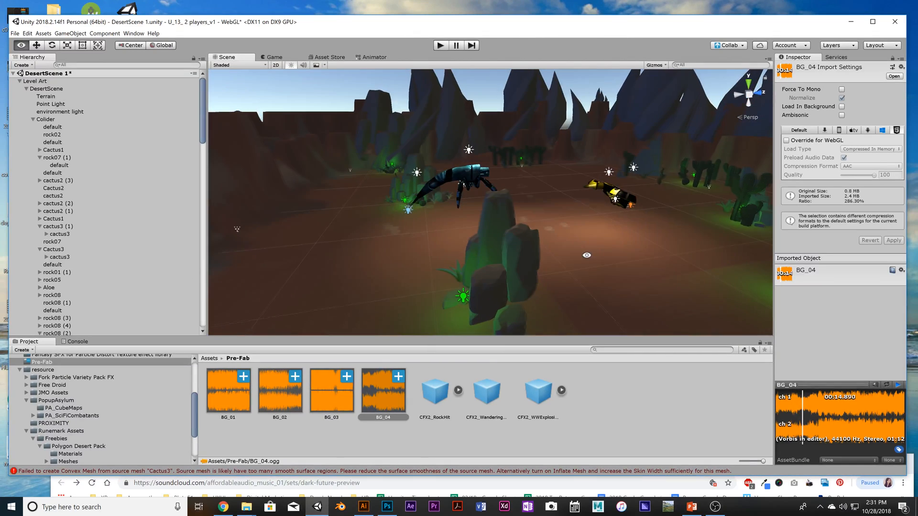
left_click(898, 386)
Replay the BG_01 audio clip while viewing both players to judge how its mood fits the scene
left_click(232, 404)
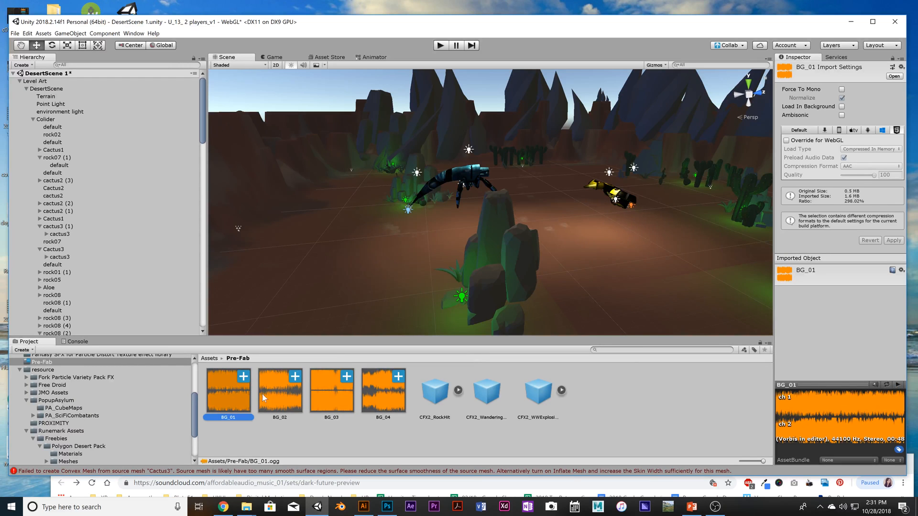
left_click(898, 386)
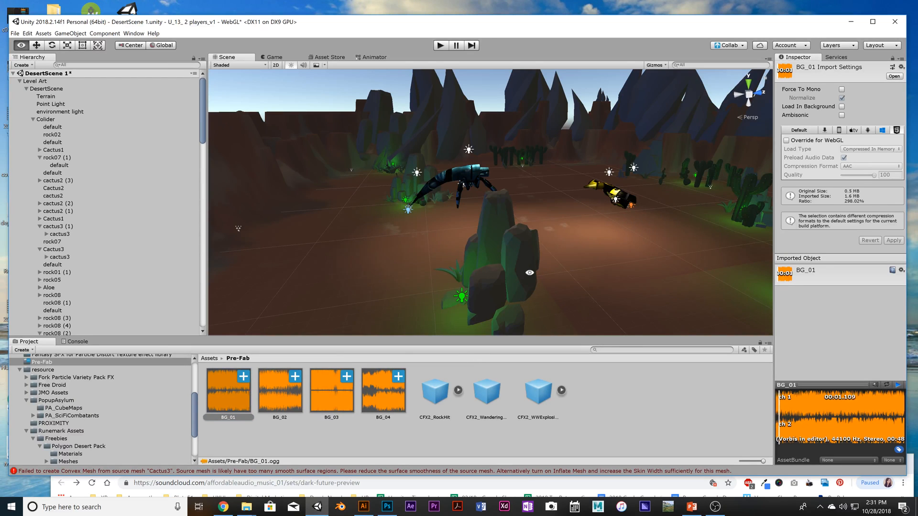
left_click_drag(530, 272, 513, 241, "alt")
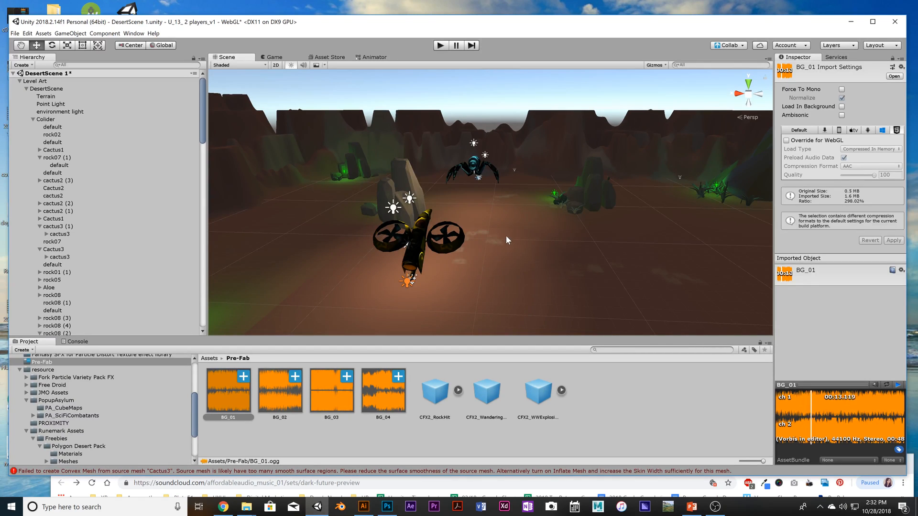
left_click_drag(446, 263, 586, 278, "alt")
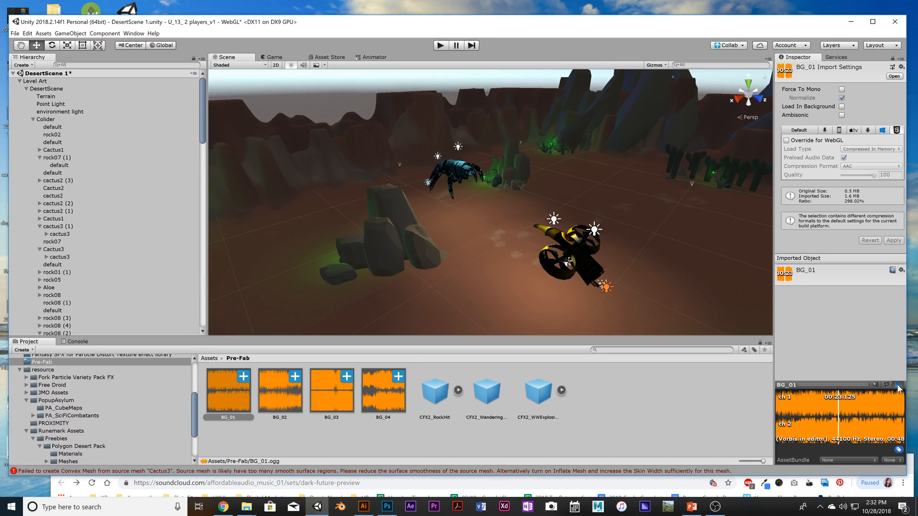
Replay the BG_02 audio clip for comparison against the desert scene and stop its playback
left_click(279, 390)
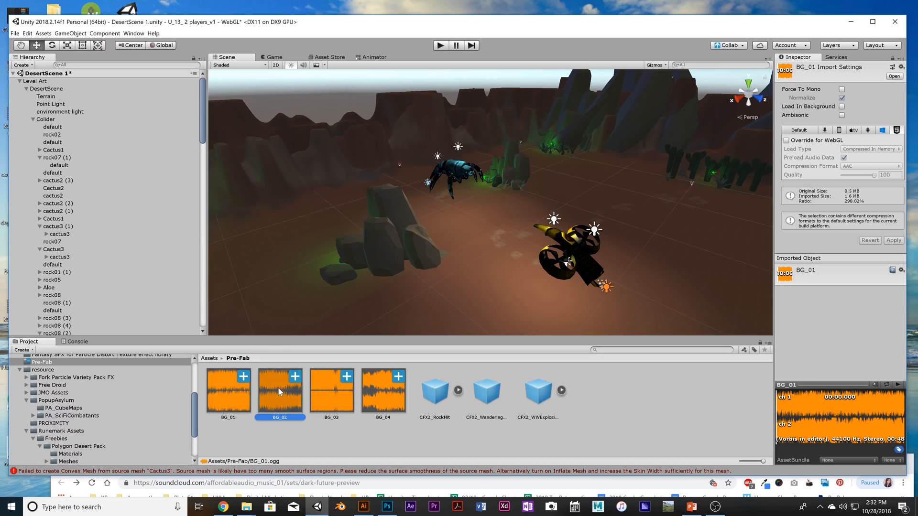
left_click(898, 386)
left_click_drag(460, 316, 602, 245, "alt")
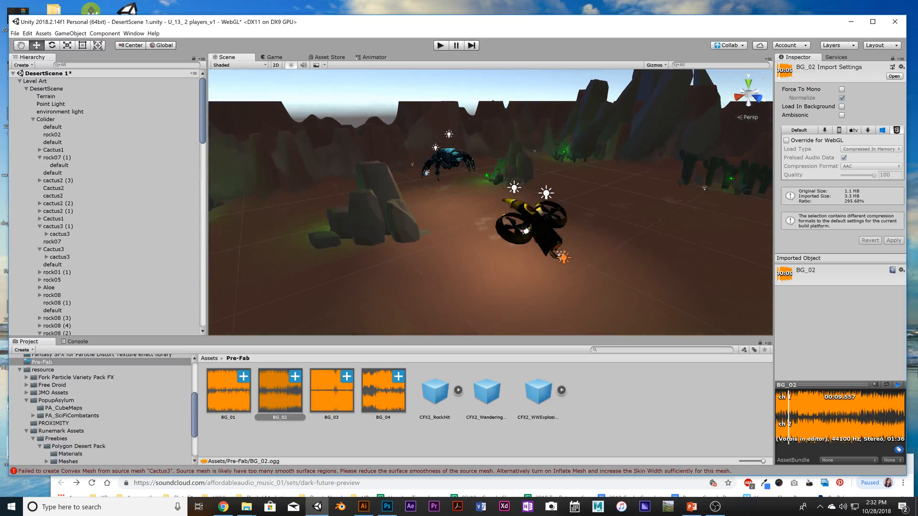
left_click(898, 386)
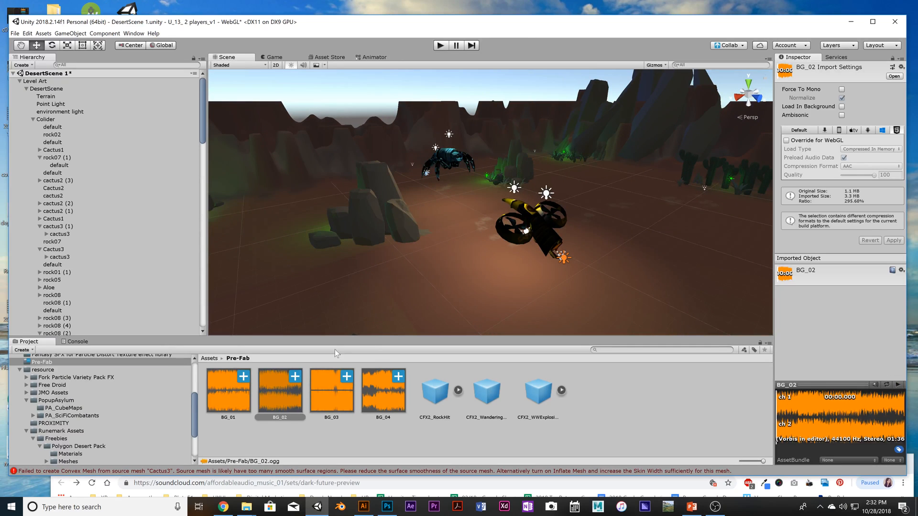
Replay the BG_03 audio clip while surveying the whole desert arena and stop its playback
left_click(330, 378)
left_click(898, 386)
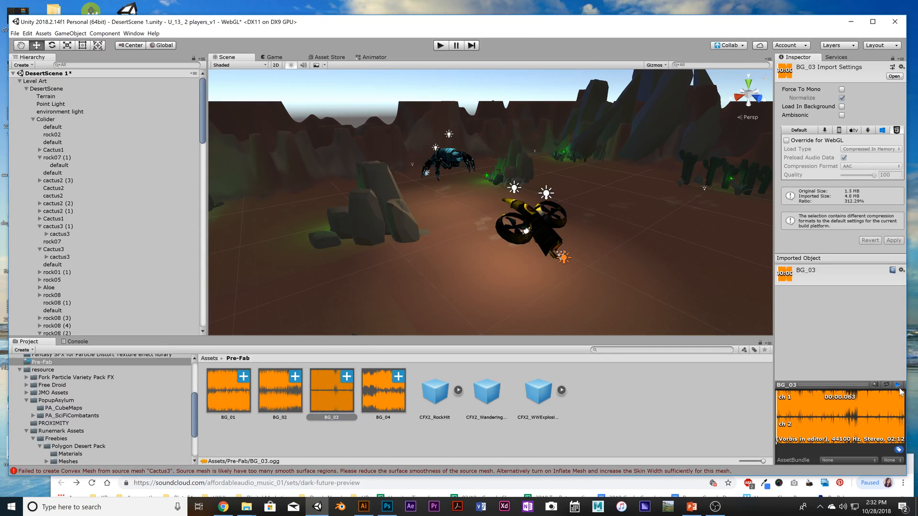
left_click_drag(411, 260, 498, 203, "alt")
scroll(583, 210, "down", 15)
scroll(498, 204, "up", 10)
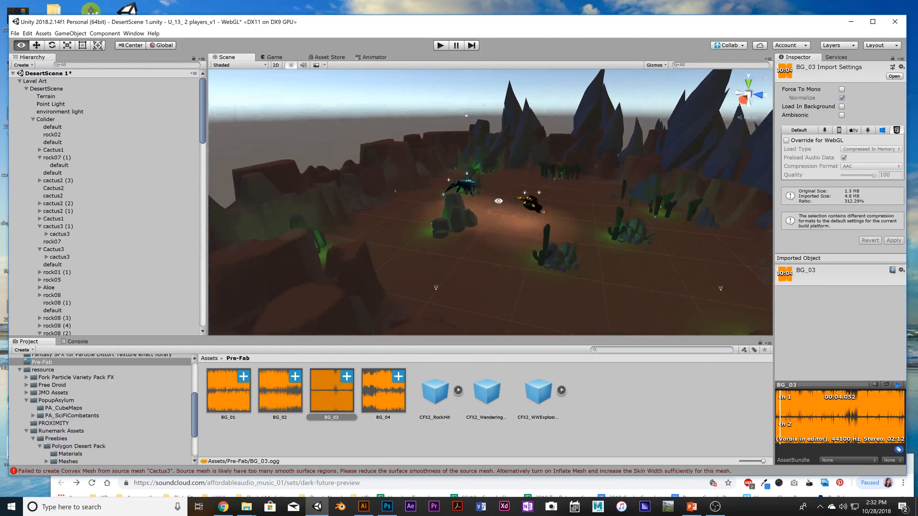
left_click_drag(596, 243, 856, 314, "alt")
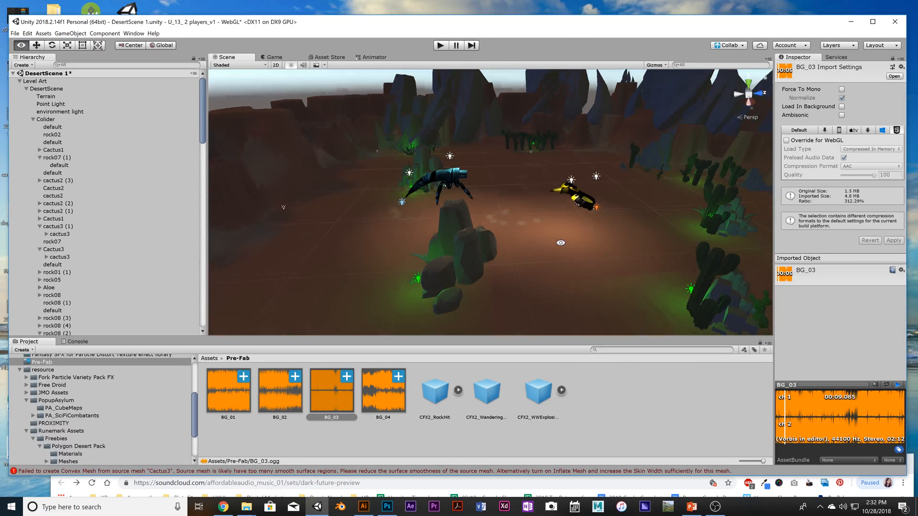
left_click(898, 386)
Replay a few seconds of the BG_04 audio clip against the desert scene and stop it
left_click(387, 393)
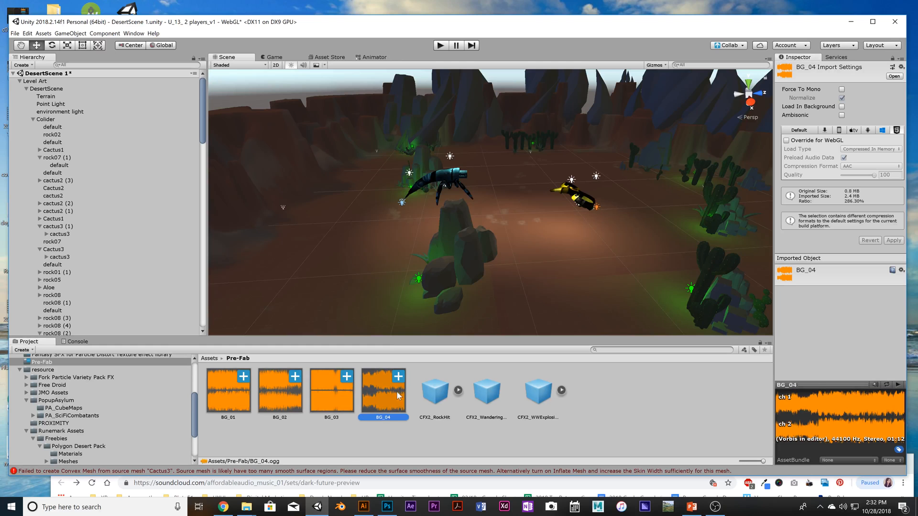
left_click(899, 385)
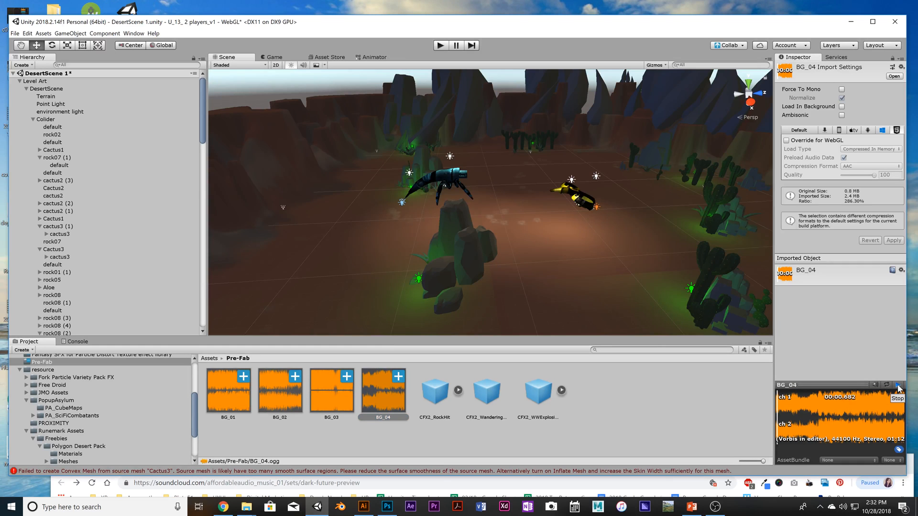
mouse_move(430, 260)
left_mouse_down("alt")
mouse_move(480, 219)
mouse_move(426, 247)
left_mouse_up("alt")
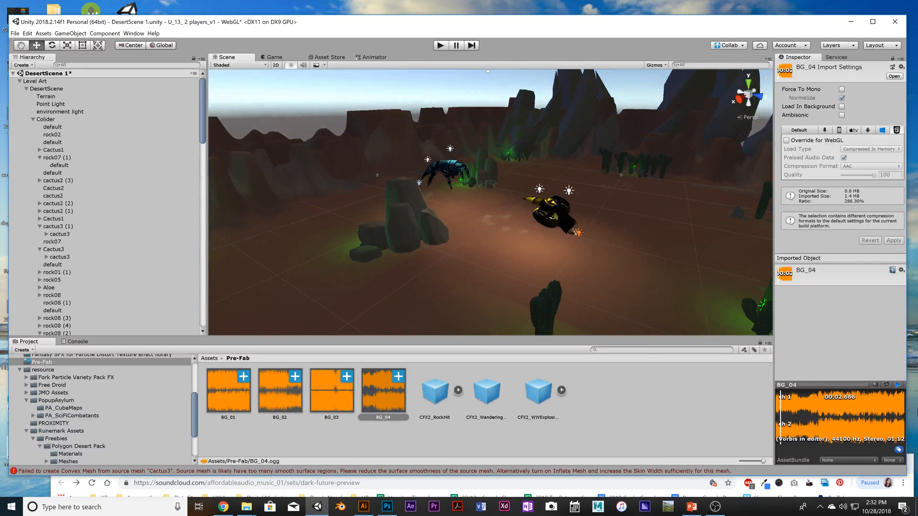
left_click(897, 386)
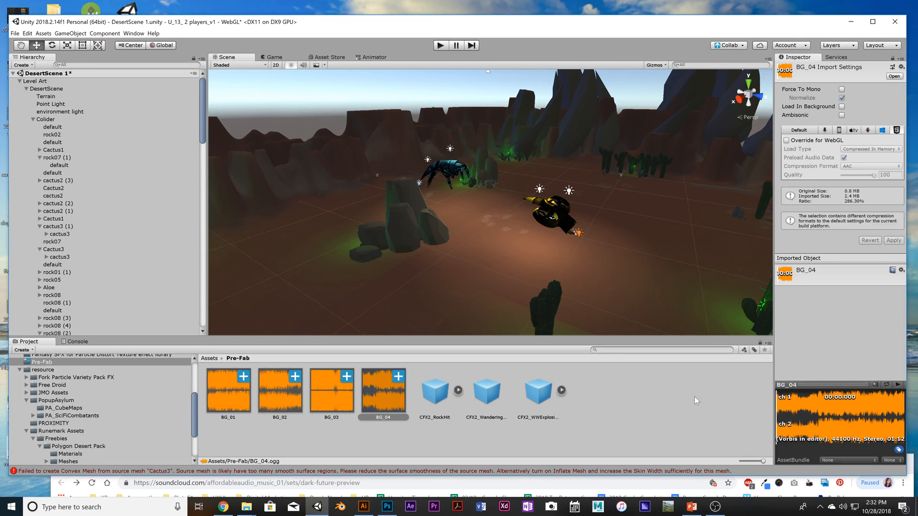
Compare the BG_01 and BG_03 audio clips by playing and stopping each one in turn
left_click(231, 395)
left_click(897, 386)
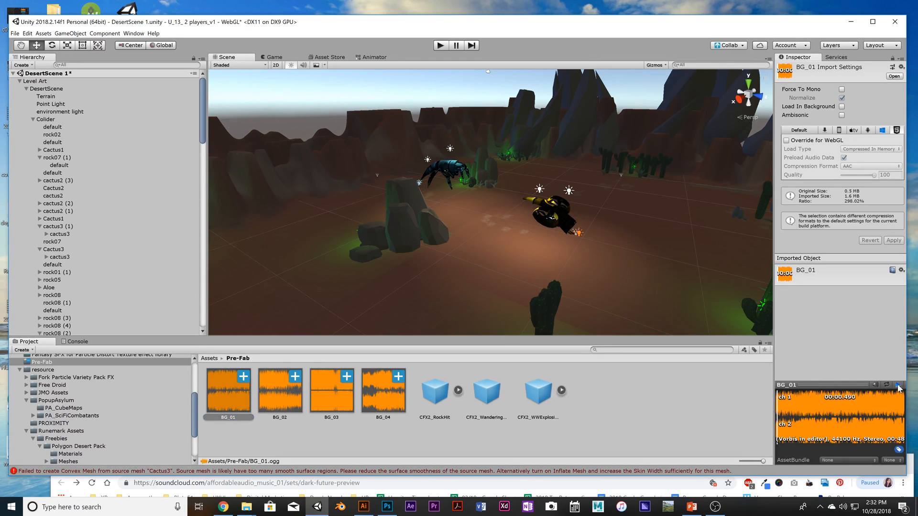
left_click(898, 386)
left_click(313, 399)
left_click(899, 386)
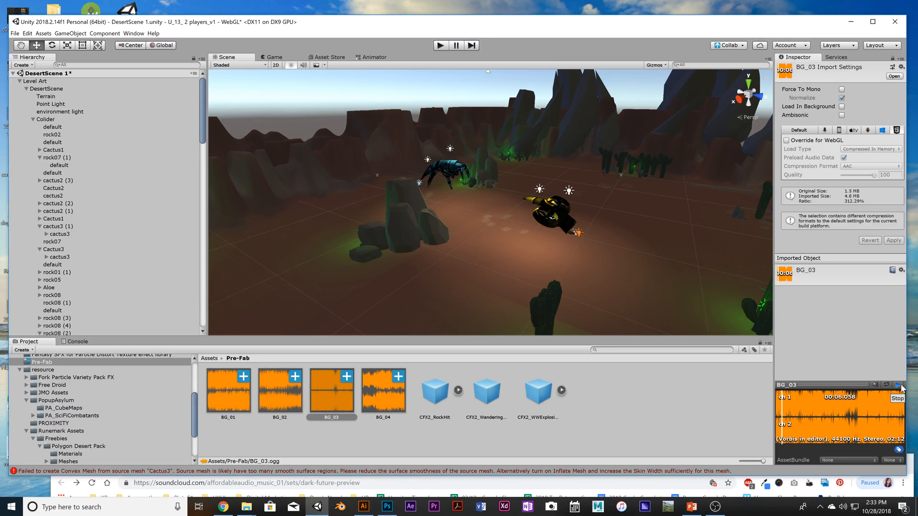
left_click(899, 385)
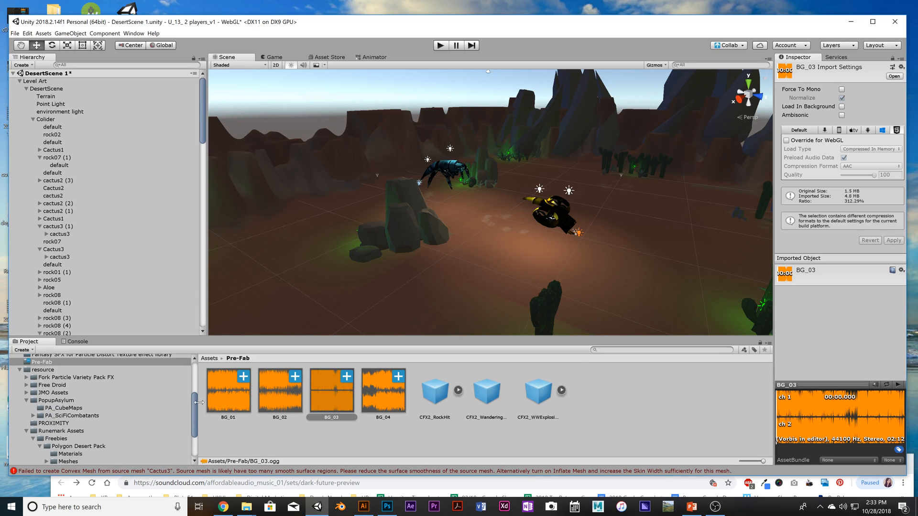
Move the green point light beside the foreground rock cluster along X to position 29.41
scroll(585, 228, "down", 10)
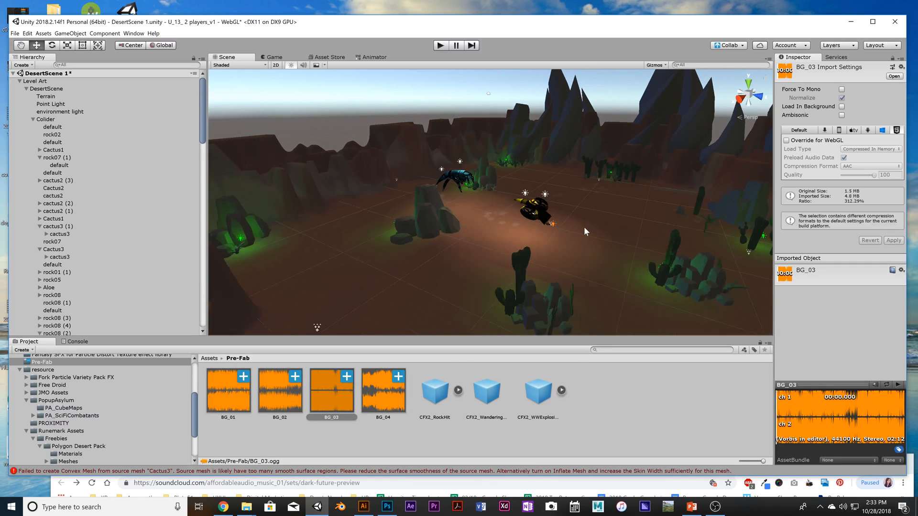
scroll(579, 236, "up", 3)
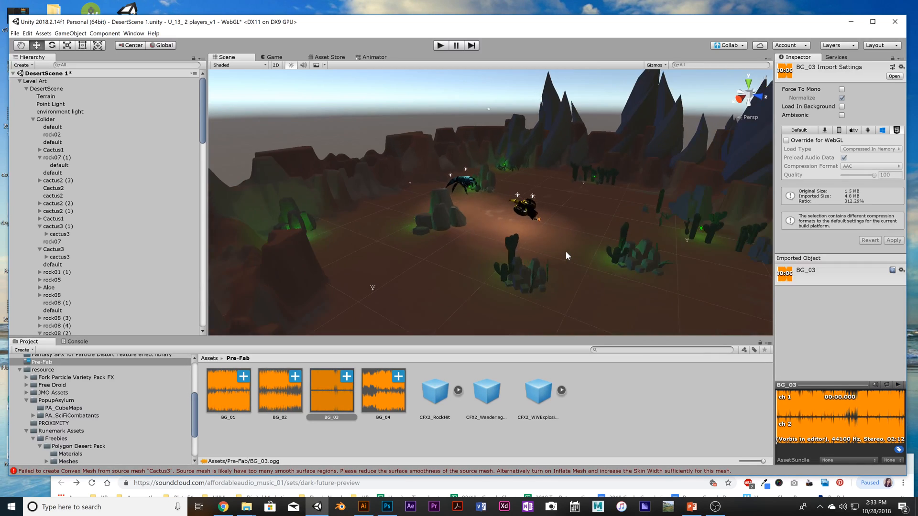
scroll(562, 259, "up", 3)
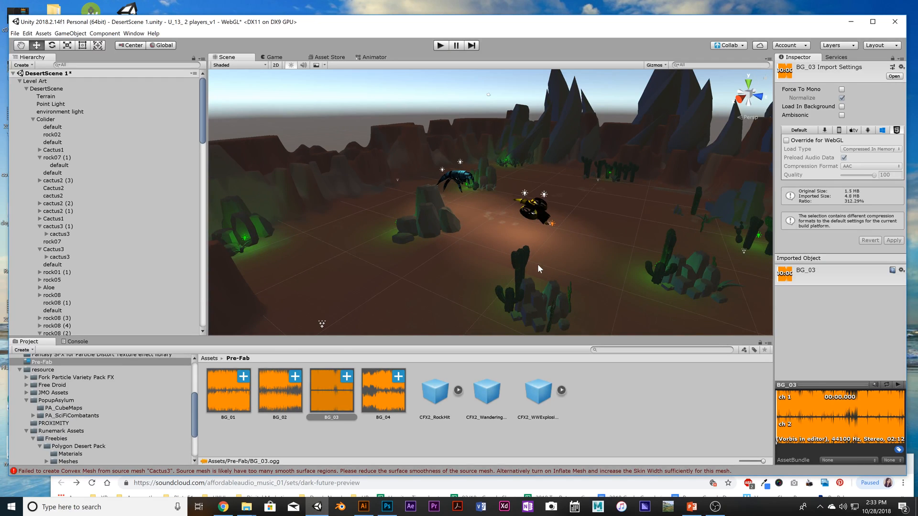
left_click_drag(418, 243, 555, 293, "alt")
left_click(542, 271)
left_click_drag(627, 282, 596, 276, "alt")
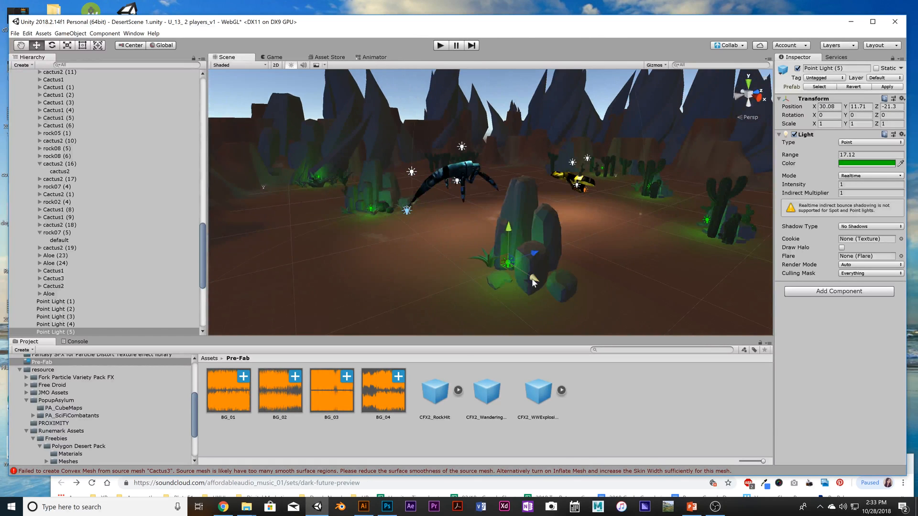
left_click_drag(534, 282, 524, 277)
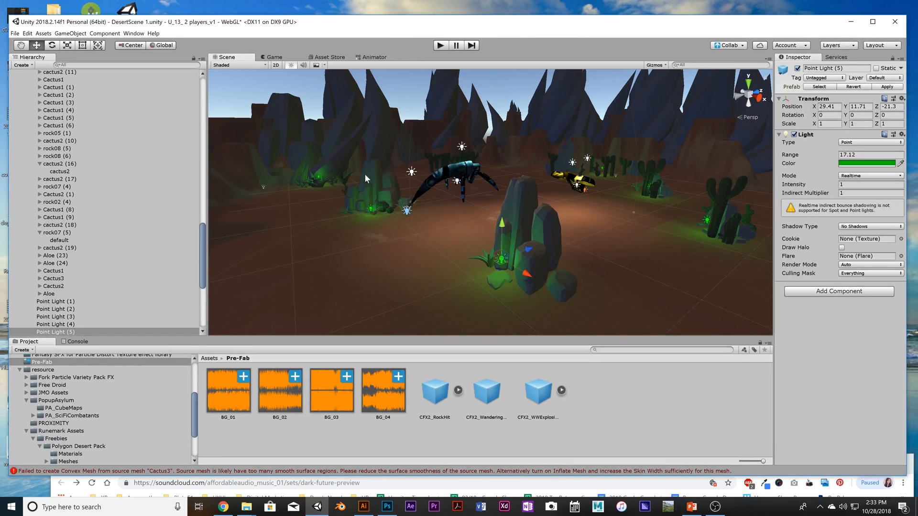
Survey the desert arena around the moved green point light from close up, from above and from a distance
left_click_drag(671, 292, 367, 200, "alt")
scroll(552, 248, "up", 5)
scroll(369, 199, "up", 2)
scroll(365, 207, "down", 6)
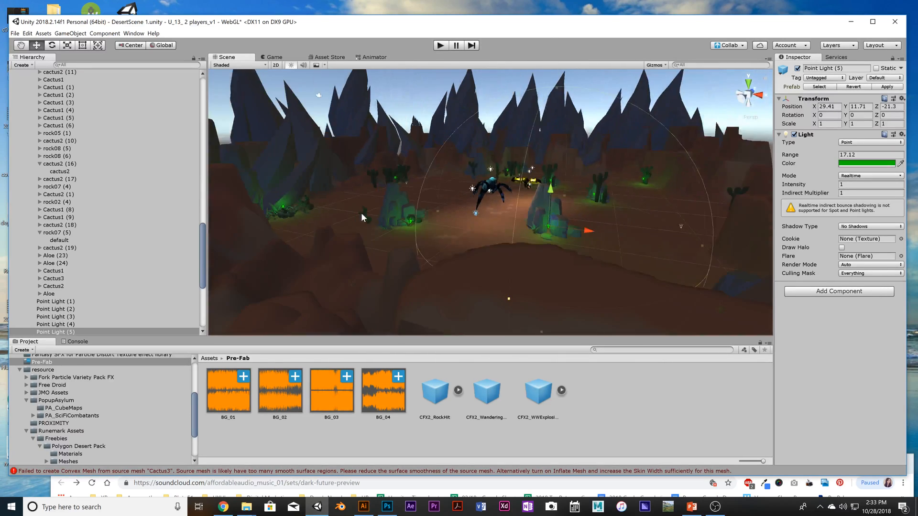
left_click_drag(435, 228, 508, 220, "alt")
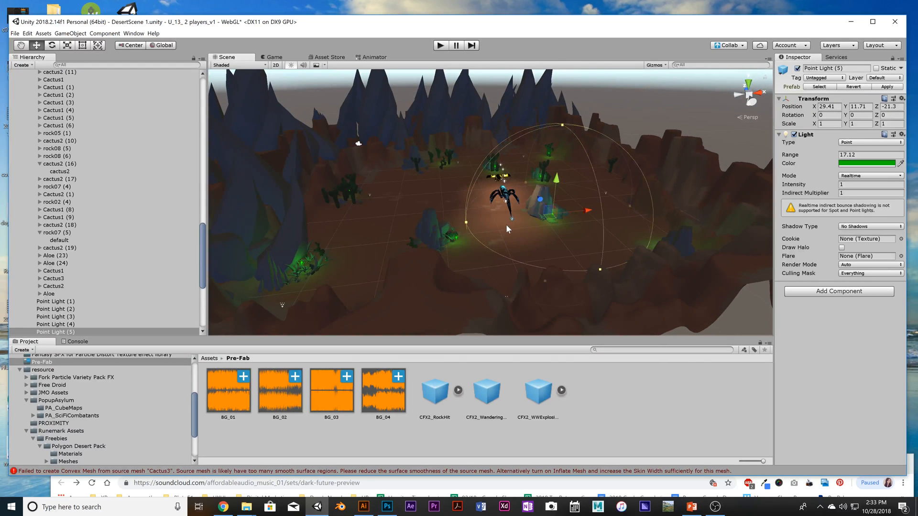
scroll(443, 245, "down", 4)
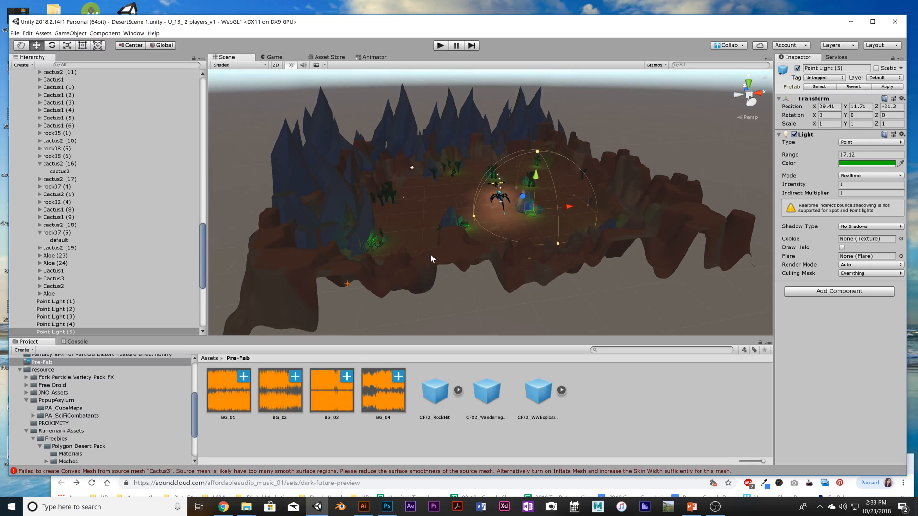
scroll(431, 254, "up", 2)
left_click_drag(427, 255, 413, 252, "alt")
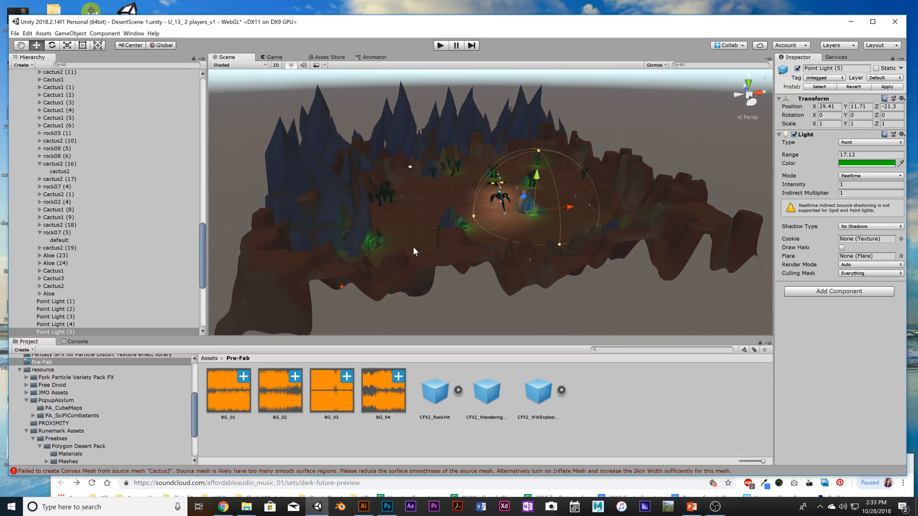
Set the environment light's mode to Baked and deselect it
left_click(341, 286)
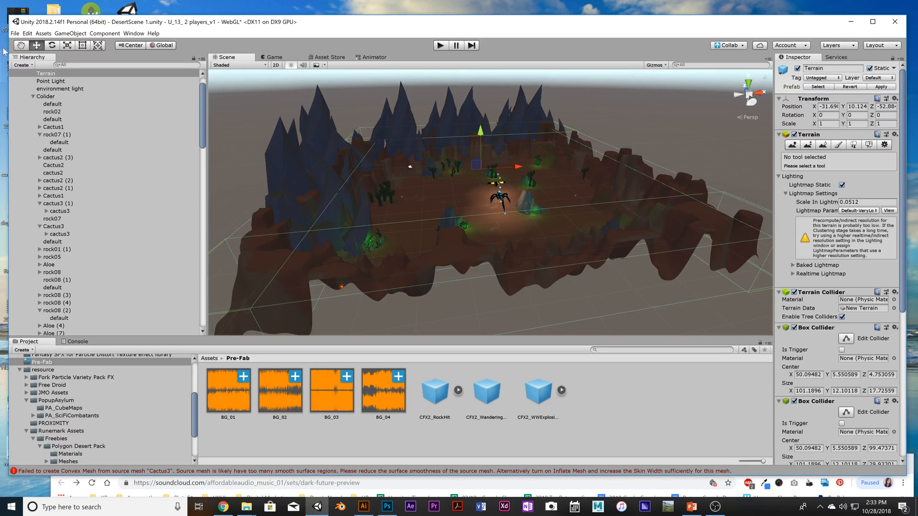
left_click(54, 89)
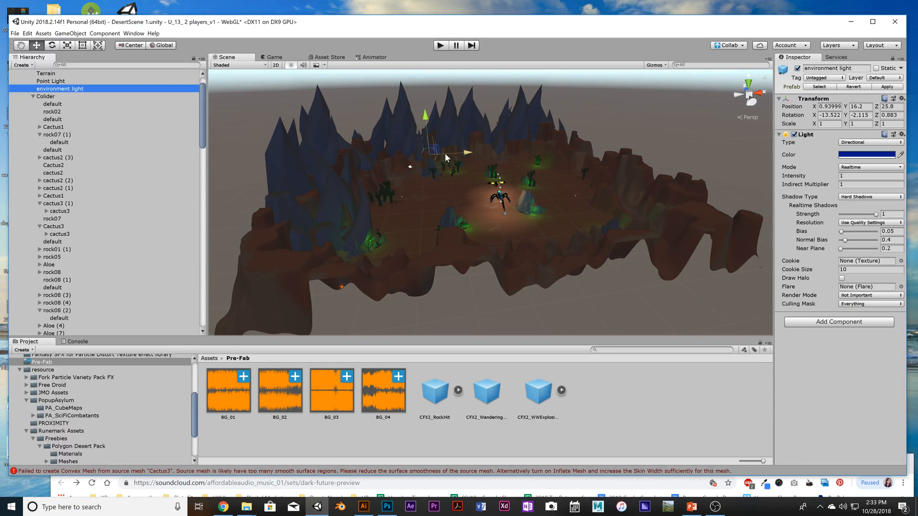
left_click(877, 168)
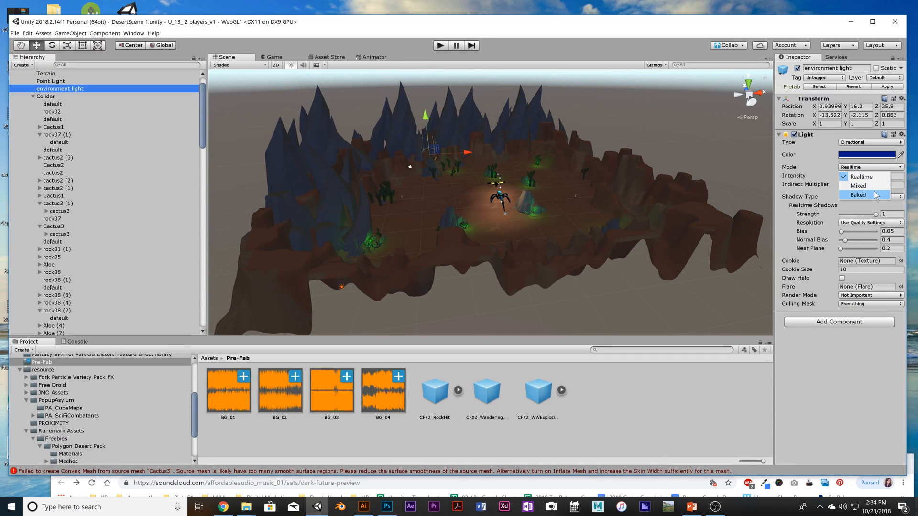
left_click(877, 194)
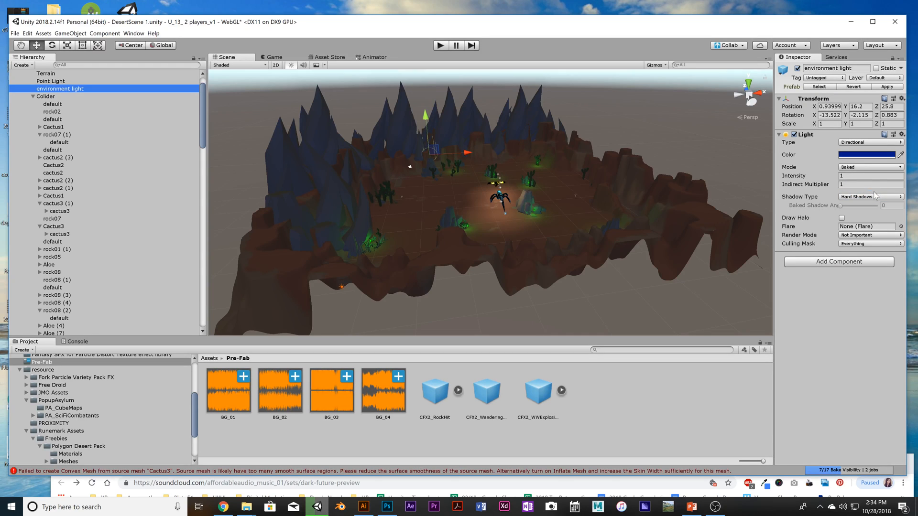
left_click(670, 153)
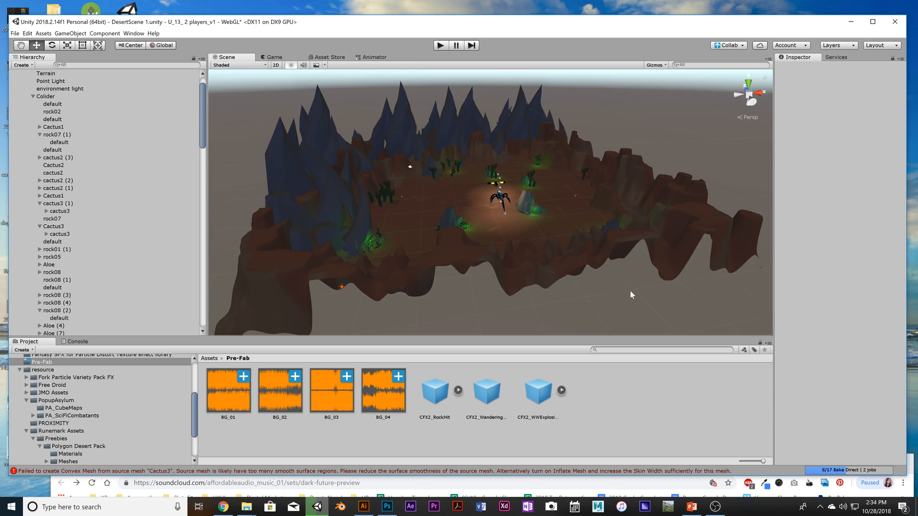
Clear all messages from the console and return to the project's Pre-Fab assets
left_click(72, 342)
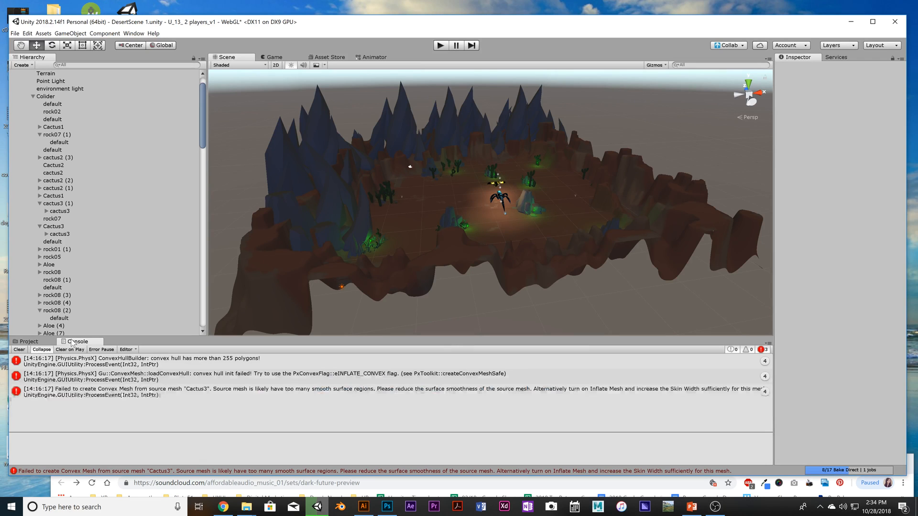
left_click(19, 349)
left_click(27, 342)
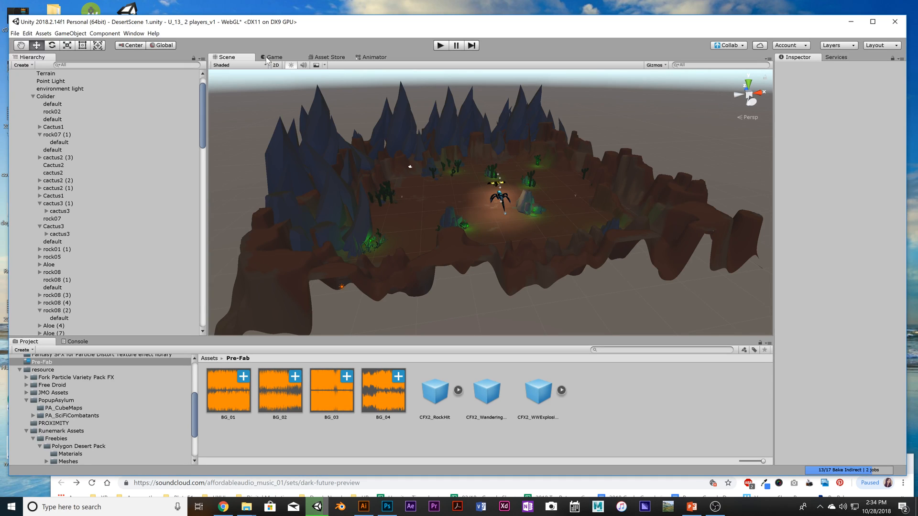
Check the desert lighting through the game camera and in a short play test with the environment light selected
left_click(271, 57)
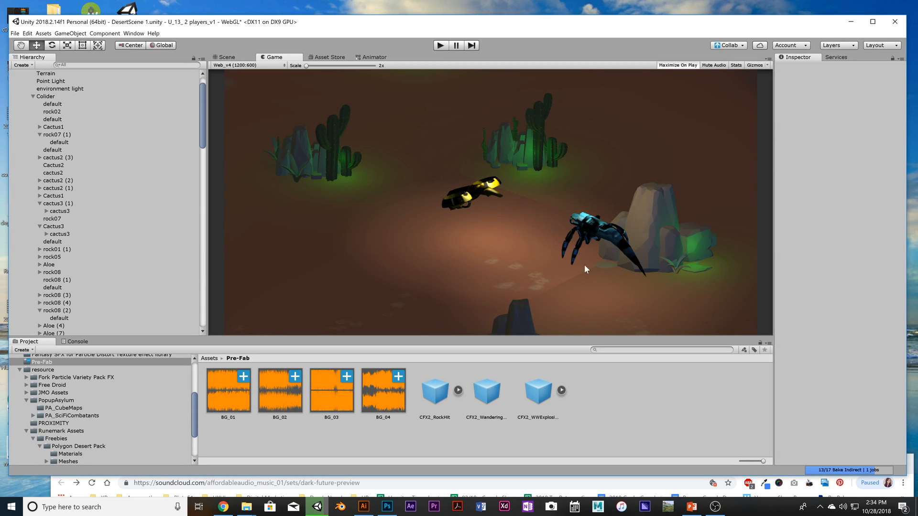
left_click(228, 57)
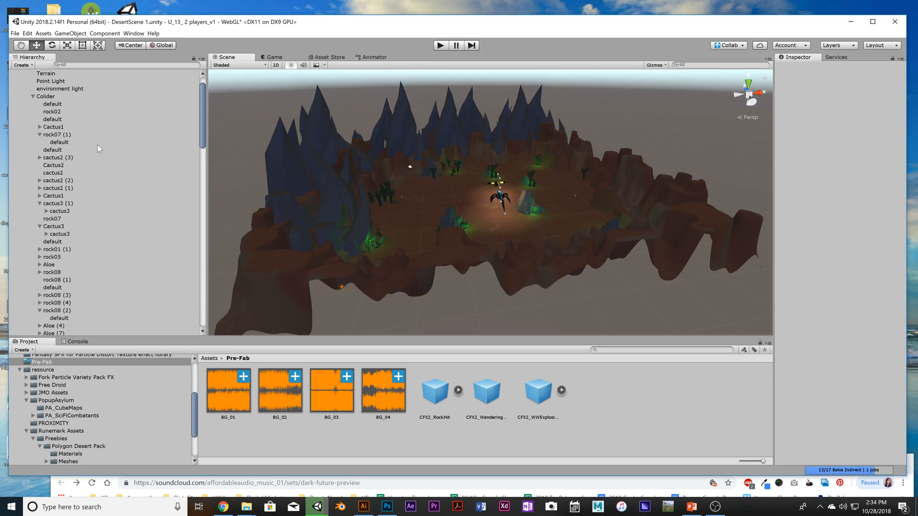
scroll(113, 314, "up", 2)
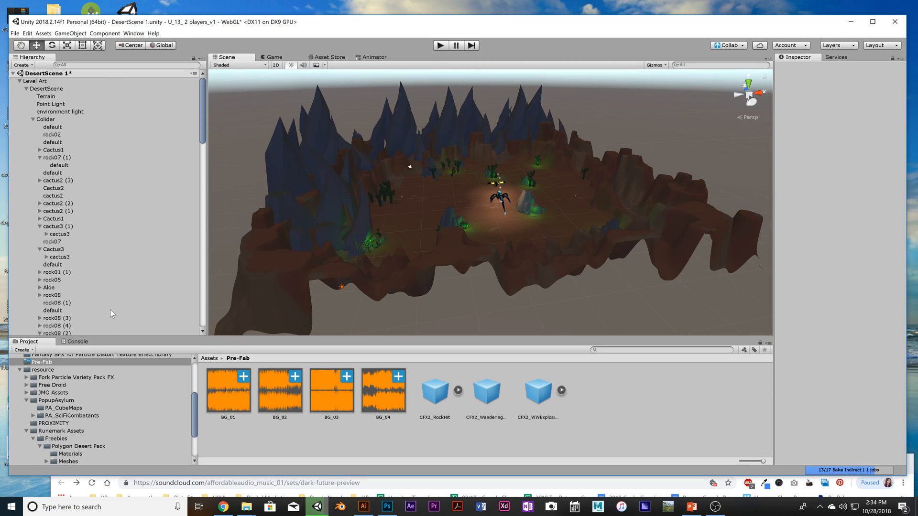
left_click(62, 112)
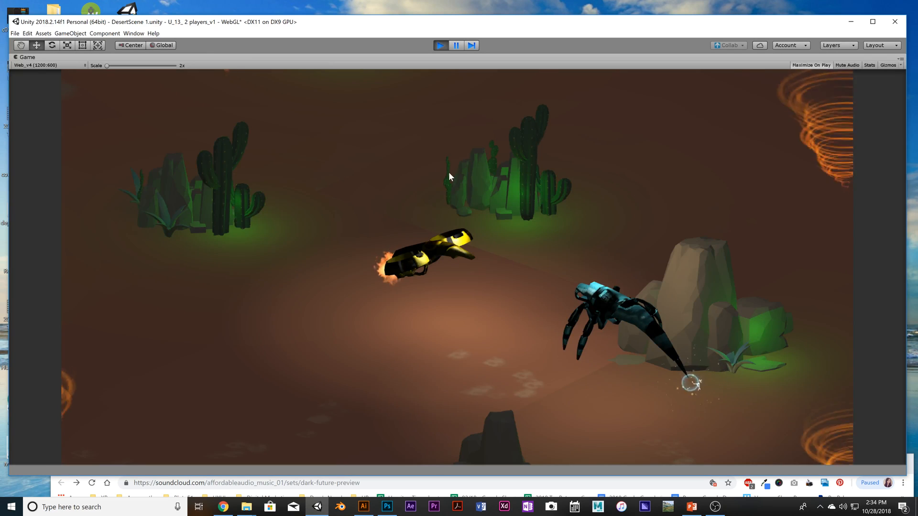
left_click(439, 46)
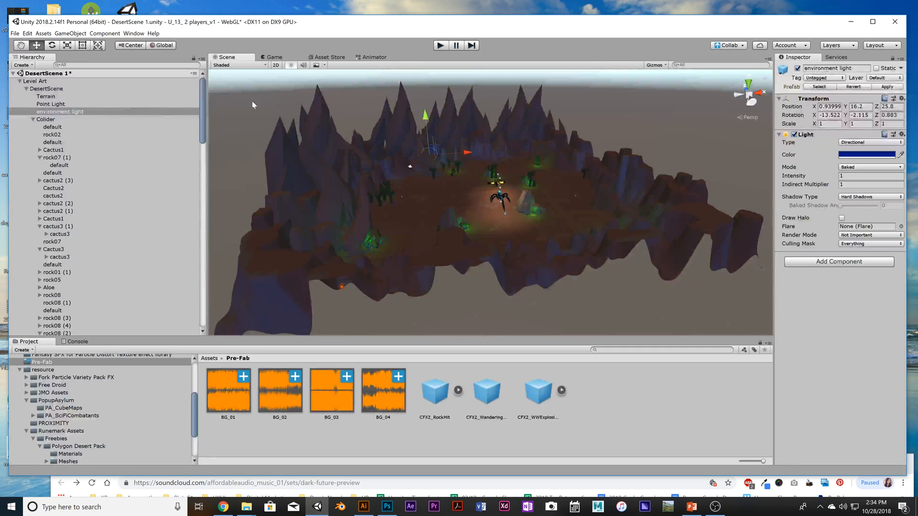
Return the environment light's mode to Realtime
left_click(870, 167)
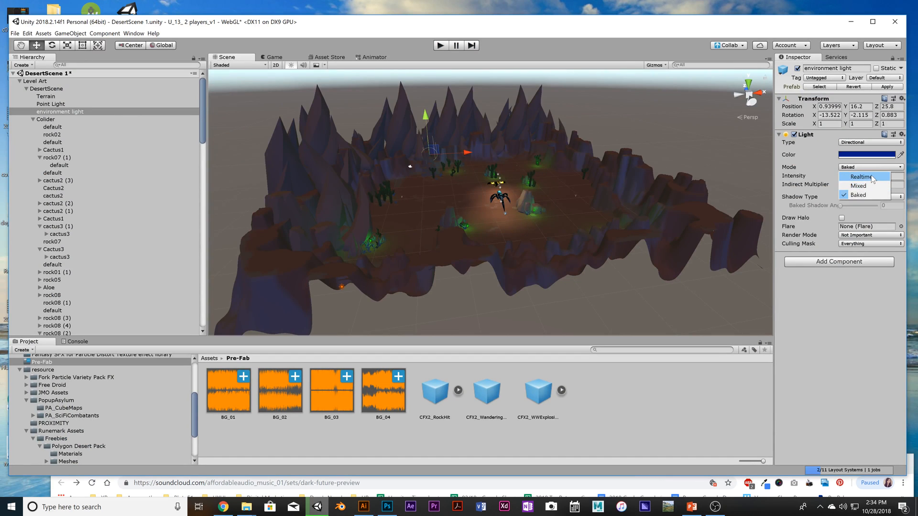
left_click(856, 173)
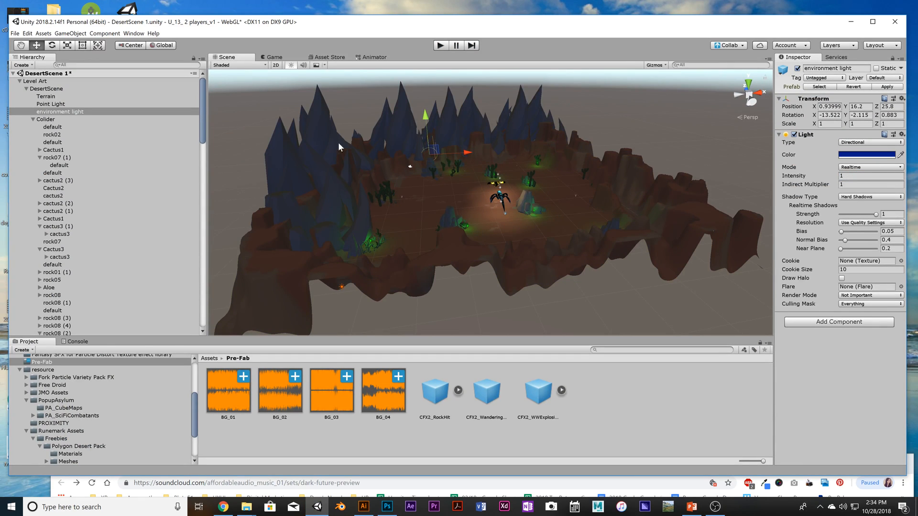
scroll(498, 227, "up", 5)
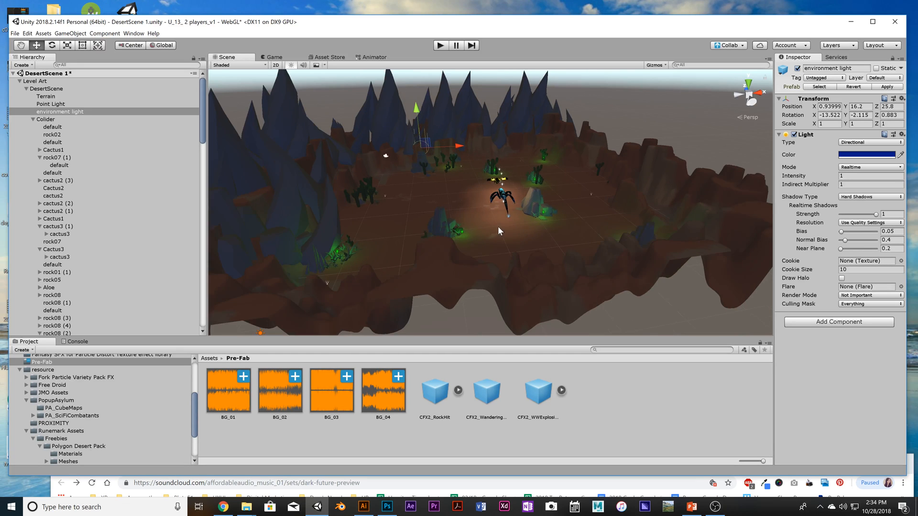
scroll(492, 233, "down", 6)
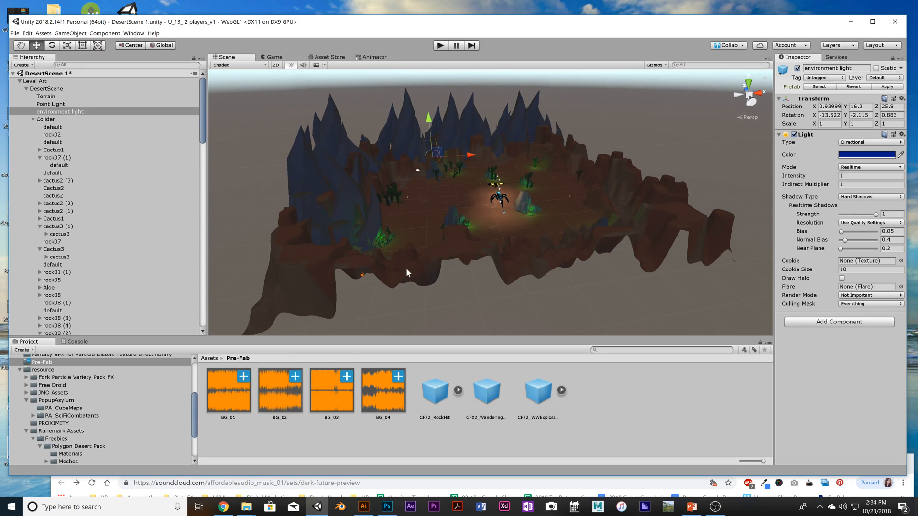
Examine the realtime lighting on both robots, the rocks and the cactus clusters from several angles and distances
left_click_drag(406, 267, 484, 248, "alt")
scroll(494, 258, "up", 4)
scroll(501, 266, "down", 5)
scroll(472, 272, "up", 3)
scroll(507, 249, "up", 4)
scroll(484, 249, "up", 2)
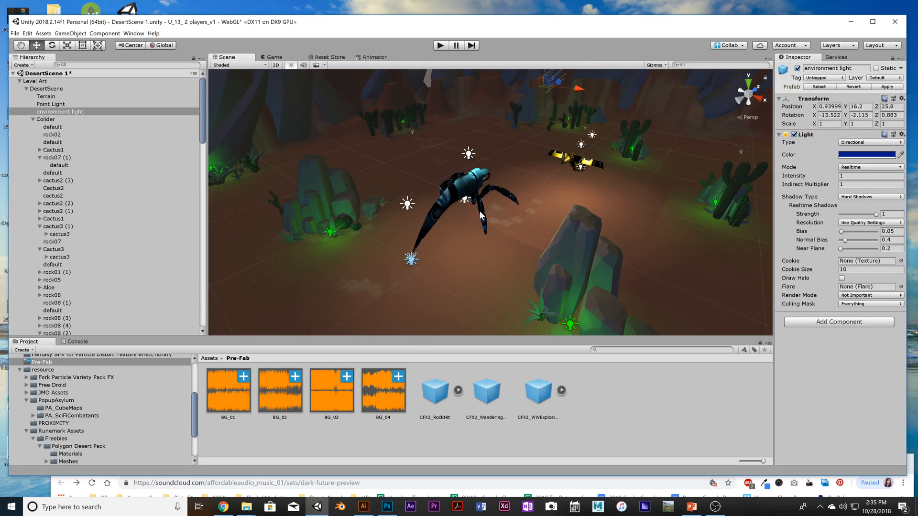
left_click_drag(377, 205, 416, 213, "alt")
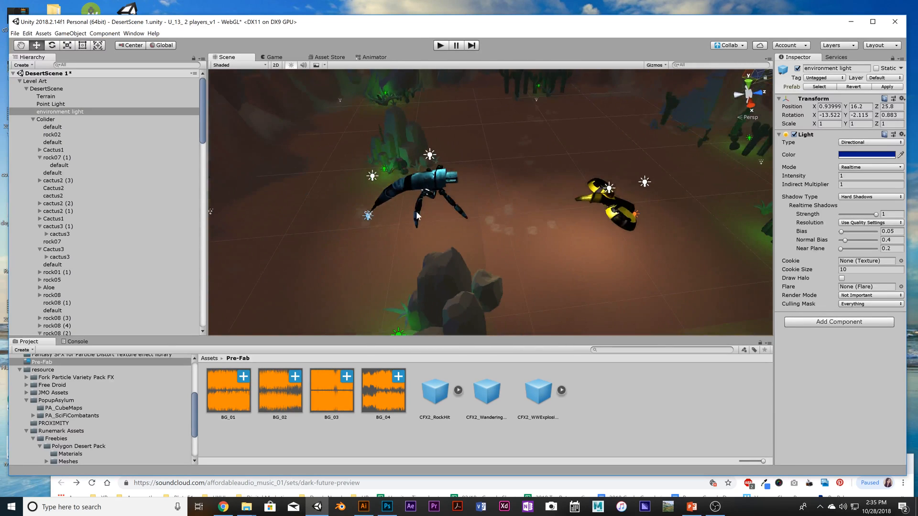
mouse_move(532, 234)
left_mouse_down("alt")
mouse_move(551, 242)
mouse_move(549, 229)
left_mouse_up("alt")
scroll(549, 228, "down", 9)
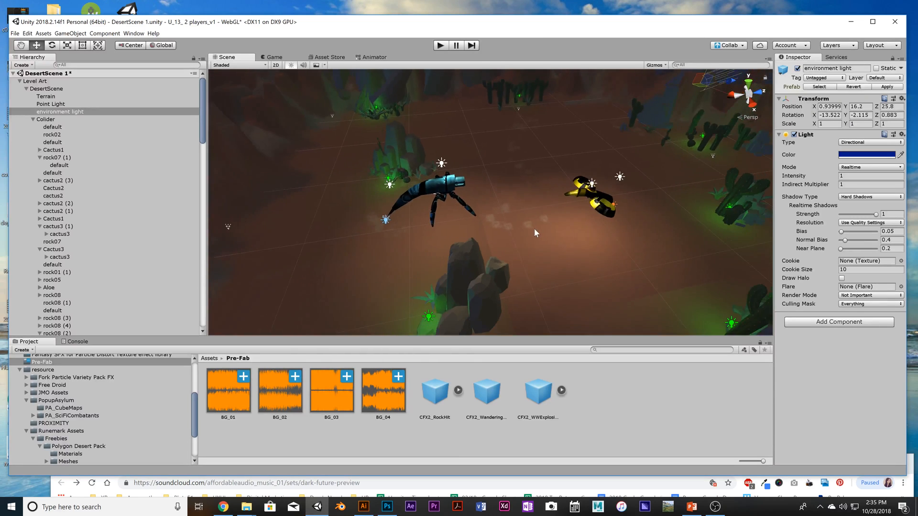
scroll(521, 245, "down", 3)
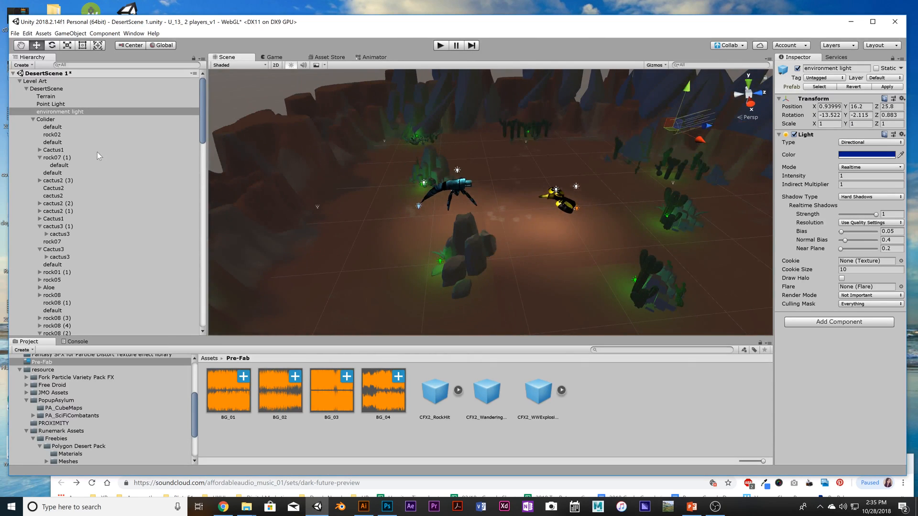
Look through the Main Camera's Clear Flags options and check its framing of the arena in the Game view
scroll(78, 191, "down", 10)
scroll(78, 191, "down", 15)
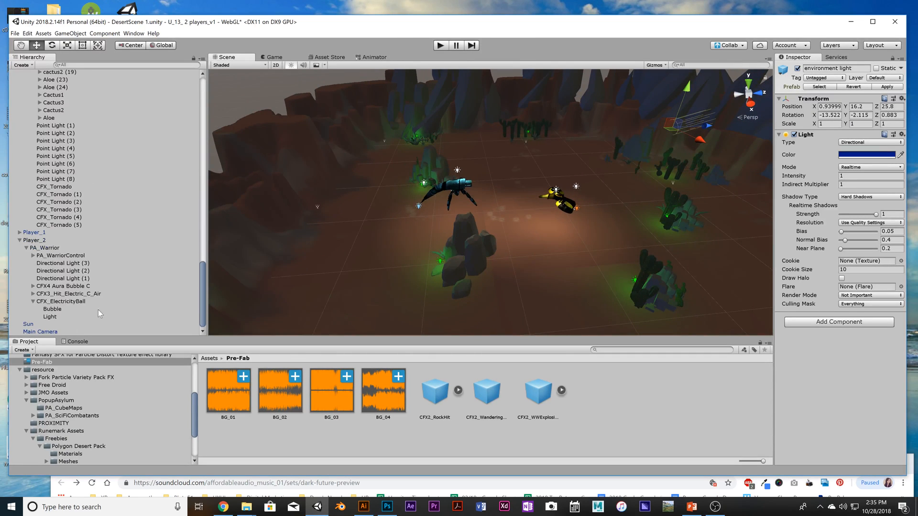
left_click(40, 332)
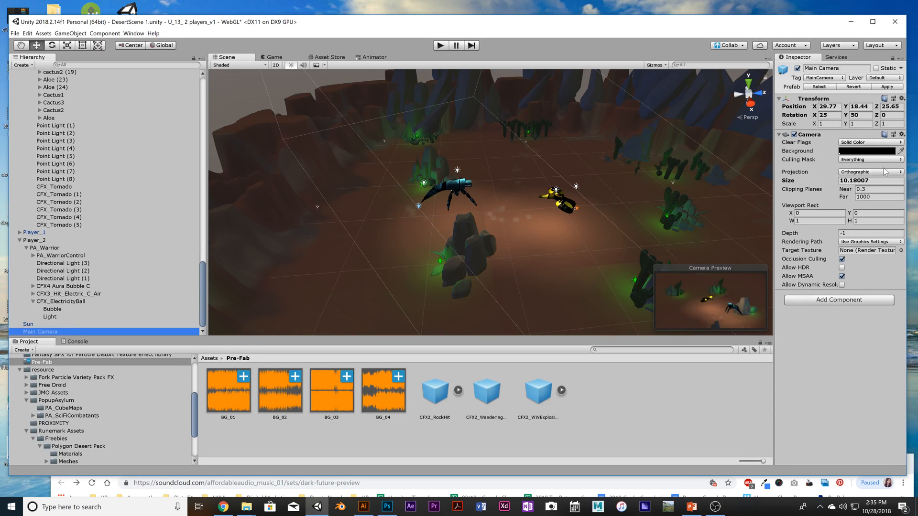
left_click(856, 144)
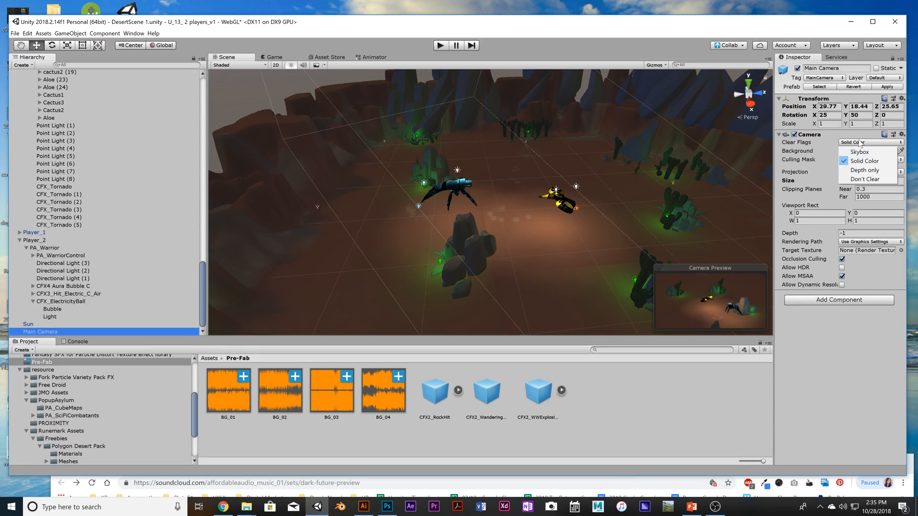
left_click(835, 143)
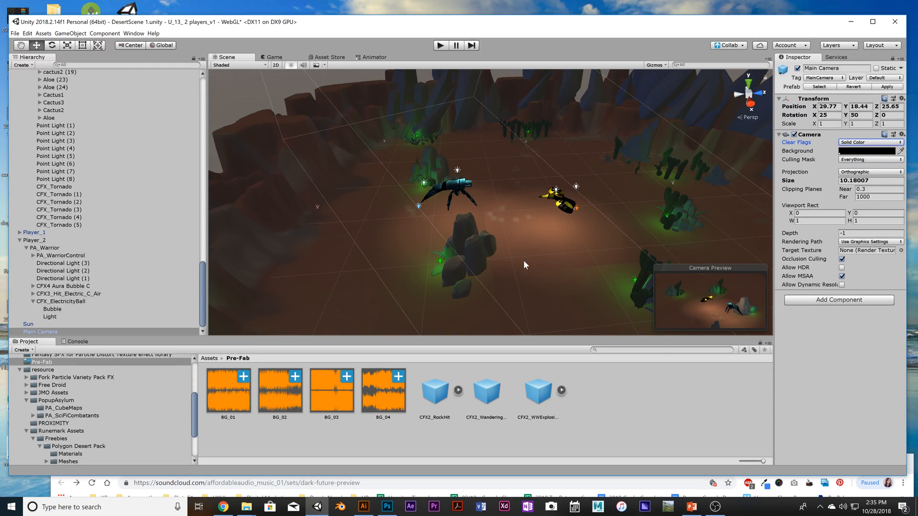
scroll(465, 164, "down", 10)
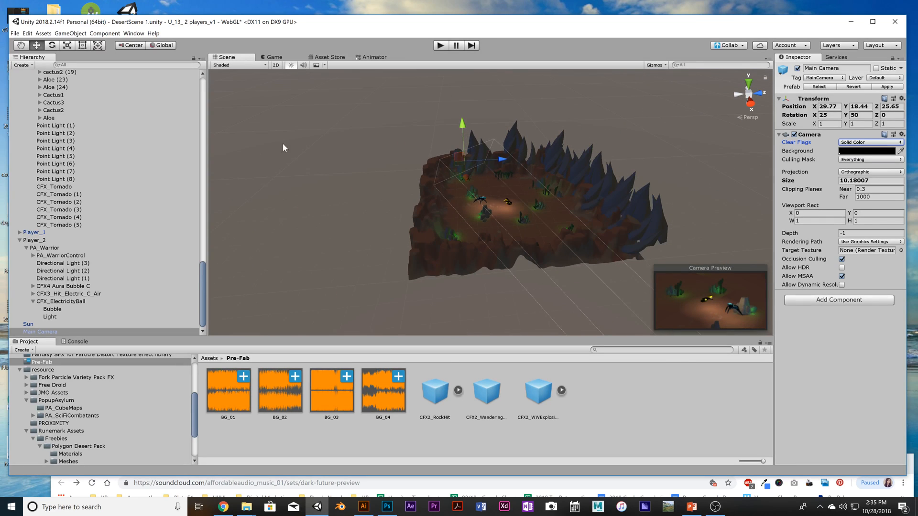
left_click(274, 58)
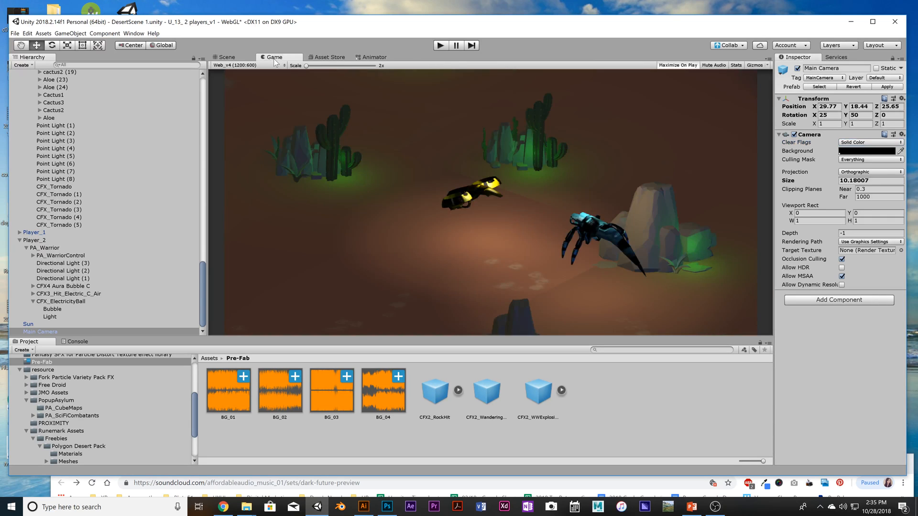
Try an orthographic size of 29.54 on the Main Camera in the Scene view and undo the change
left_click(237, 58)
scroll(521, 196, "up", 4)
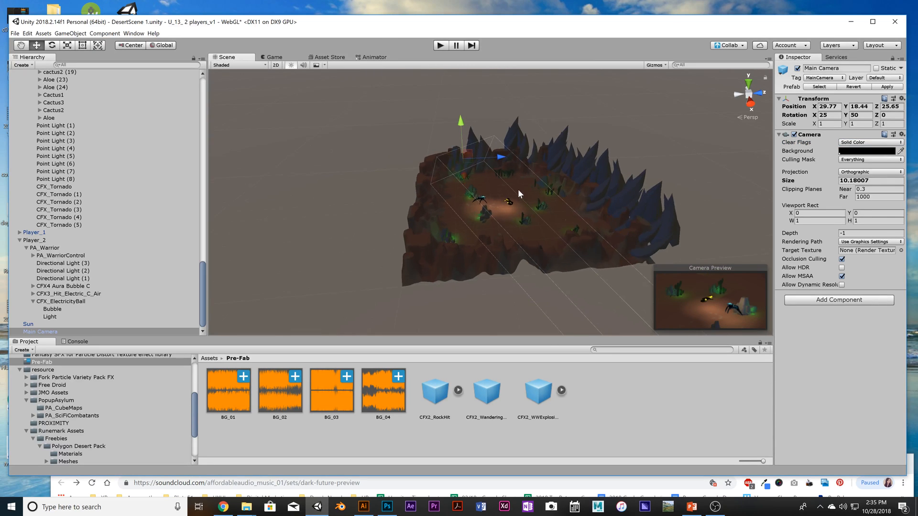
left_click(73, 333)
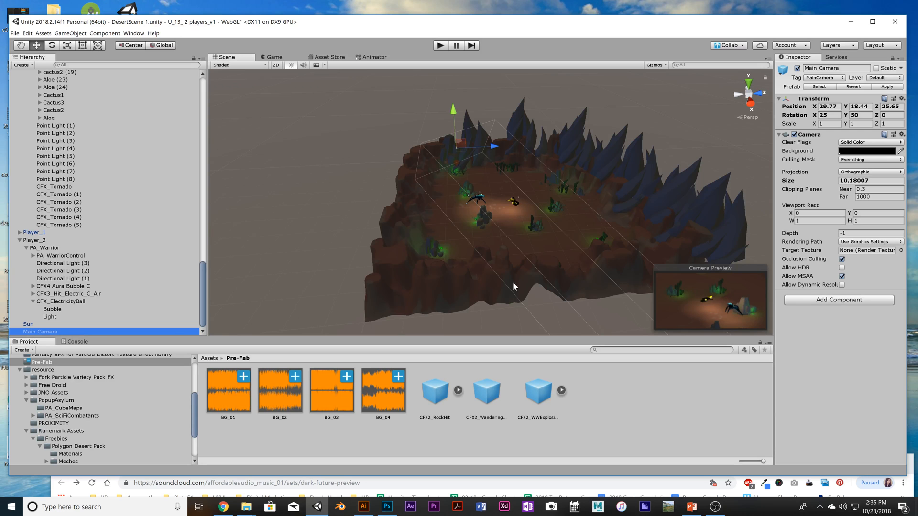
left_click_drag(512, 286, 872, 187, "alt")
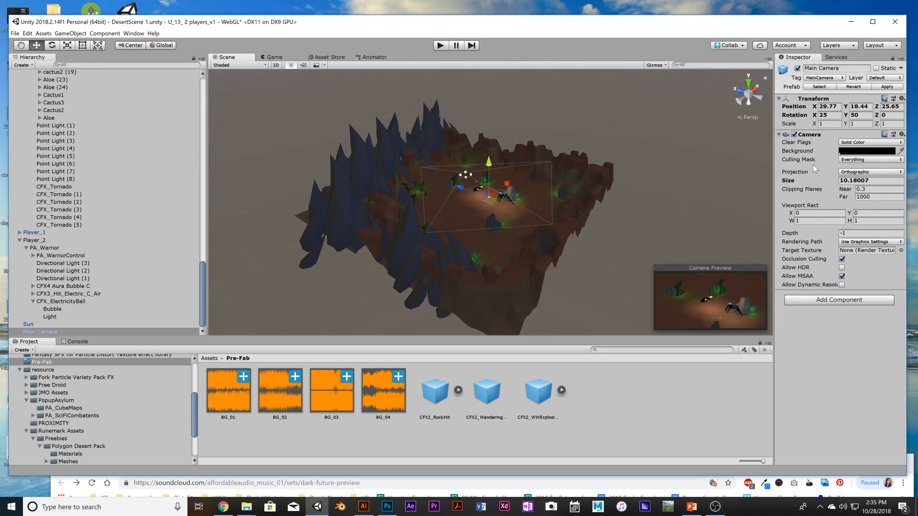
left_click(837, 180)
left_click_drag(780, 181, 182, 187)
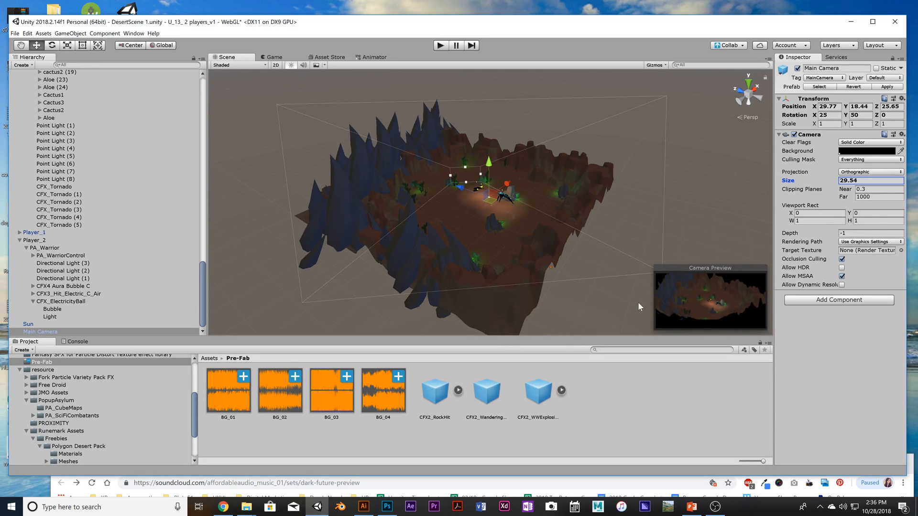
key("ctrl+z")
Compare the robots and surrounding arena between the Scene view and the Main Camera's Game view
scroll(472, 205, "up", 5)
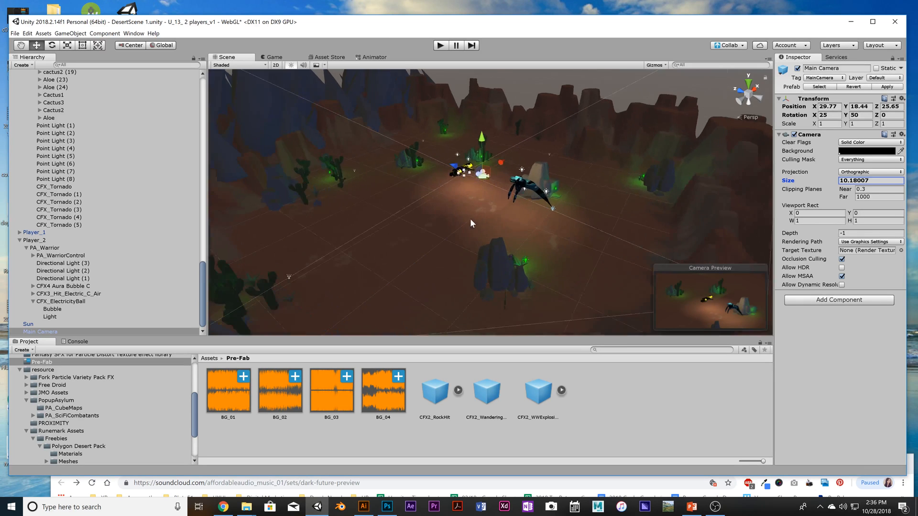
scroll(470, 219, "up", 10)
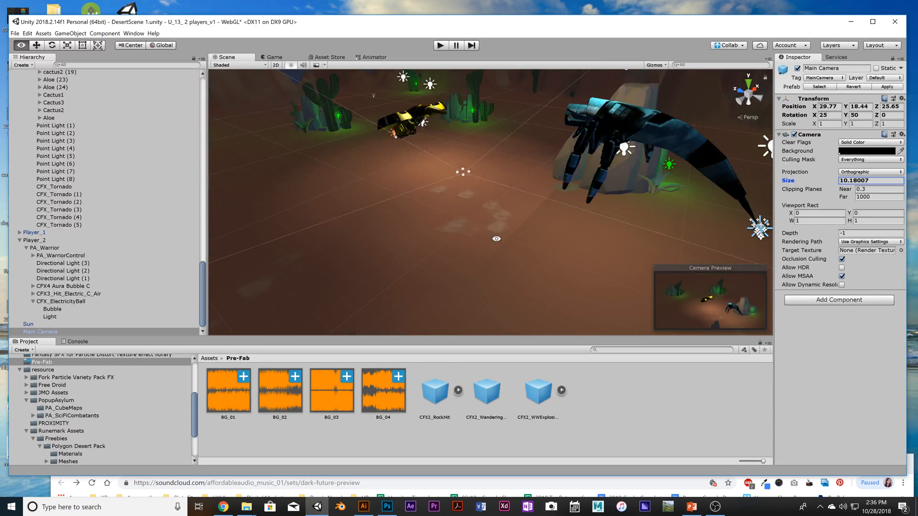
left_click_drag(496, 238, 478, 224, "alt")
left_click(275, 58)
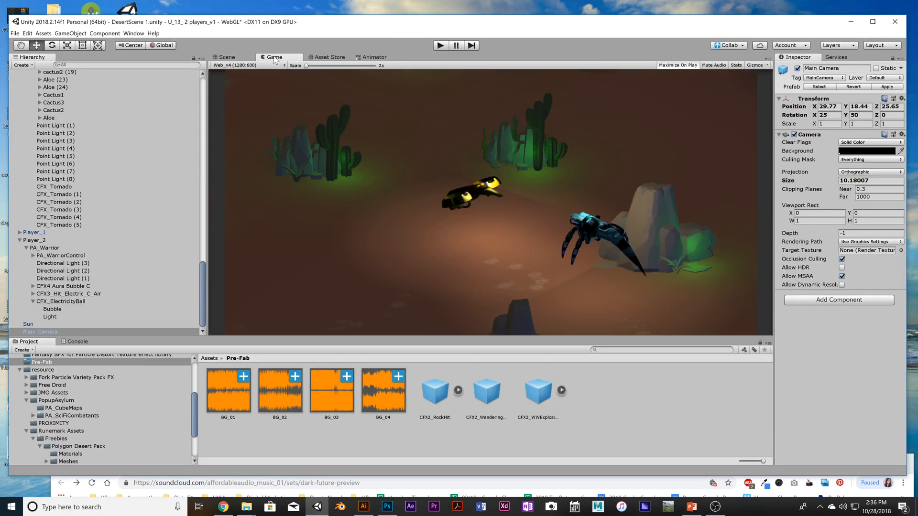
left_click(224, 58)
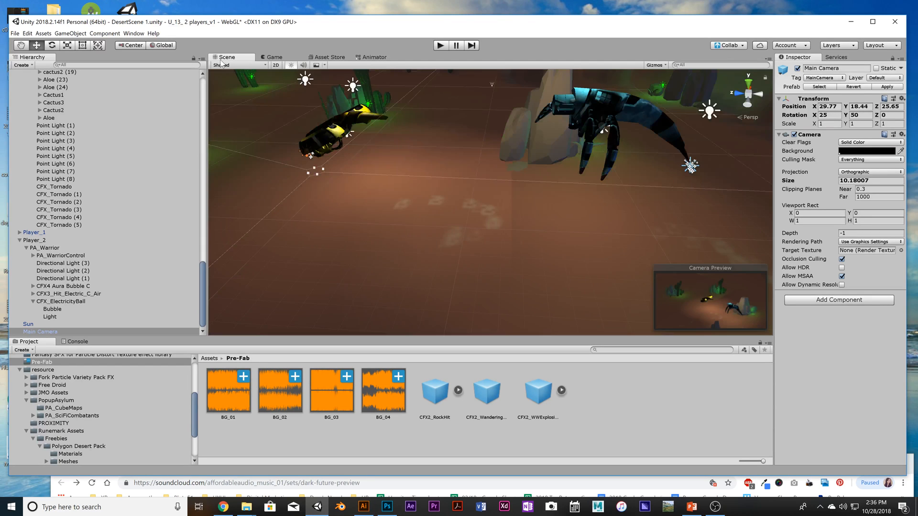
scroll(613, 184, "down", 15)
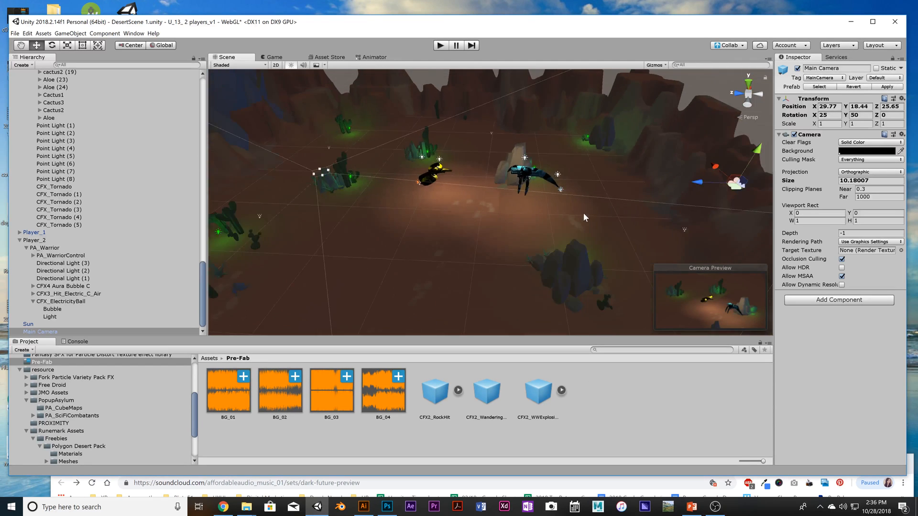
left_click_drag(568, 221, 478, 215, "alt")
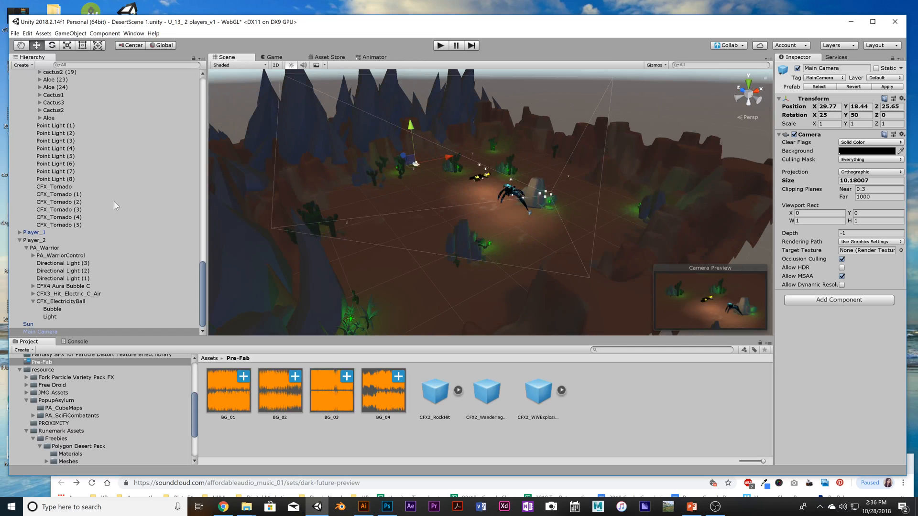
Collapse the Collider group in the hierarchy and review the DesertScene, Main Camera and environment light settings
scroll(101, 181, "up", 10)
scroll(102, 181, "up", 15)
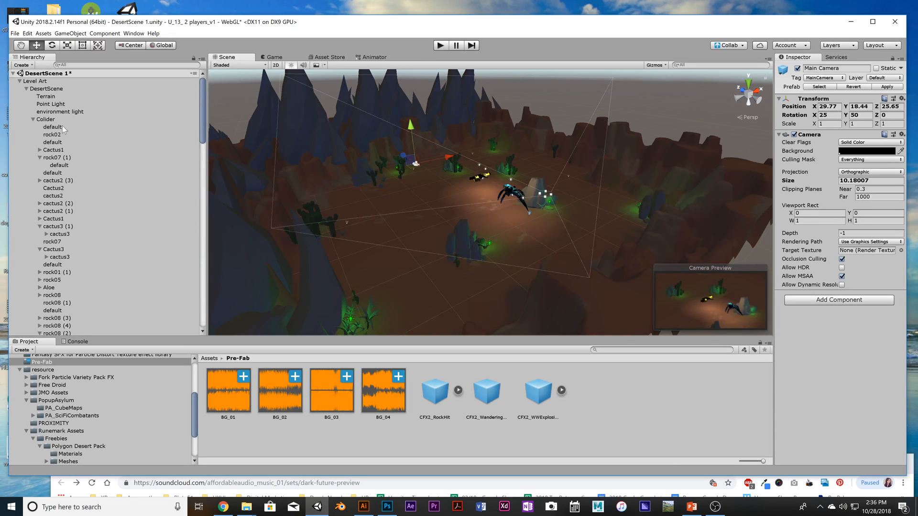
left_click(33, 120)
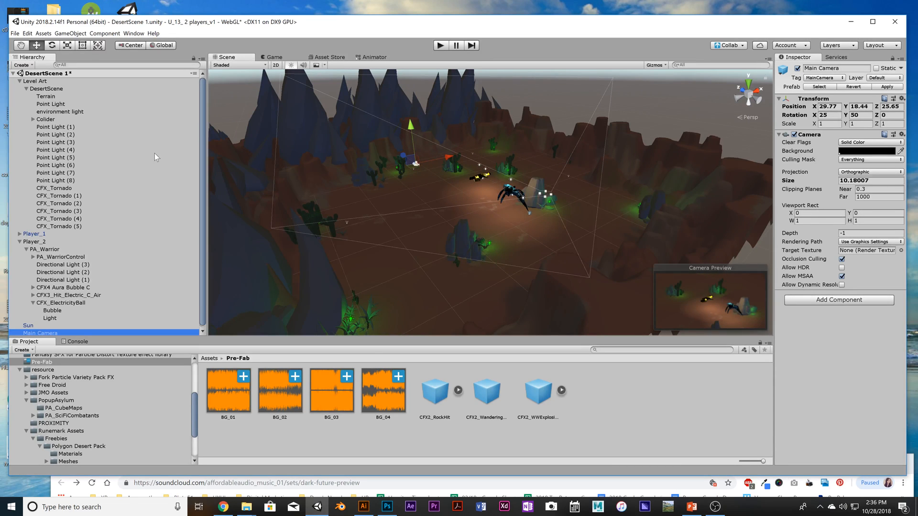
left_click(38, 89)
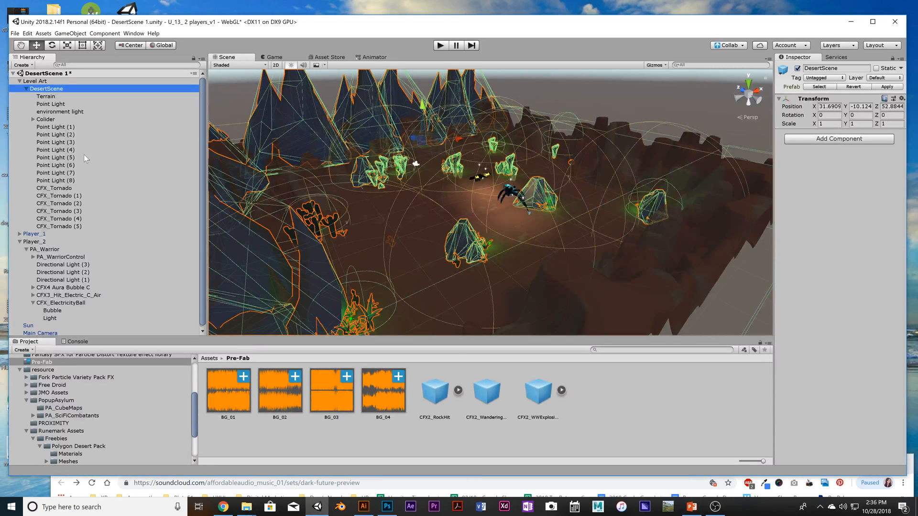
scroll(96, 198, "down", 1)
left_click(72, 331)
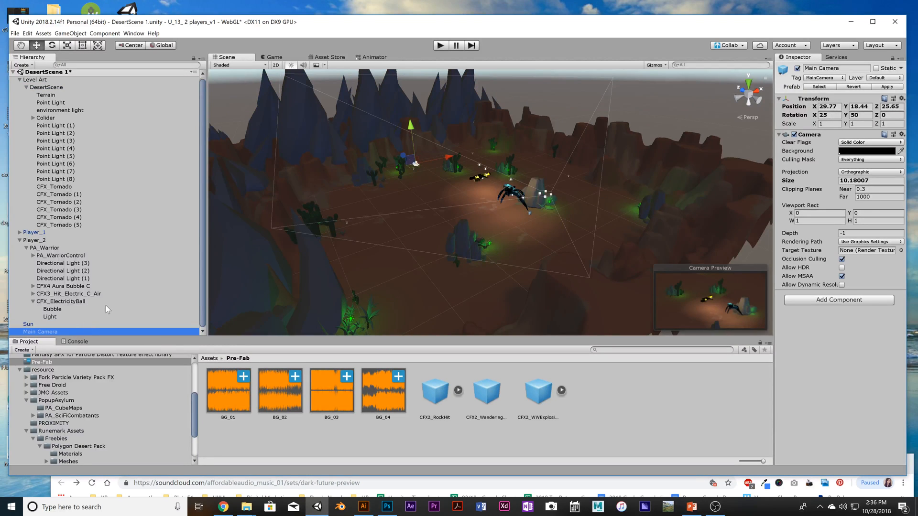
left_click(70, 112)
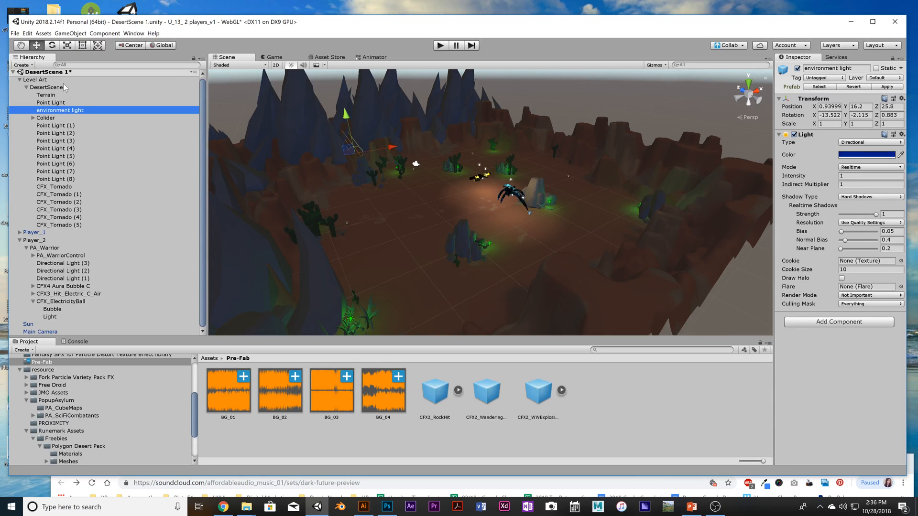
Set the Sun light's mode to Realtime and check the lighting in a short play test
left_click(83, 325)
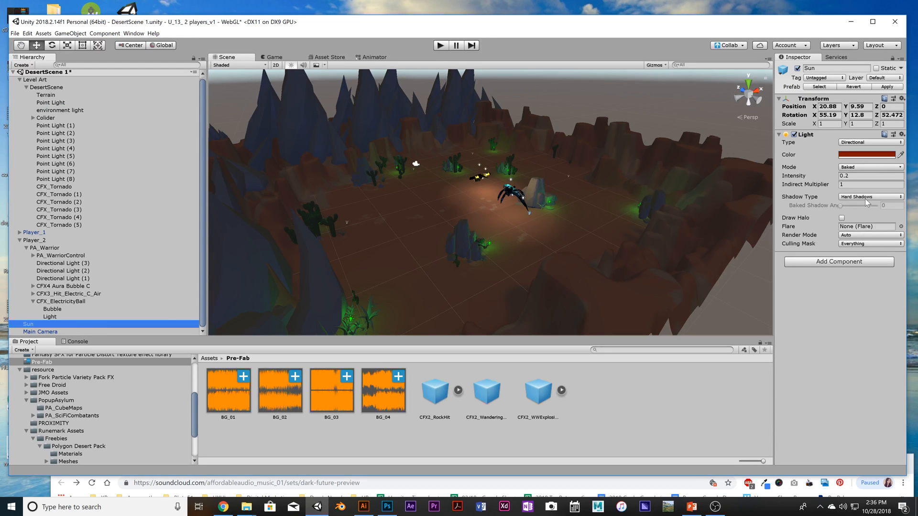
left_click(870, 167)
left_click(871, 175)
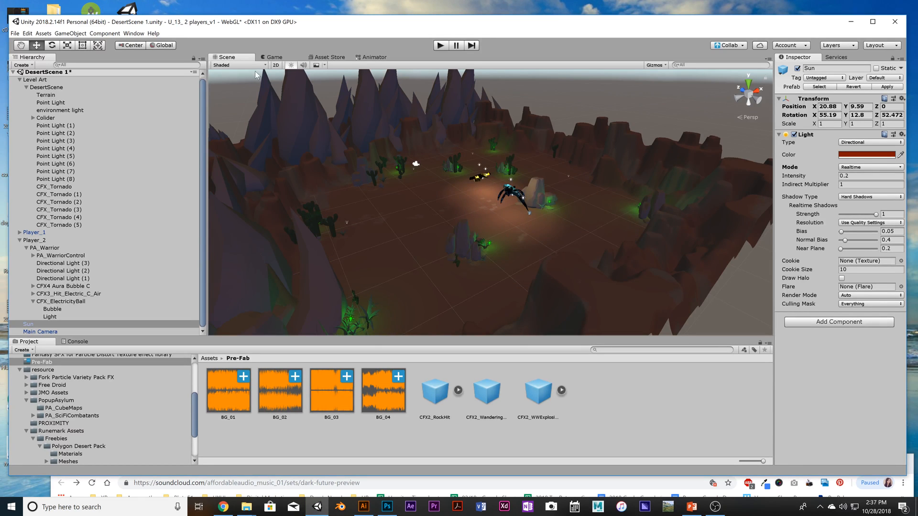
left_click(440, 46)
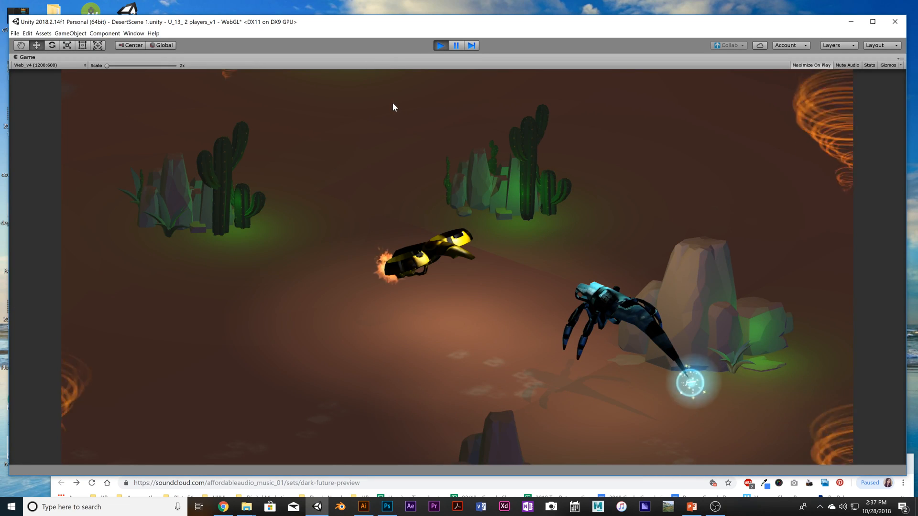
left_click(440, 44)
Examine the Sun's realtime lighting and shadows around the robots, rocks, cacti and mountain spikes from close up and across the whole arena
scroll(502, 230, "up", 10)
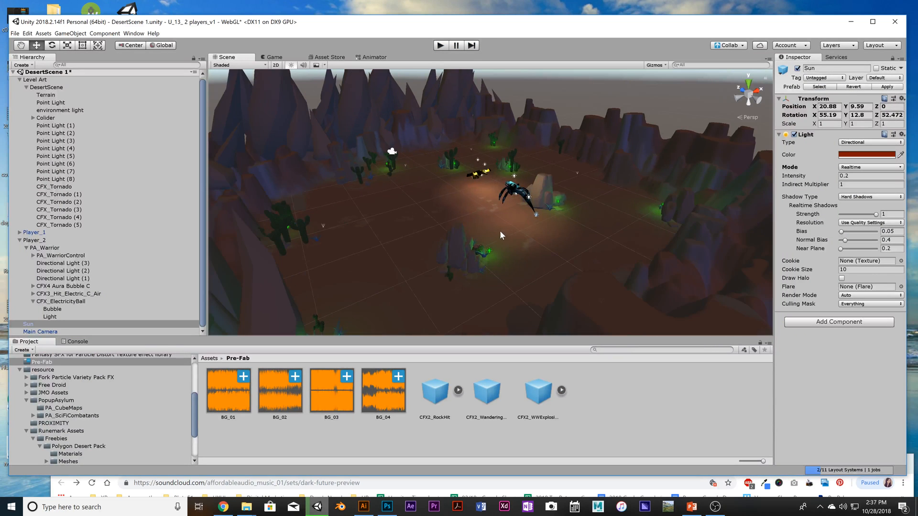
scroll(515, 233, "up", 6)
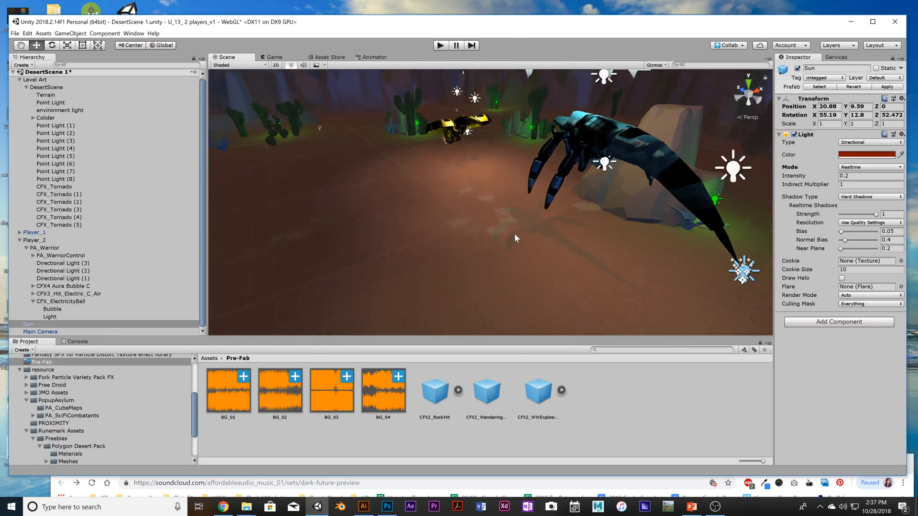
left_click_drag(625, 271, 607, 249, "alt")
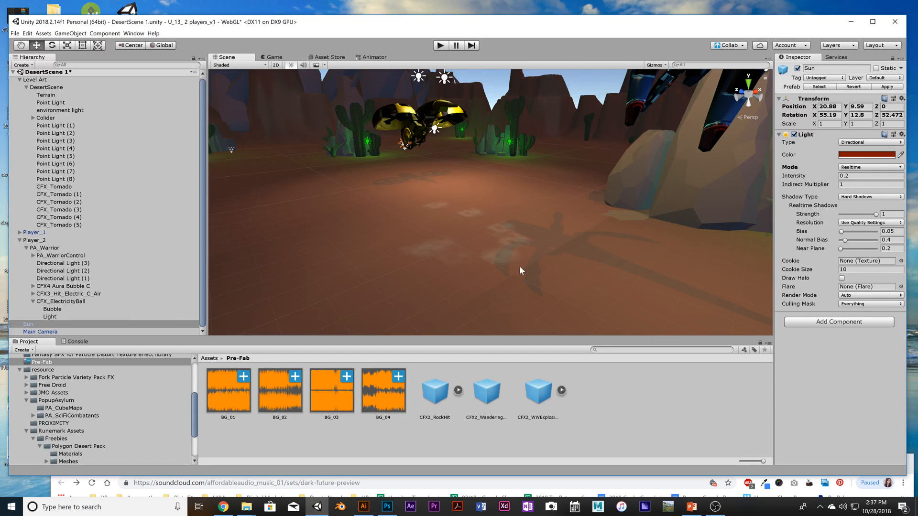
left_click_drag(521, 270, 600, 238, "alt")
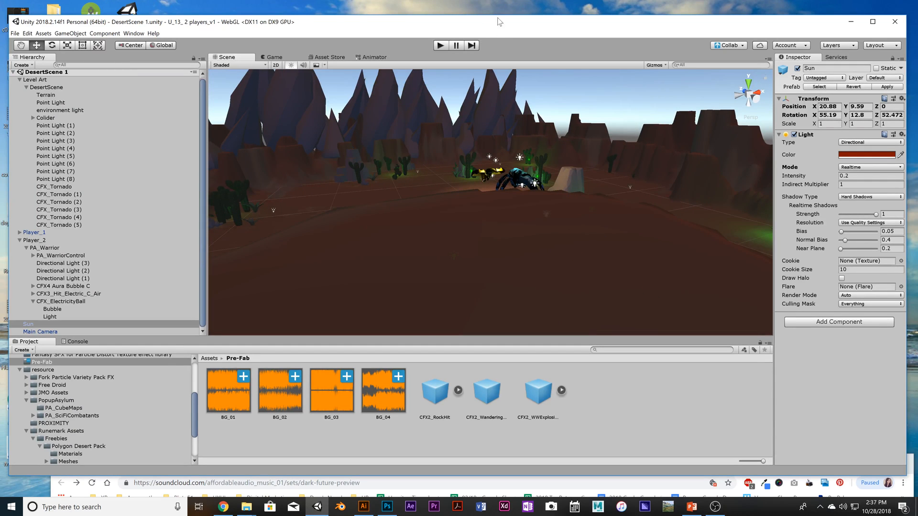
left_click_drag(430, 229, 379, 265, "alt")
scroll(527, 260, "down", 6)
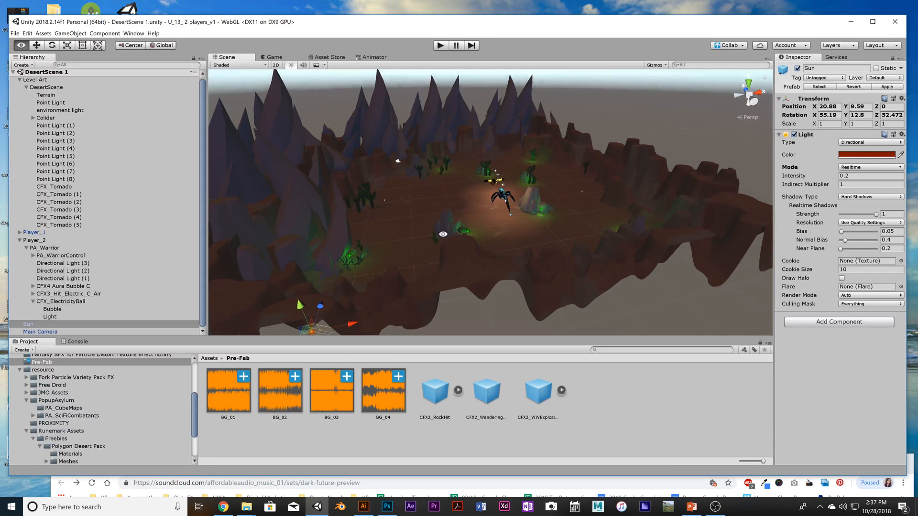
left_click_drag(443, 233, 526, 201, "alt")
scroll(557, 232, "up", 5)
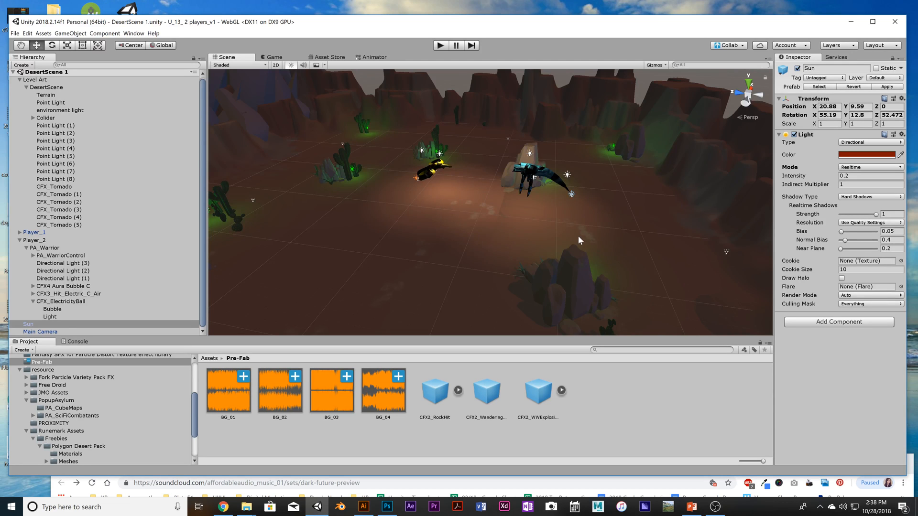
scroll(569, 239, "down", 6)
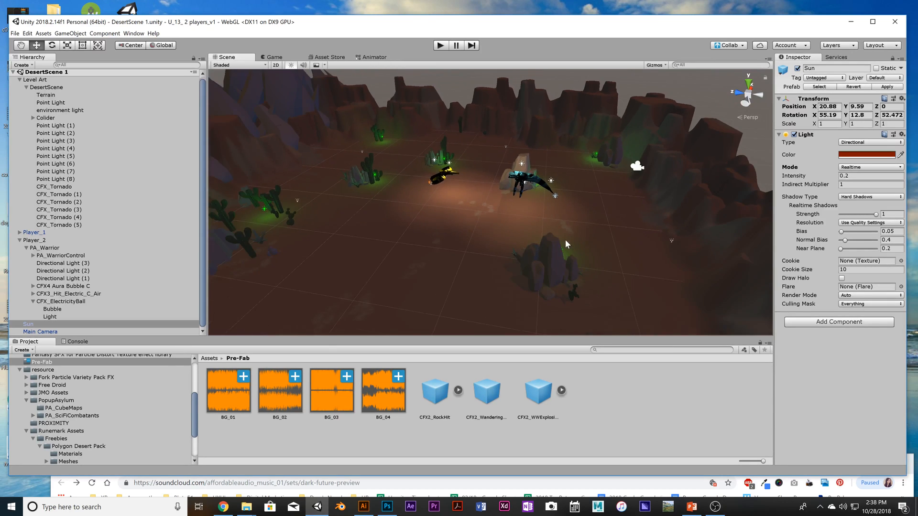
scroll(564, 241, "down", 3)
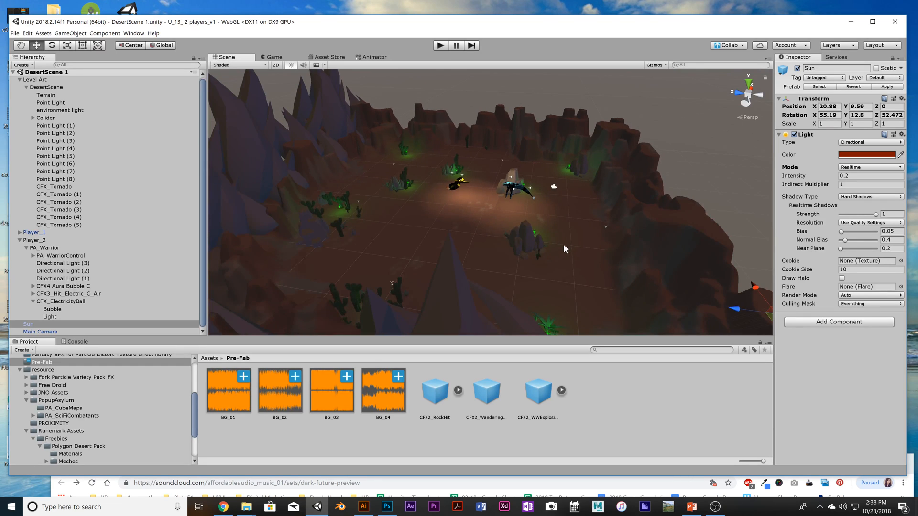
left_click_drag(564, 244, 363, 216, "alt")
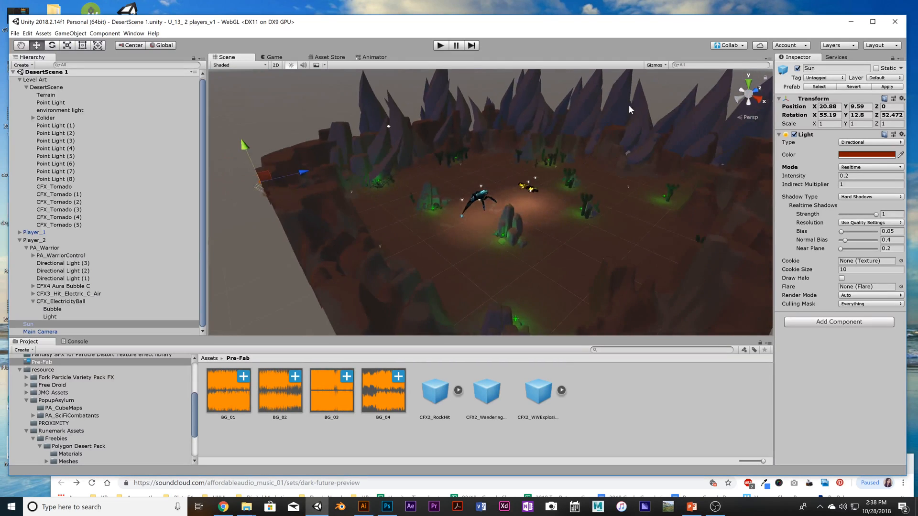
left_click_drag(646, 246, 431, 242, "alt")
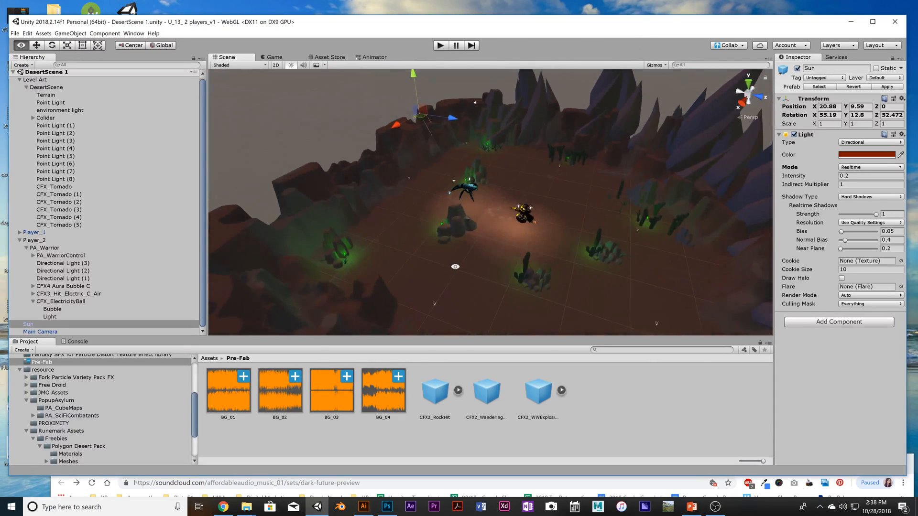
left_click_drag(656, 26, 593, 0)
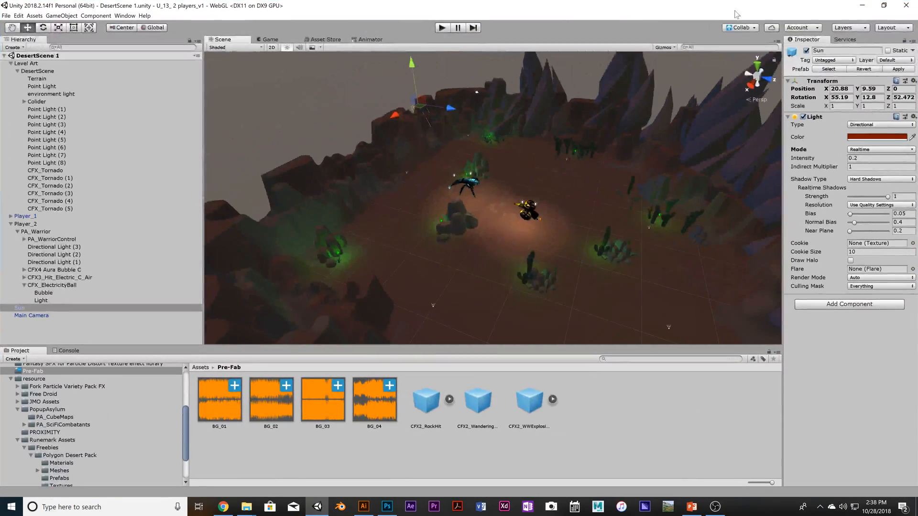
left_click_drag(746, 9, 518, 27)
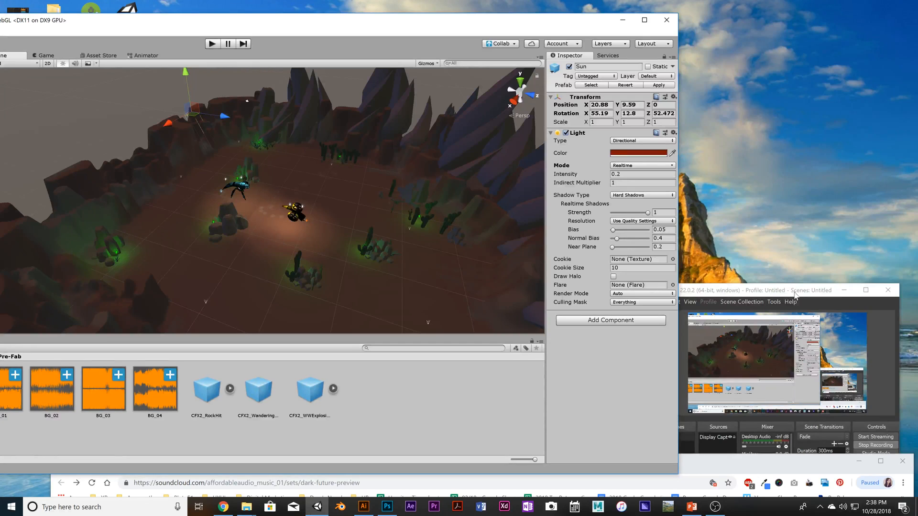